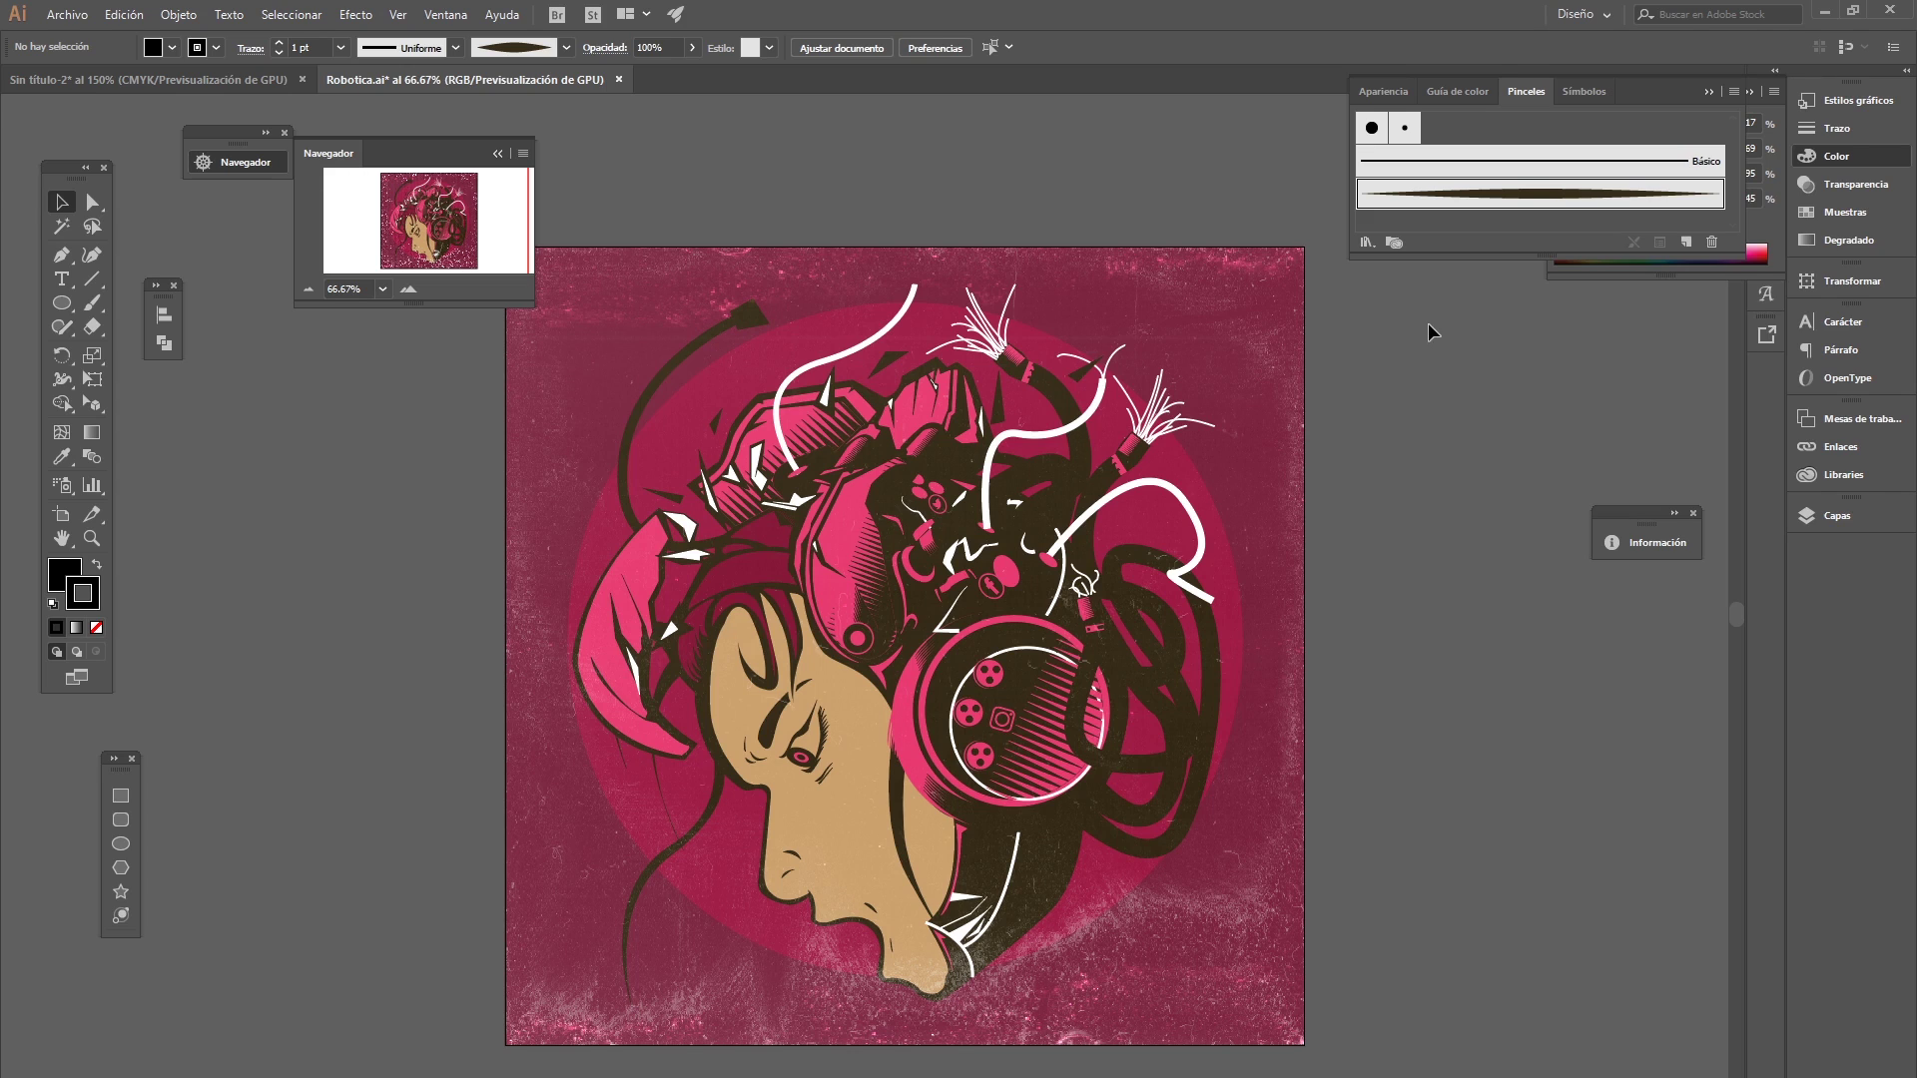
- Examine the linework of the face, horn and headphones in Robotica.ai at 150% magnification
{"action": "left_click", "coordinate": [497, 156]}
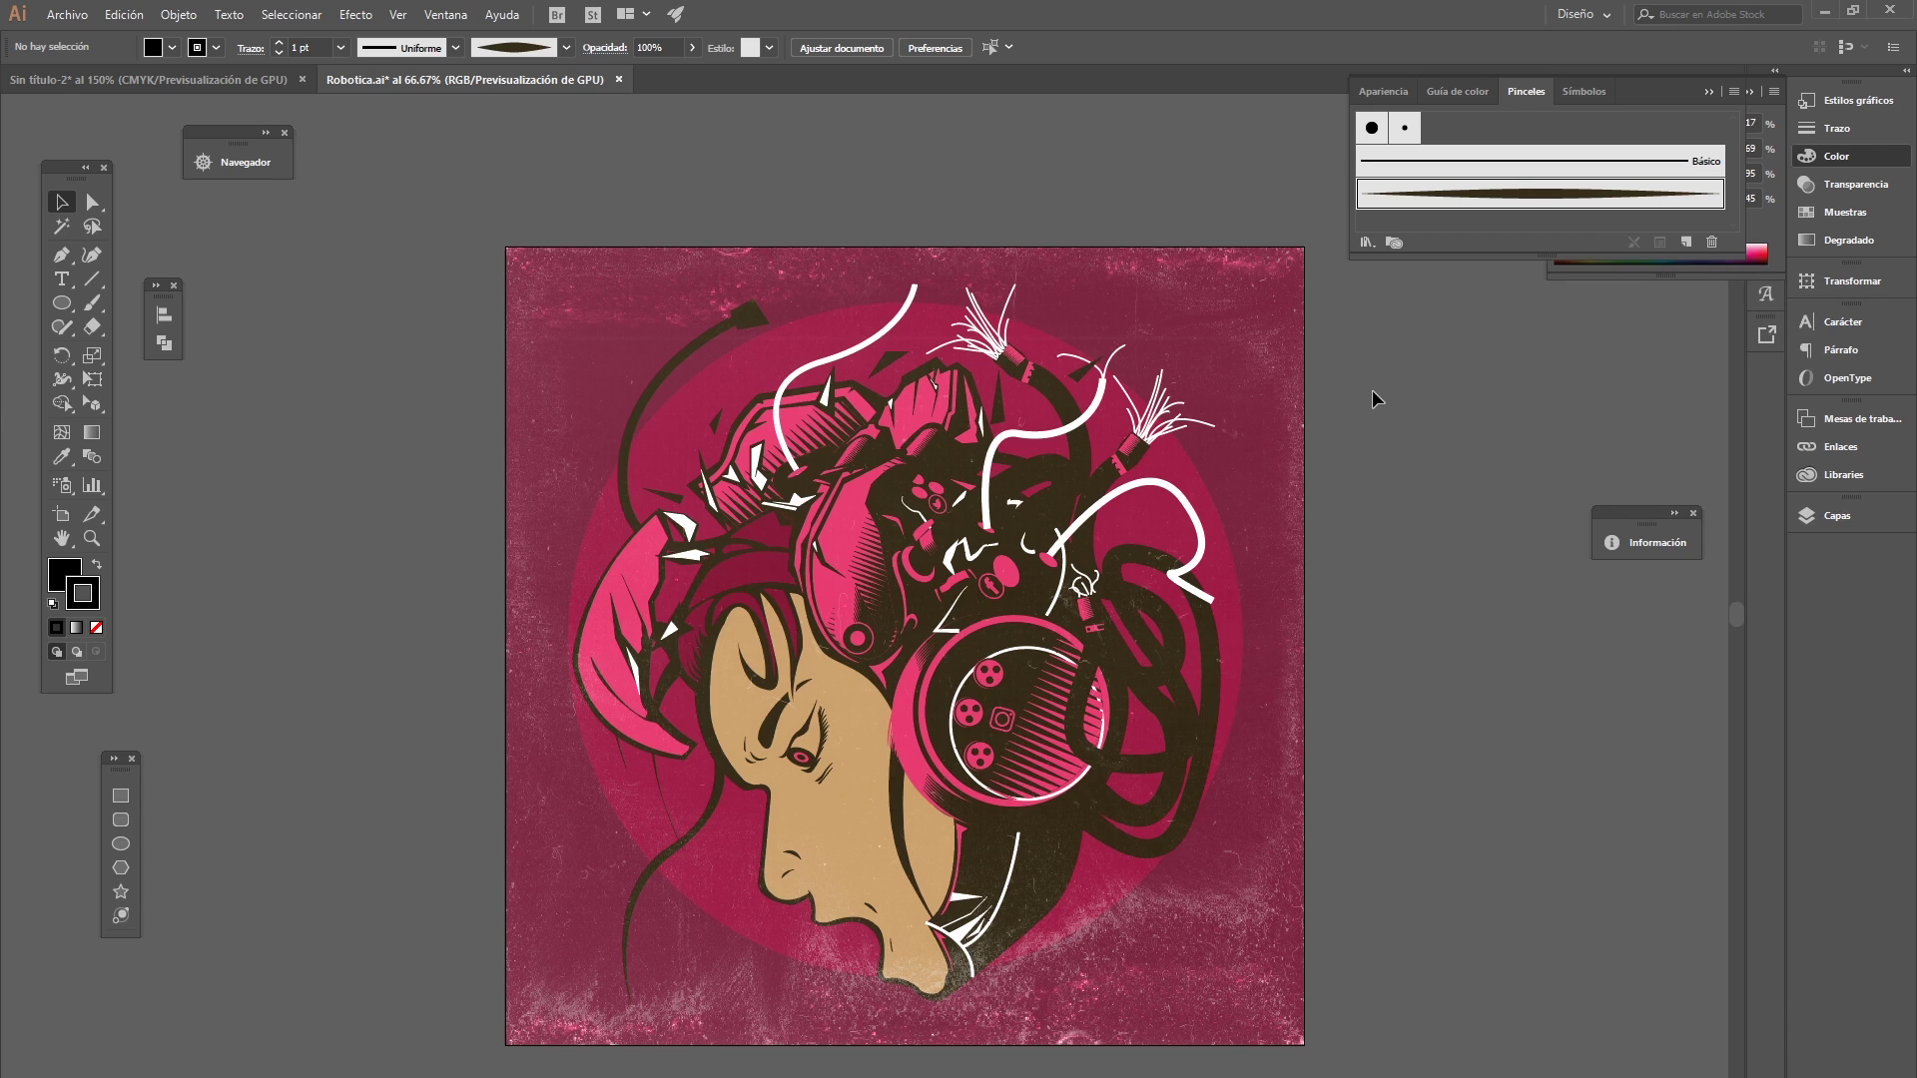
{"action": "left_click", "coordinate": [225, 159]}
{"action": "left_click", "coordinate": [412, 290]}
{"action": "left_click", "coordinate": [411, 290]}
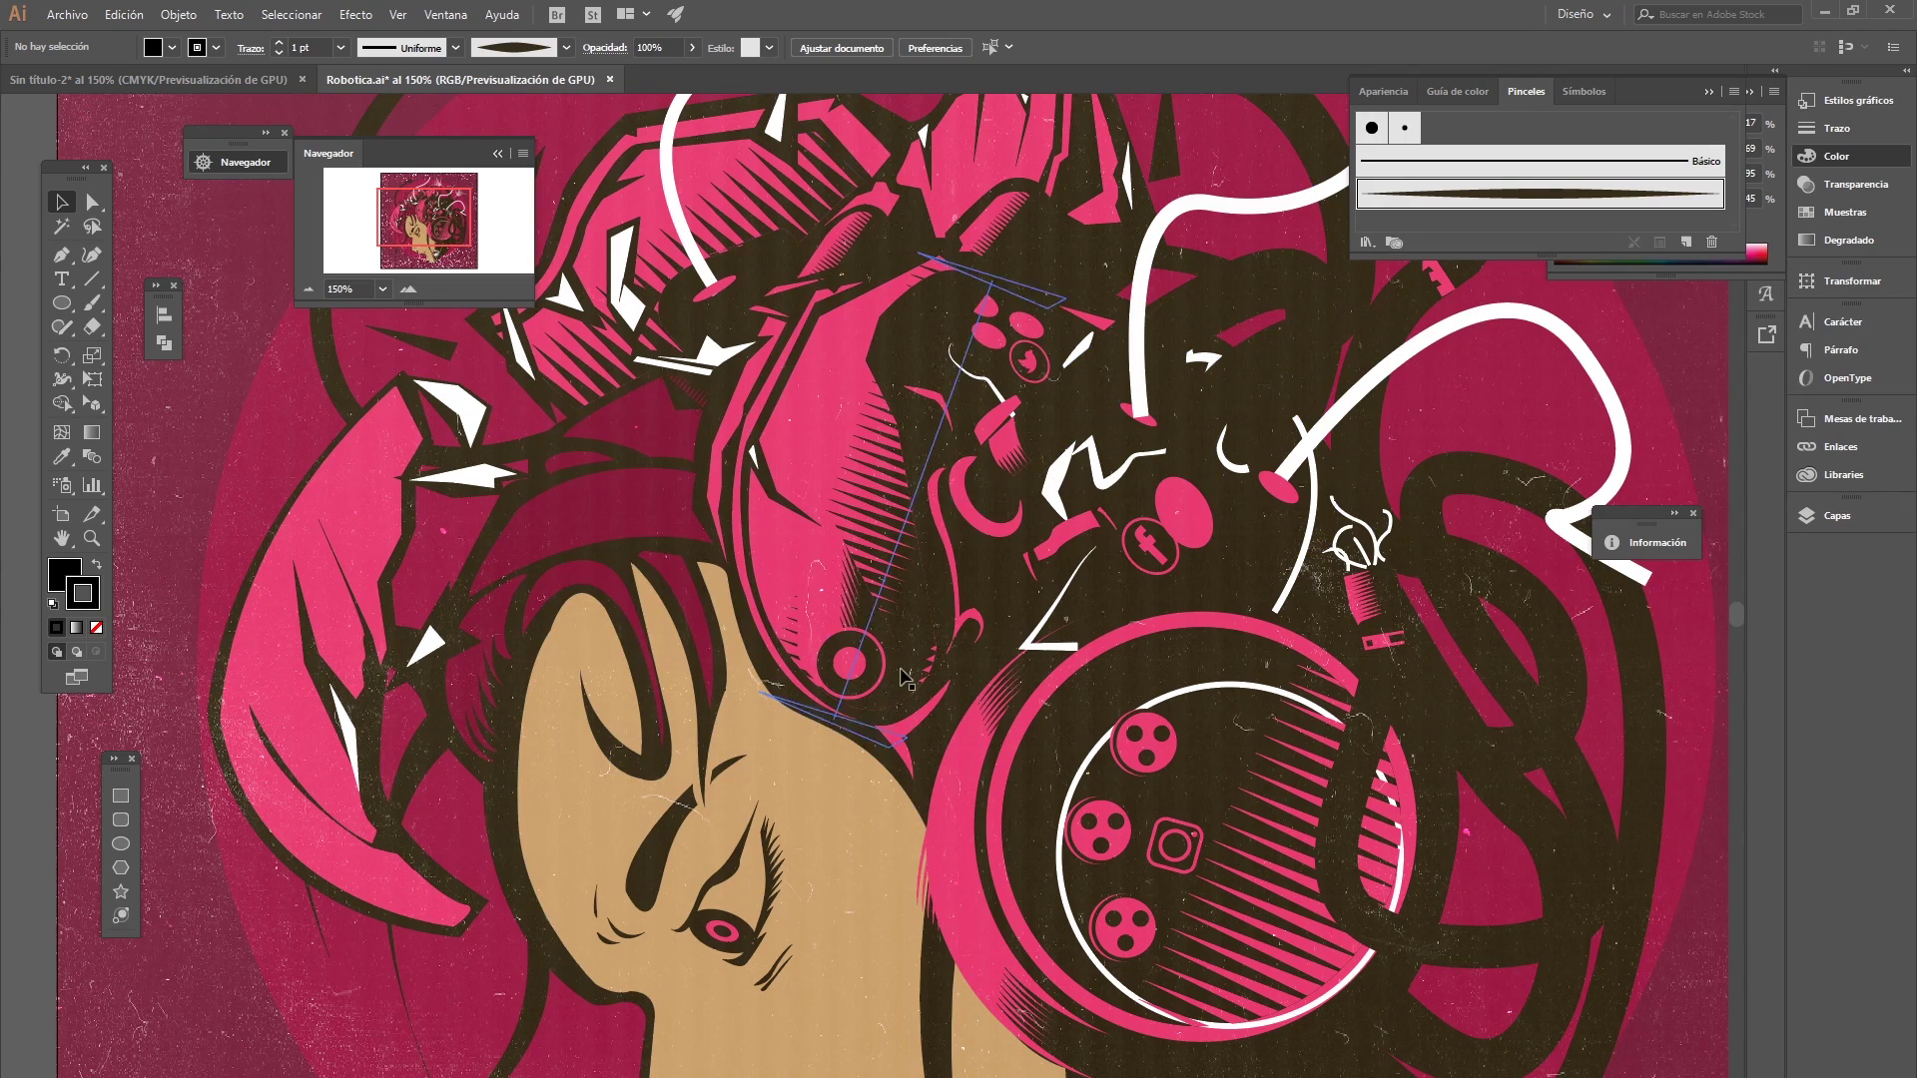
{"action": "left_click_drag", "start_coordinate": [881, 685], "coordinate": [1050, 417]}
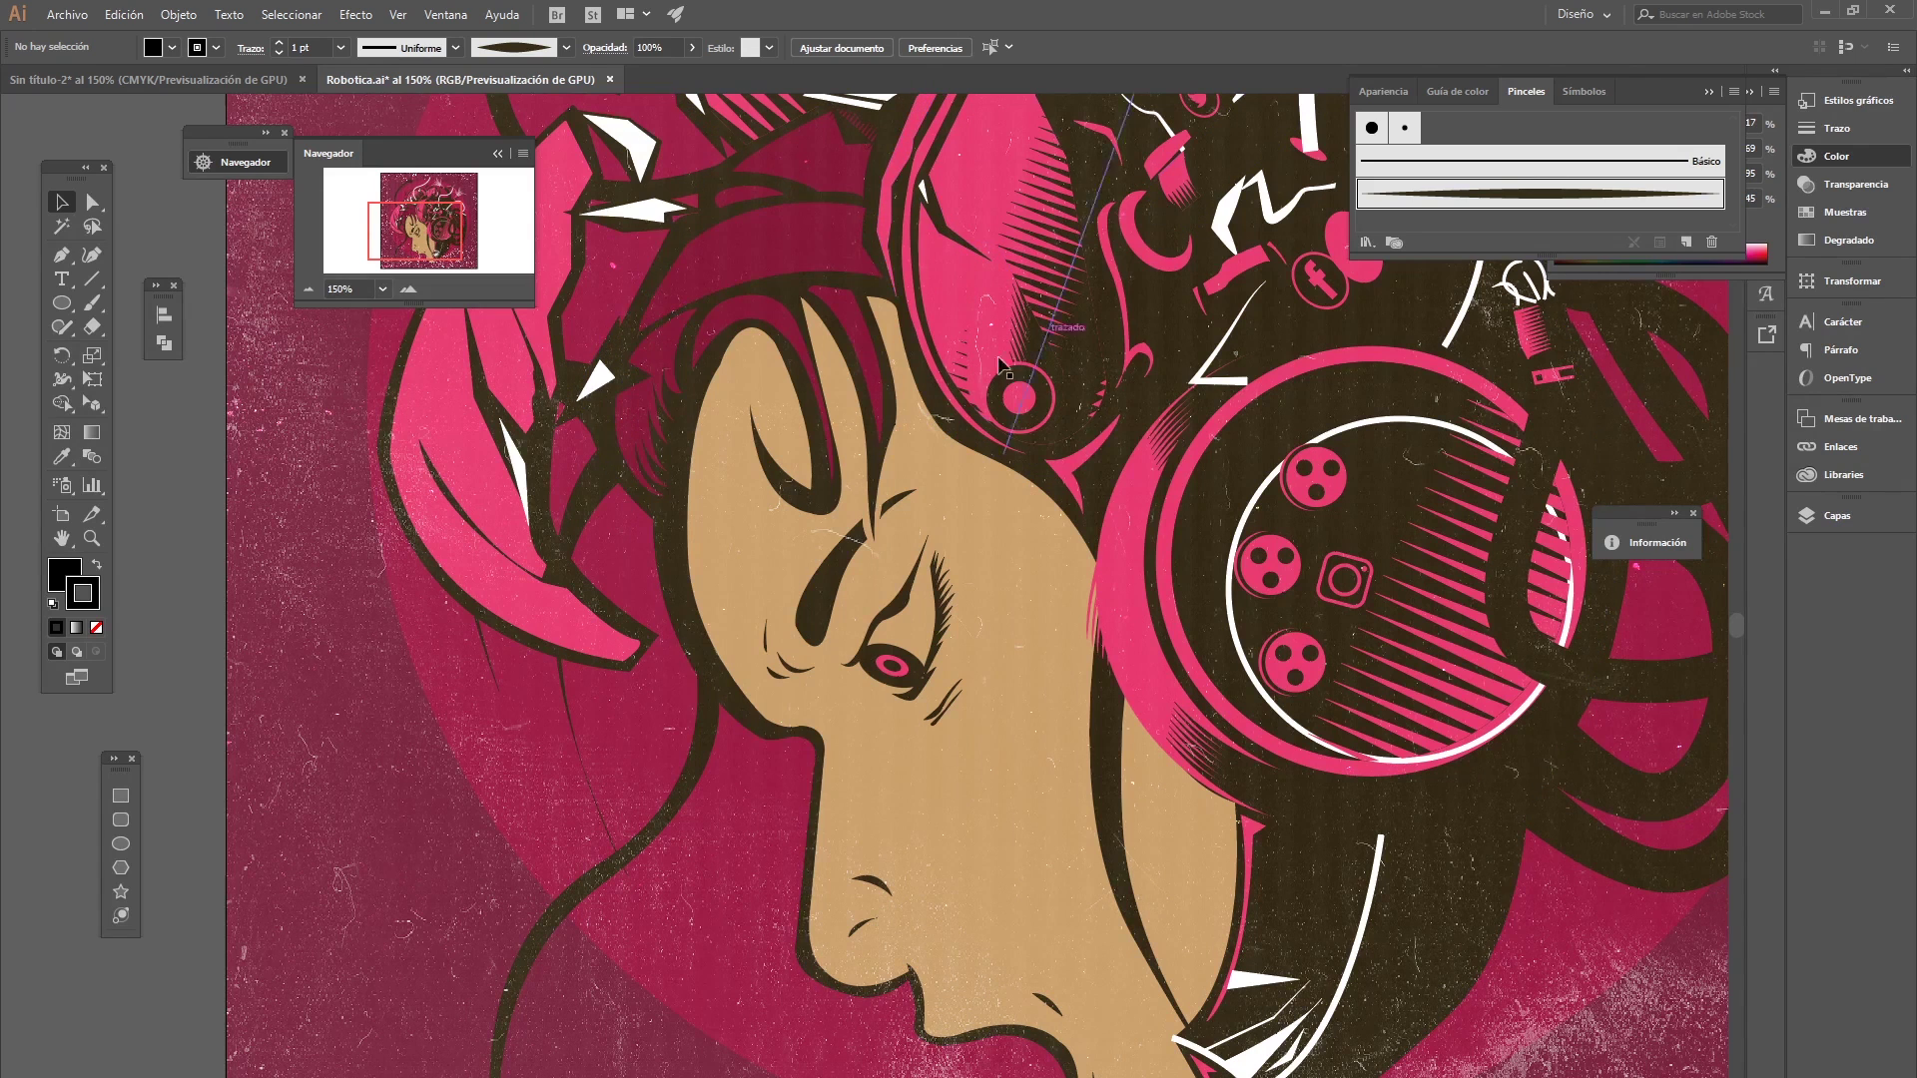
{"action": "left_click_drag", "start_coordinate": [476, 200], "coordinate": [477, 190]}
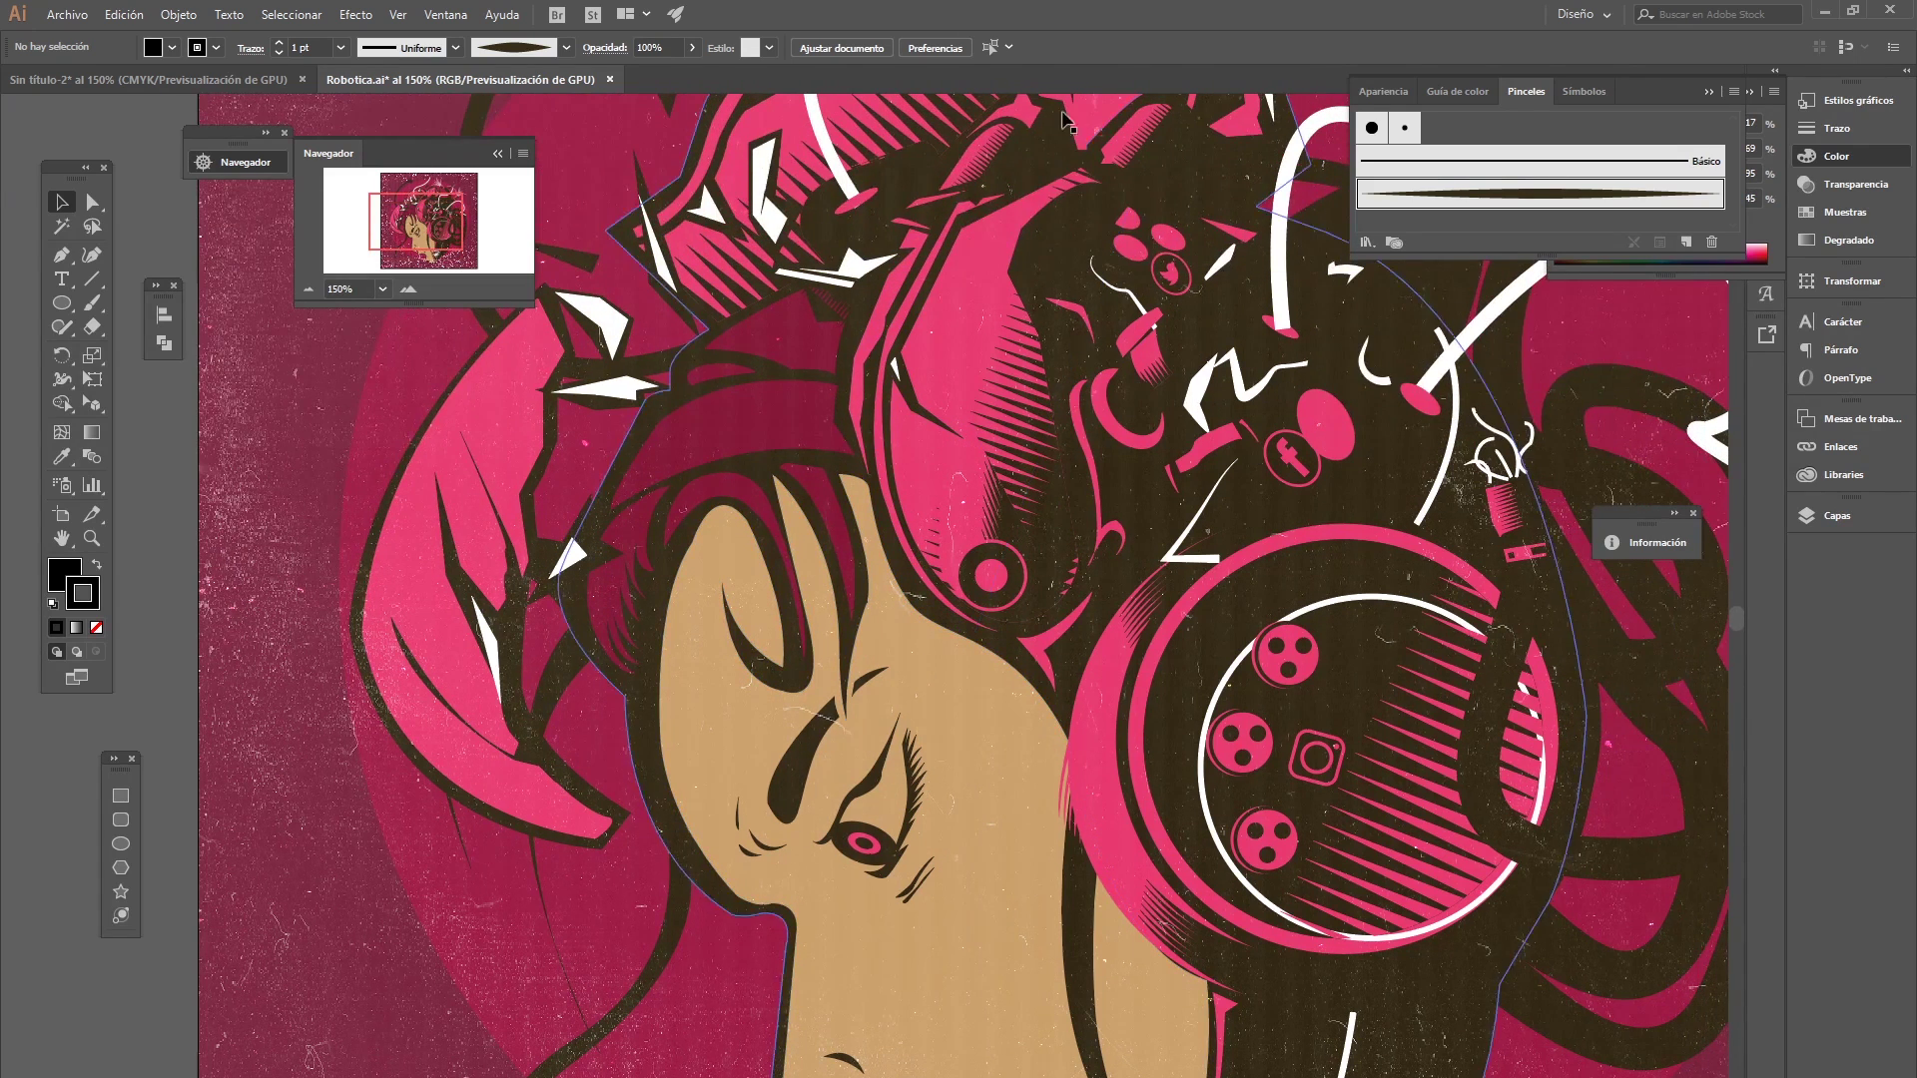
- Paint shading strokes across the dark headband above the face, first with the small round calligraphic brush and again with the tapered art brush
{"action": "left_click", "coordinate": [95, 299]}
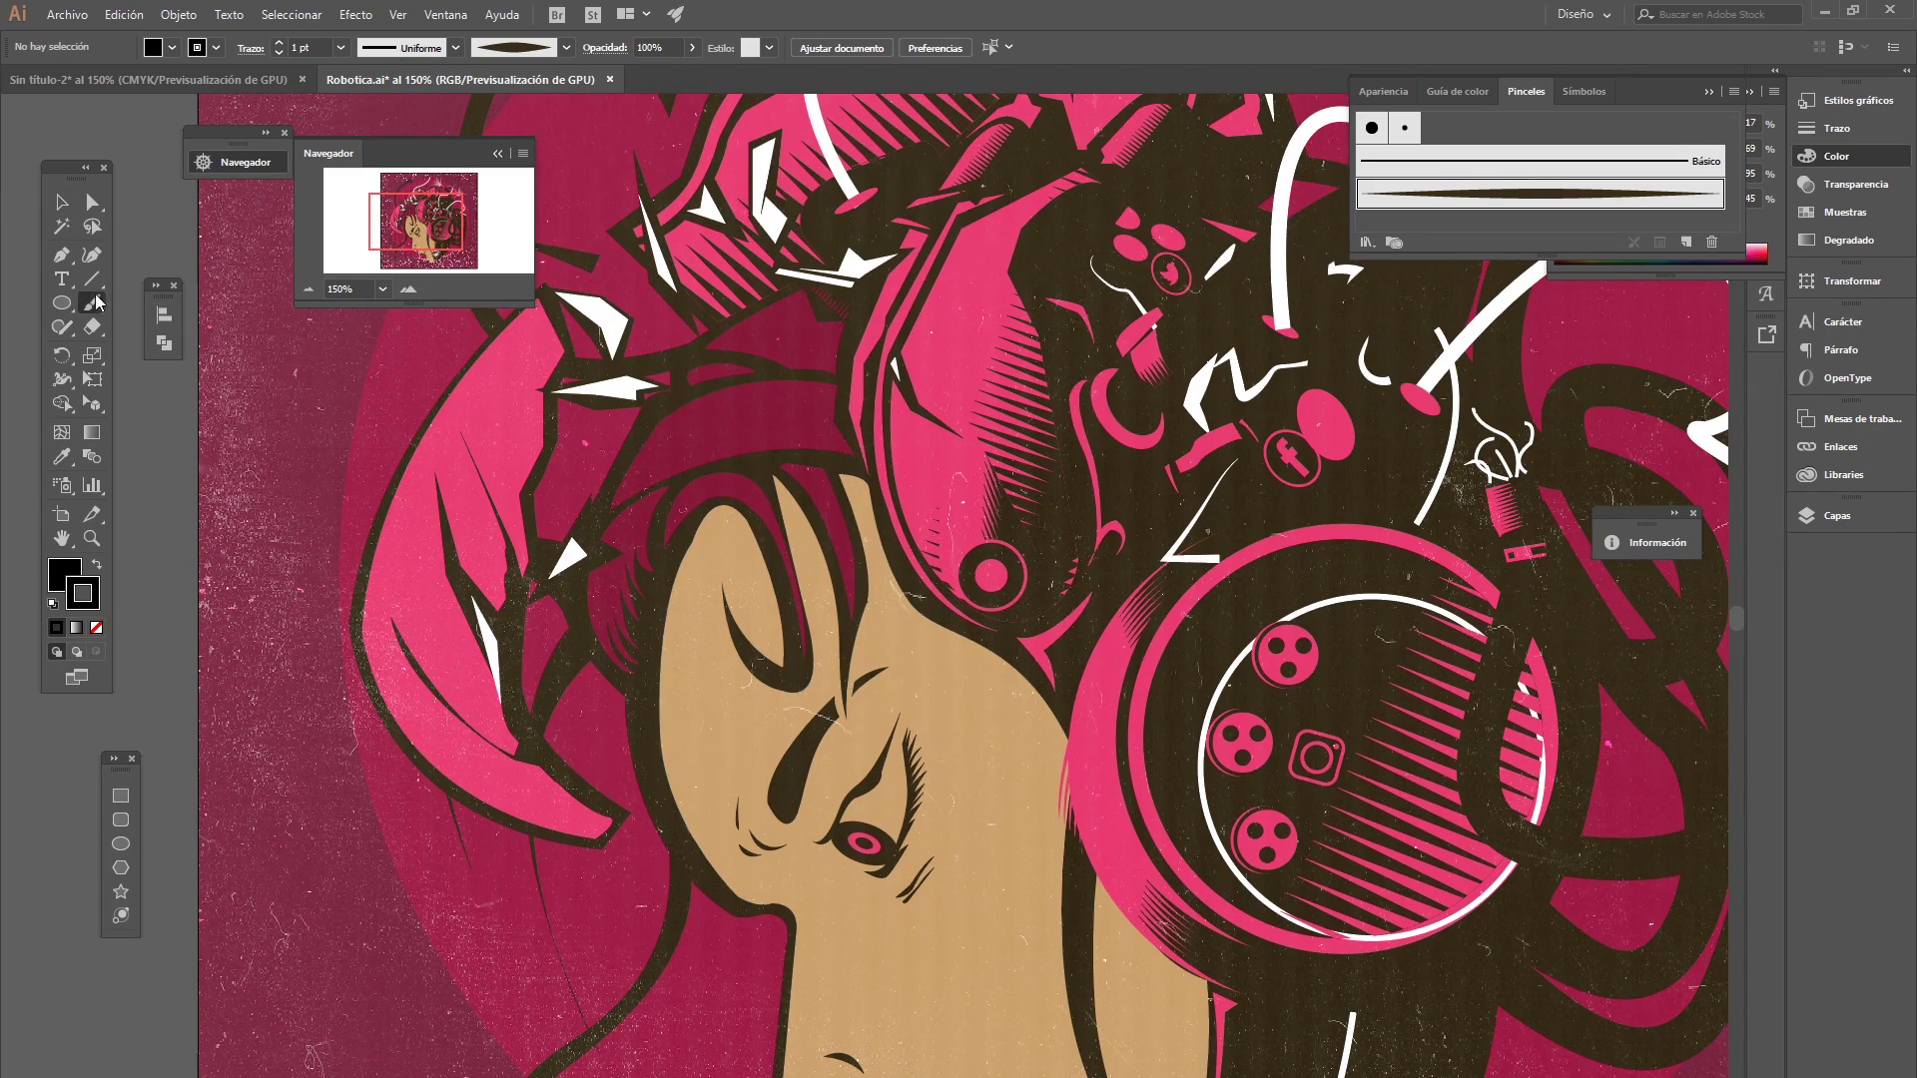
{"action": "left_click", "coordinate": [1407, 128]}
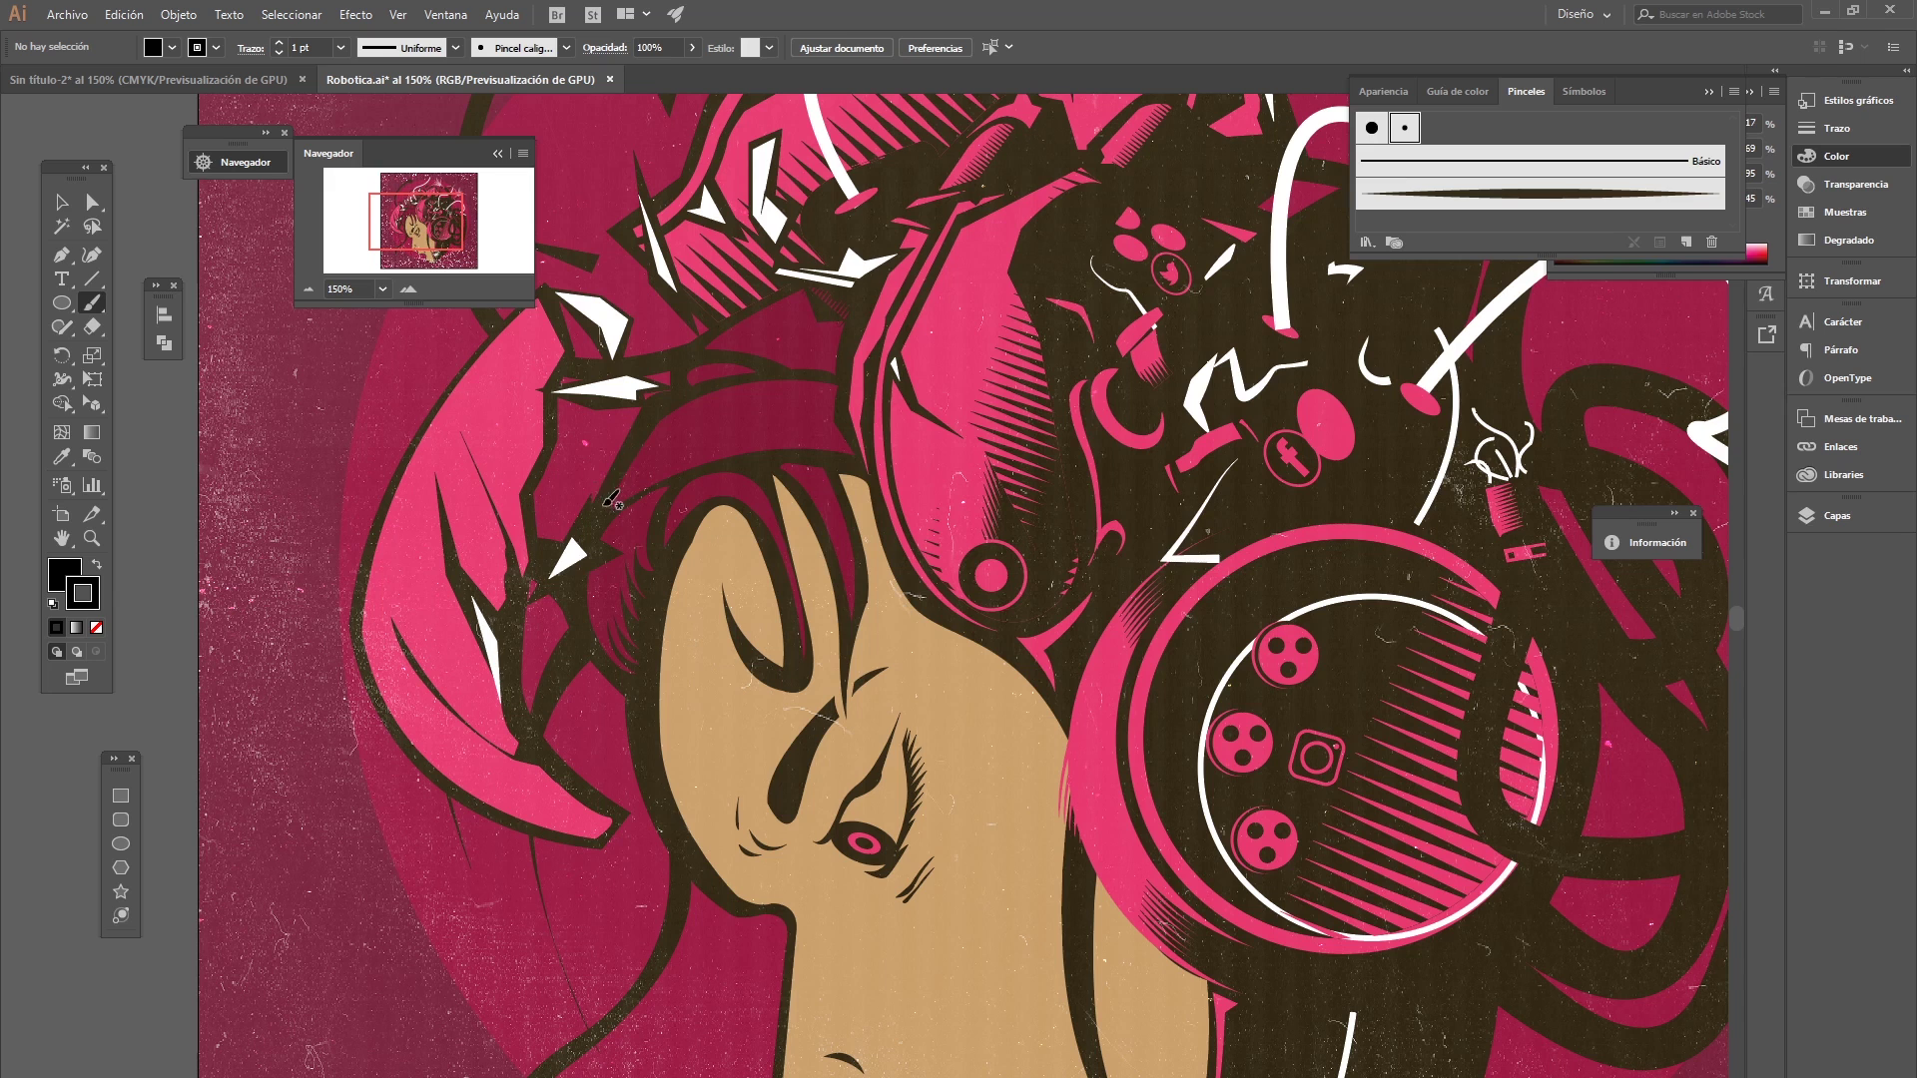
{"action": "left_click_drag", "start_coordinate": [605, 499], "coordinate": [735, 452]}
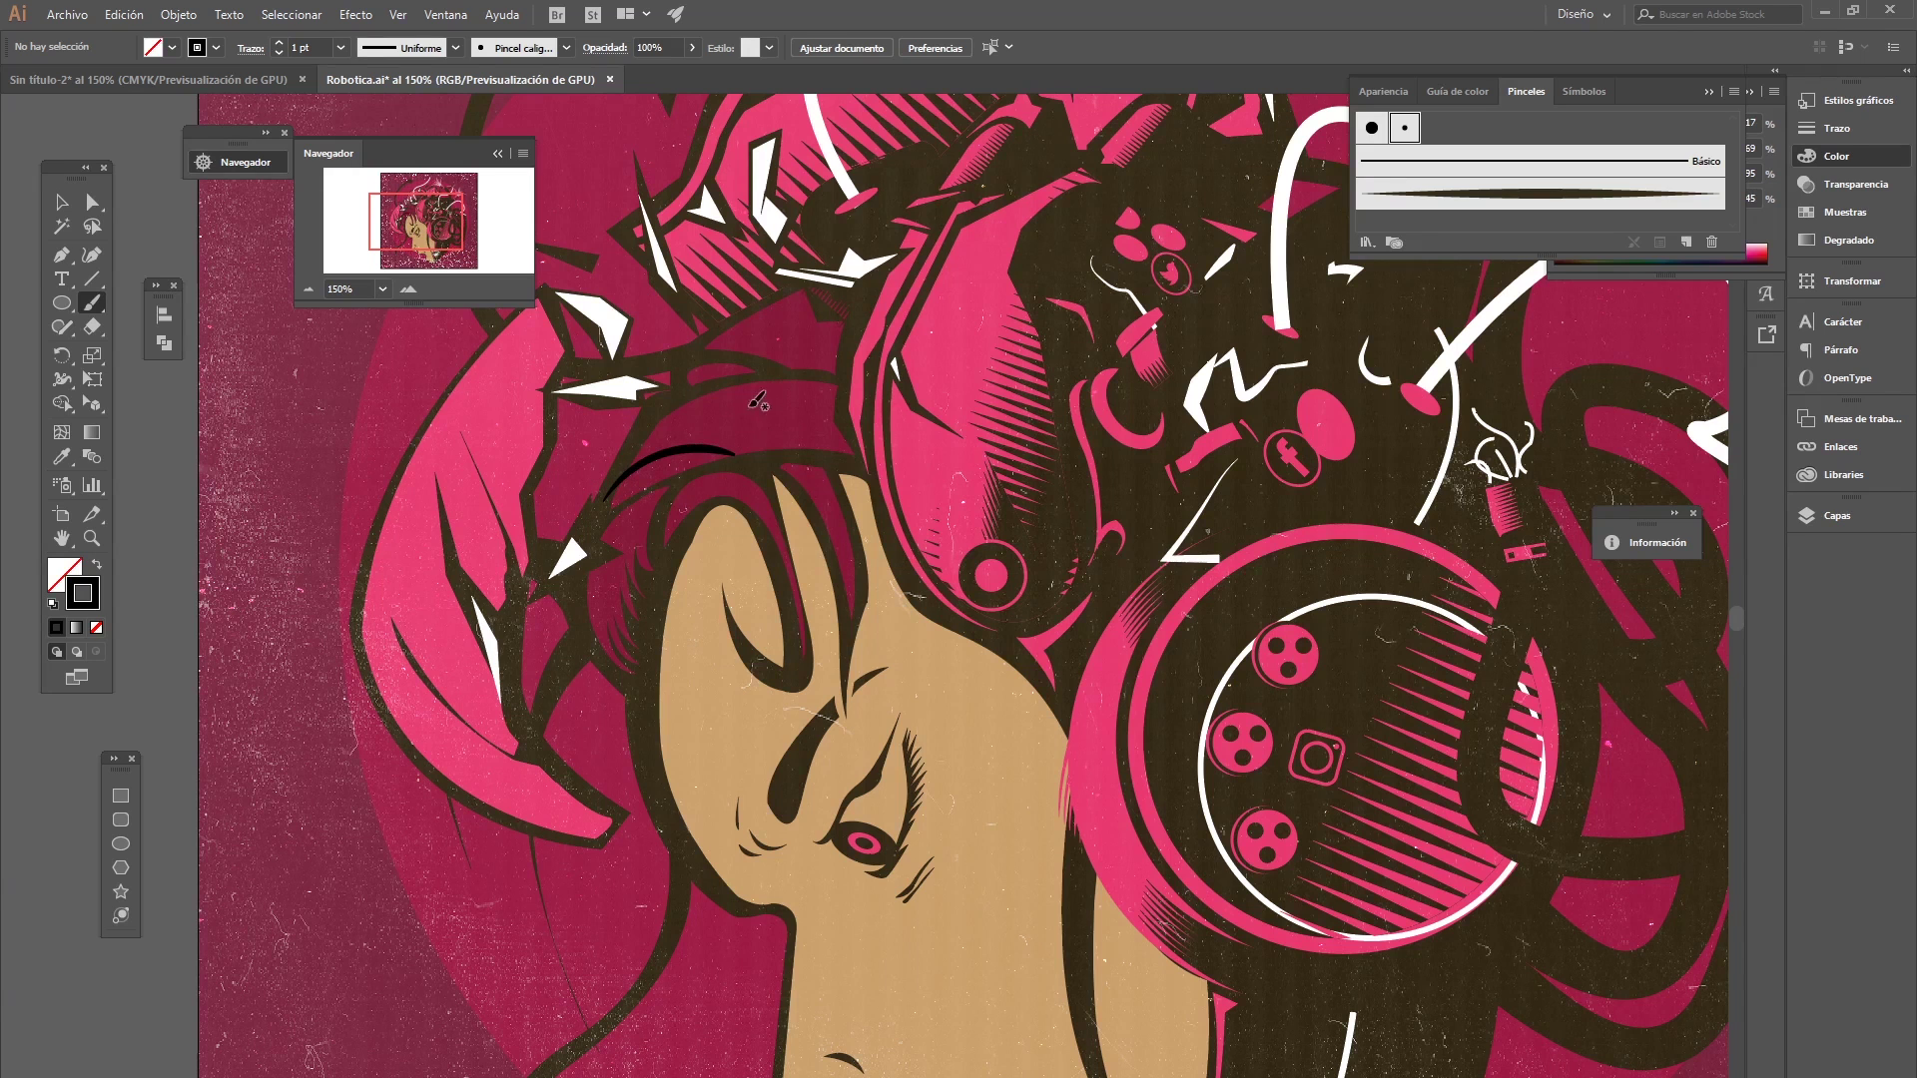
{"action": "left_click", "coordinate": [1540, 192]}
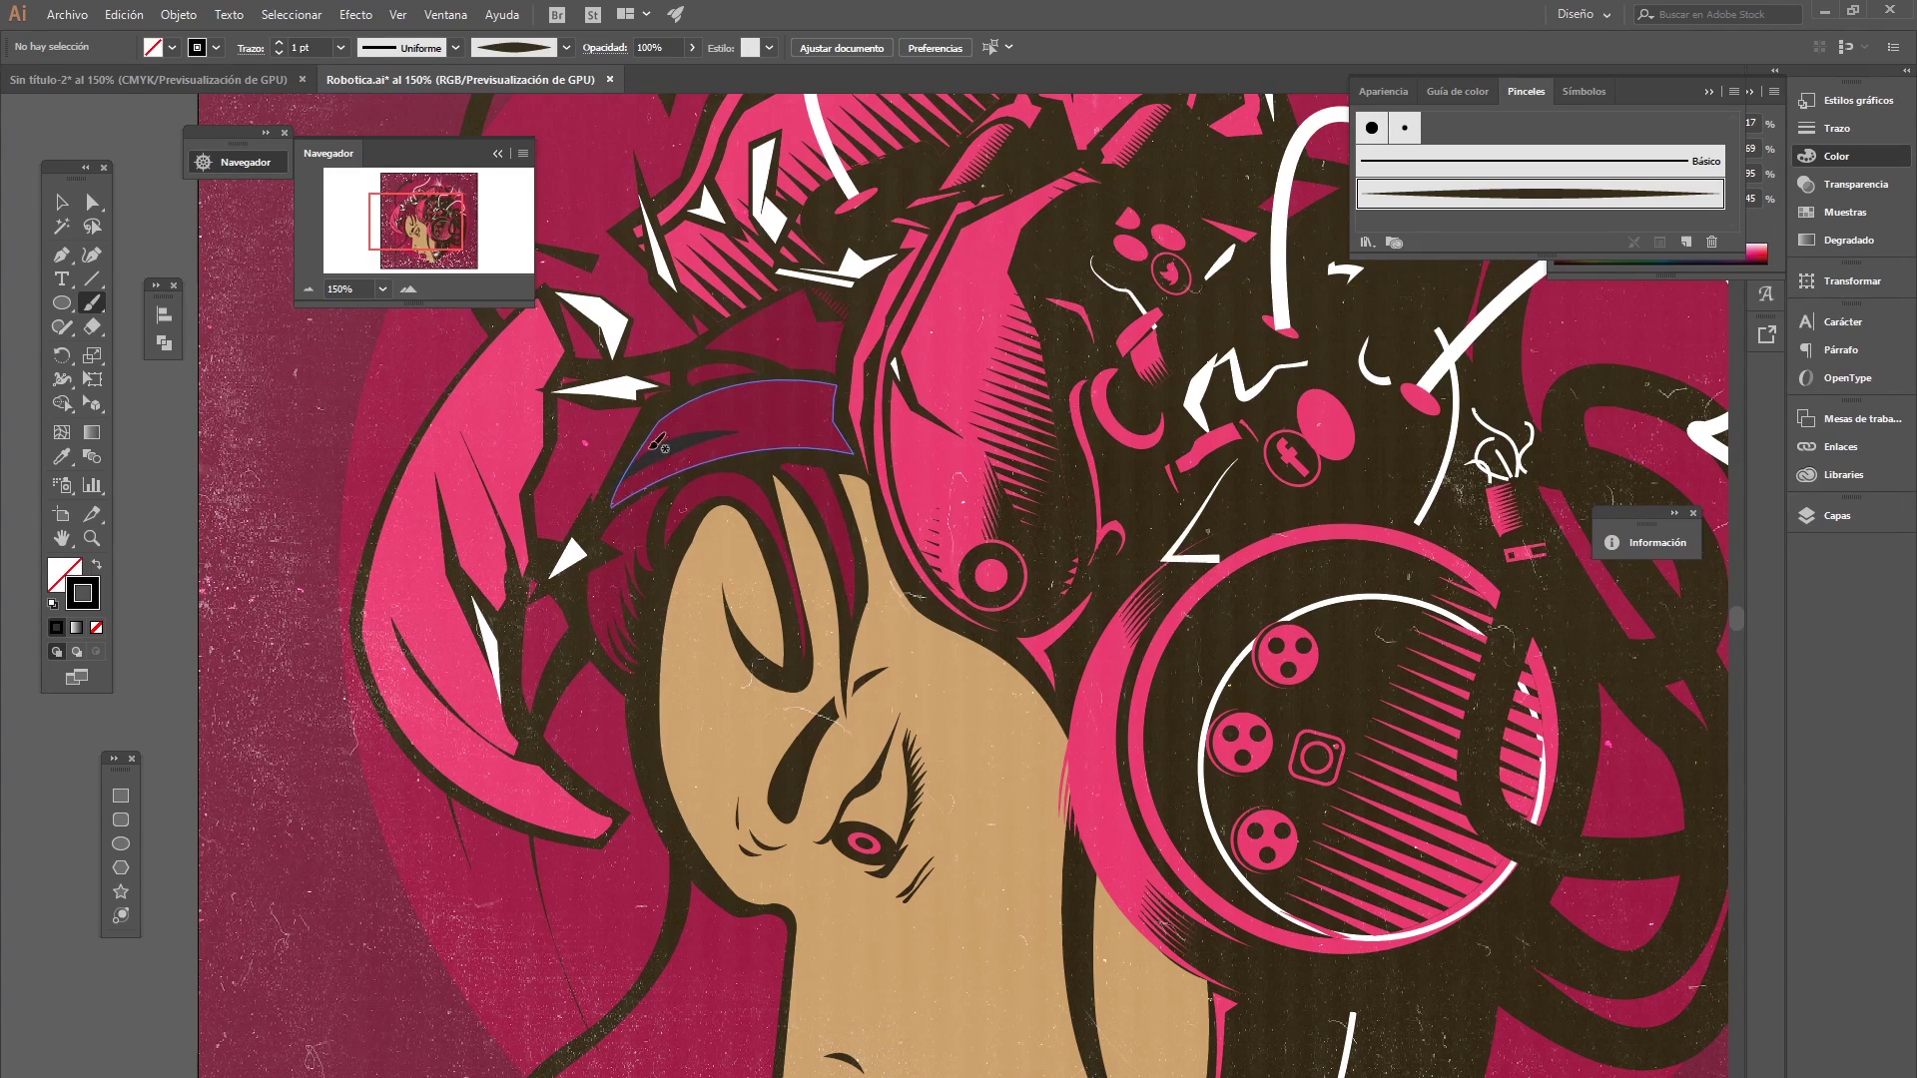
{"action": "left_click_drag", "start_coordinate": [637, 433], "coordinate": [786, 394]}
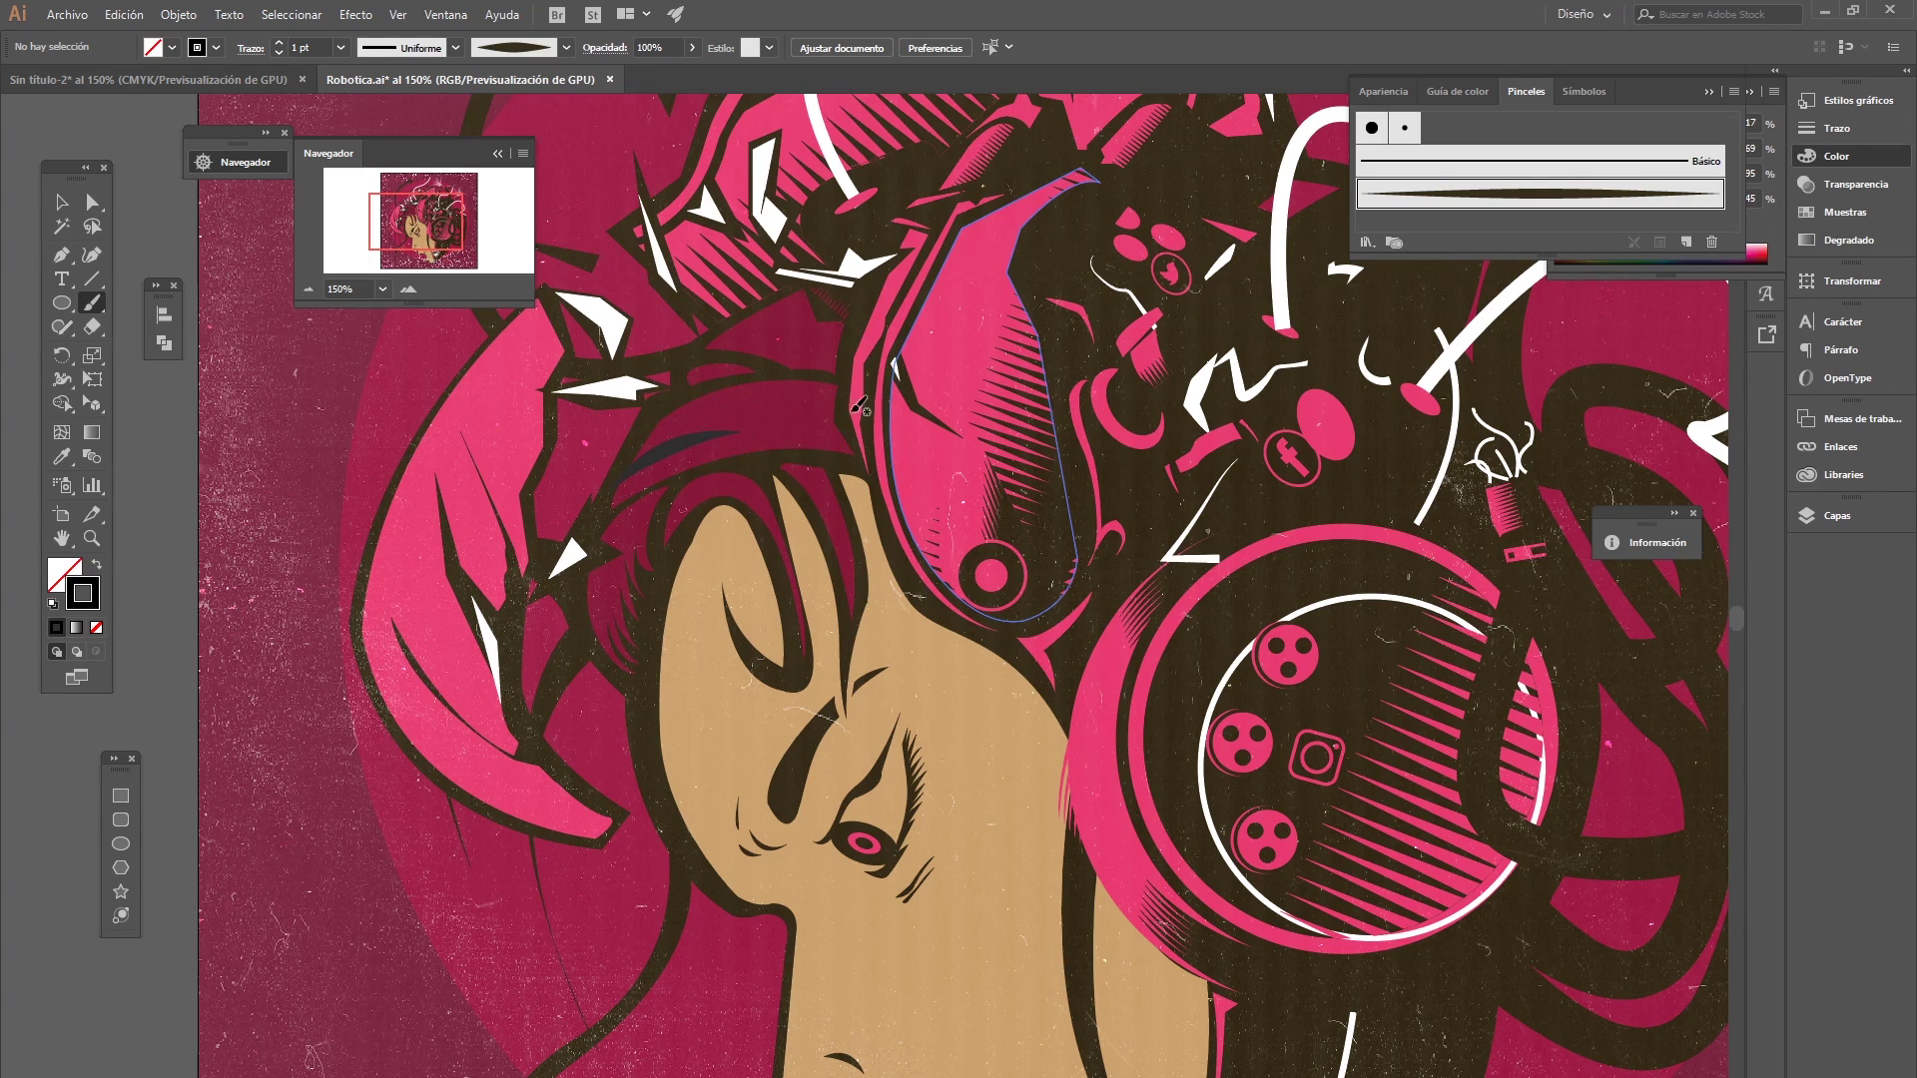
{"action": "left_click_drag", "start_coordinate": [642, 429], "coordinate": [739, 413]}
- Paint short curved shading strokes on the dark red area above the headband with the small round calligraphic brush
{"action": "left_click", "coordinate": [1405, 128]}
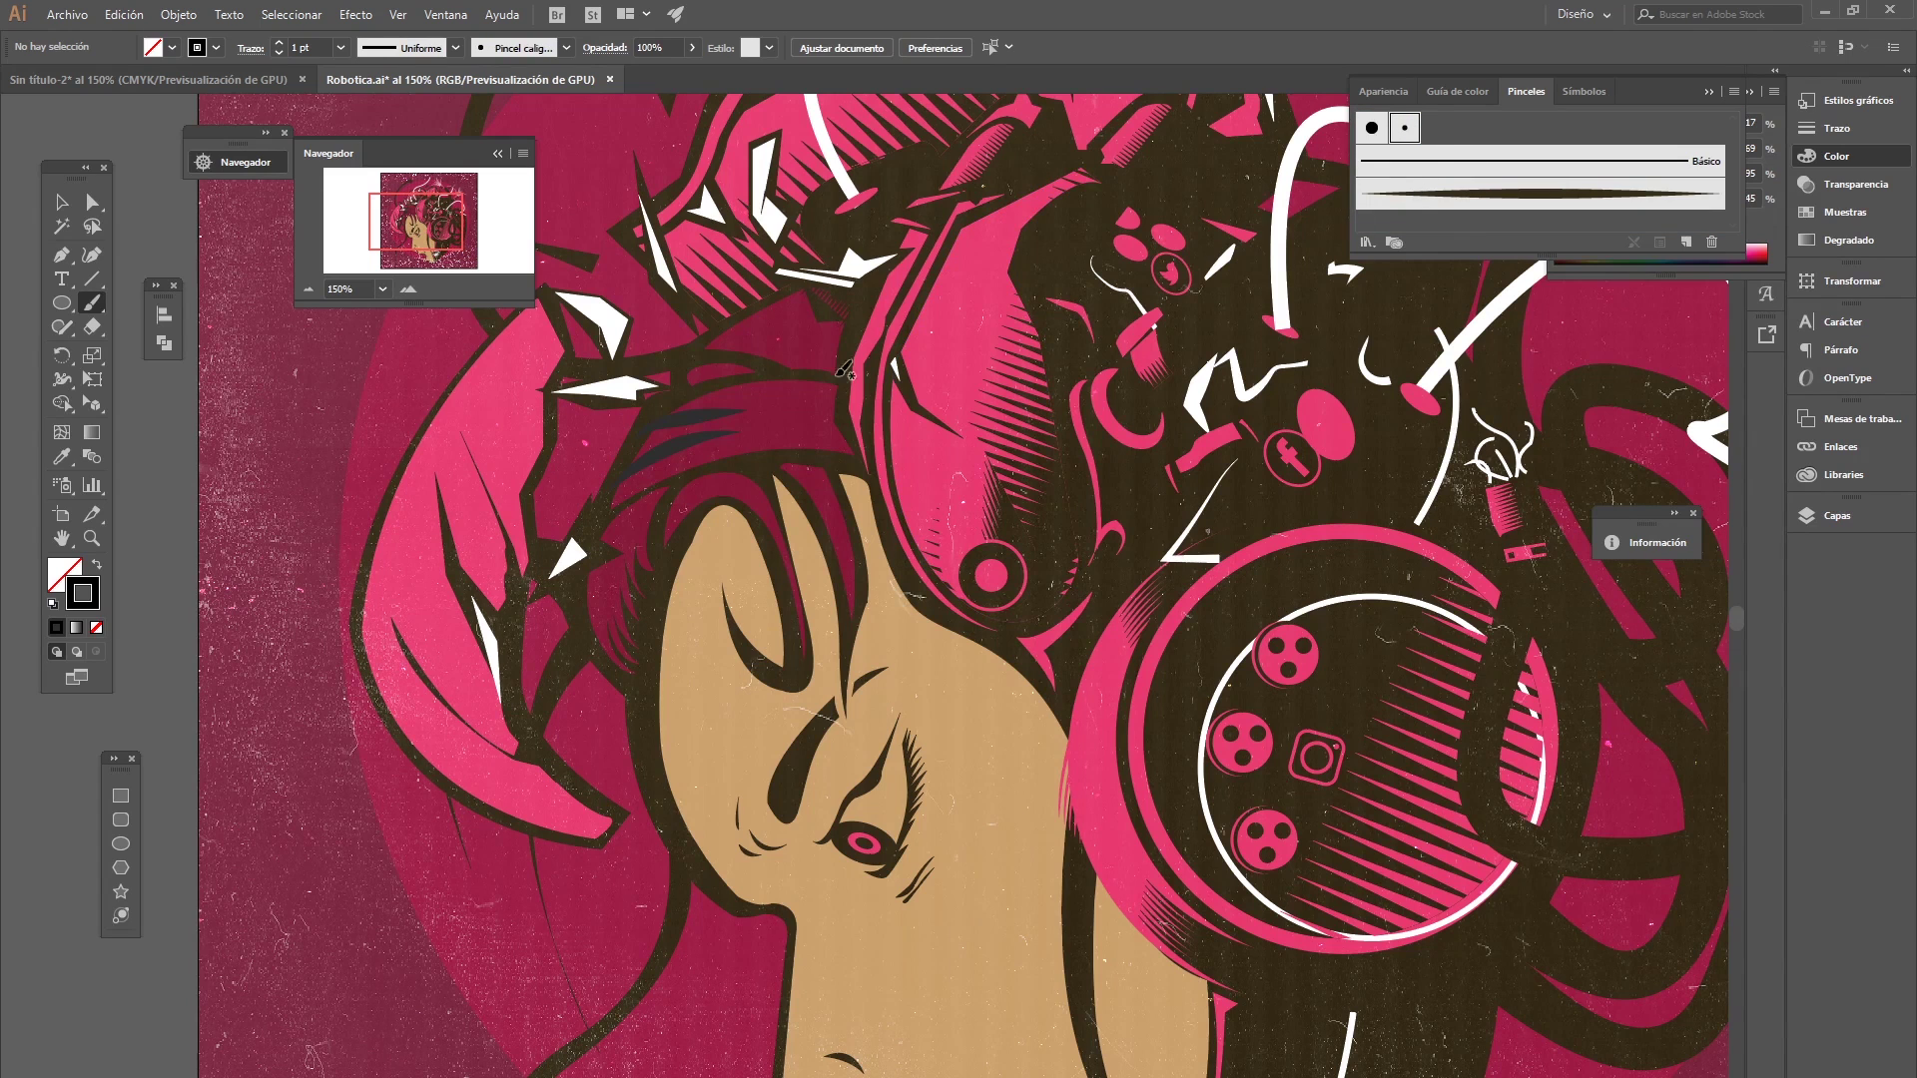
{"action": "left_click_drag", "start_coordinate": [763, 298], "coordinate": [829, 354]}
{"action": "left_click_drag", "start_coordinate": [759, 302], "coordinate": [808, 347]}
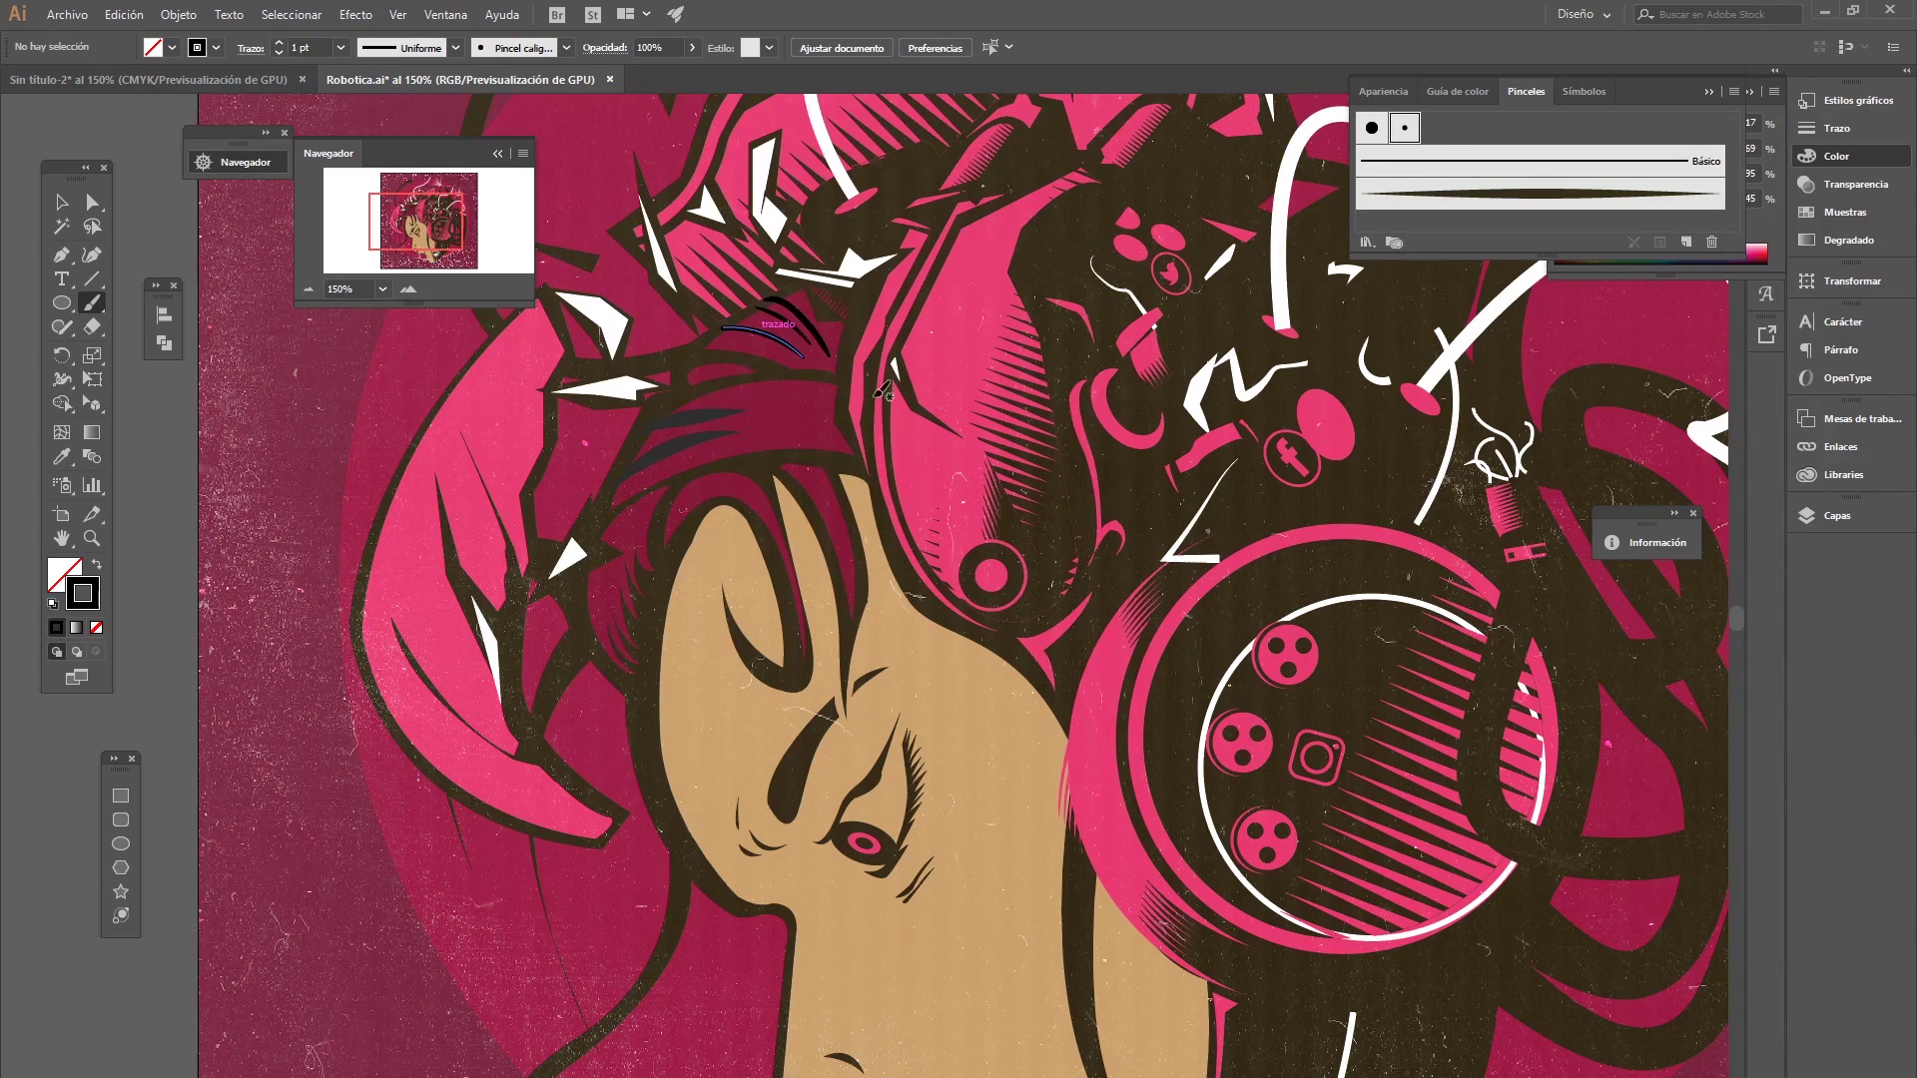
- Examine the new shading strokes in the whole illustration at 66.67% and close up at 150%
{"action": "left_click", "coordinate": [313, 288]}
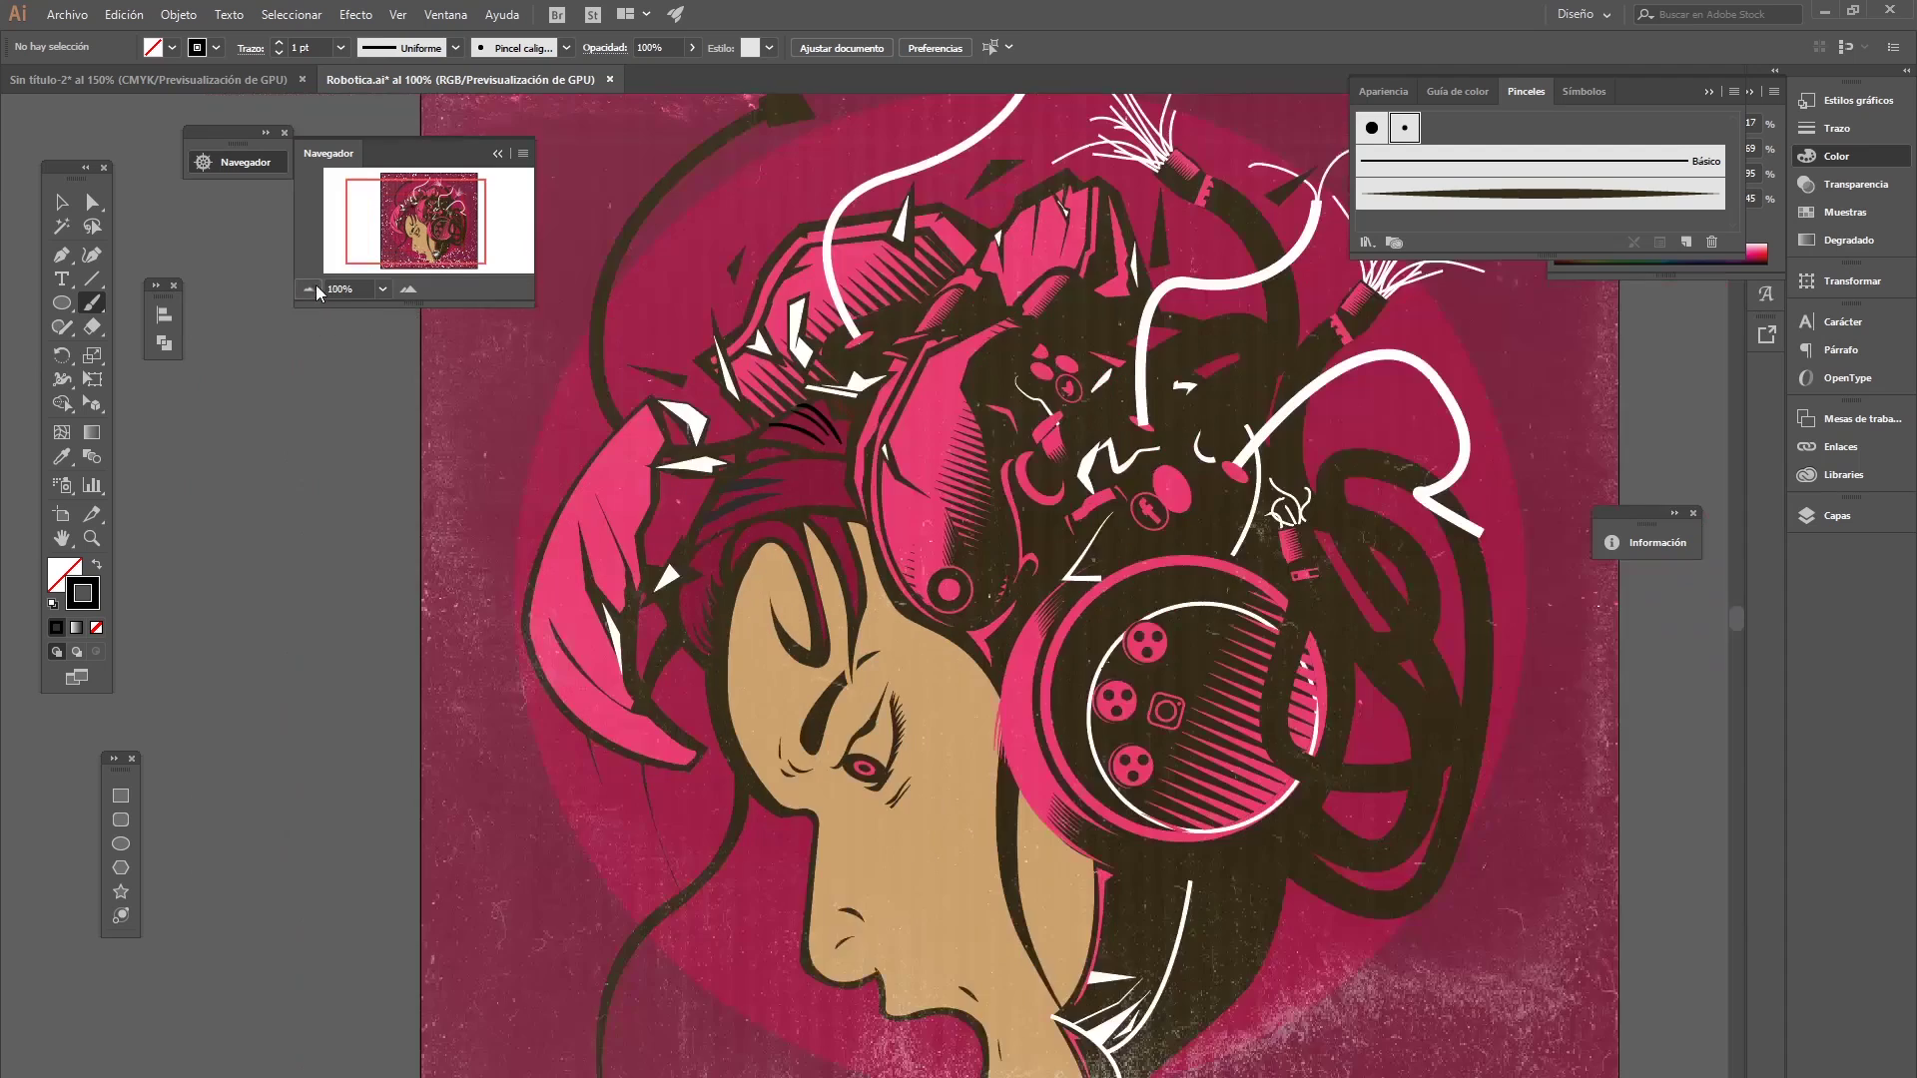
{"action": "left_click", "coordinate": [313, 289]}
{"action": "left_click", "coordinate": [61, 201]}
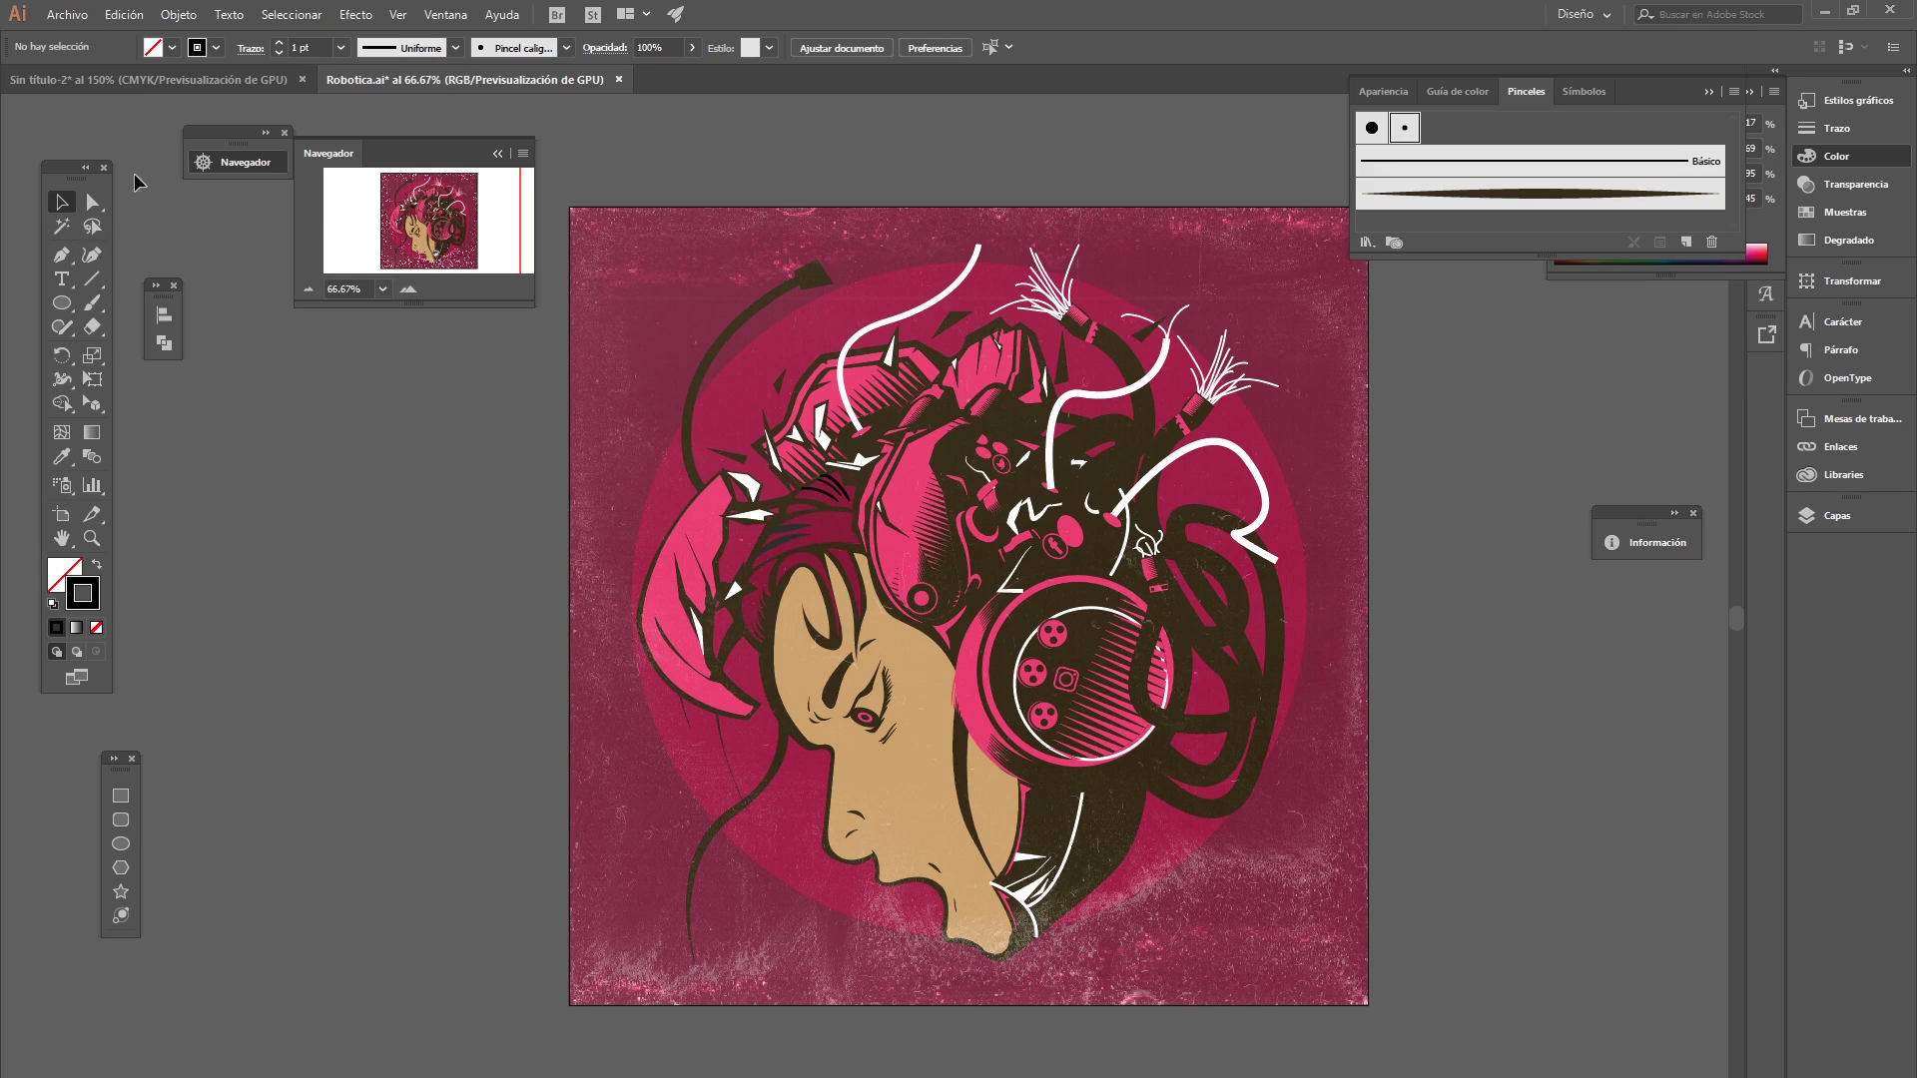
{"action": "left_click", "coordinate": [417, 285]}
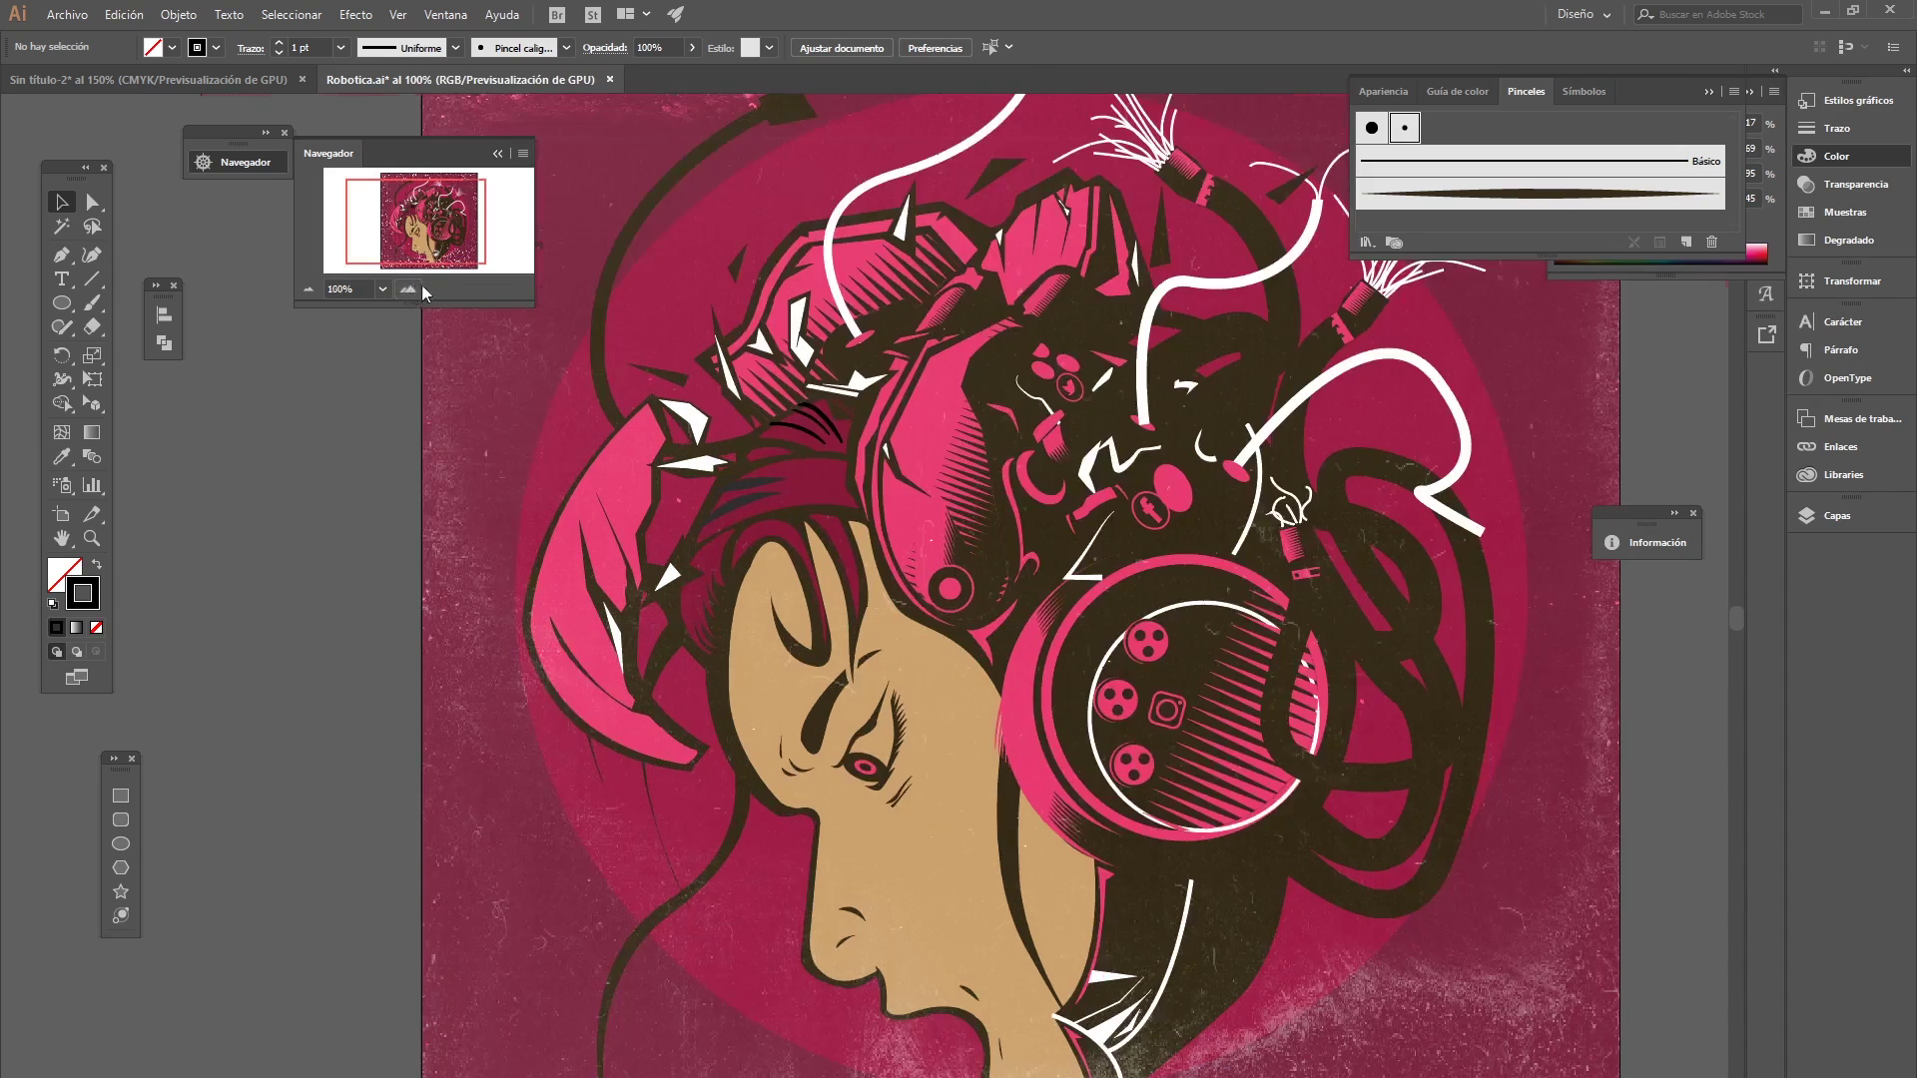
{"action": "left_click", "coordinate": [417, 284]}
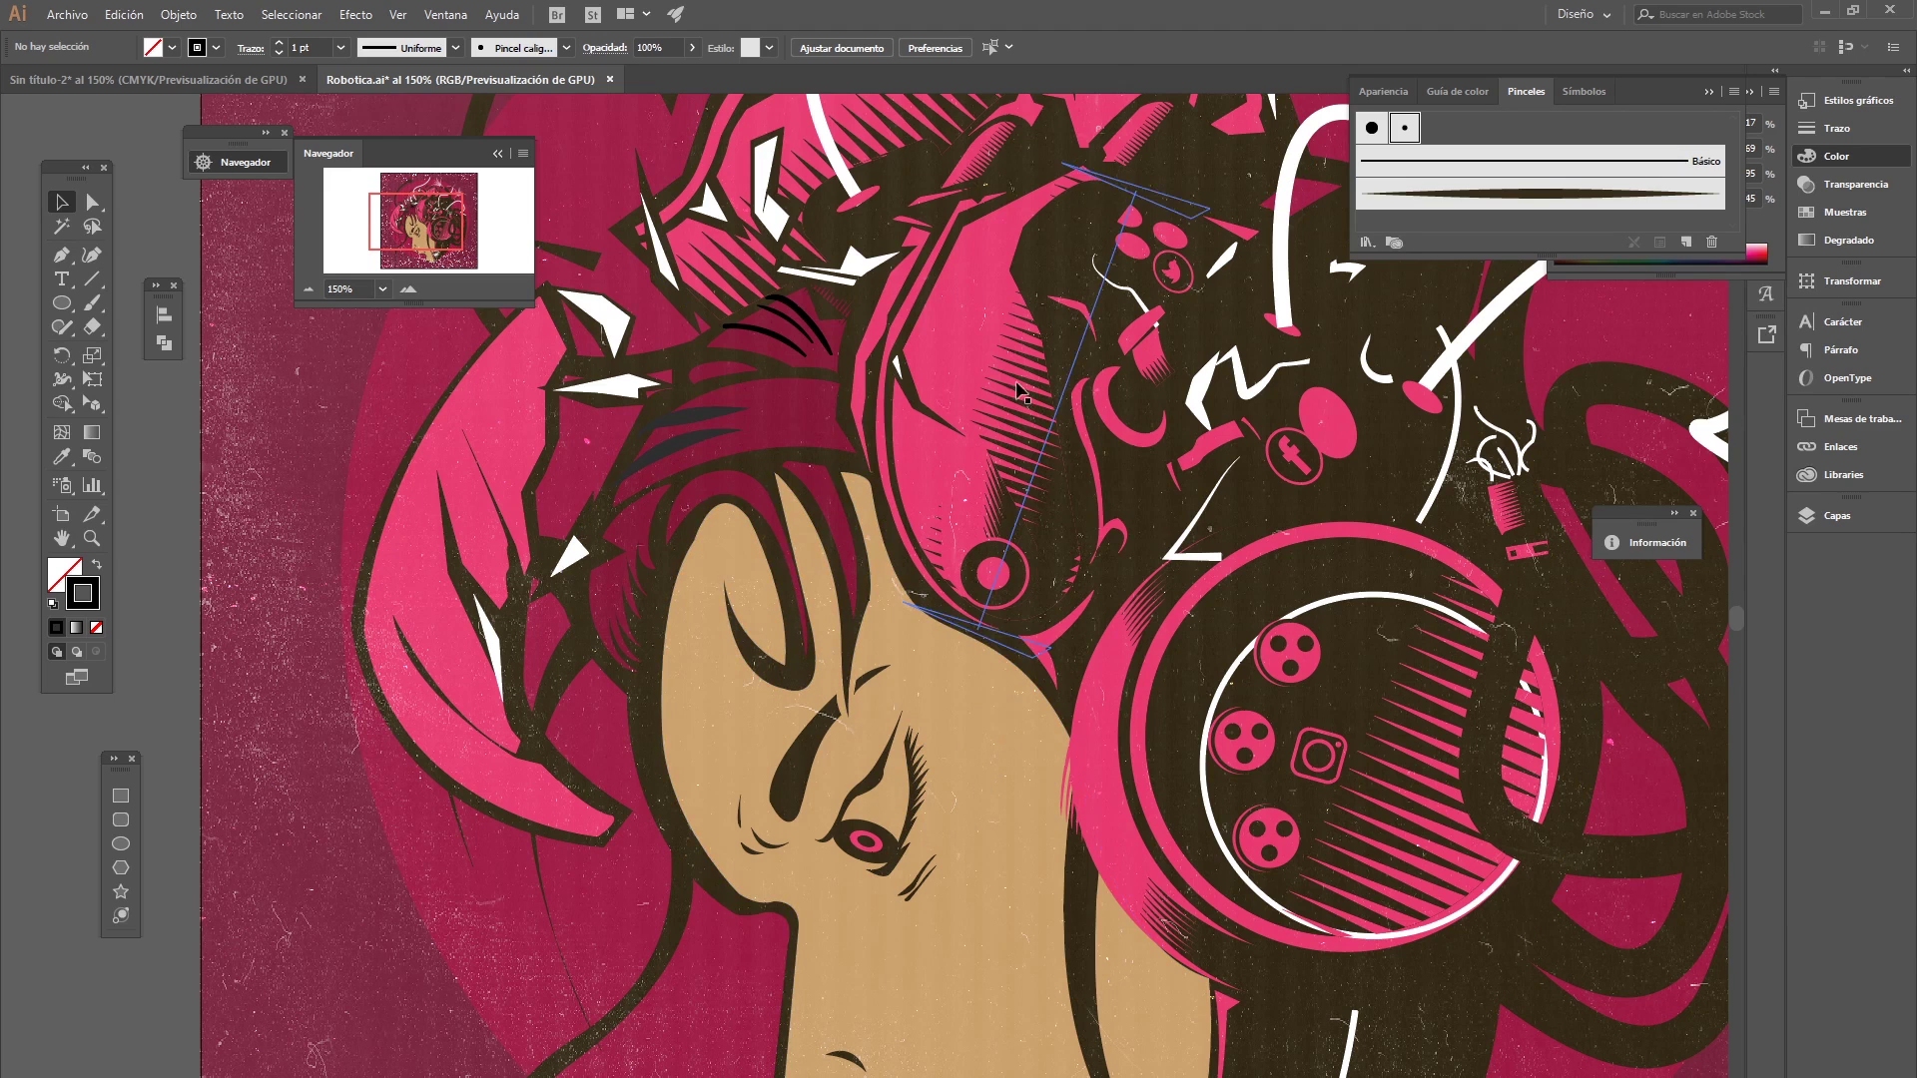
- Switch to the blank document Sin título-2 and collapse the navigator, color and brush displays covering the workspace
{"action": "left_click", "coordinate": [249, 78]}
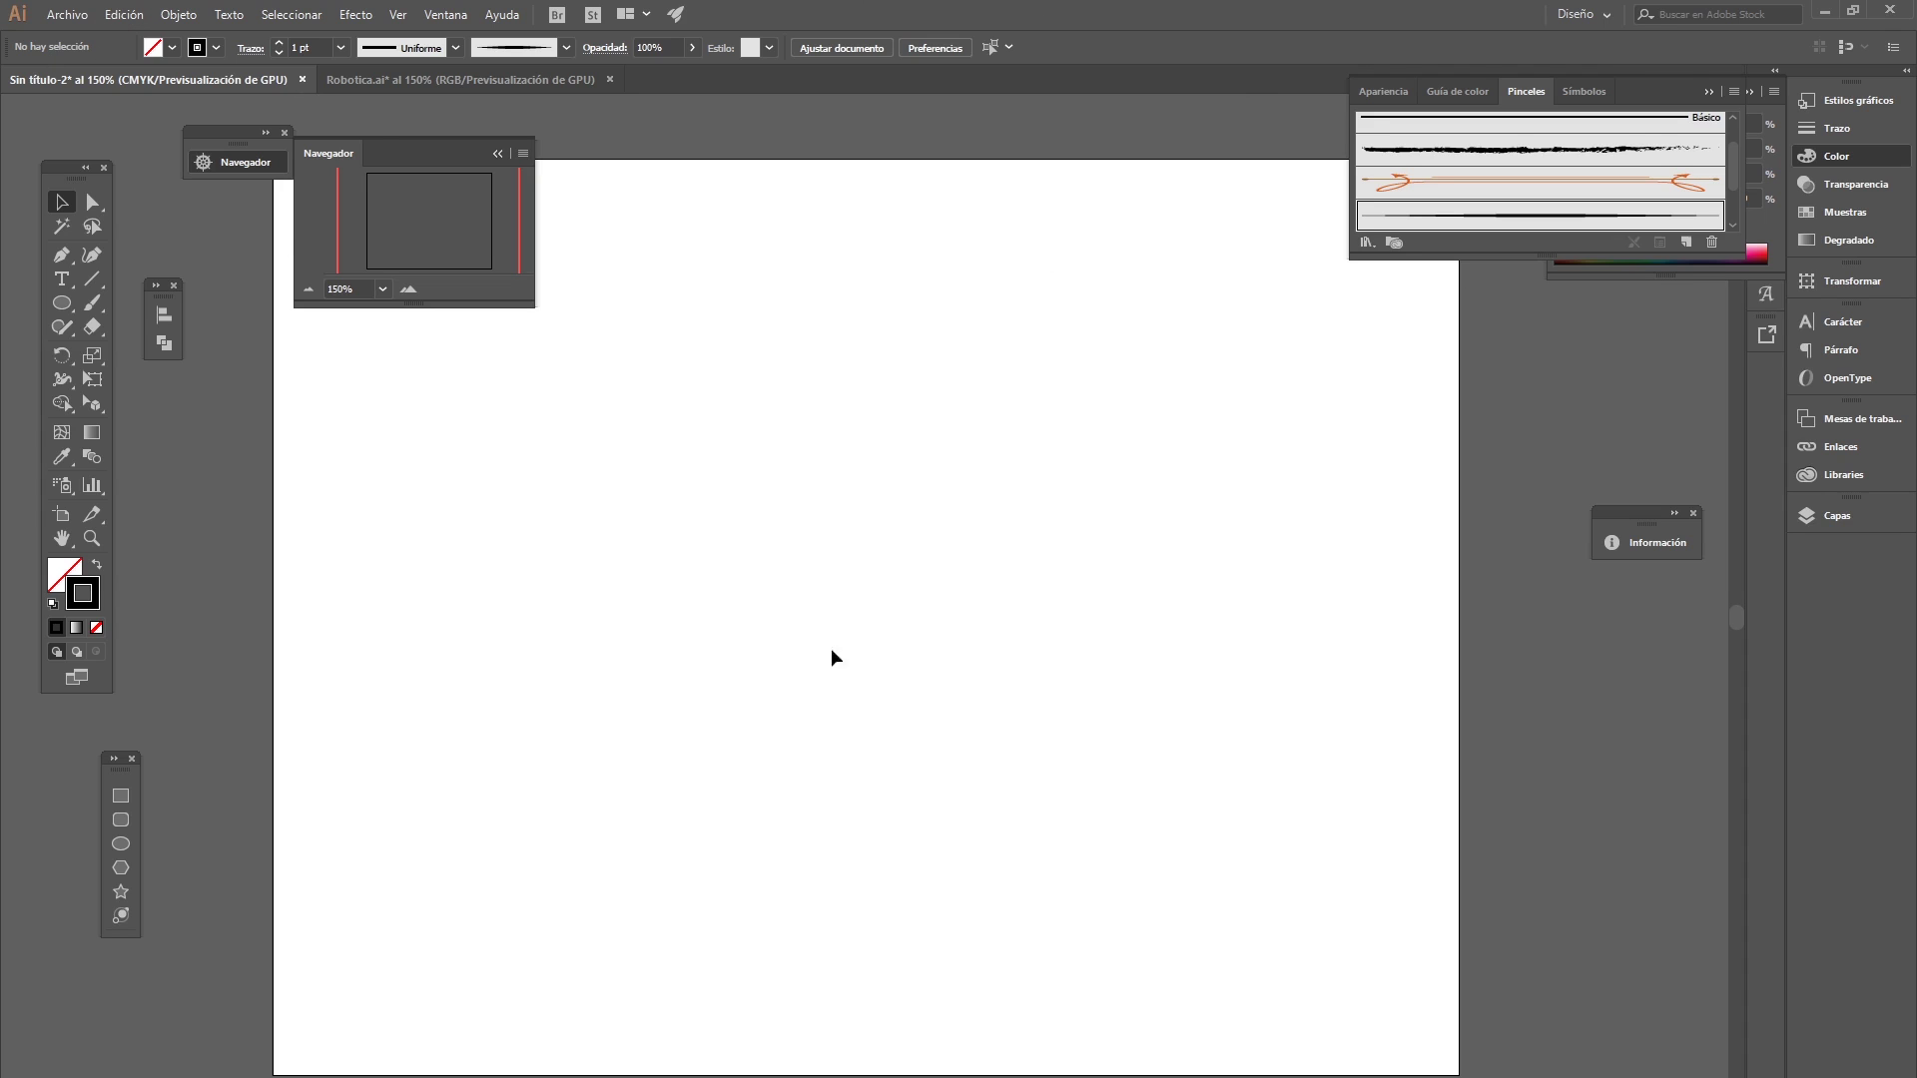
{"action": "scroll", "coordinate": [1738, 192], "scroll_direction": "up", "scroll_amount": 2}
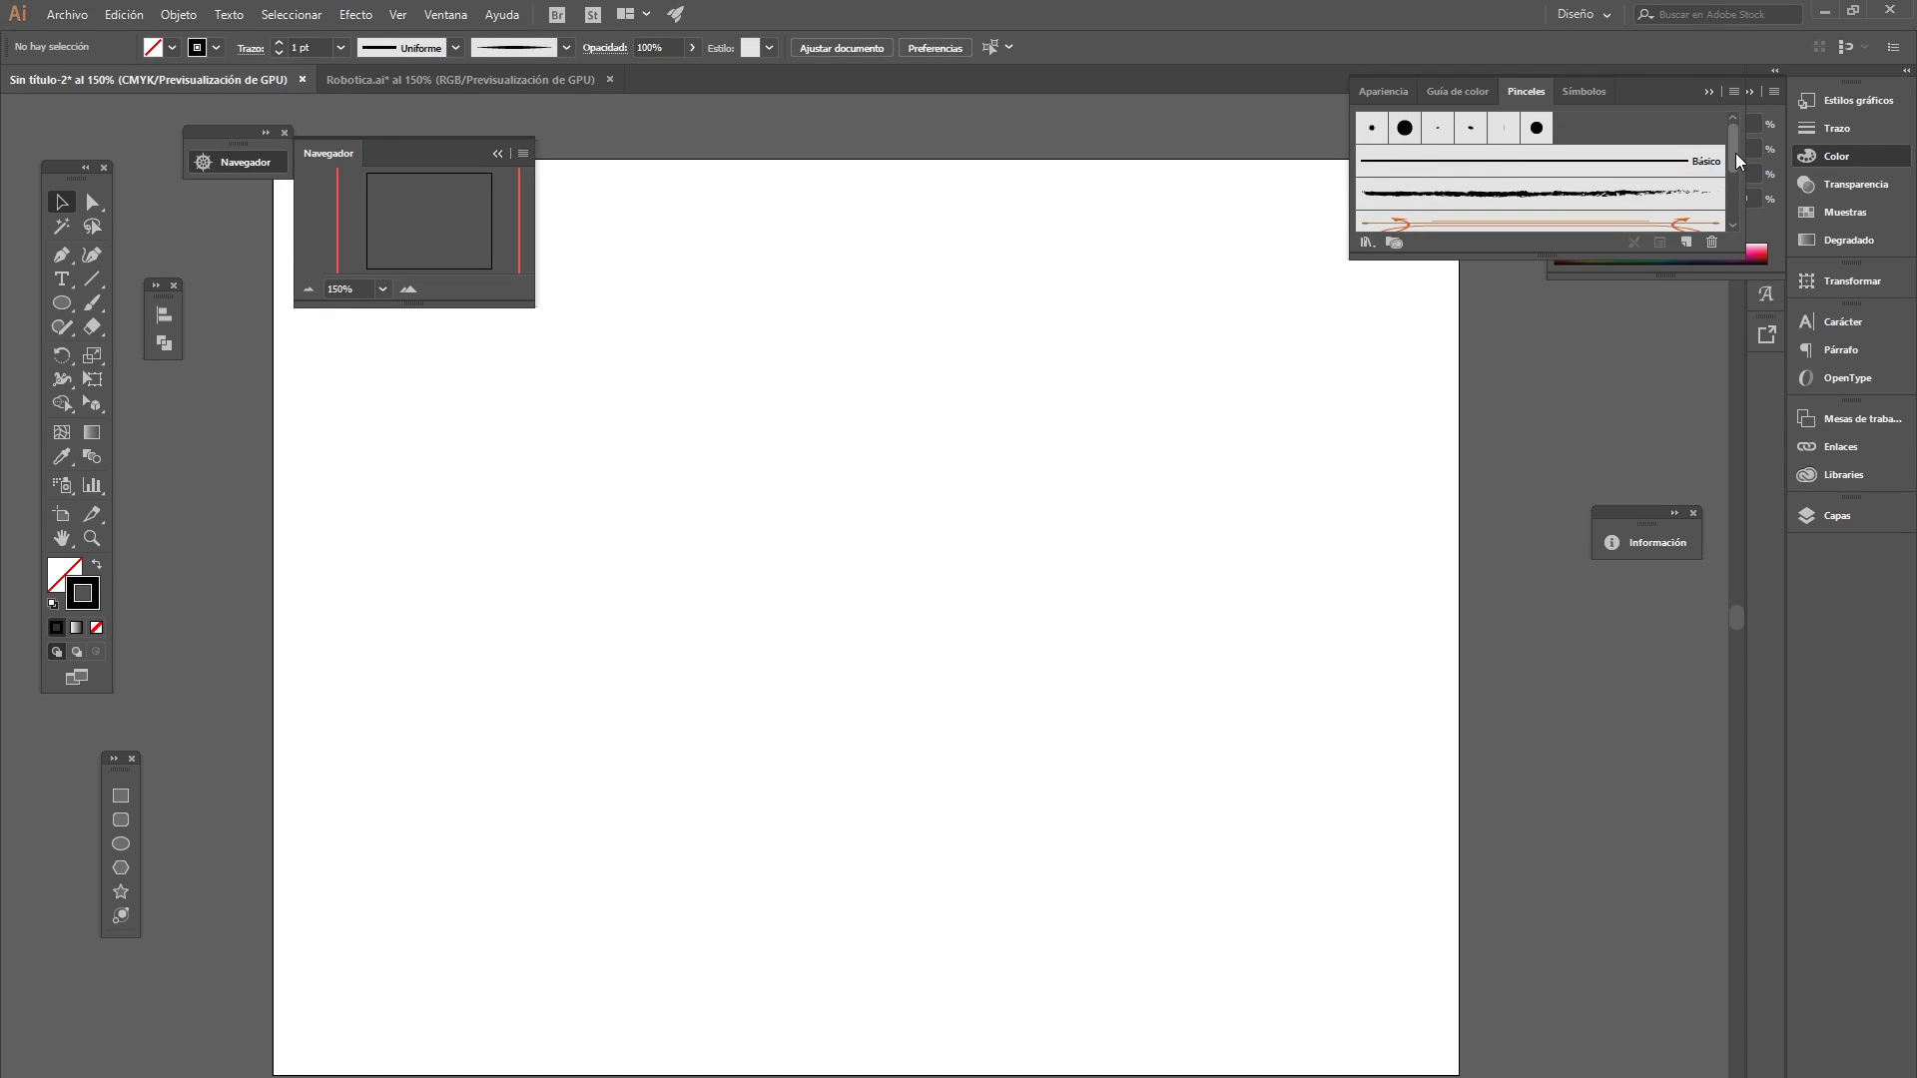
{"action": "left_click", "coordinate": [496, 154]}
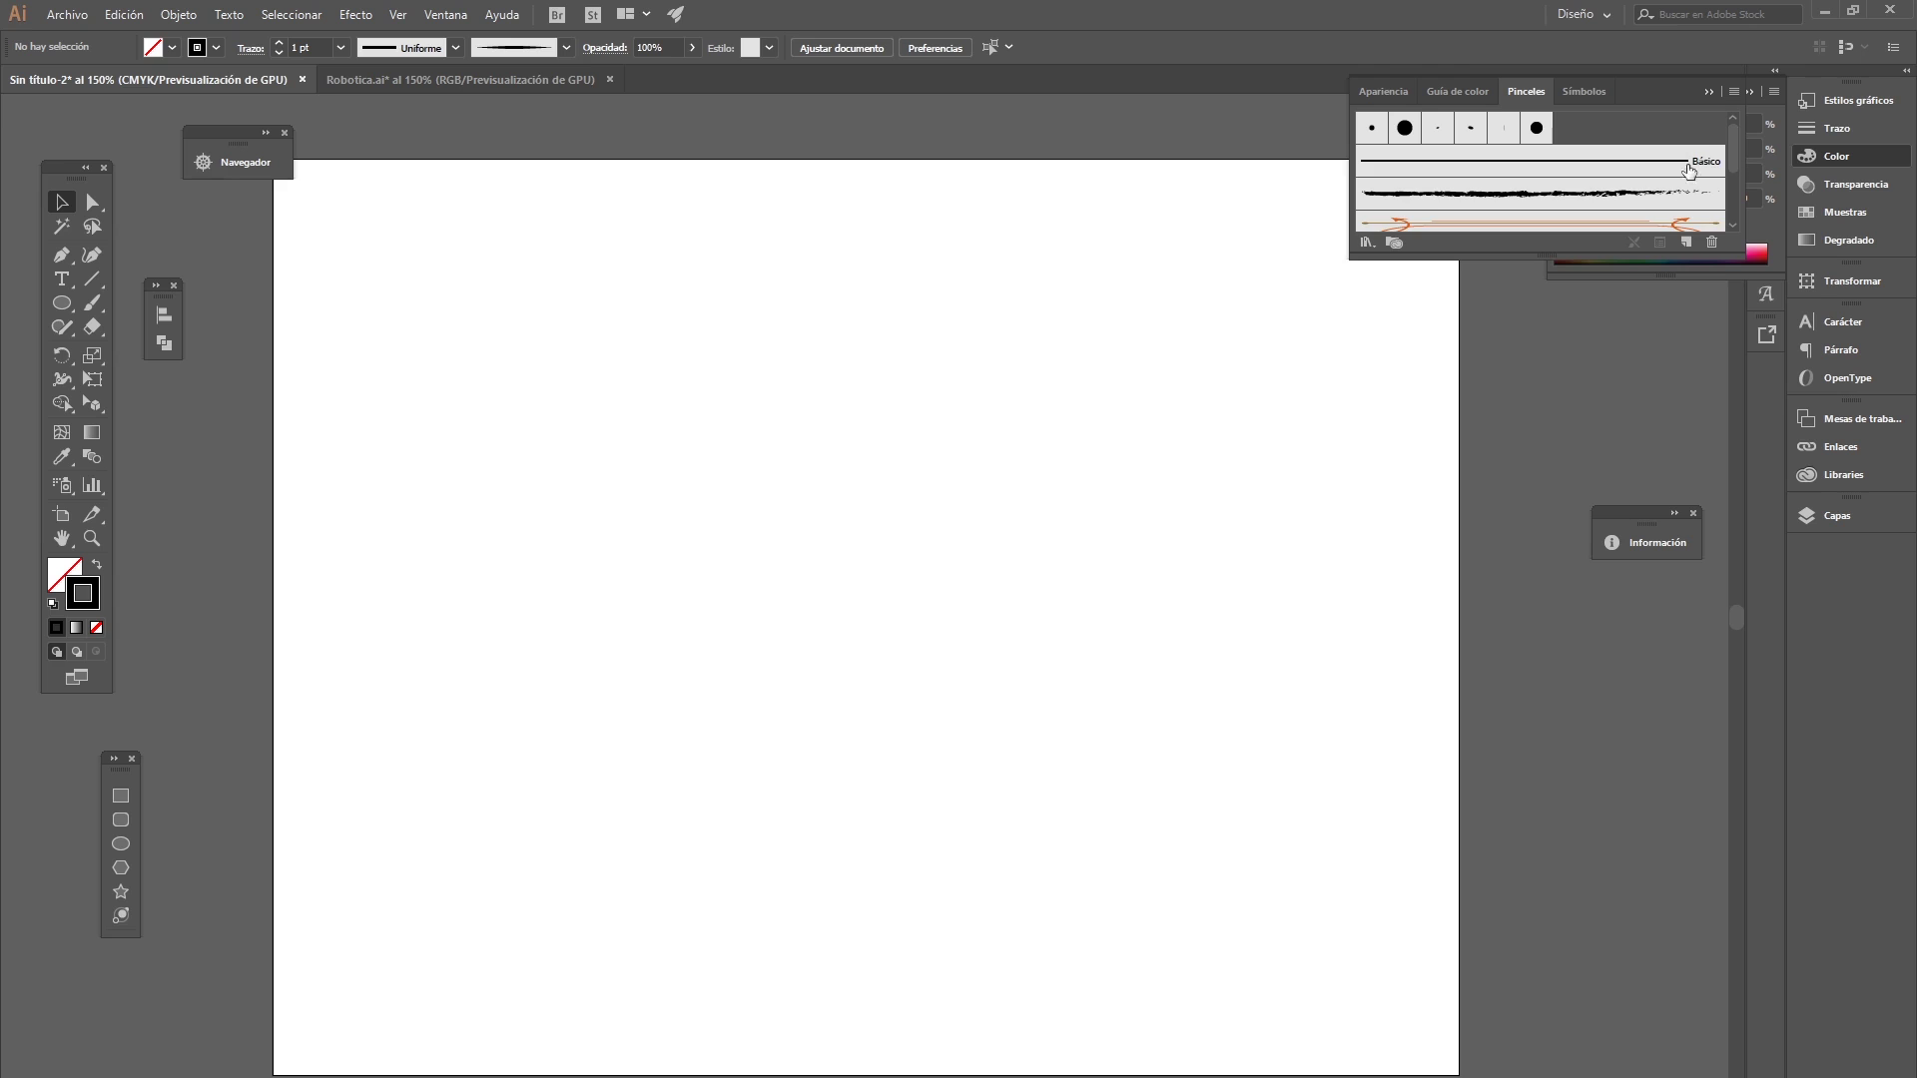
{"action": "left_click", "coordinate": [1712, 93]}
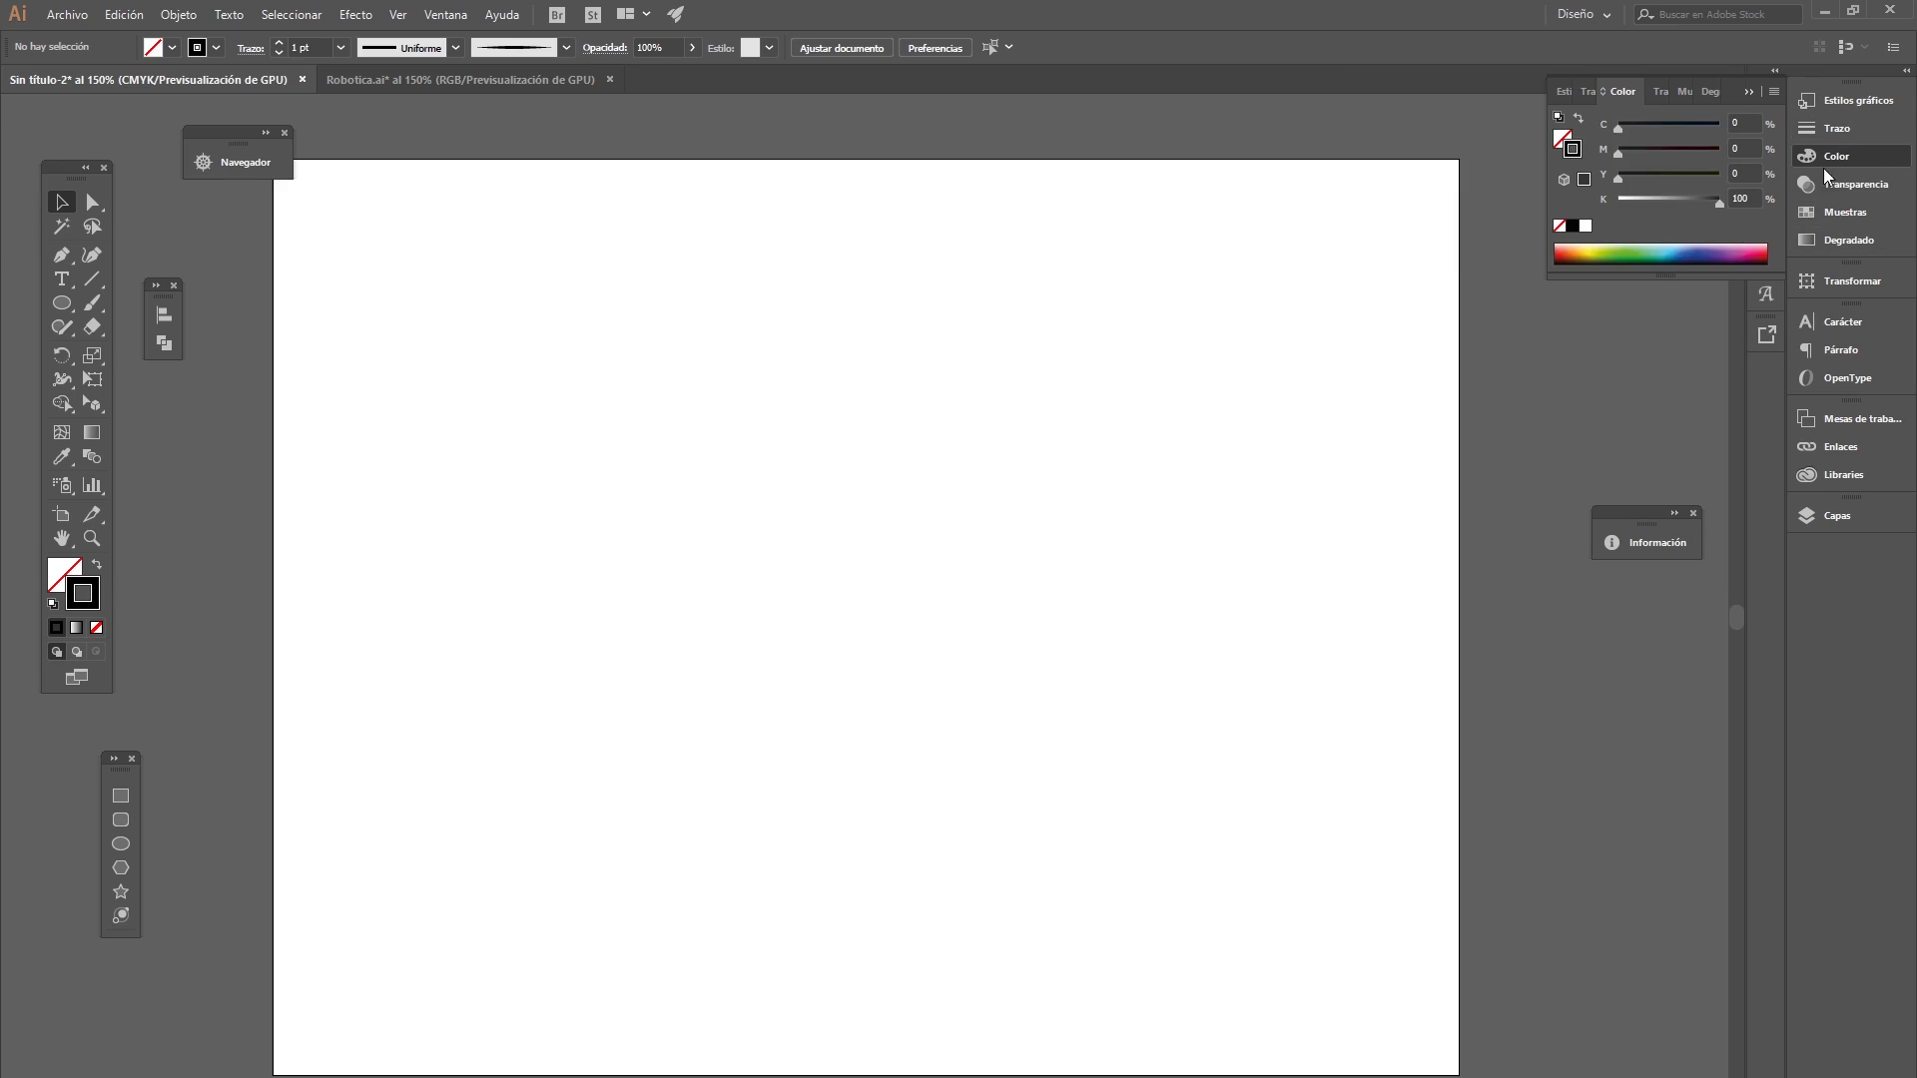
{"action": "left_click", "coordinate": [1750, 93]}
{"action": "left_click", "coordinate": [1768, 155]}
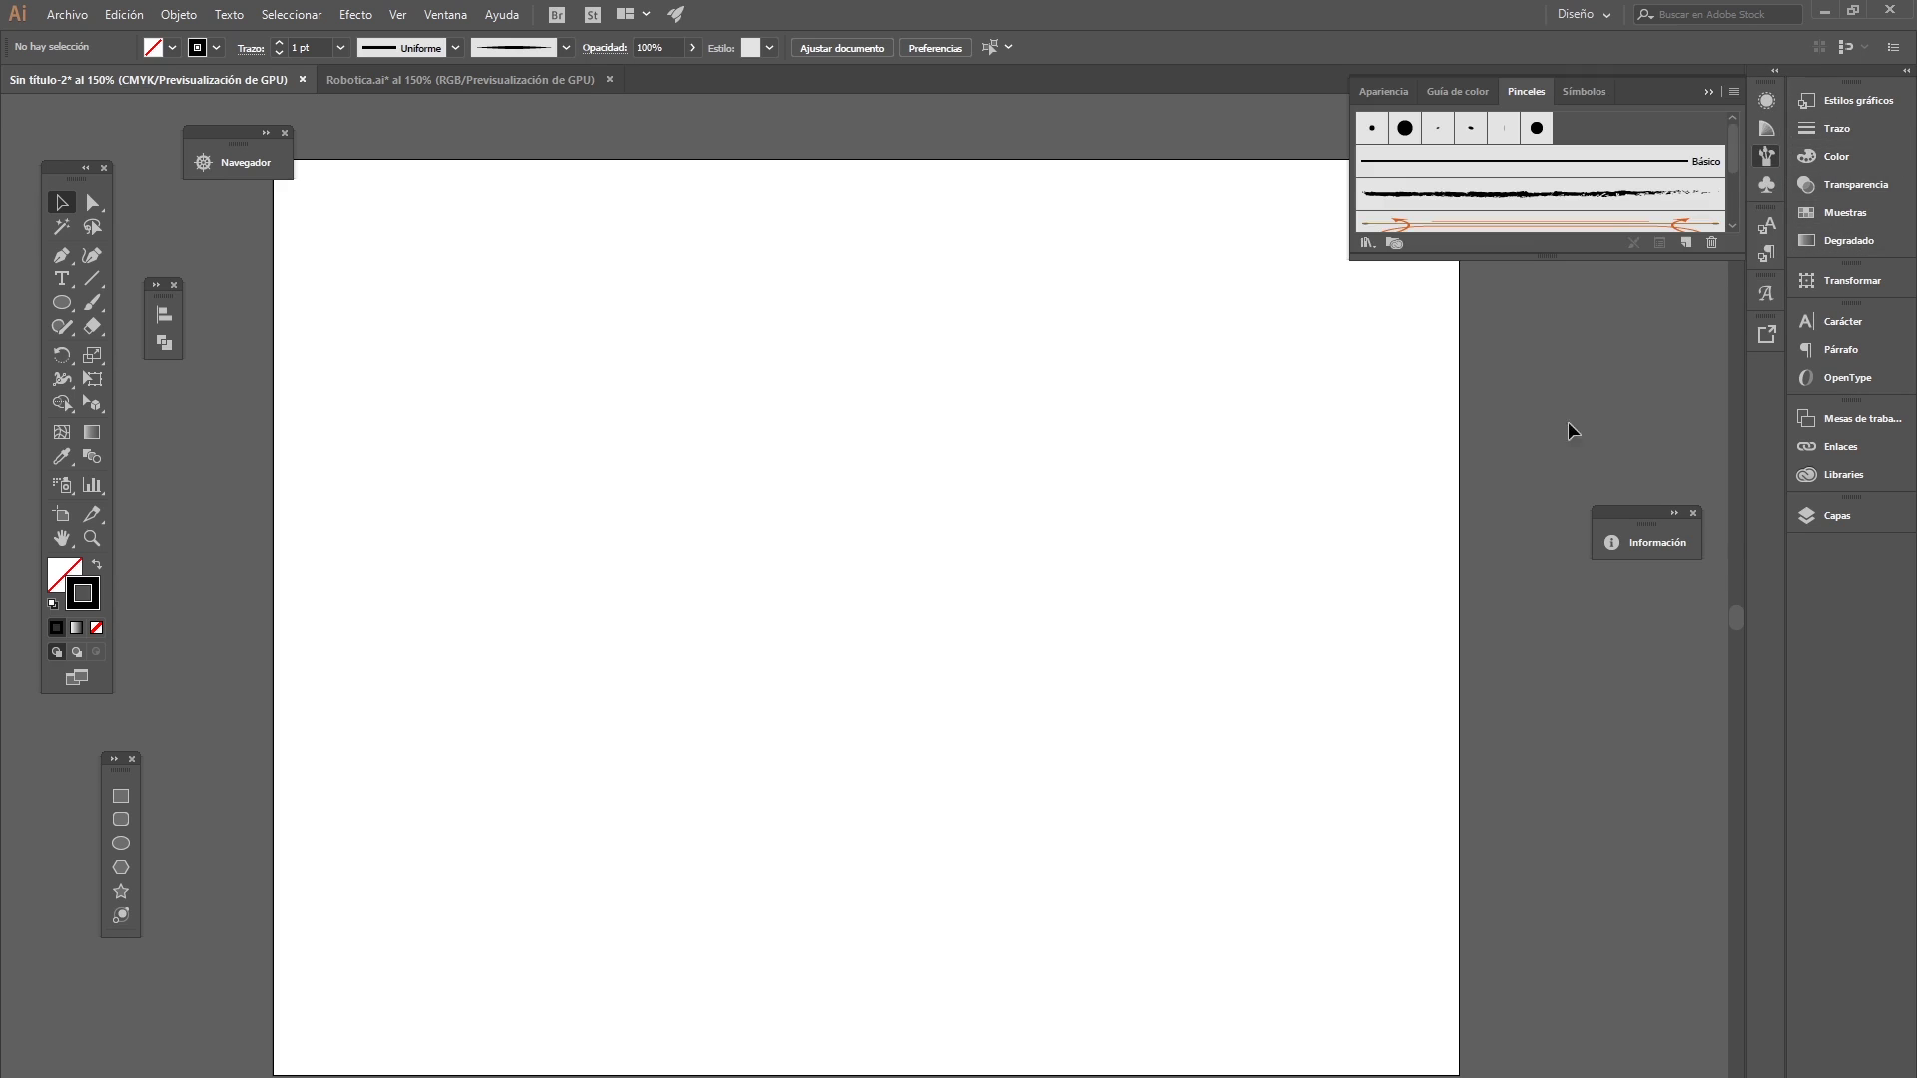
{"action": "left_click", "coordinate": [1712, 90]}
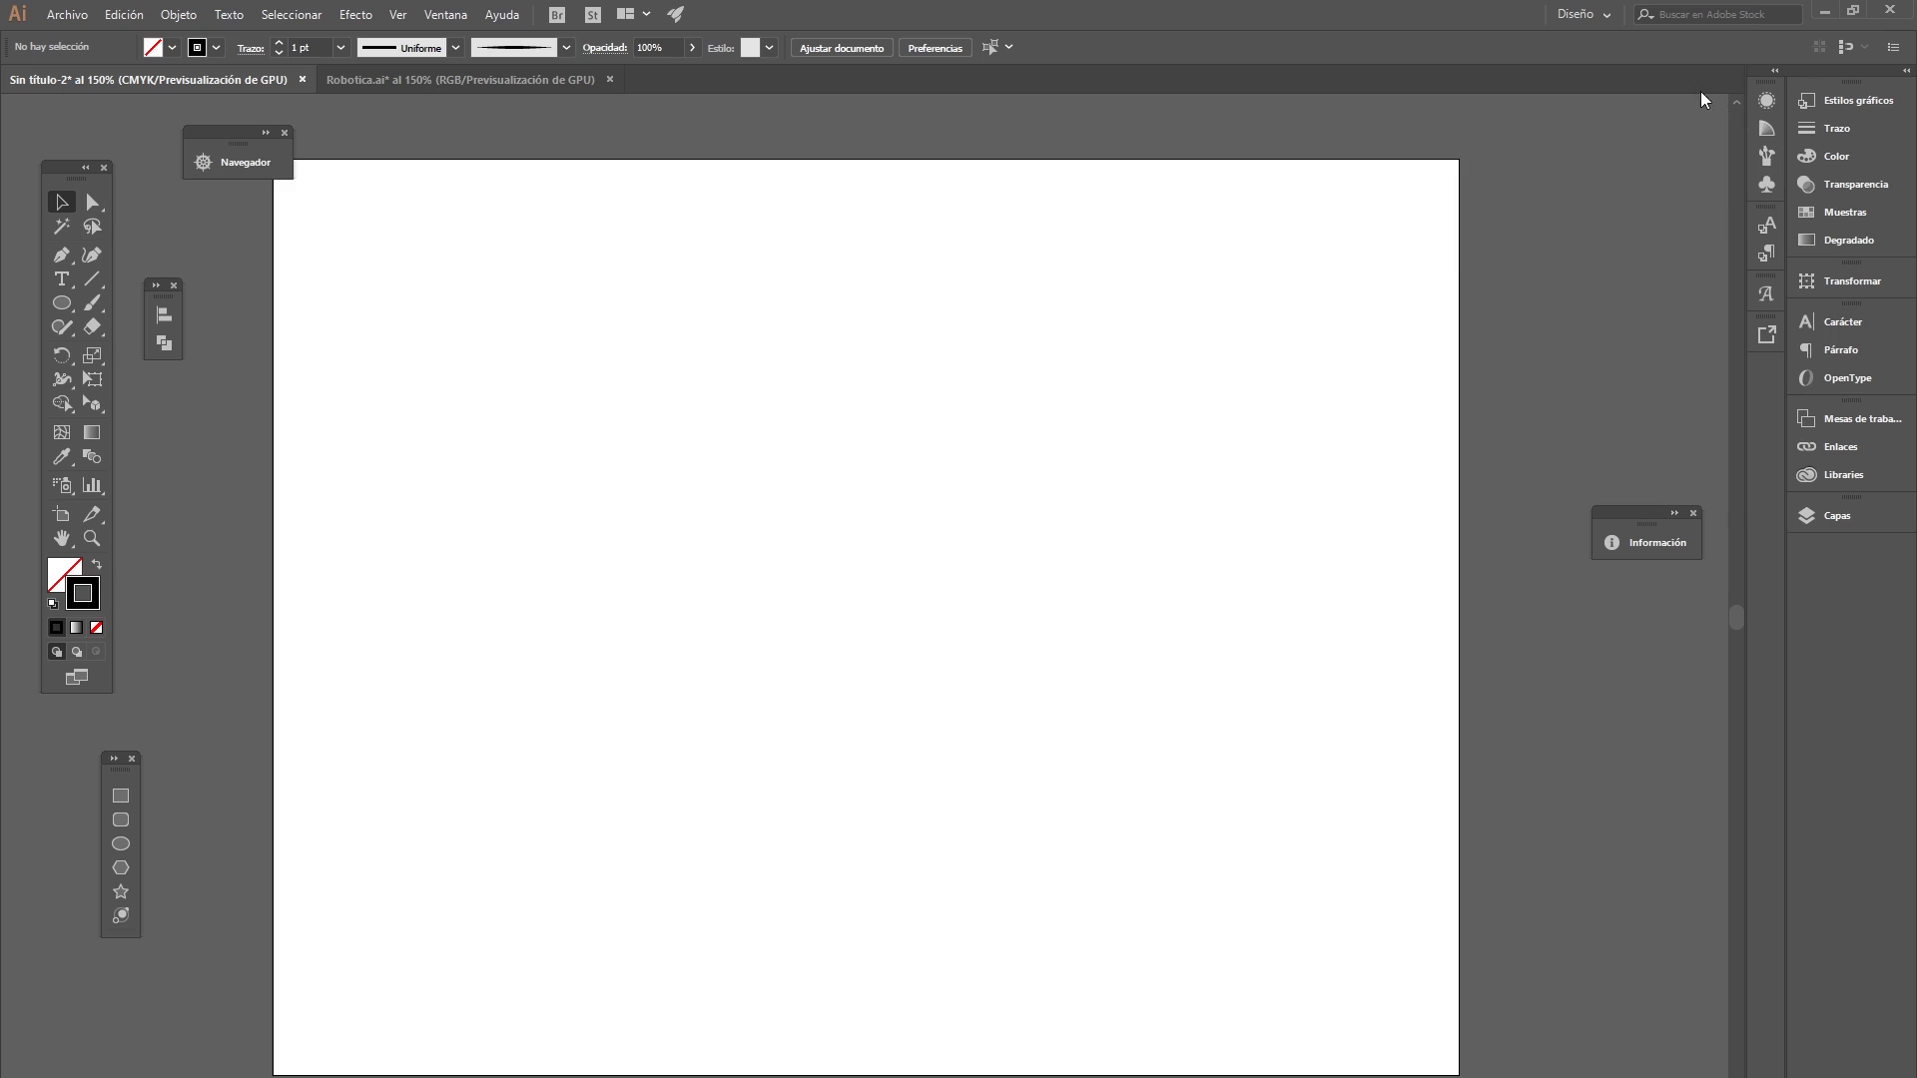
- Check where Pinceles is listed among the available windows and display the document's brushes
{"action": "left_click", "coordinate": [400, 15]}
{"action": "mouse_move", "coordinate": [444, 14]}
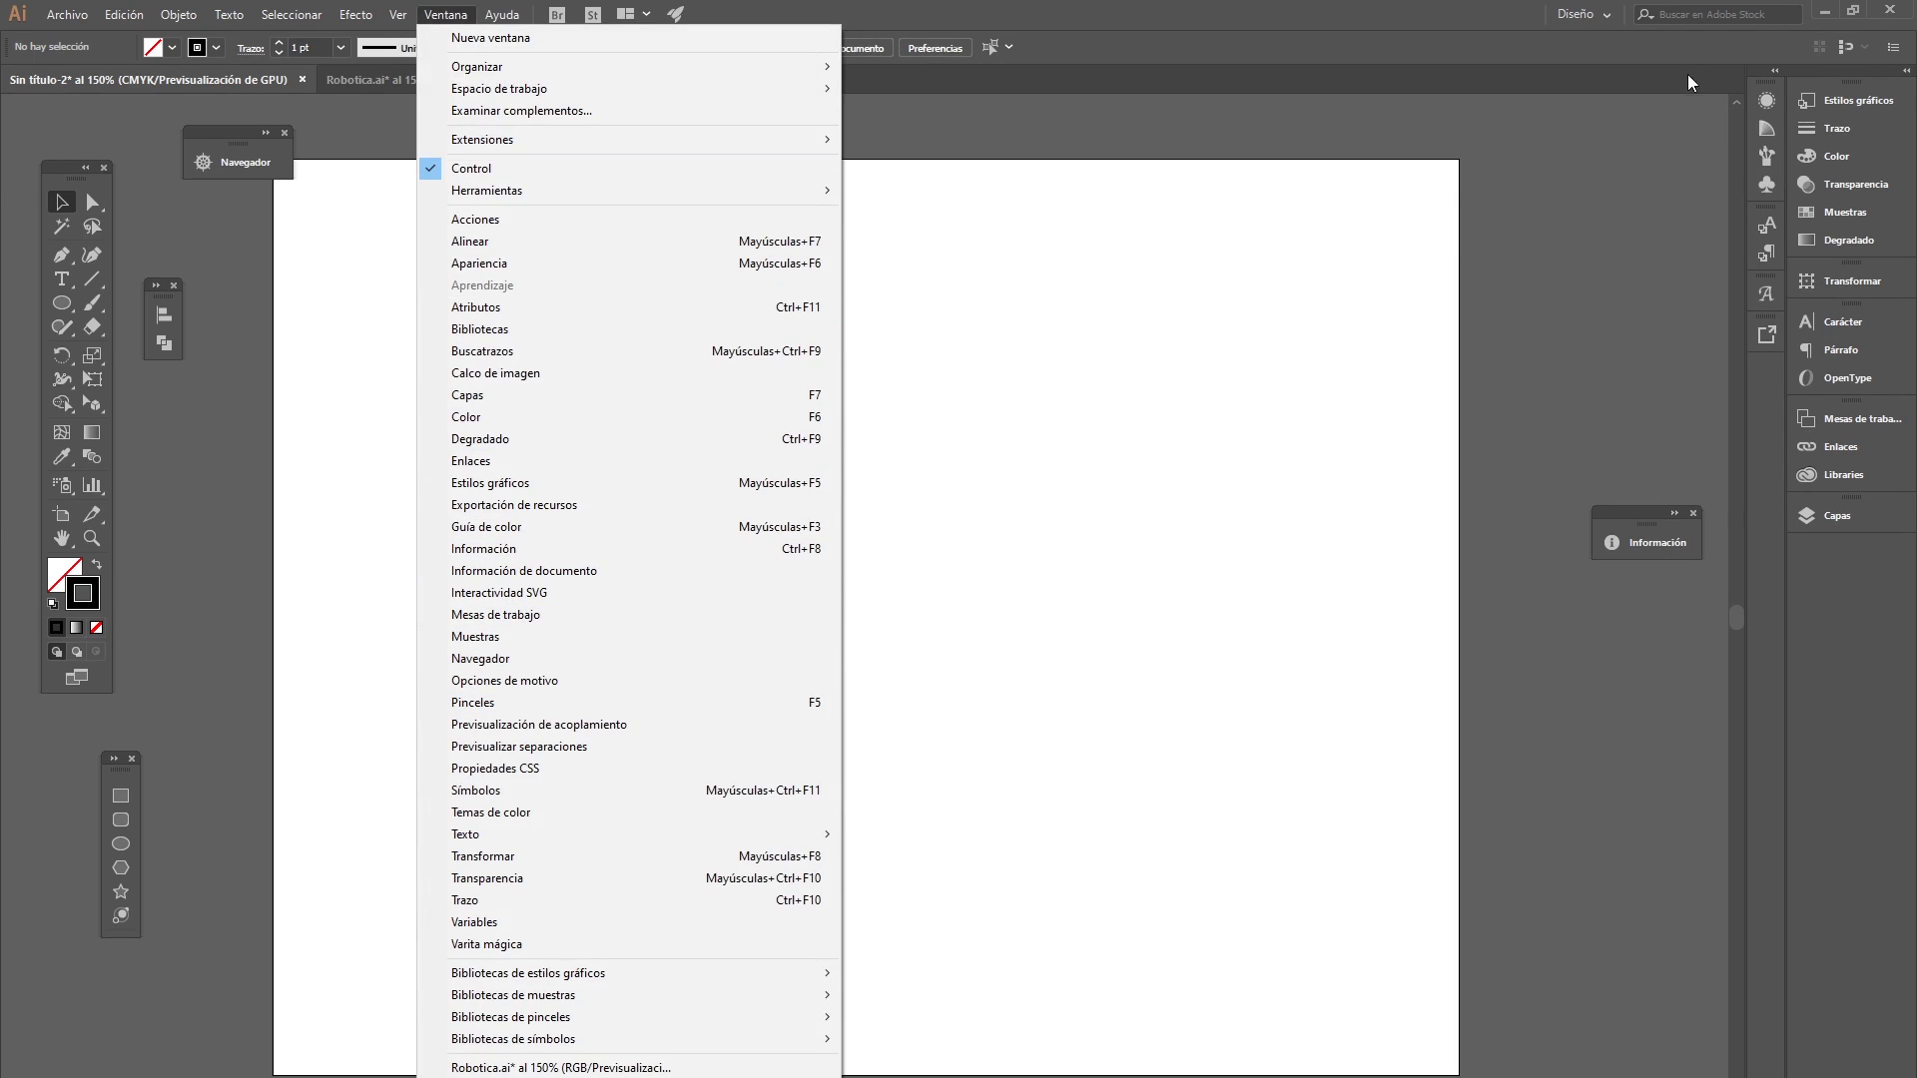
{"action": "left_click", "coordinate": [1155, 9]}
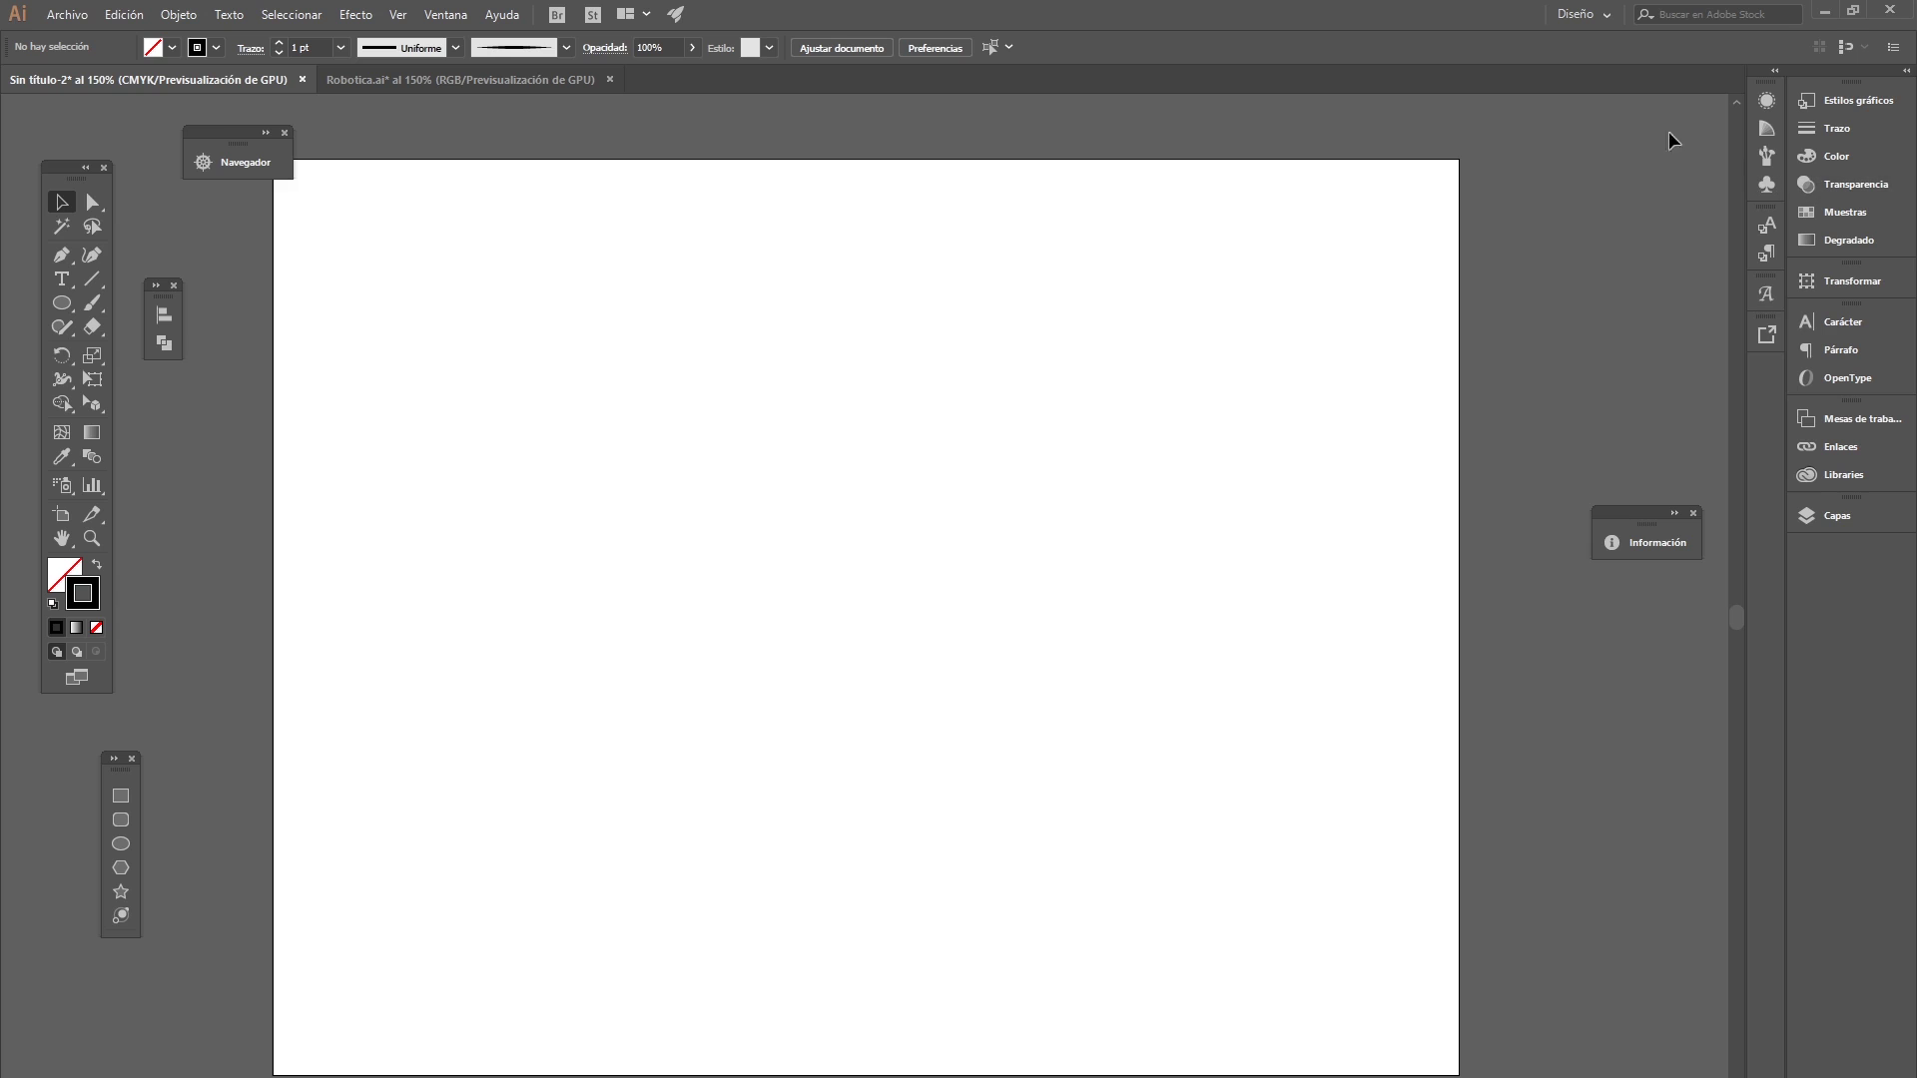
{"action": "left_click", "coordinate": [1767, 156]}
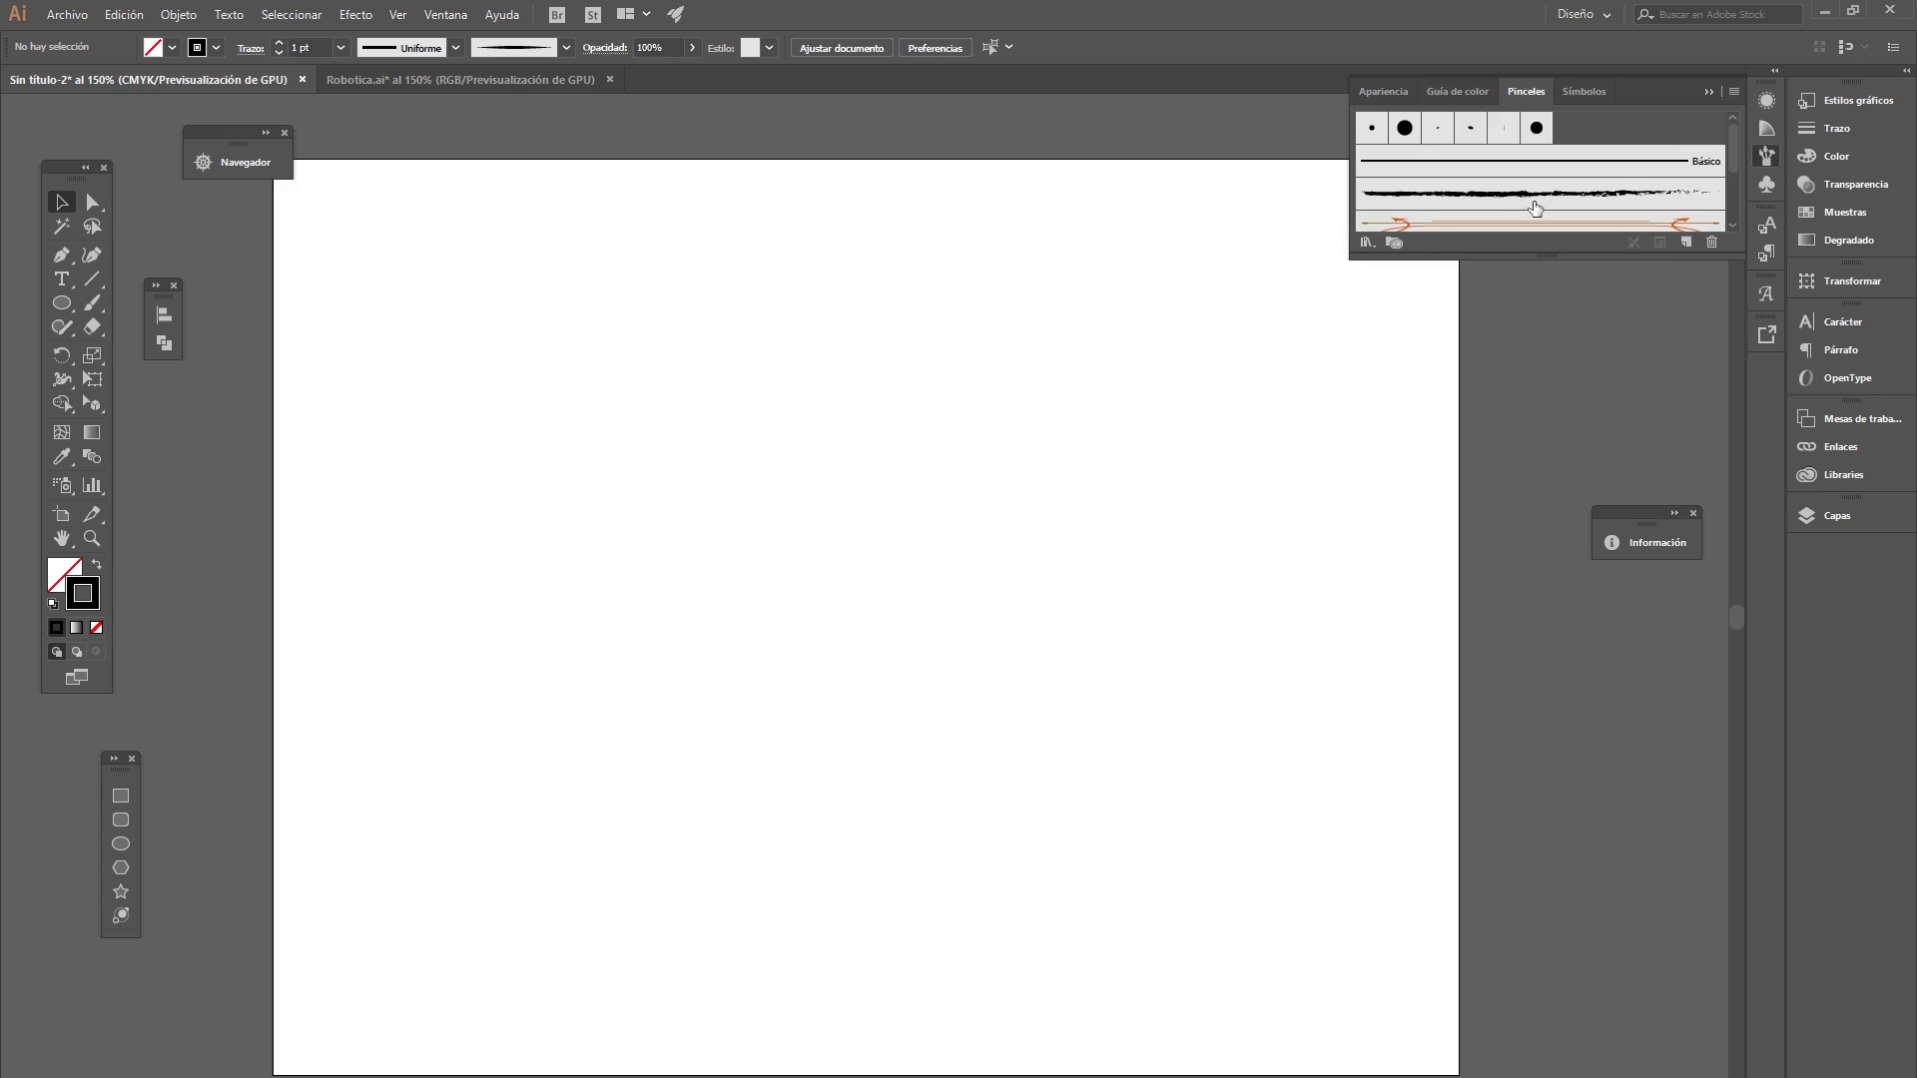
- Paint a wavy test stroke with the thin tapered art brush and a second one with the rough charcoal-like brush
{"action": "left_click", "coordinate": [1644, 191]}
{"action": "left_click", "coordinate": [90, 302]}
{"action": "mouse_move", "coordinate": [550, 368]}
{"action": "left_mouse_down"}
{"action": "mouse_move", "coordinate": [537, 391]}
{"action": "mouse_move", "coordinate": [736, 539]}
{"action": "mouse_move", "coordinate": [1188, 562]}
{"action": "left_mouse_up"}
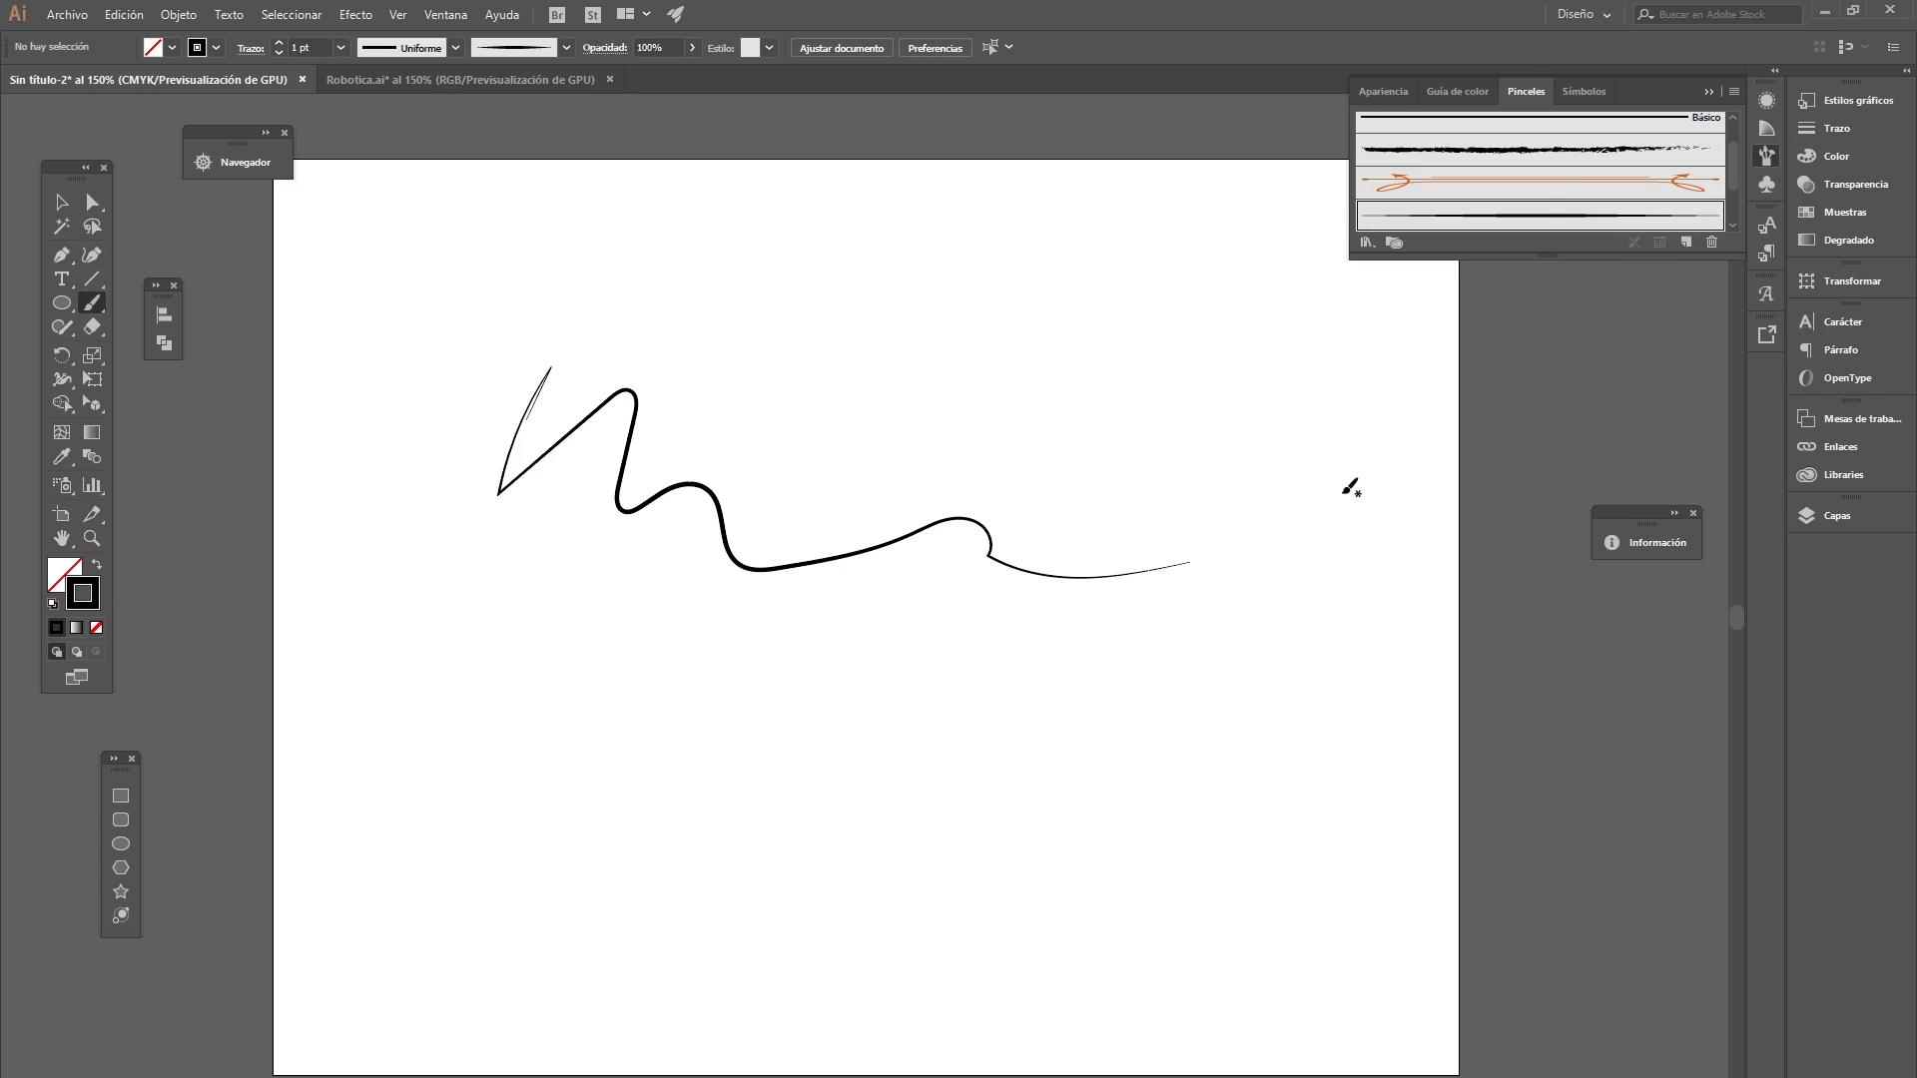
{"action": "left_click", "coordinate": [1552, 150]}
{"action": "left_click_drag", "start_coordinate": [734, 416], "coordinate": [1173, 511]}
- Select both test strokes on the artboard and delete them
{"action": "left_click", "coordinate": [61, 202]}
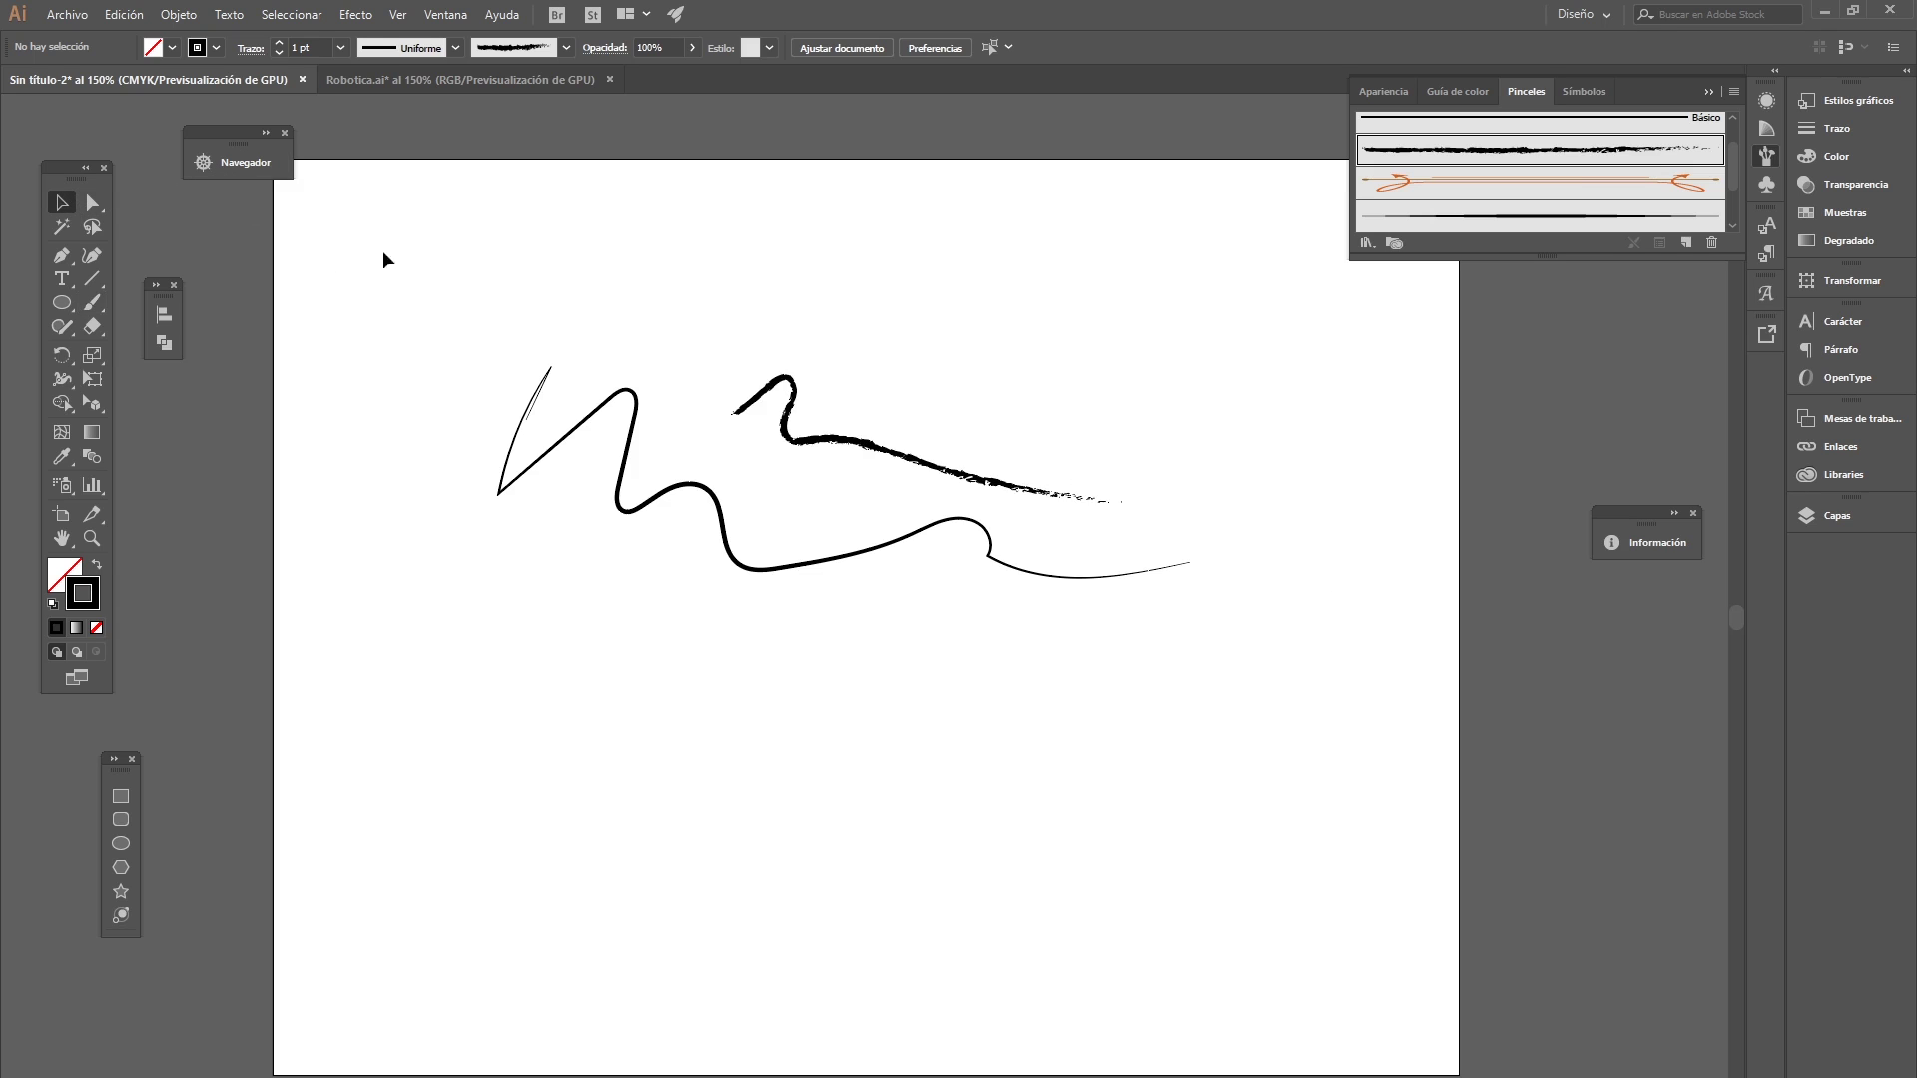
{"action": "mouse_move", "coordinate": [440, 305]}
{"action": "left_mouse_down"}
{"action": "mouse_move", "coordinate": [1331, 663]}
{"action": "mouse_move", "coordinate": [1208, 577]}
{"action": "left_mouse_up"}
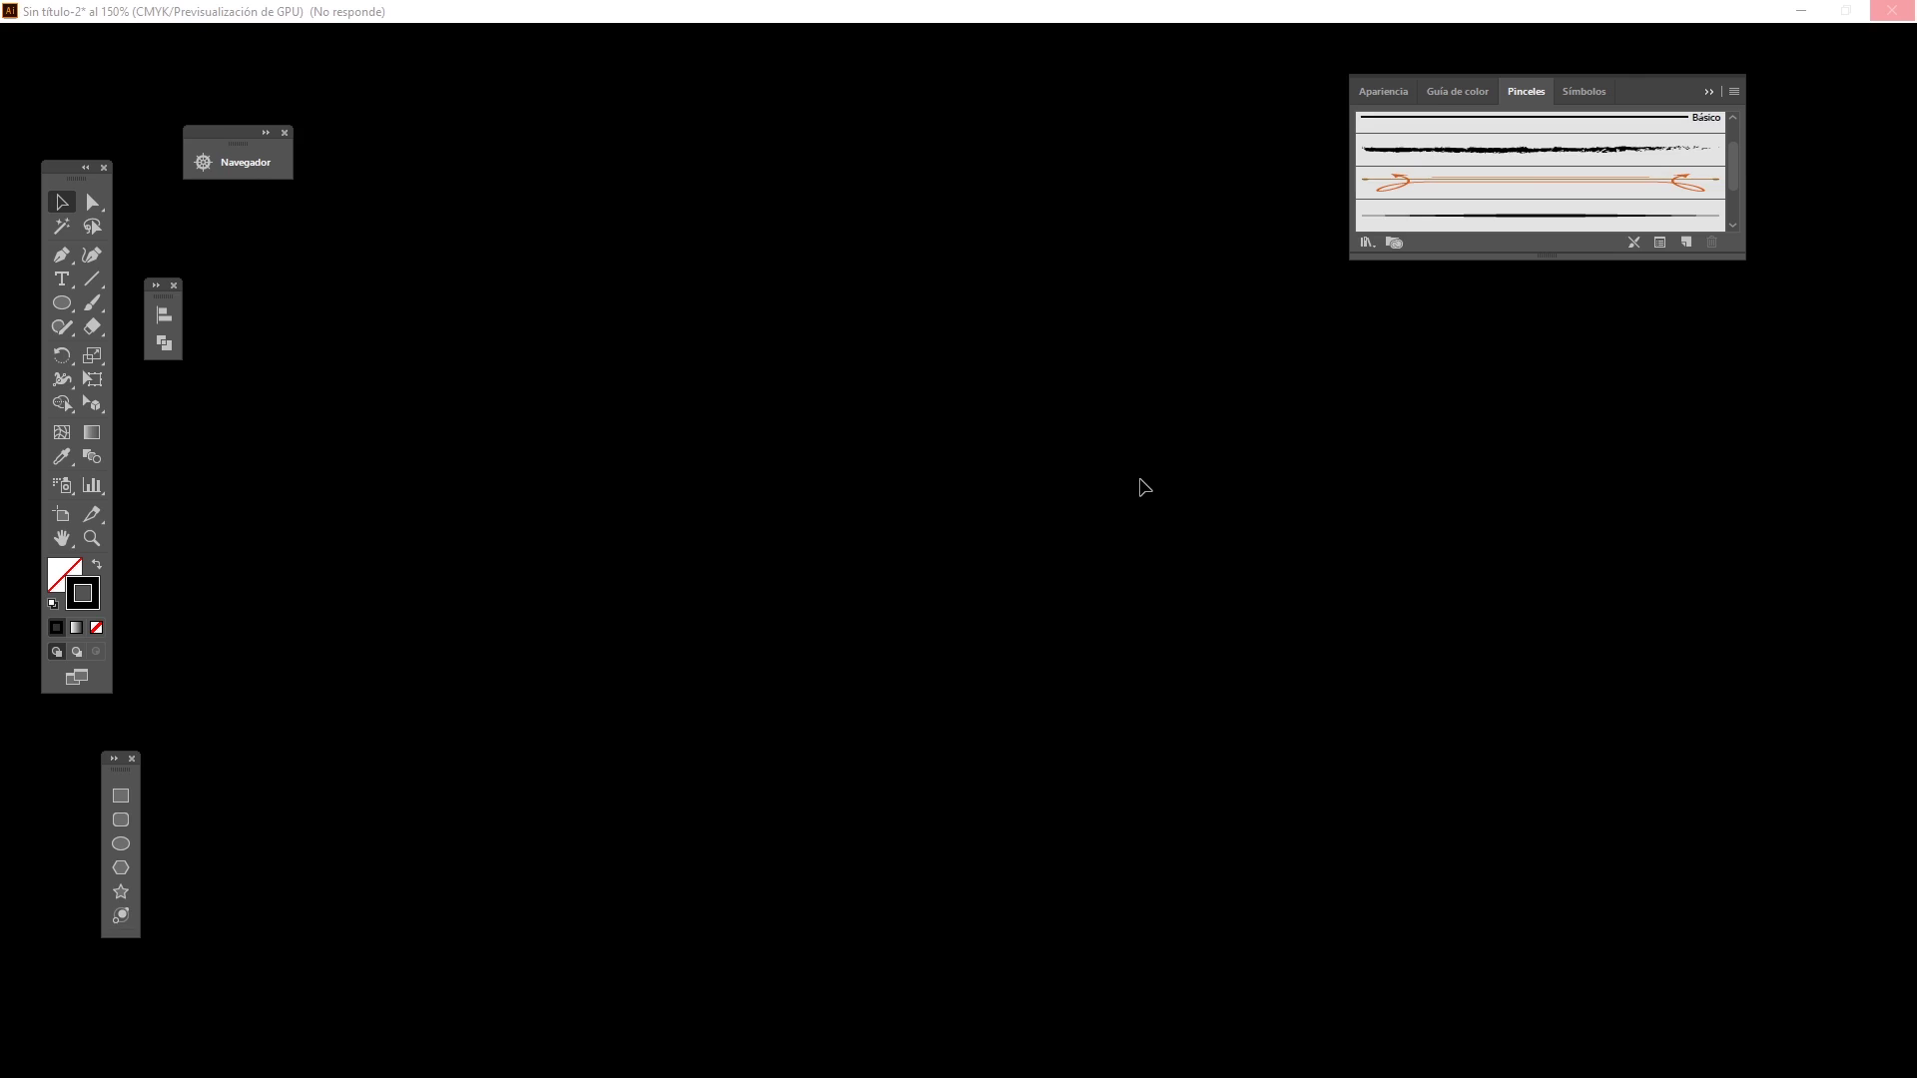
{"action": "key", "text": "Delete"}
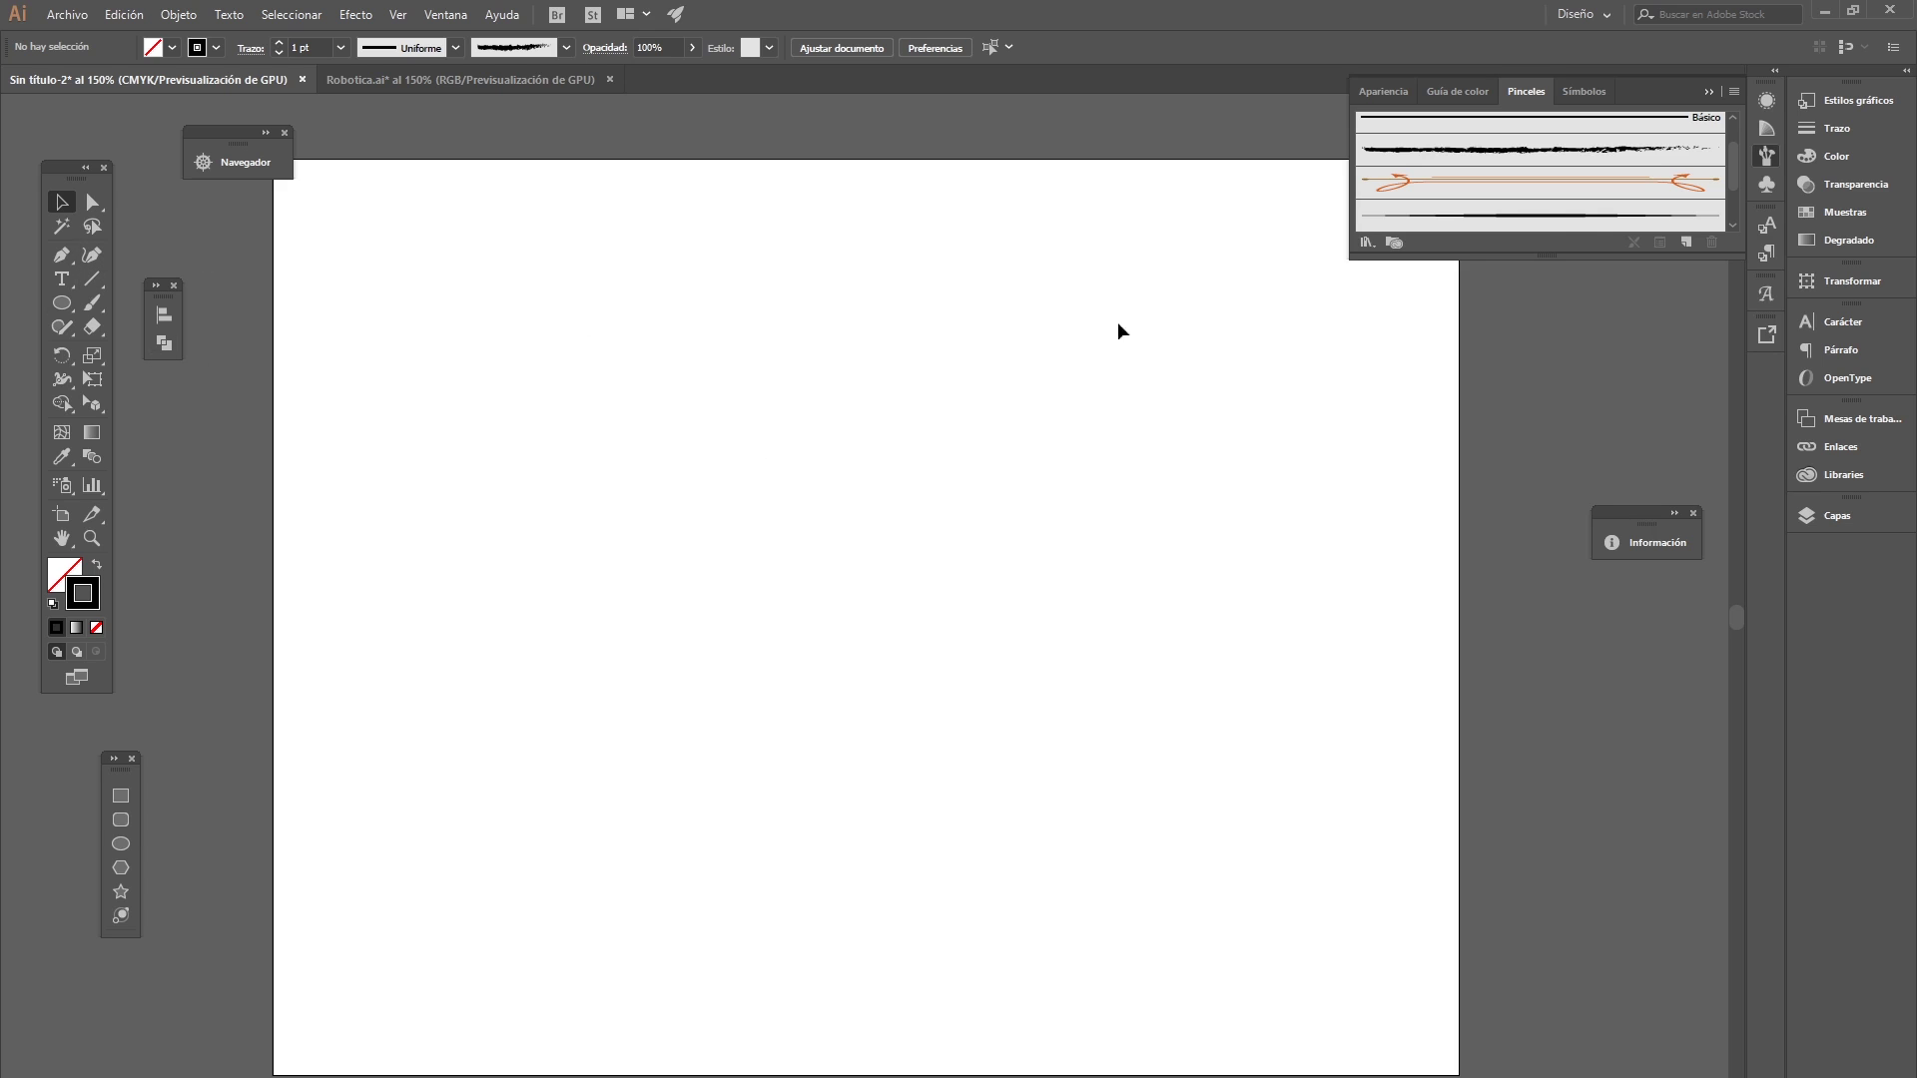
- Delete all brushes listed below Básico, from the rough charcoal-like brush through the blue pattern brush
{"action": "scroll", "coordinate": [1737, 180], "scroll_direction": "up", "scroll_amount": 2}
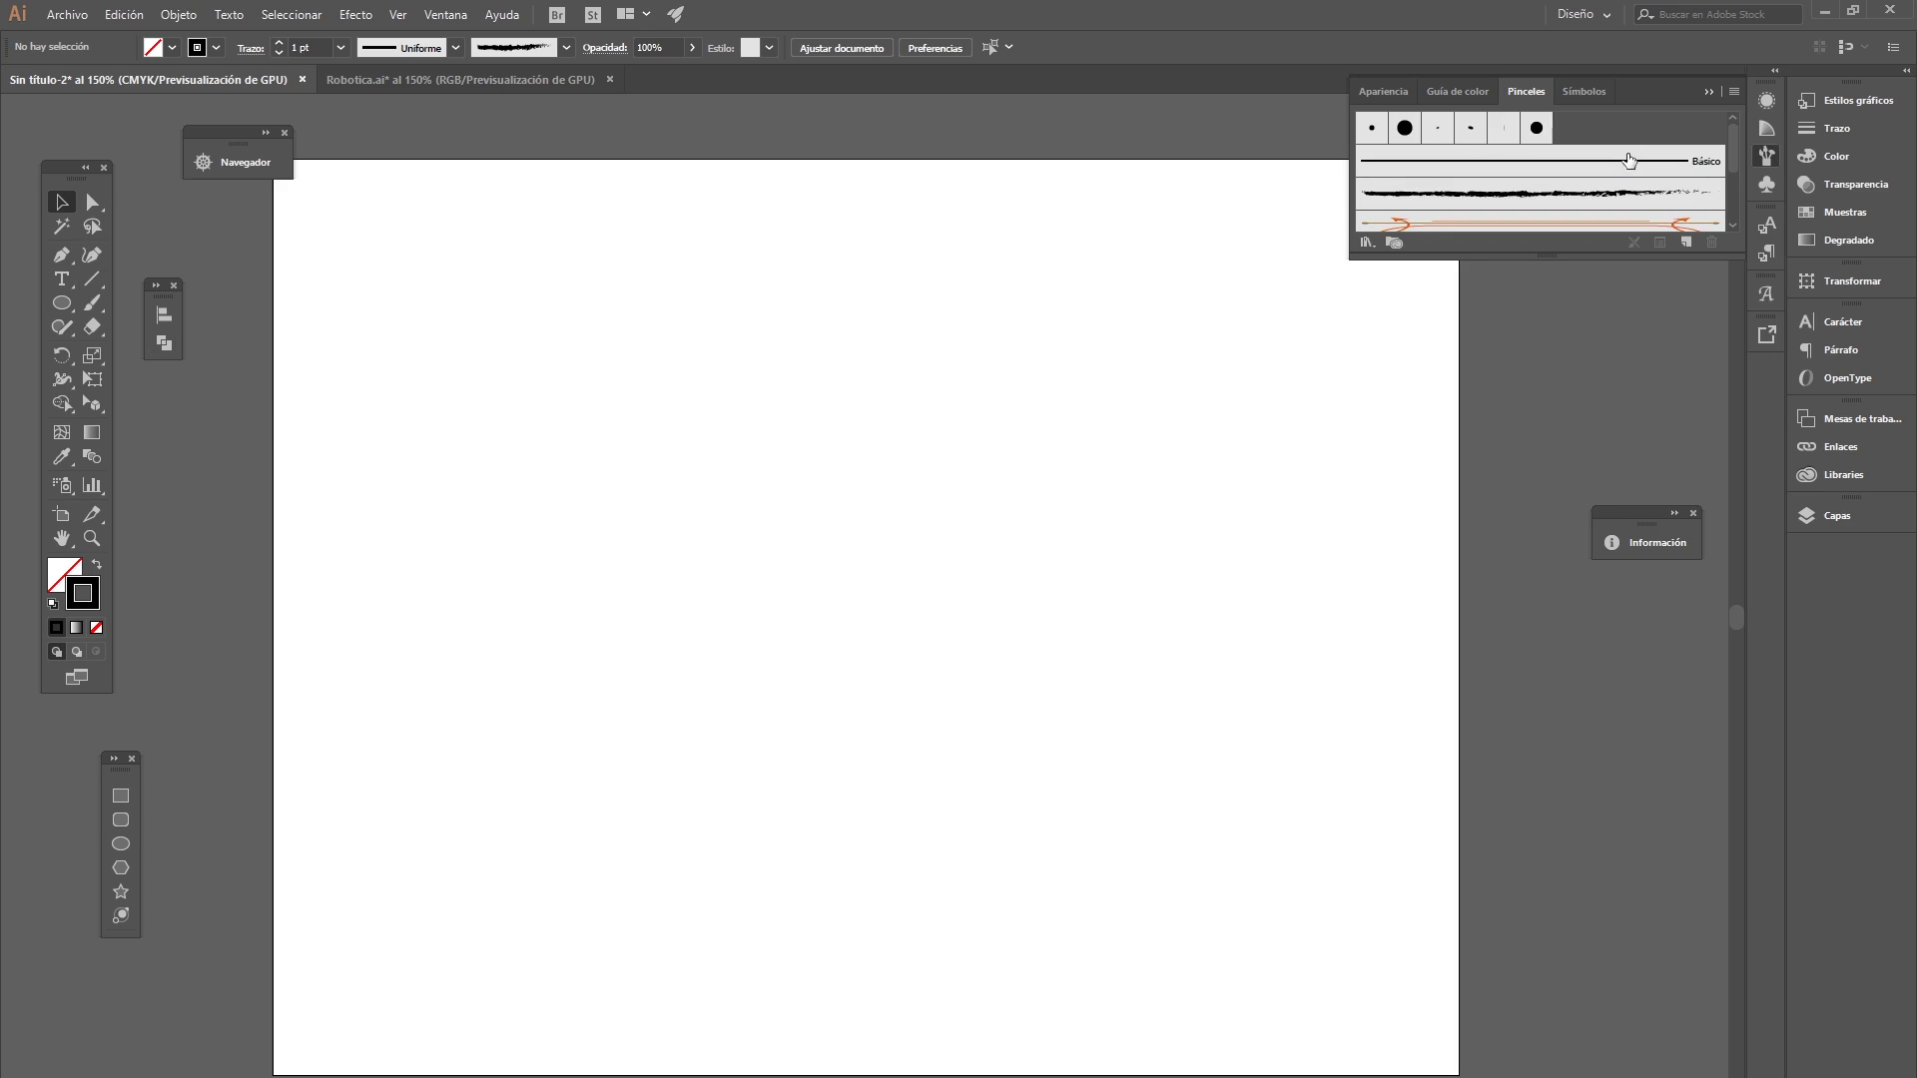
{"action": "left_click", "coordinate": [1628, 205]}
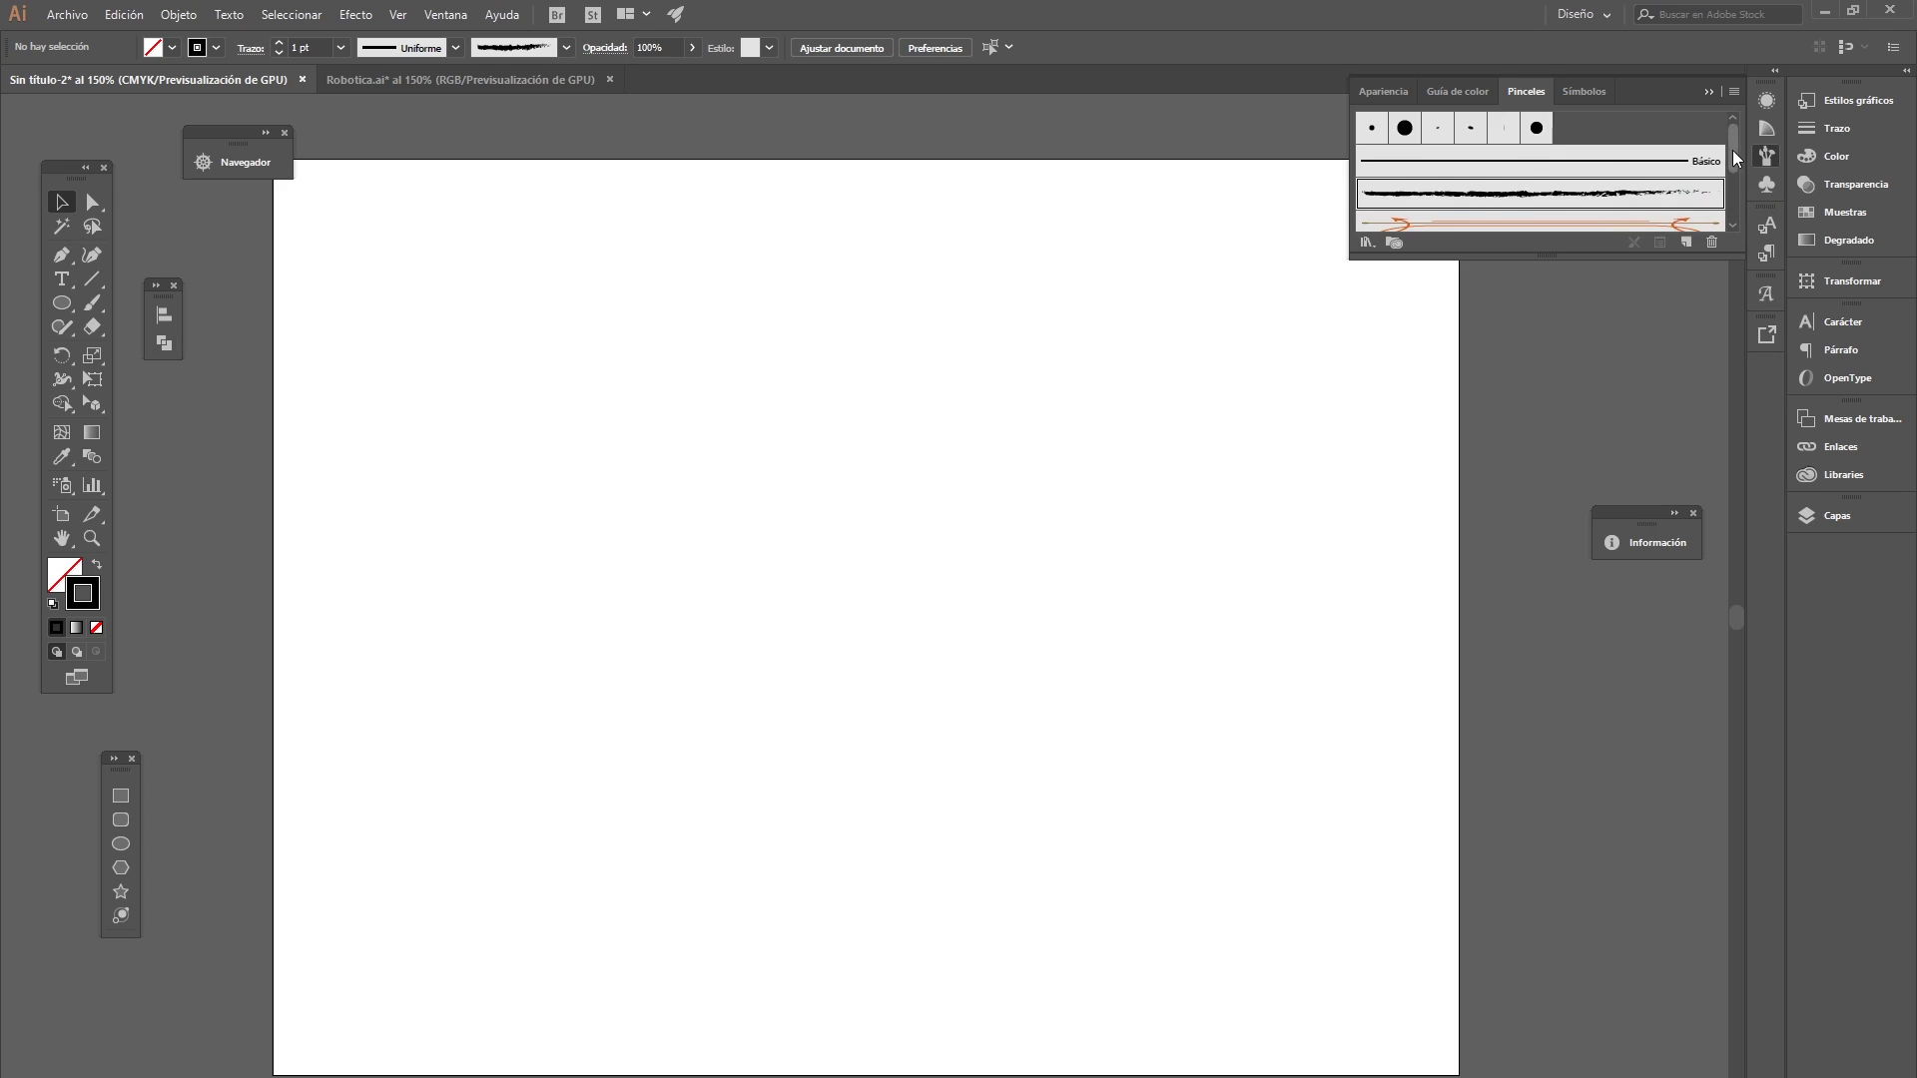
{"action": "scroll", "coordinate": [1627, 210], "scroll_direction": "down", "scroll_amount": 3}
{"action": "left_click", "coordinate": [1626, 213], "text": "shift"}
{"action": "left_click", "coordinate": [1711, 245]}
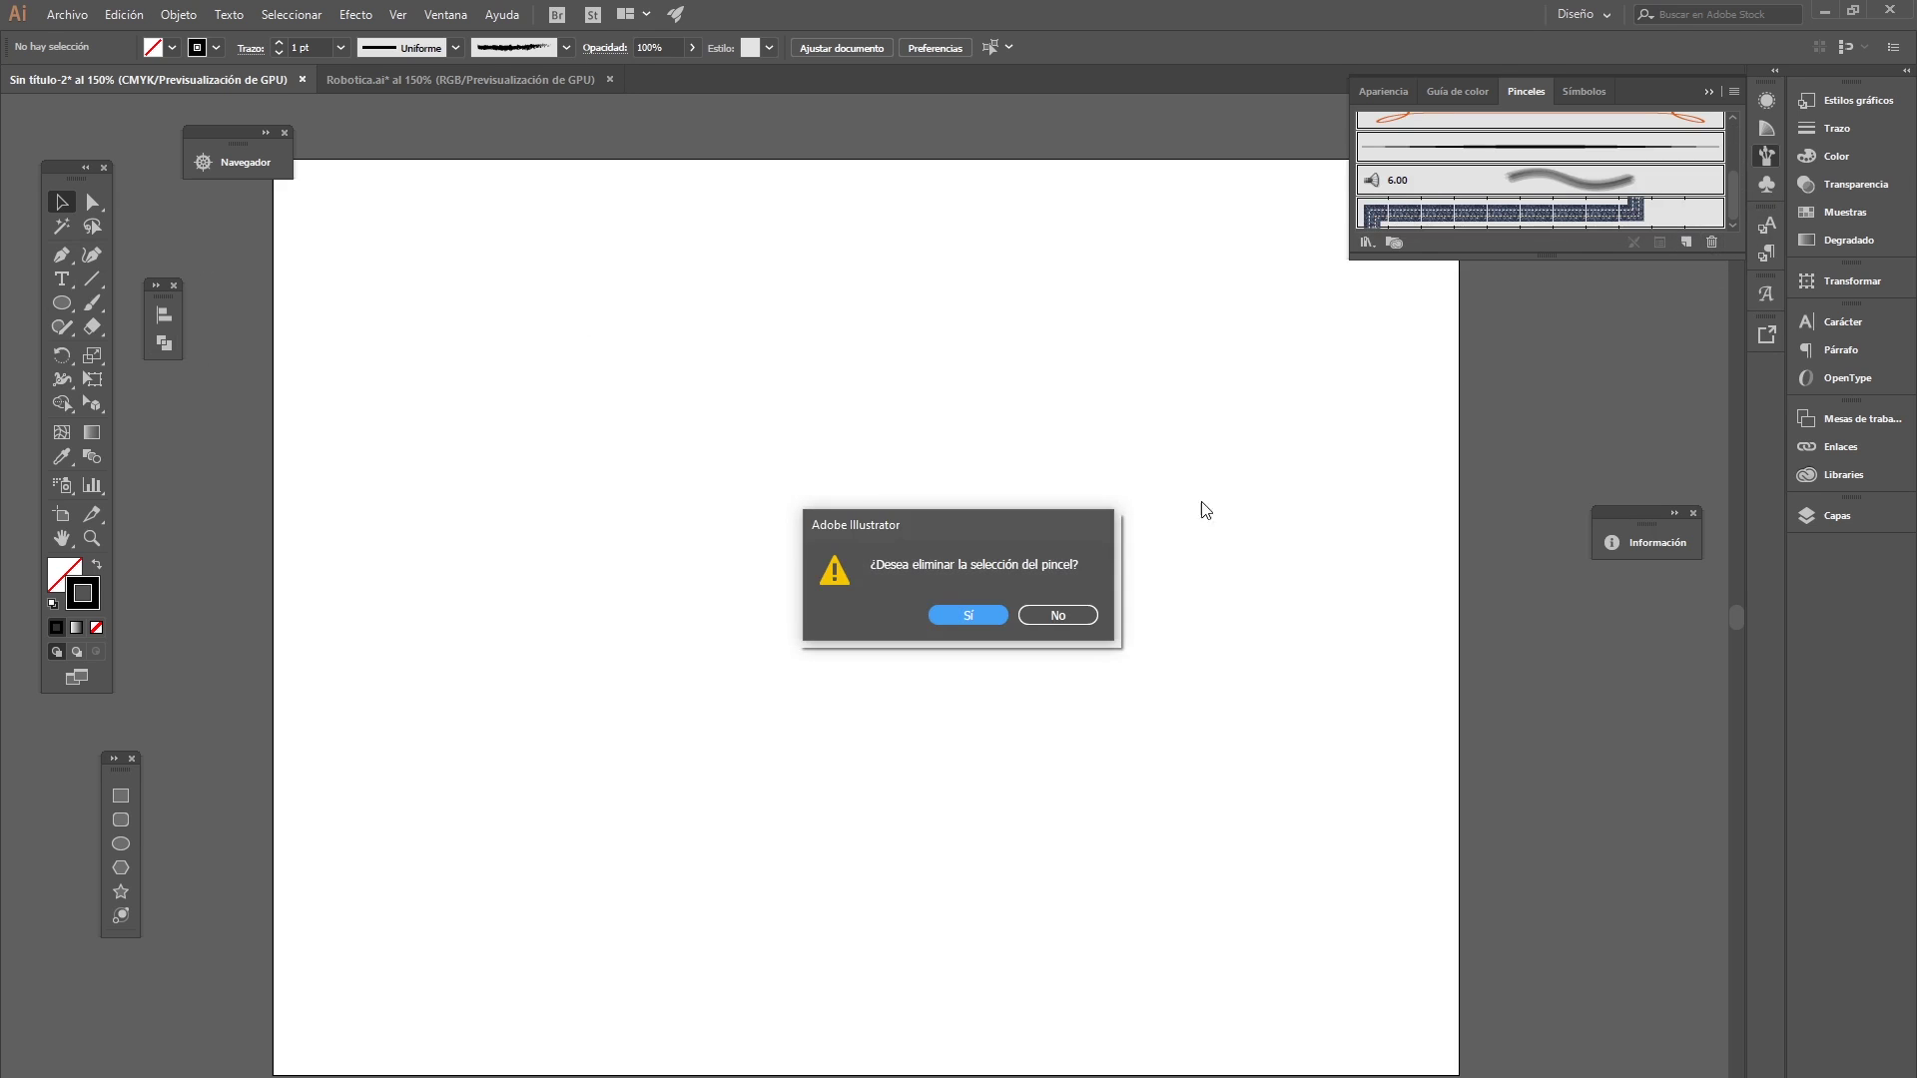
{"action": "left_click", "coordinate": [961, 615]}
- Delete the surplus calligraphic brushes, keeping only a single large round one
{"action": "left_click", "coordinate": [1536, 128]}
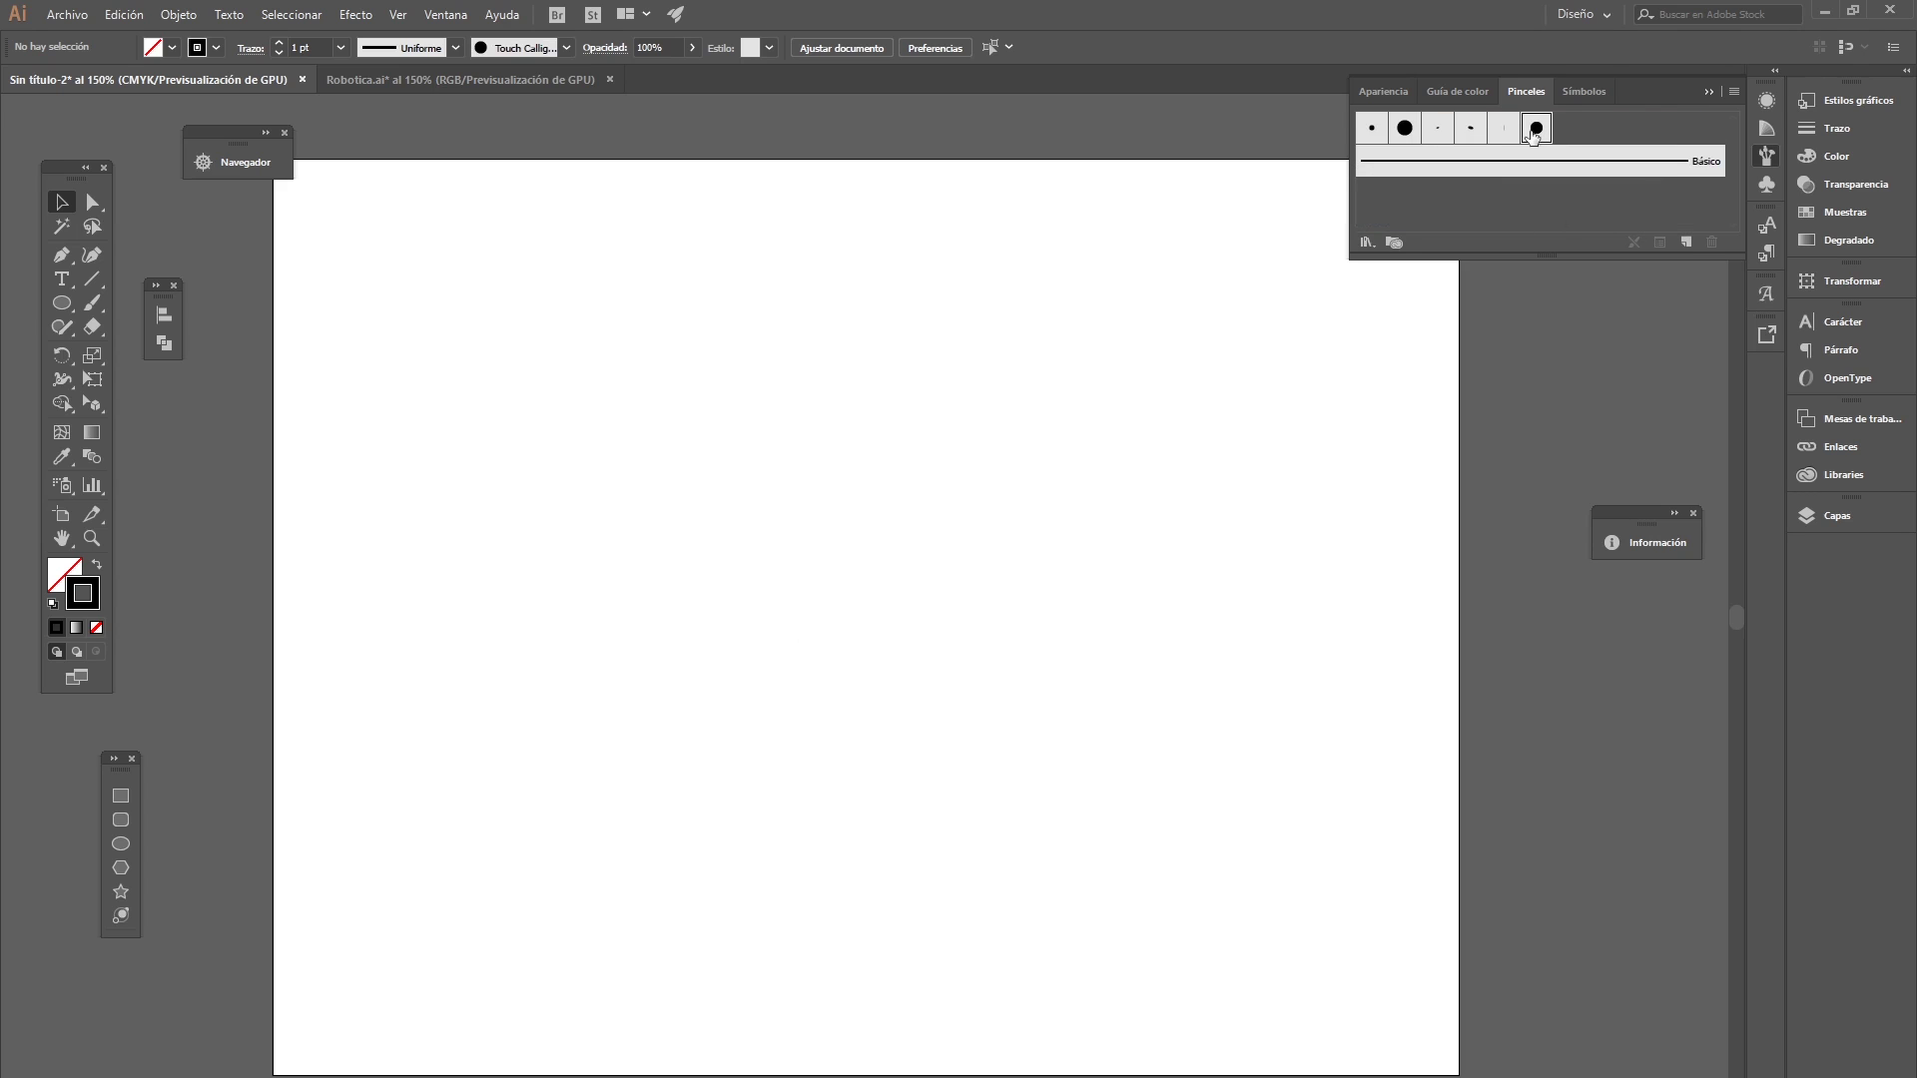
{"action": "left_click", "coordinate": [1405, 128], "text": "shift"}
{"action": "left_click", "coordinate": [1712, 244]}
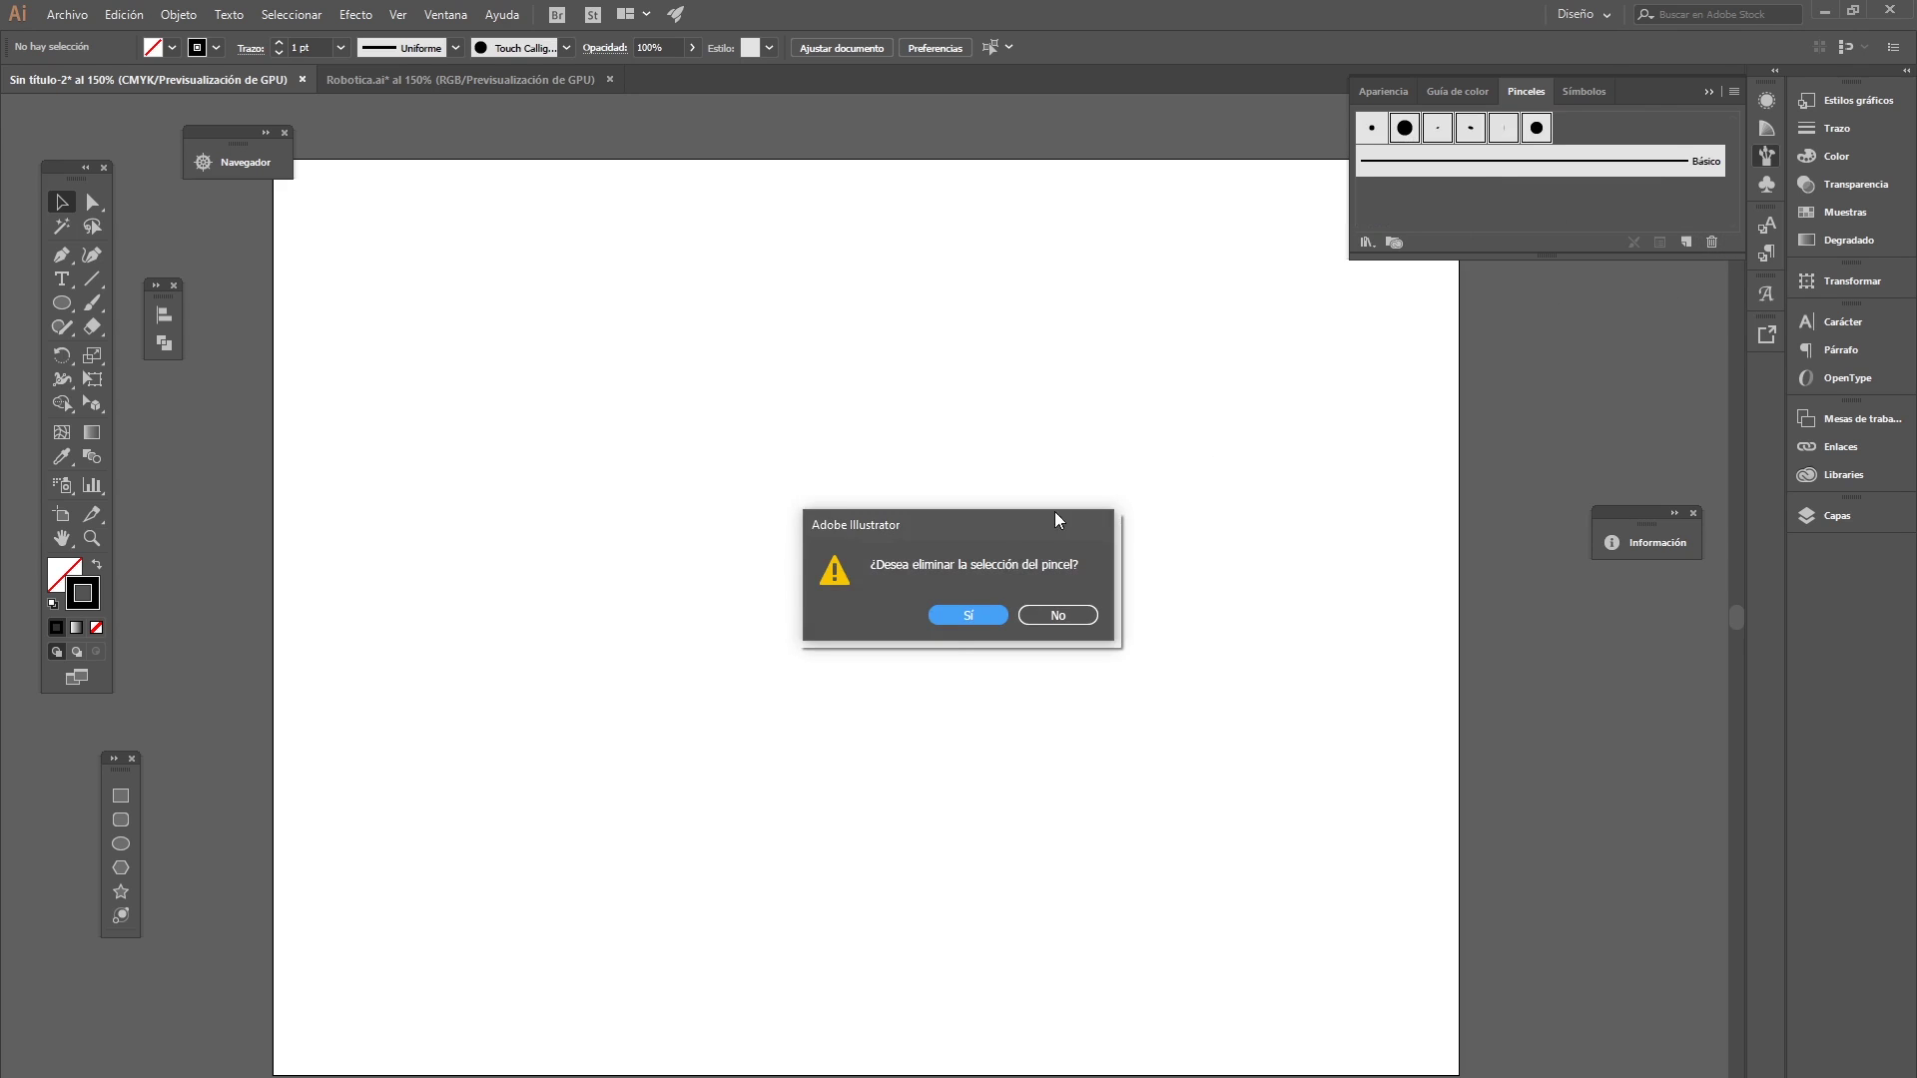
{"action": "left_click", "coordinate": [971, 619]}
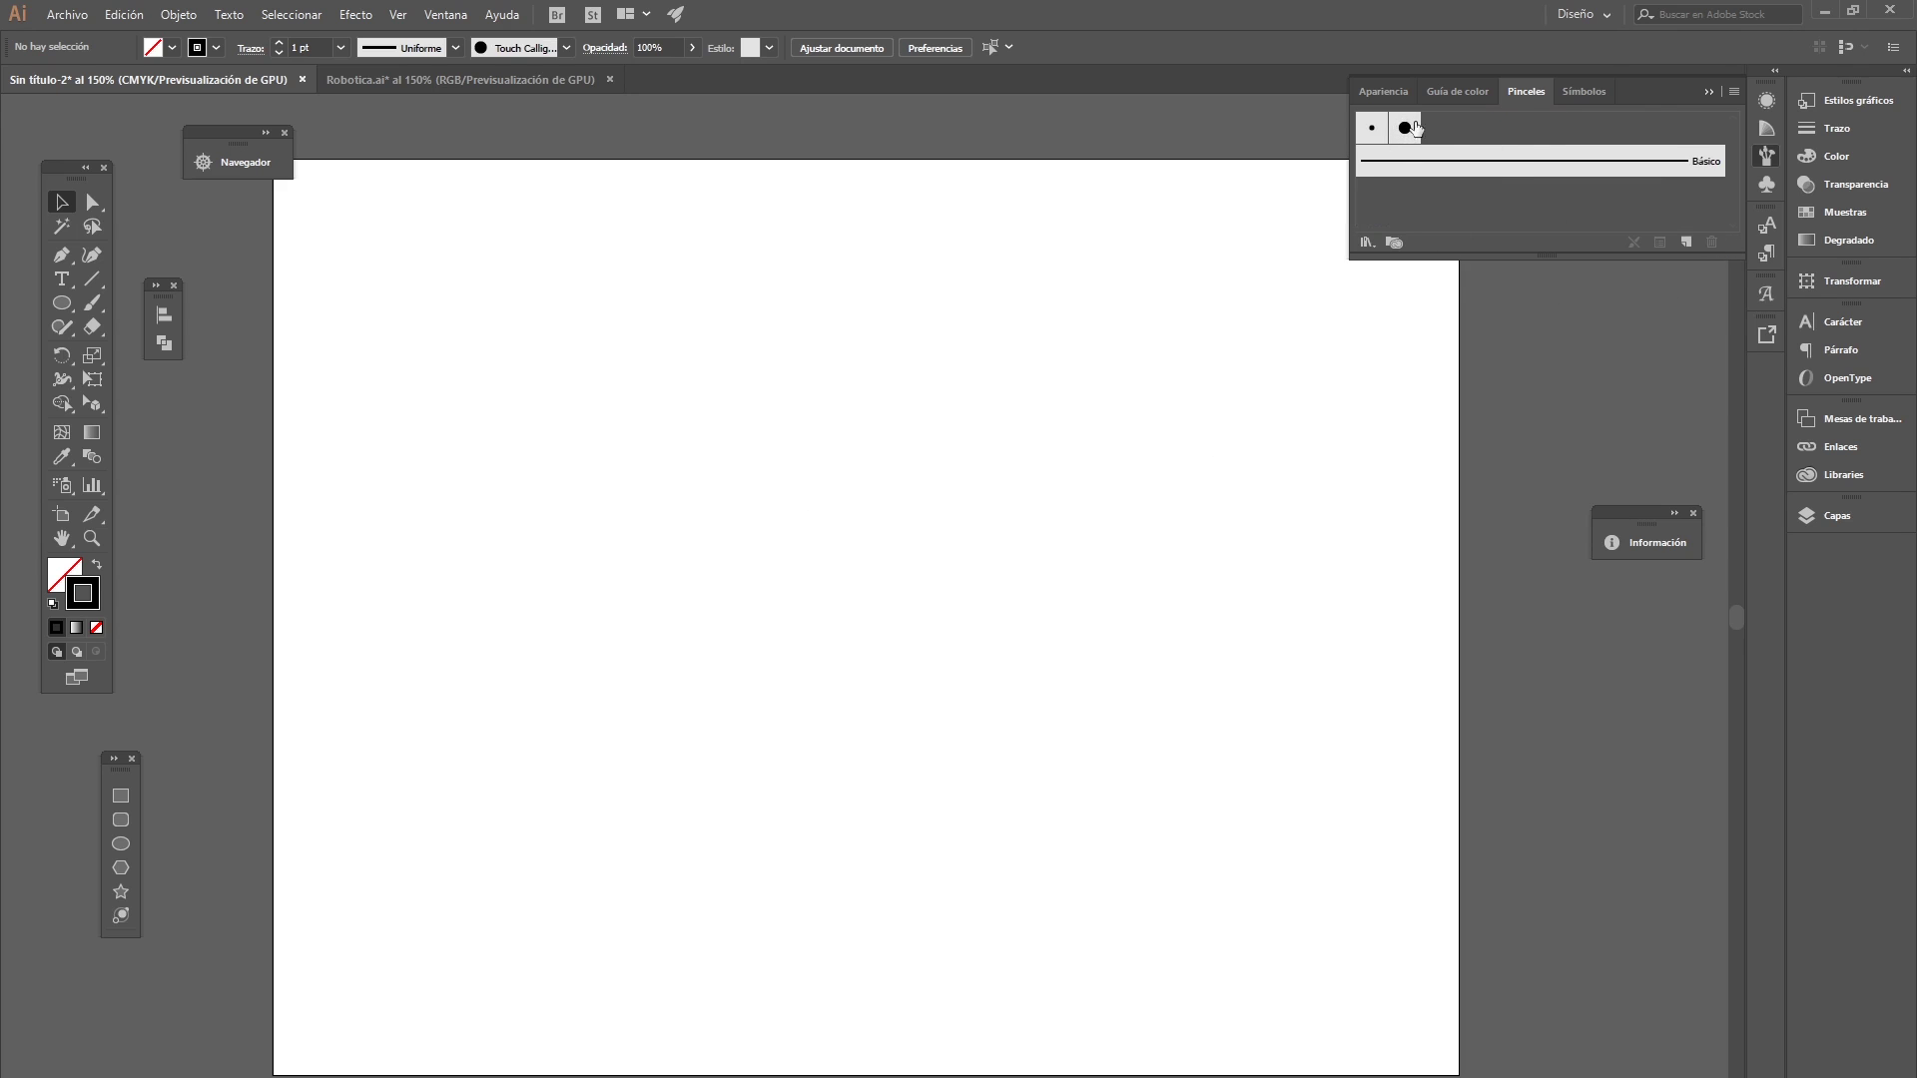
{"action": "left_click", "coordinate": [1372, 128]}
{"action": "left_click", "coordinate": [1713, 243]}
{"action": "left_click", "coordinate": [971, 617]}
- Start a new calligraphic brush and set its size to 5 pt
{"action": "left_click", "coordinate": [1373, 127]}
{"action": "left_click", "coordinate": [1687, 243]}
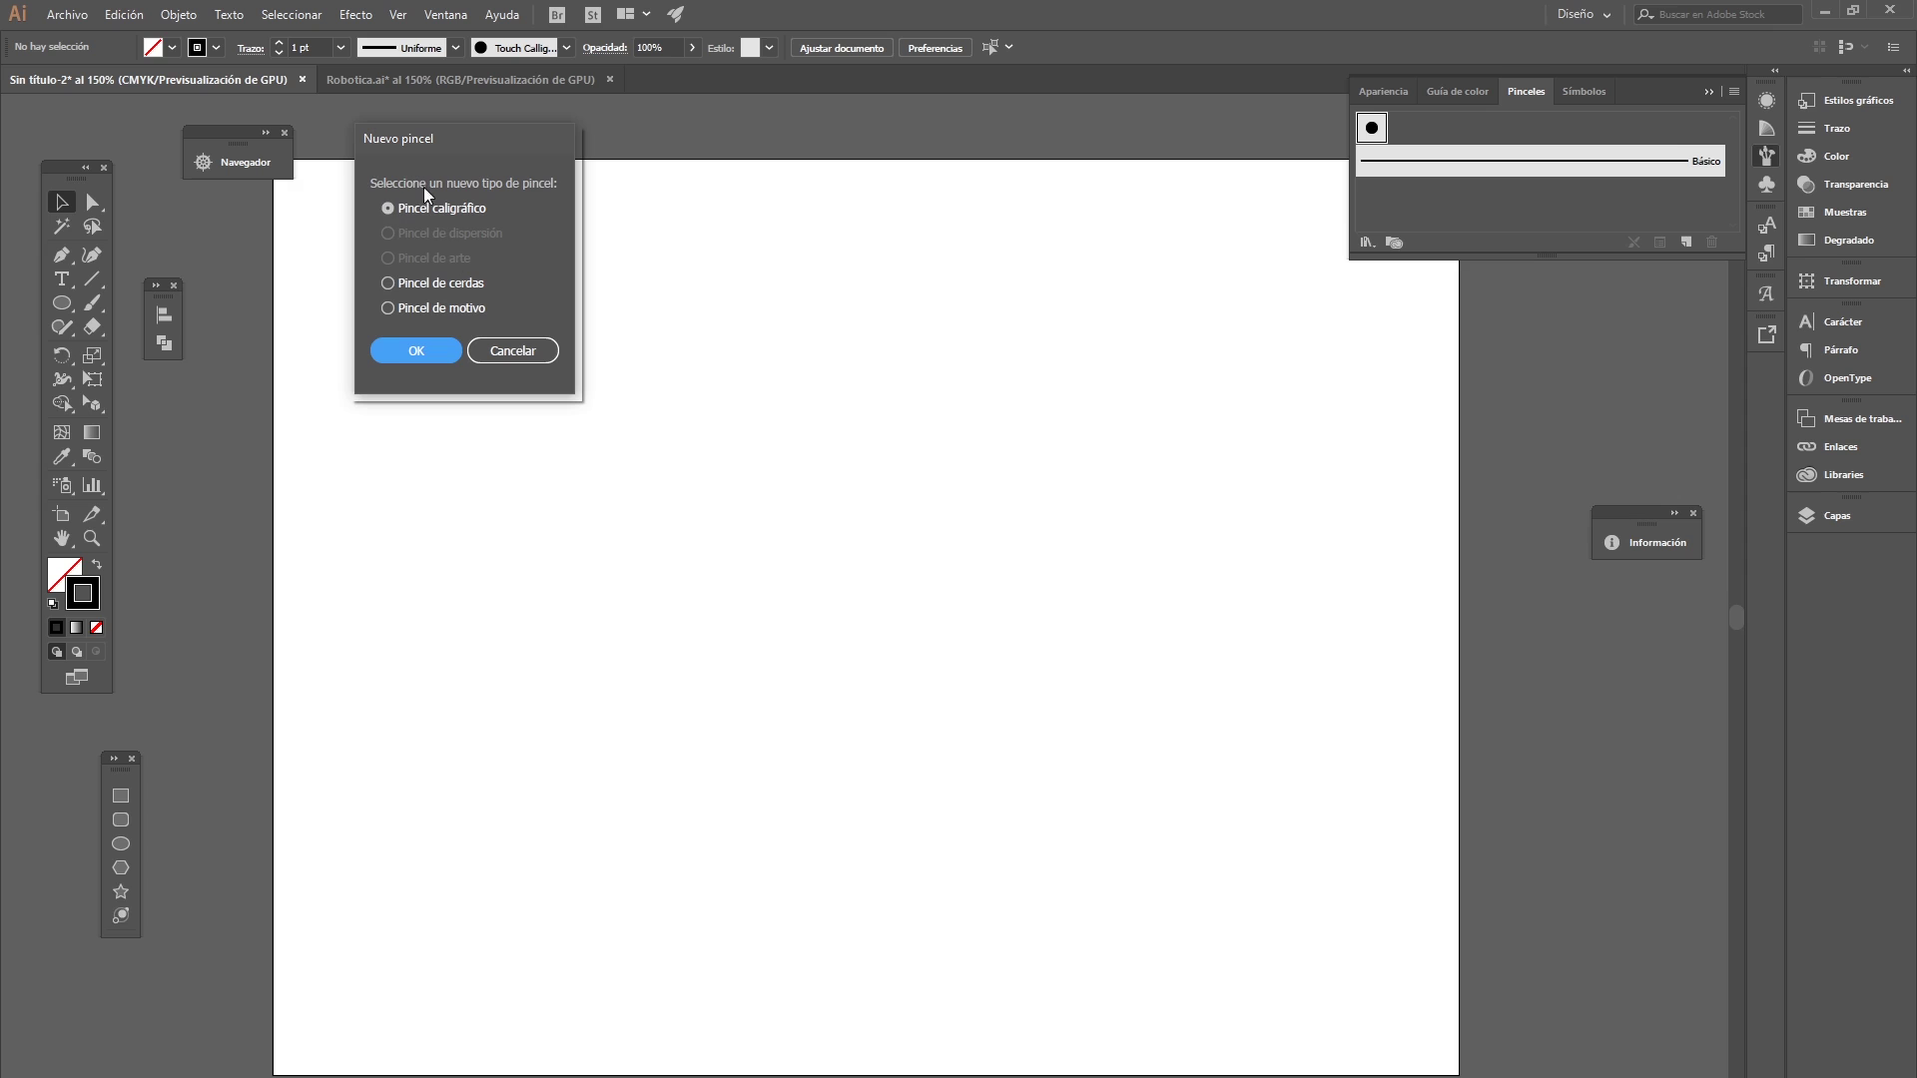
{"action": "left_click", "coordinate": [416, 350]}
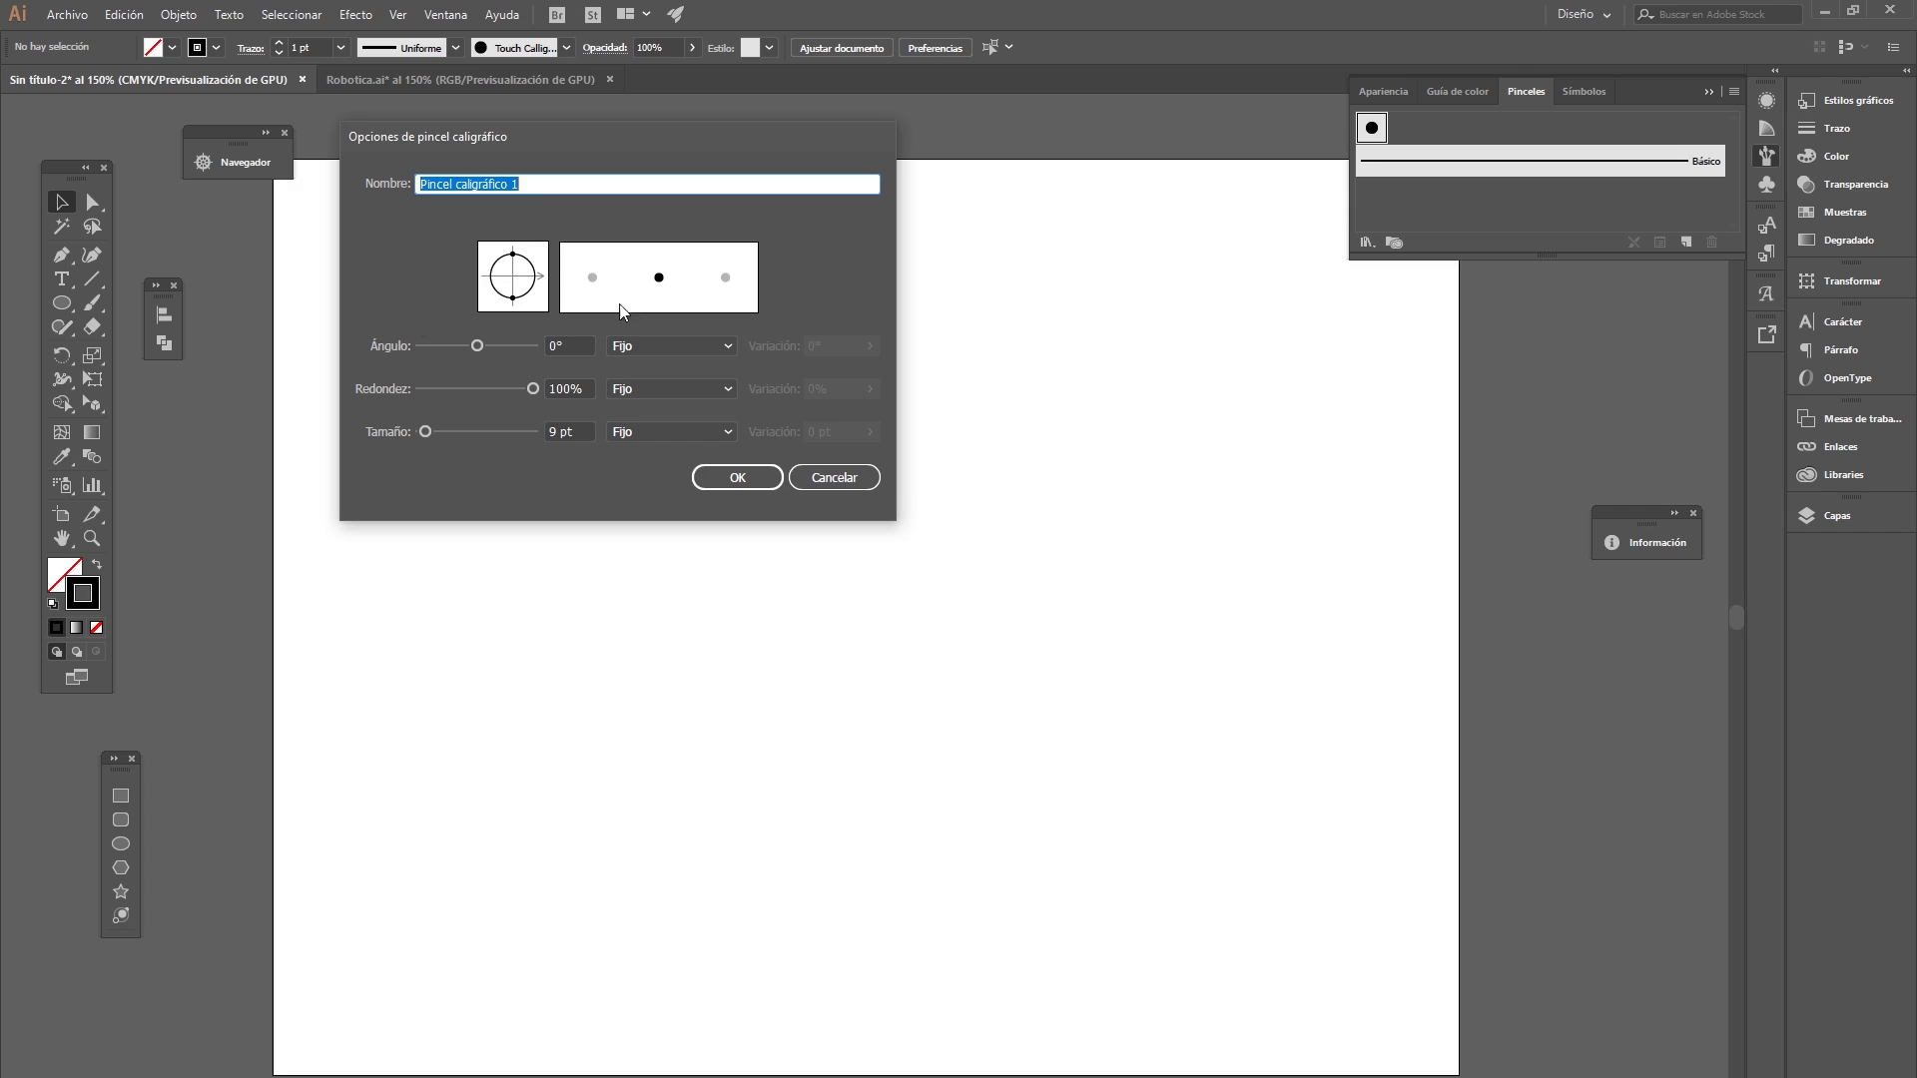
{"action": "left_click", "coordinate": [556, 431]}
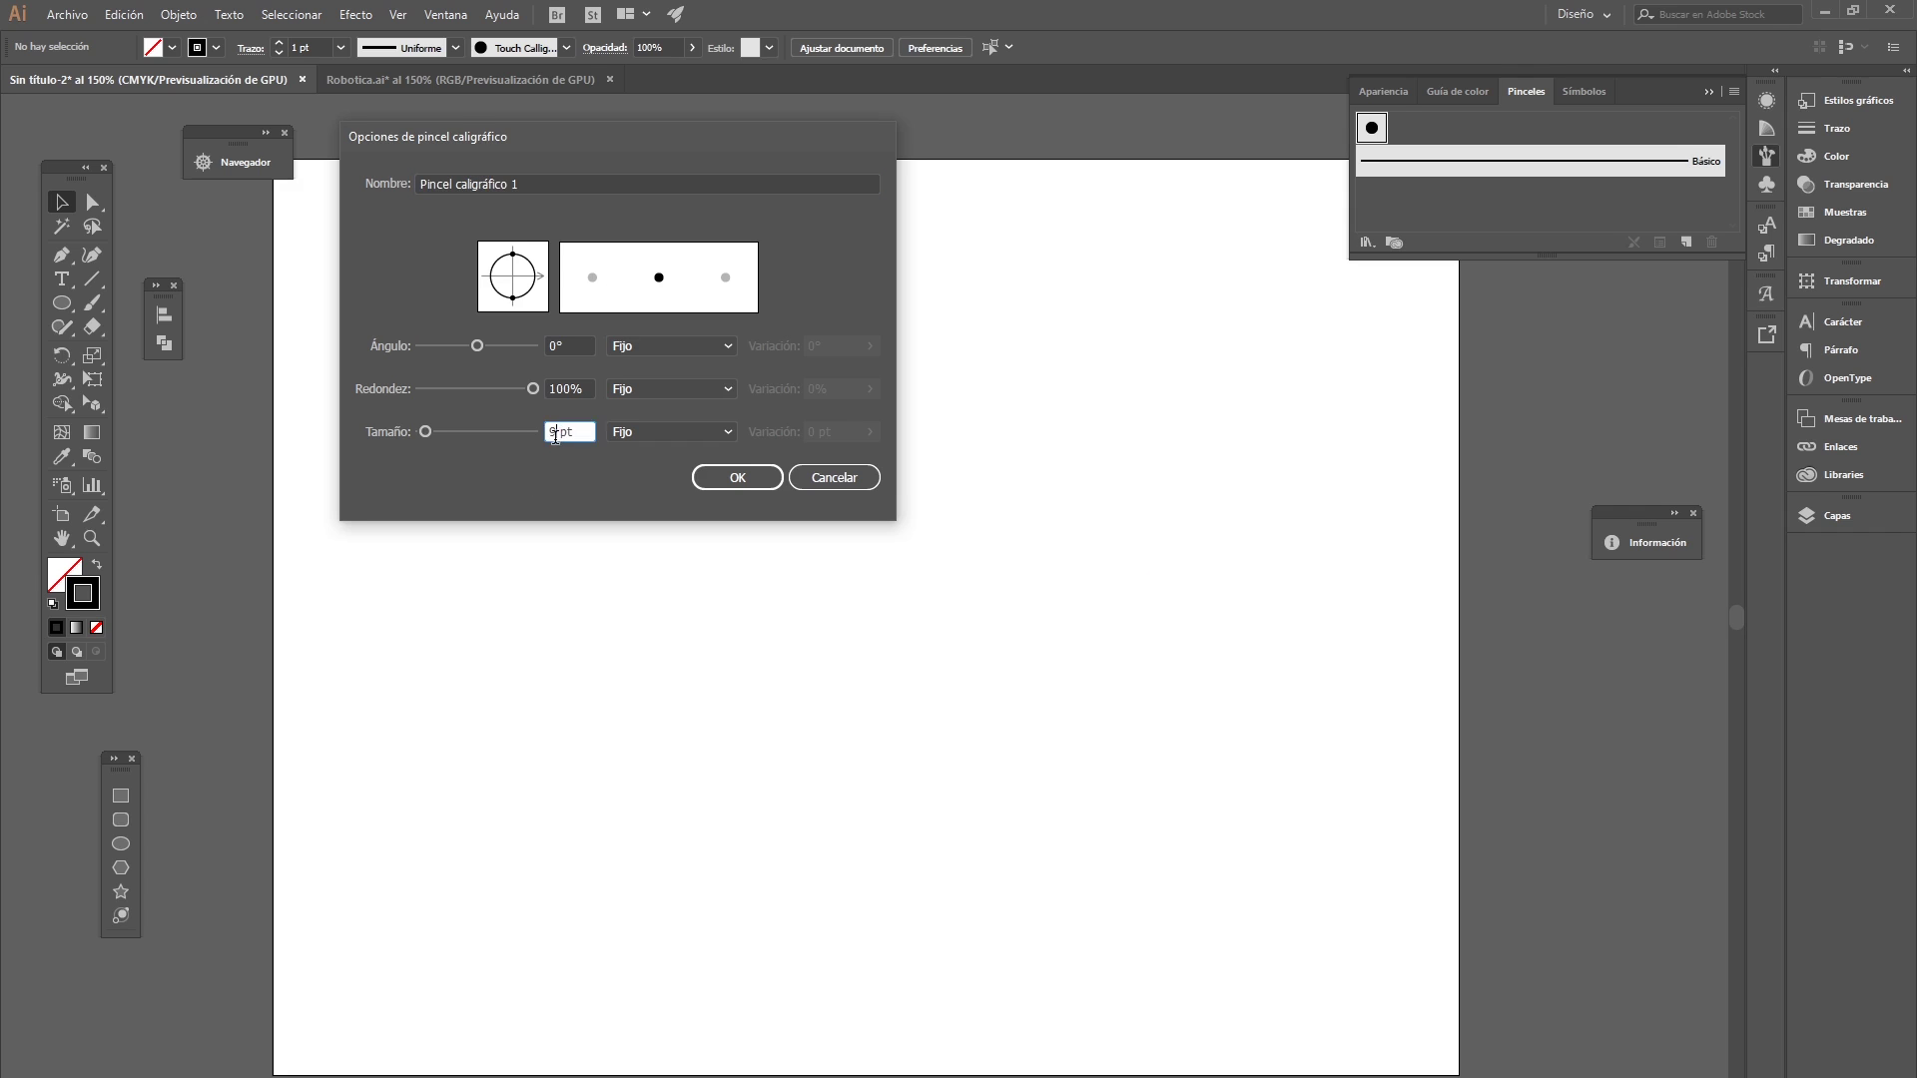
{"action": "left_click_drag", "start_coordinate": [503, 126], "coordinate": [585, 113]}
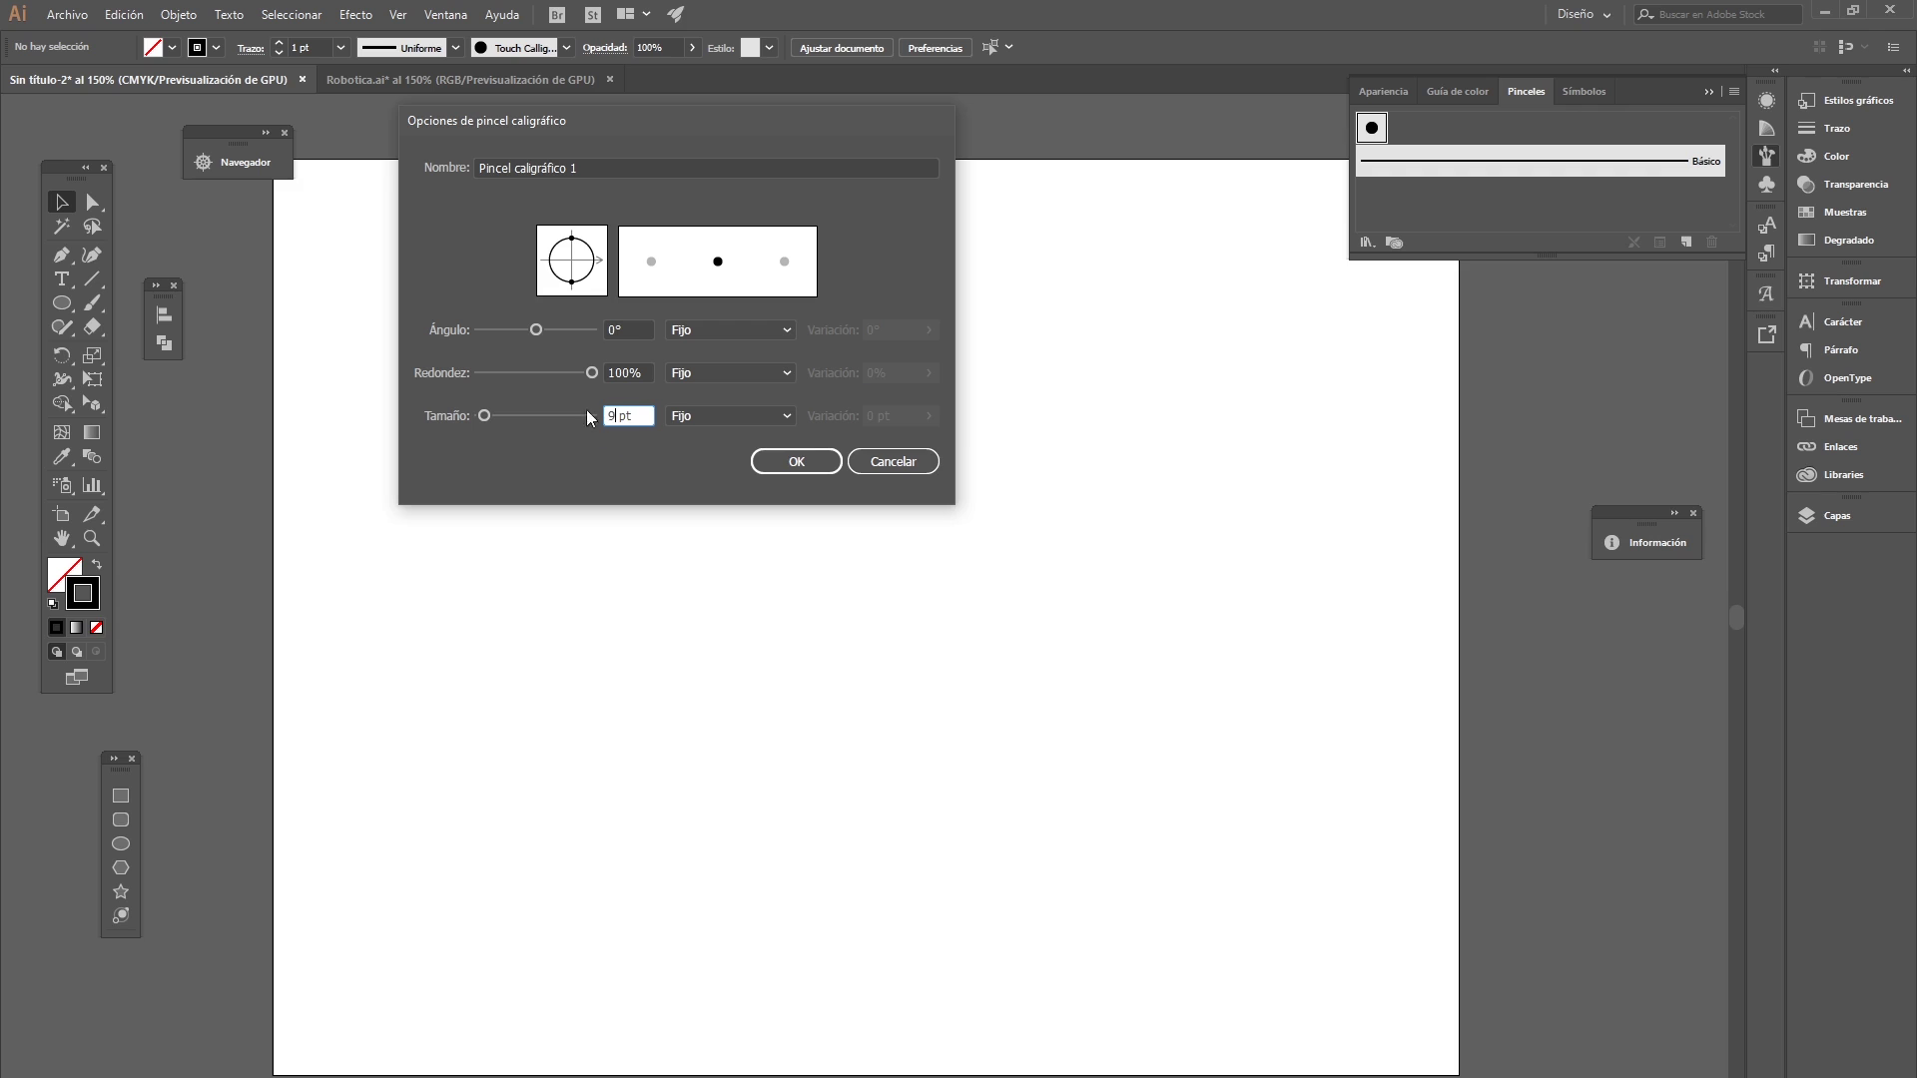
{"action": "type", "text": "5"}
- Make the new brush's size depend on Presión with a 5 pt variation and accept the brush
{"action": "left_click", "coordinate": [767, 415]}
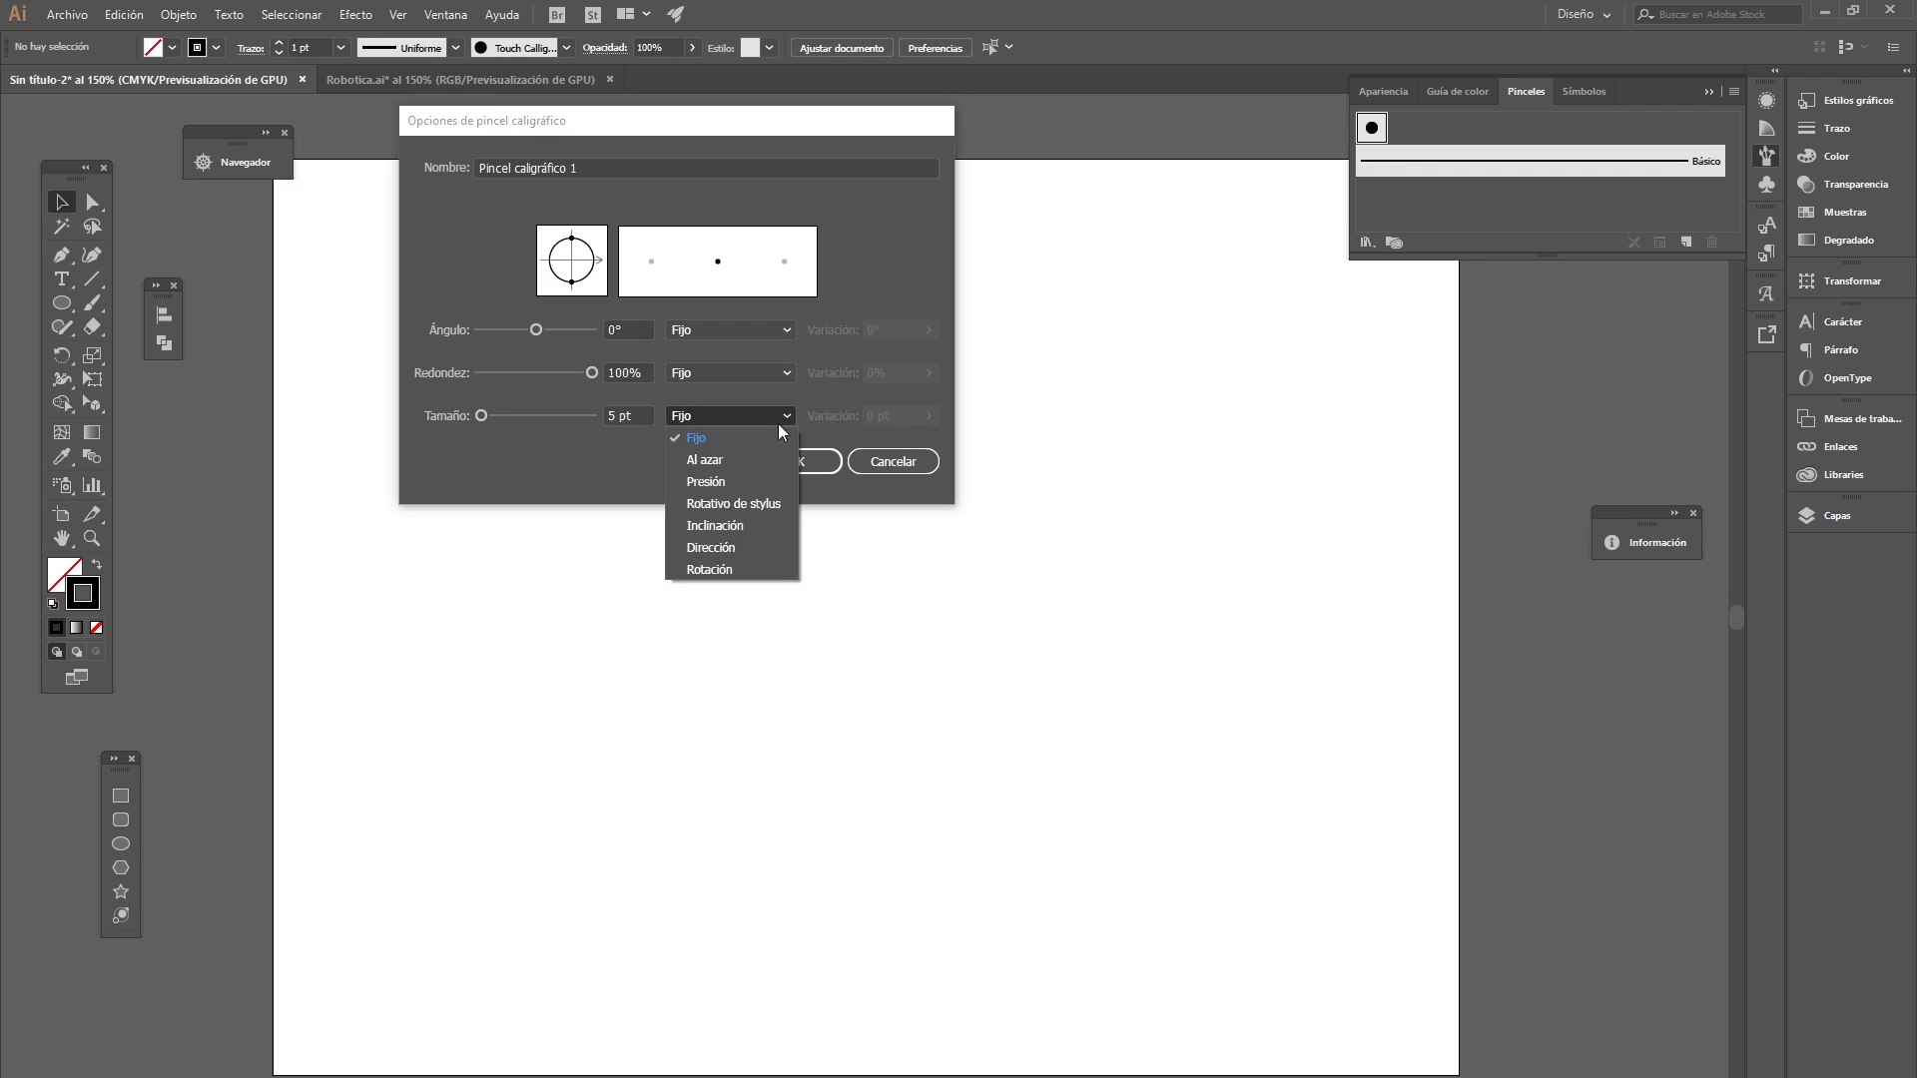
{"action": "left_click", "coordinate": [723, 482]}
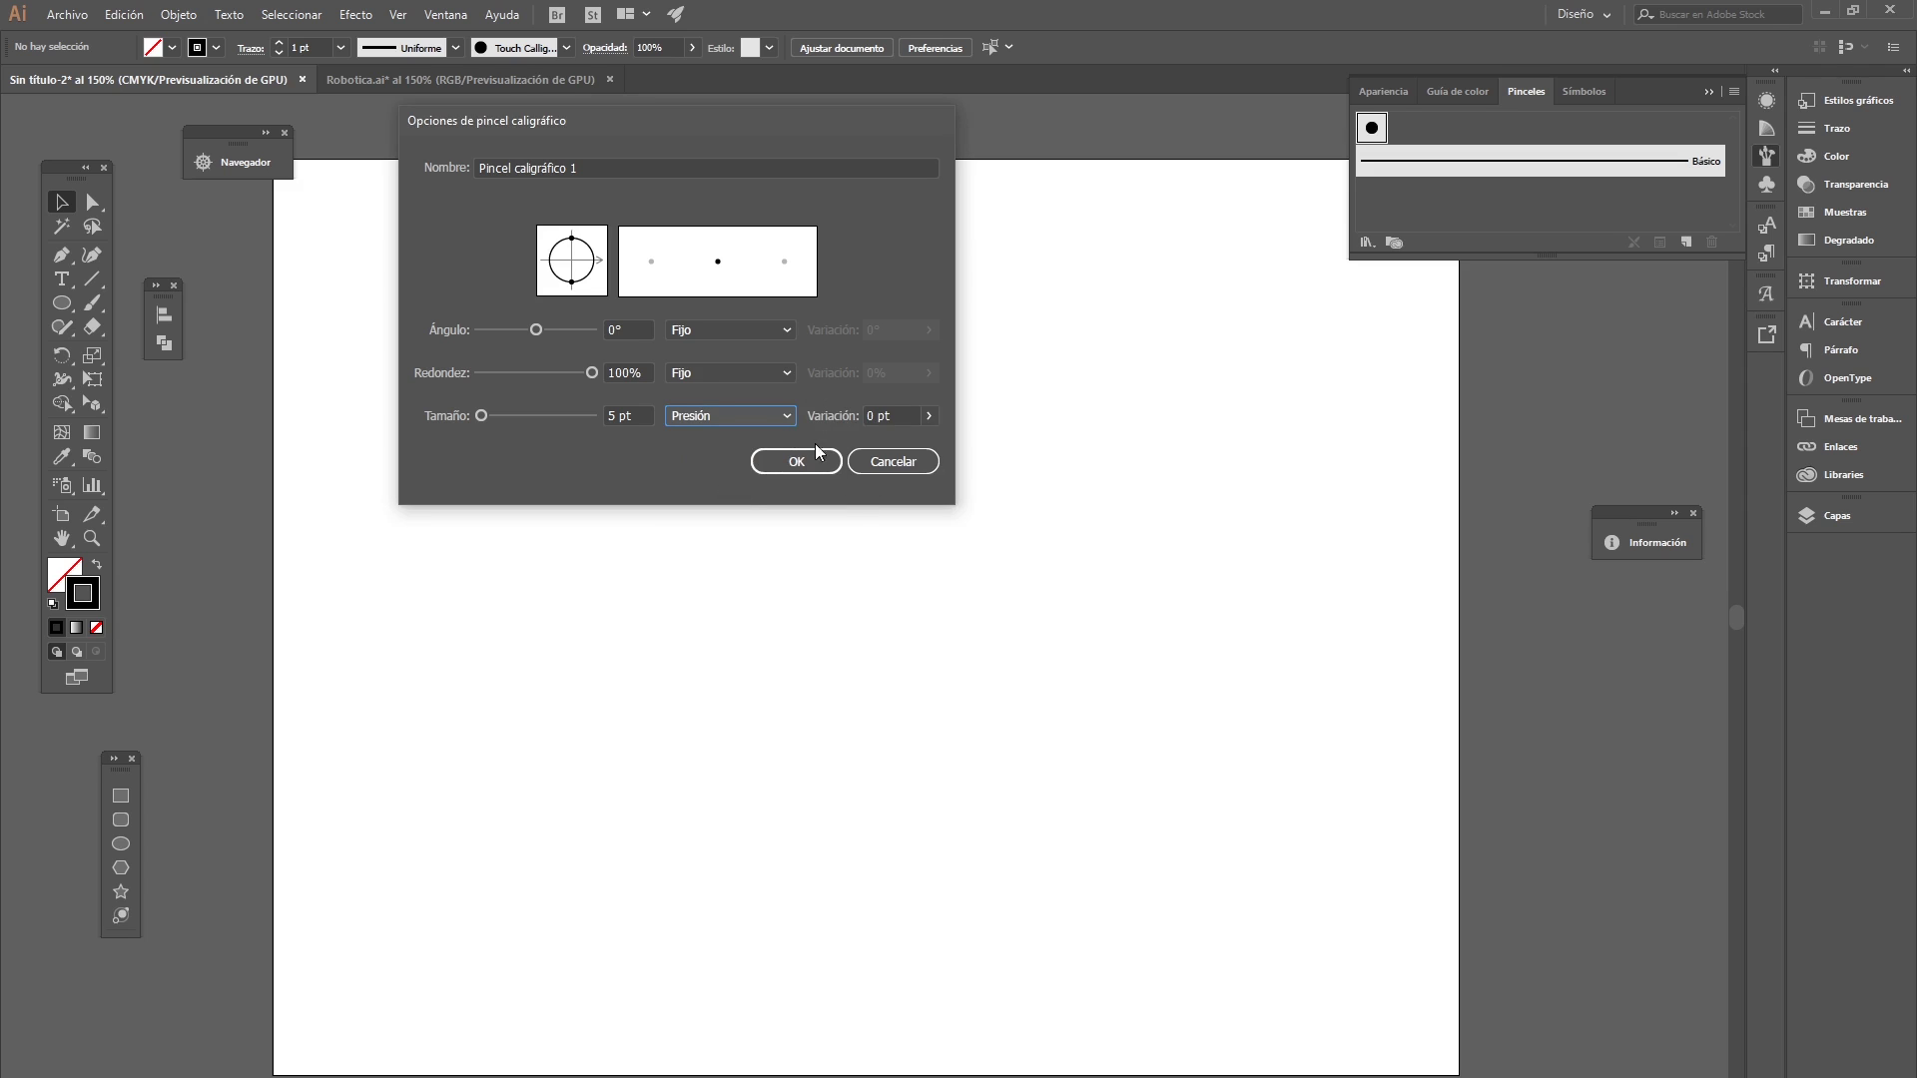
{"action": "left_click", "coordinate": [781, 418]}
{"action": "left_click", "coordinate": [776, 440]}
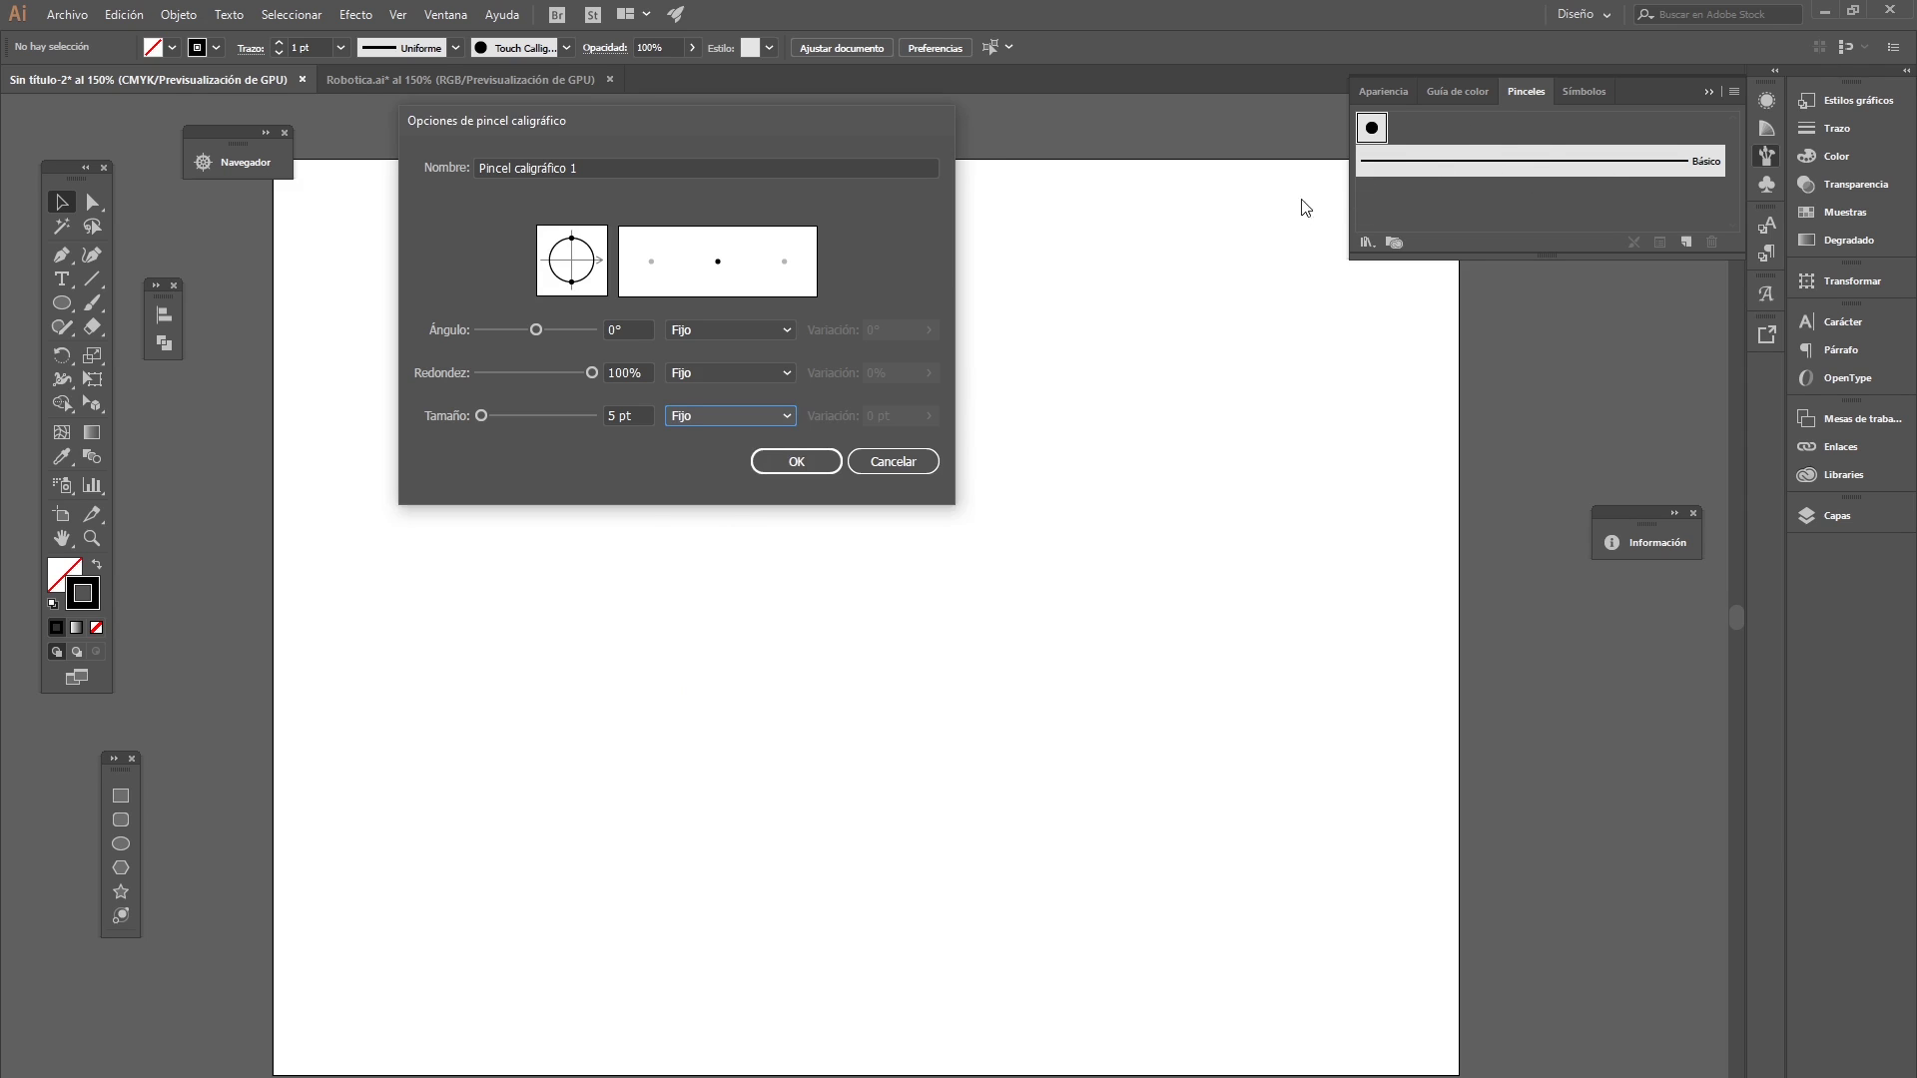
{"action": "left_click", "coordinate": [747, 419]}
{"action": "left_click", "coordinate": [721, 483]}
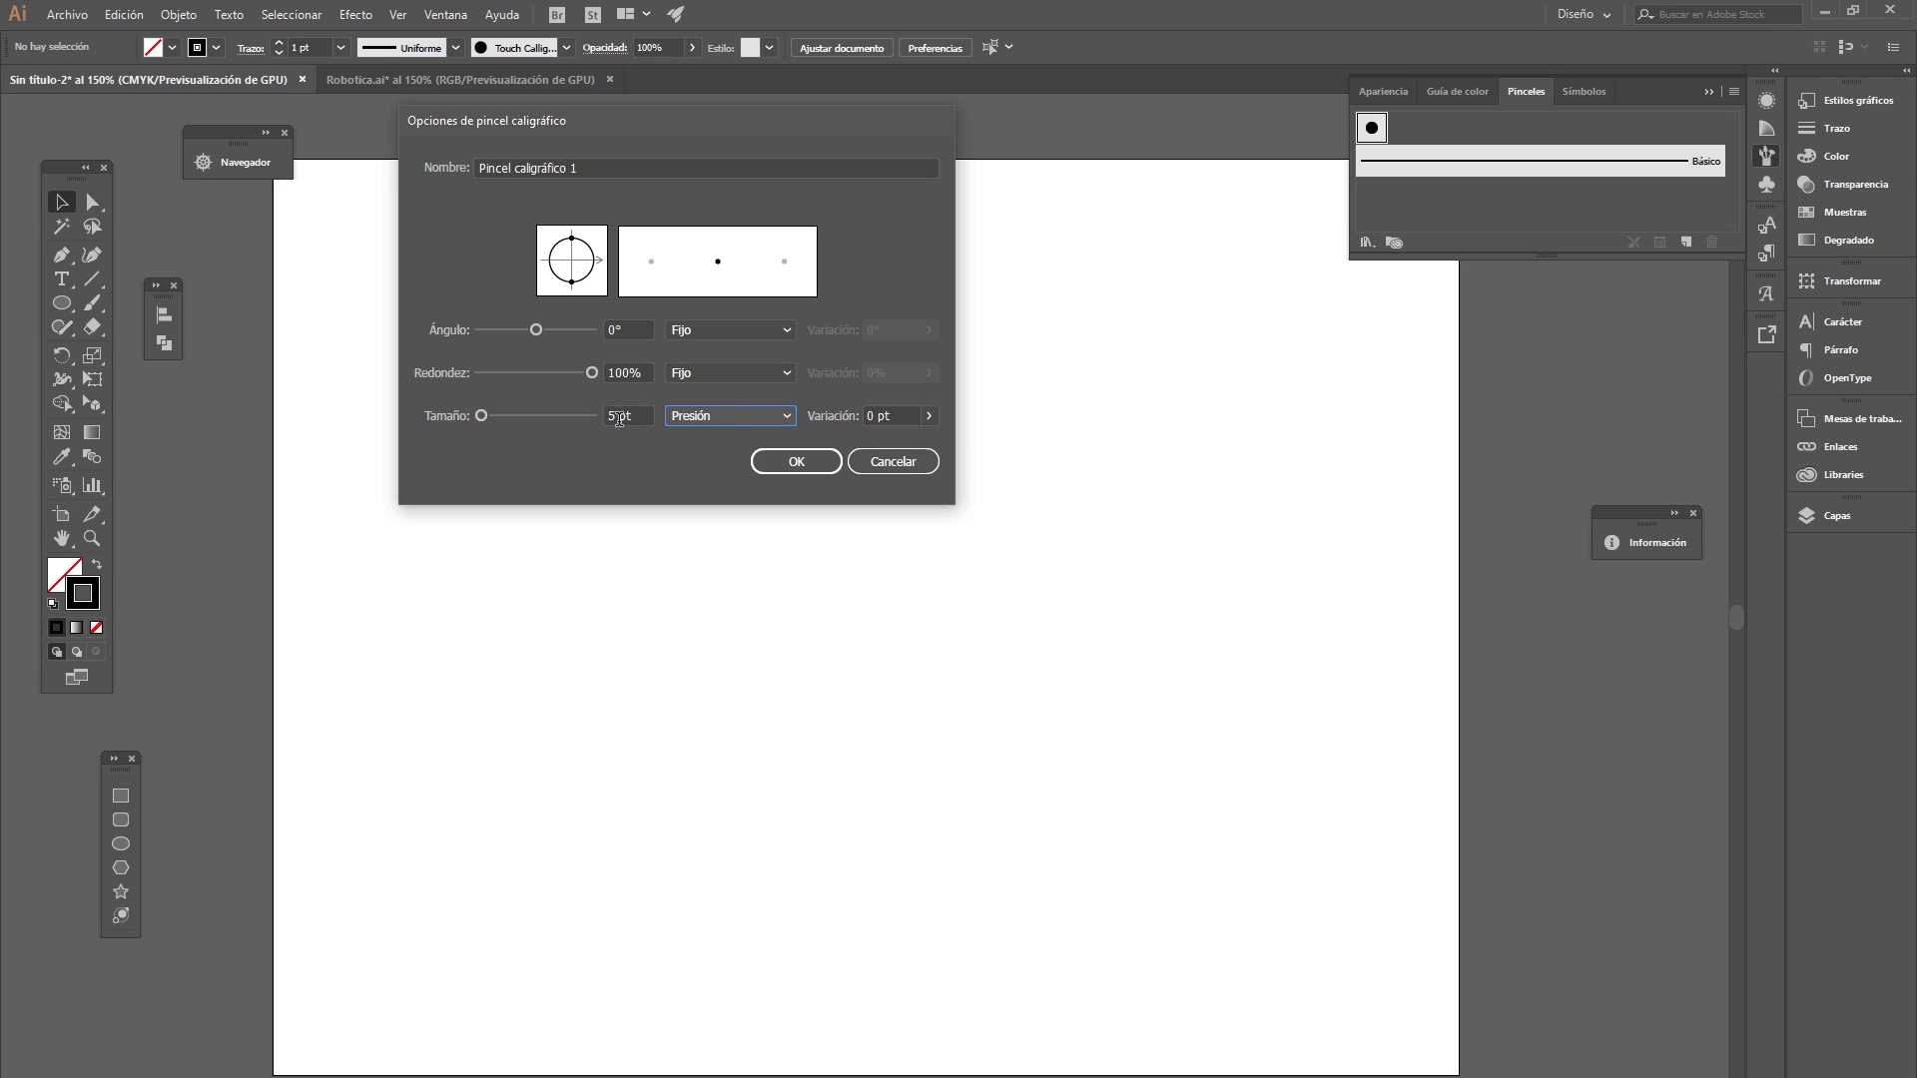
{"action": "left_click", "coordinate": [929, 415]}
{"action": "left_click_drag", "start_coordinate": [853, 440], "coordinate": [976, 441]}
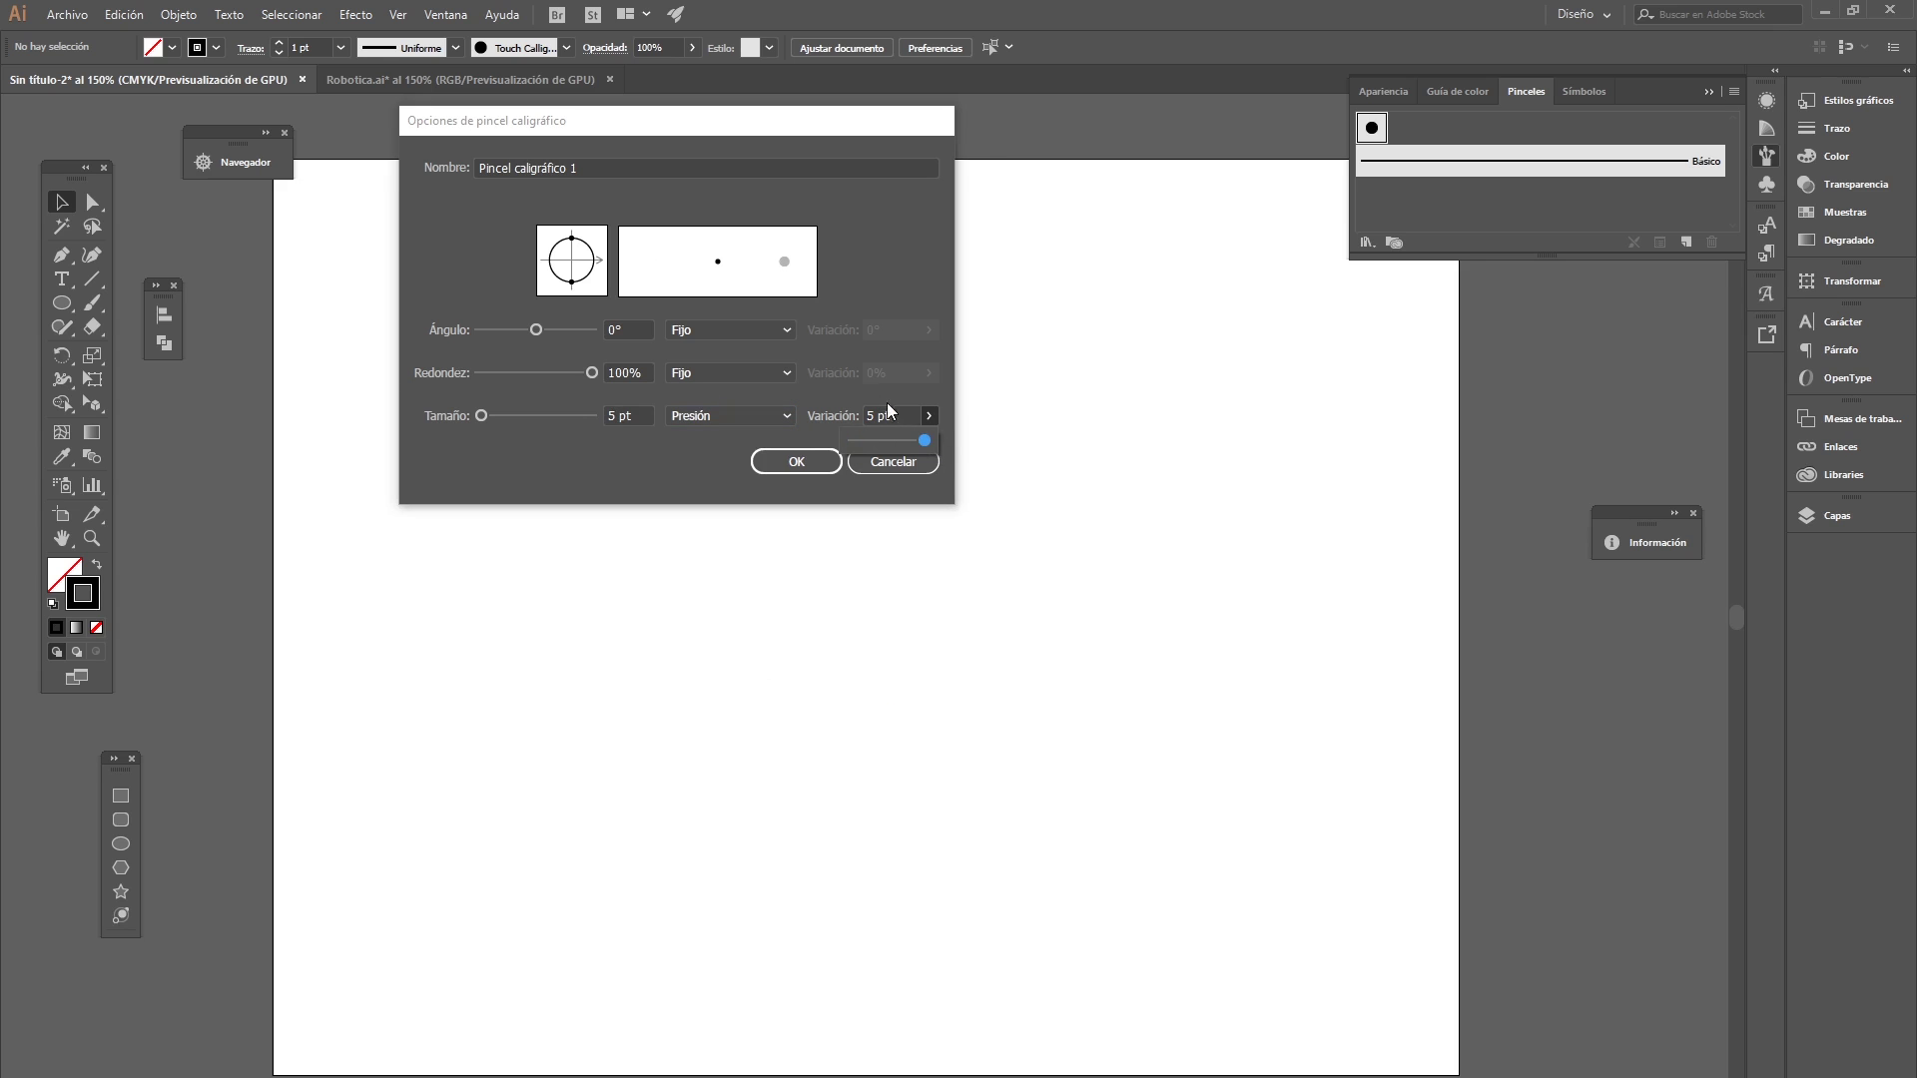
{"action": "left_click", "coordinate": [798, 465]}
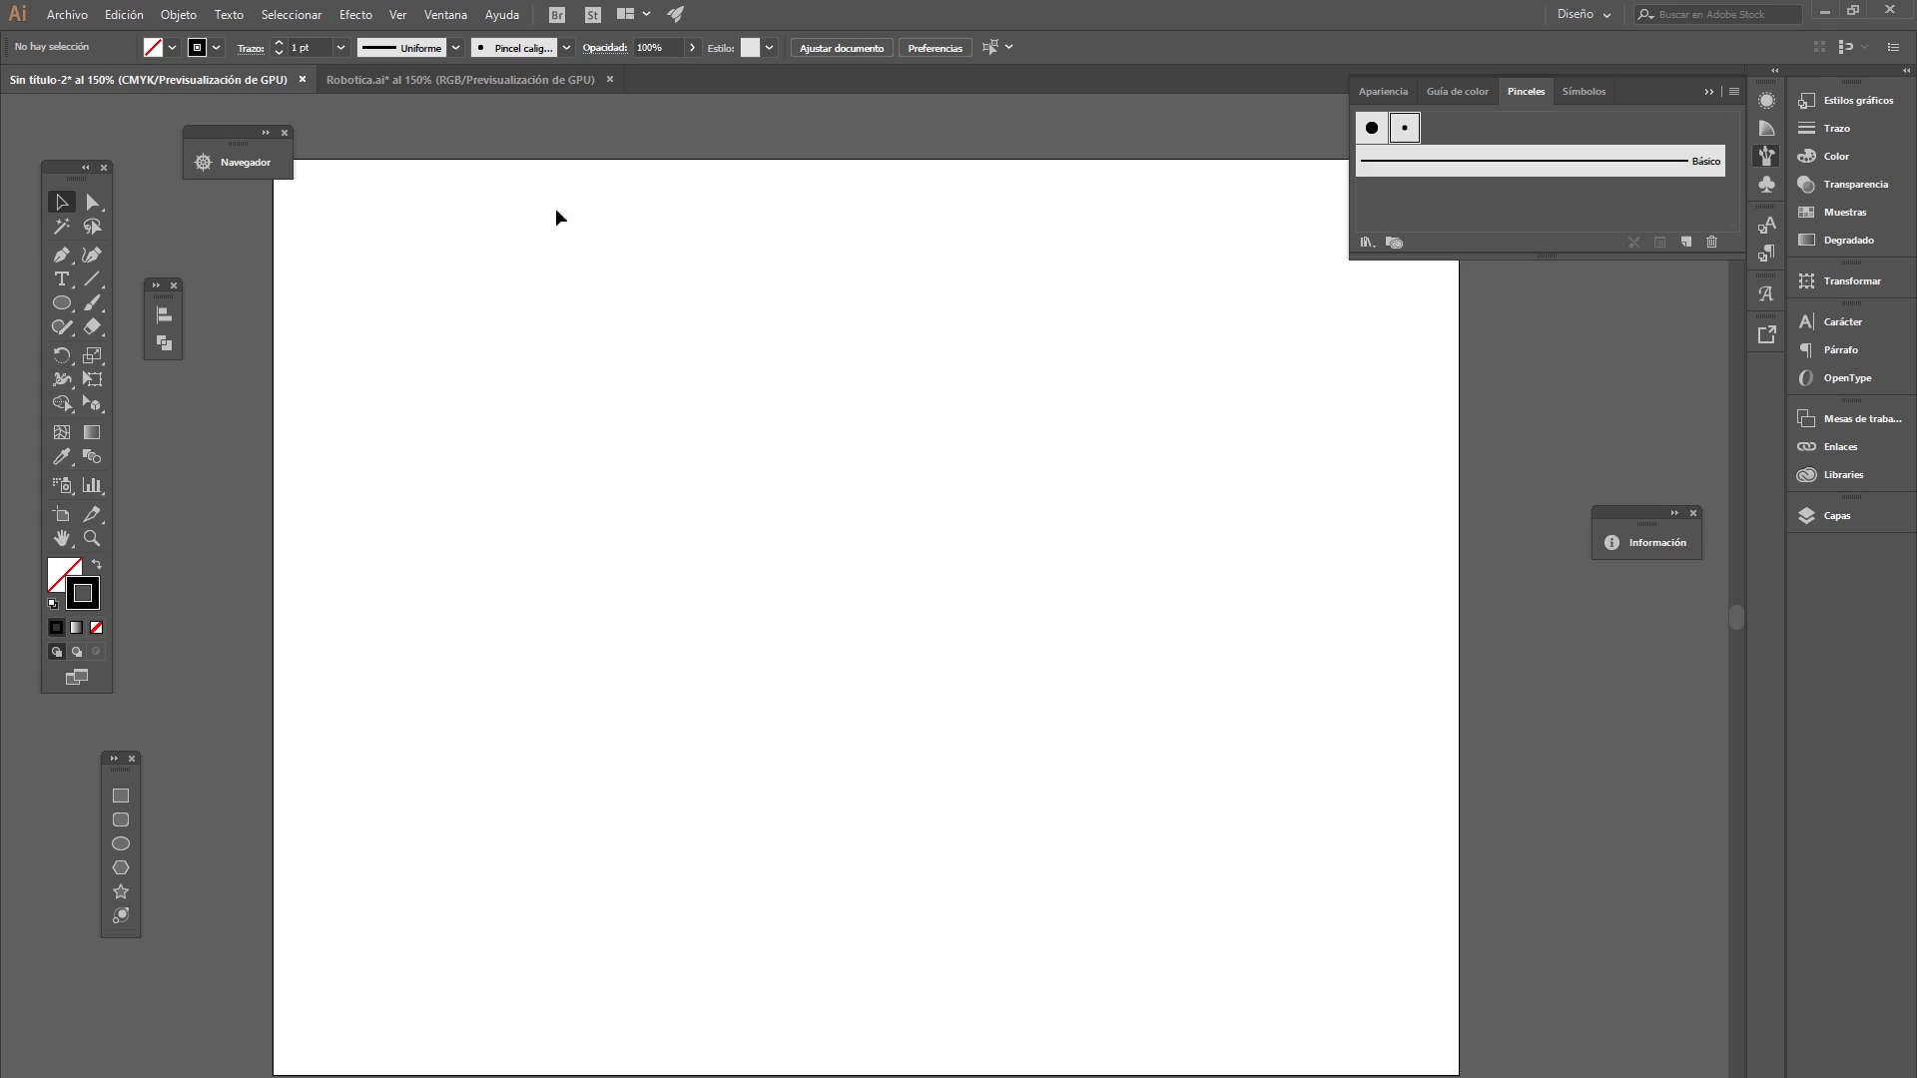
- Paint several long curved test strokes and a short wavy one across the artboard with the 5 pt pressure brush
{"action": "left_click", "coordinate": [93, 300]}
{"action": "mouse_move", "coordinate": [514, 572]}
{"action": "left_mouse_down"}
{"action": "mouse_move", "coordinate": [539, 518]}
{"action": "mouse_move", "coordinate": [720, 358]}
{"action": "left_mouse_up"}
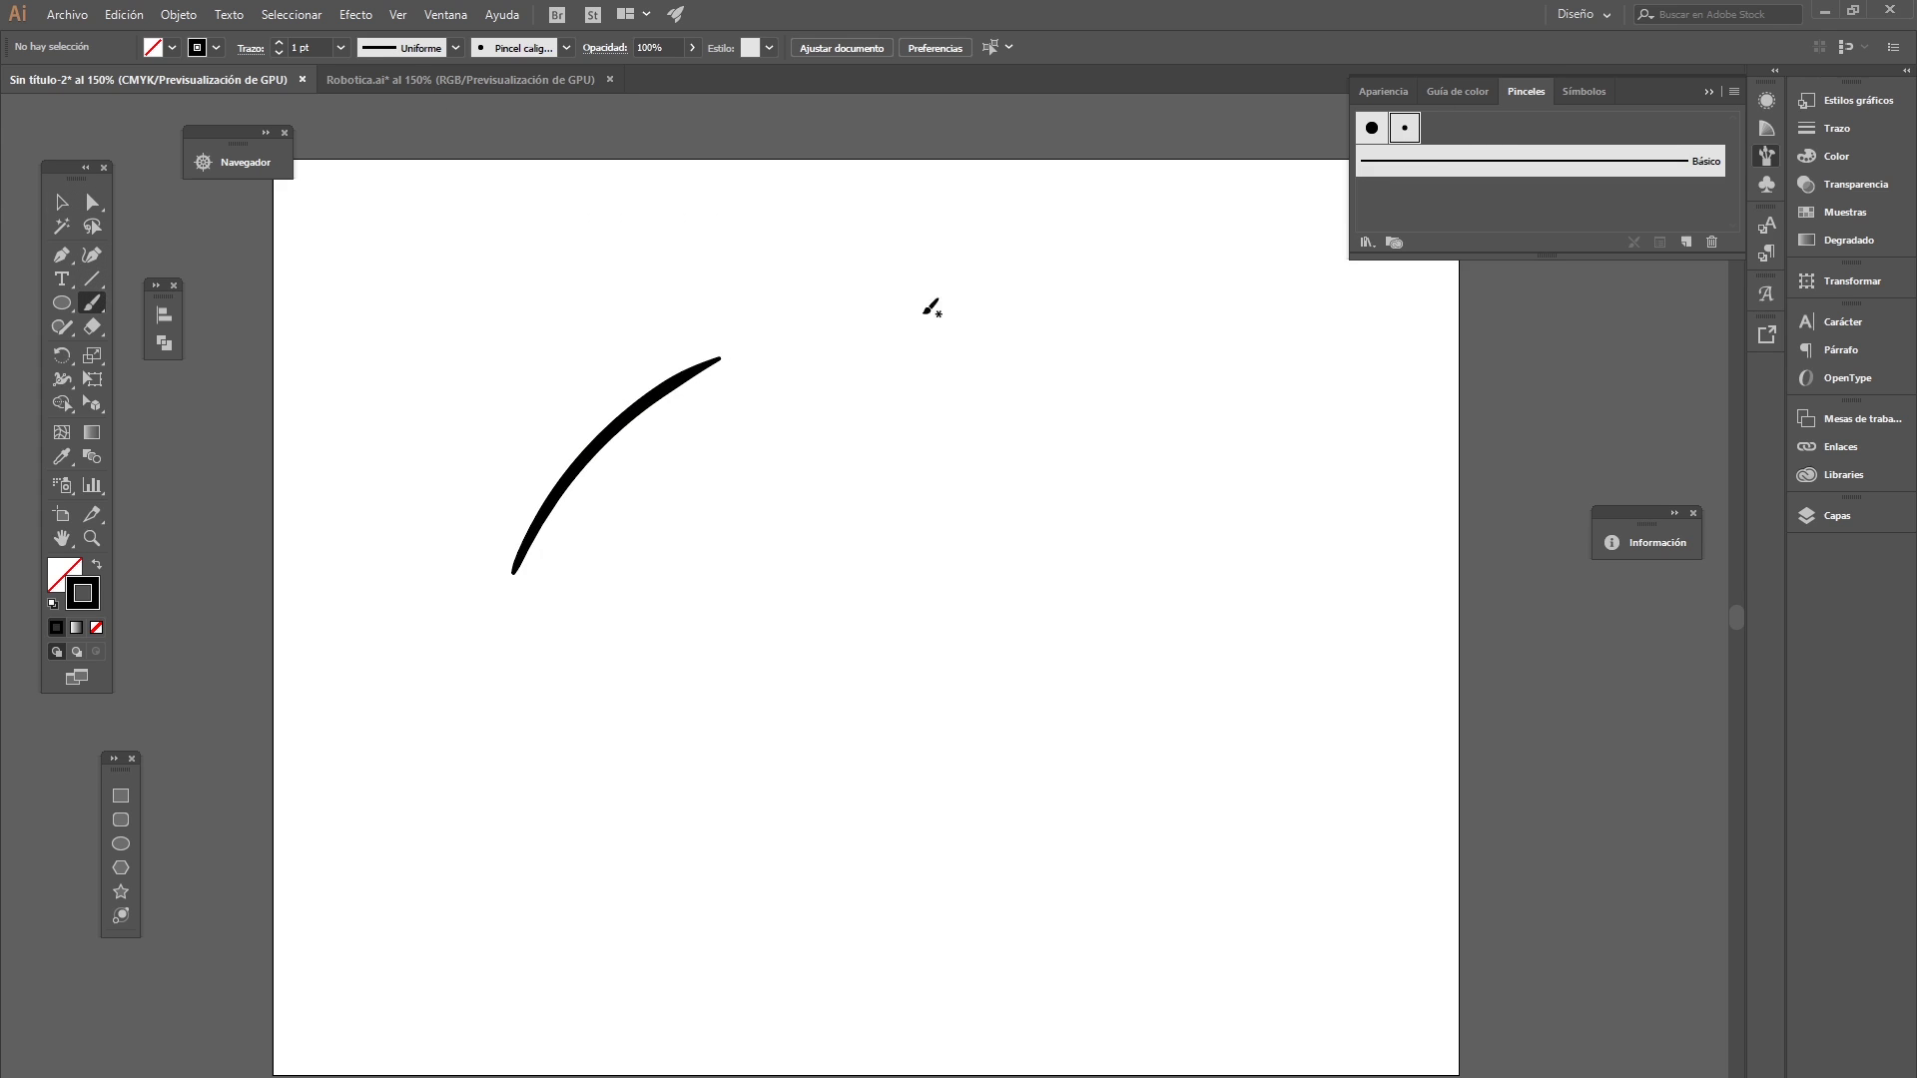
{"action": "mouse_move", "coordinate": [591, 611]}
{"action": "left_mouse_down"}
{"action": "mouse_move", "coordinate": [699, 464]}
{"action": "mouse_move", "coordinate": [857, 359]}
{"action": "left_mouse_up"}
{"action": "left_click_drag", "start_coordinate": [649, 682], "coordinate": [1164, 335]}
{"action": "mouse_move", "coordinate": [683, 746]}
{"action": "left_mouse_down"}
{"action": "mouse_move", "coordinate": [887, 593]}
{"action": "mouse_move", "coordinate": [1147, 496]}
{"action": "mouse_move", "coordinate": [1078, 533]}
{"action": "mouse_move", "coordinate": [1094, 545]}
{"action": "mouse_move", "coordinate": [1075, 583]}
{"action": "mouse_move", "coordinate": [1102, 583]}
{"action": "mouse_move", "coordinate": [1091, 614]}
{"action": "mouse_move", "coordinate": [978, 716]}
{"action": "left_mouse_up"}
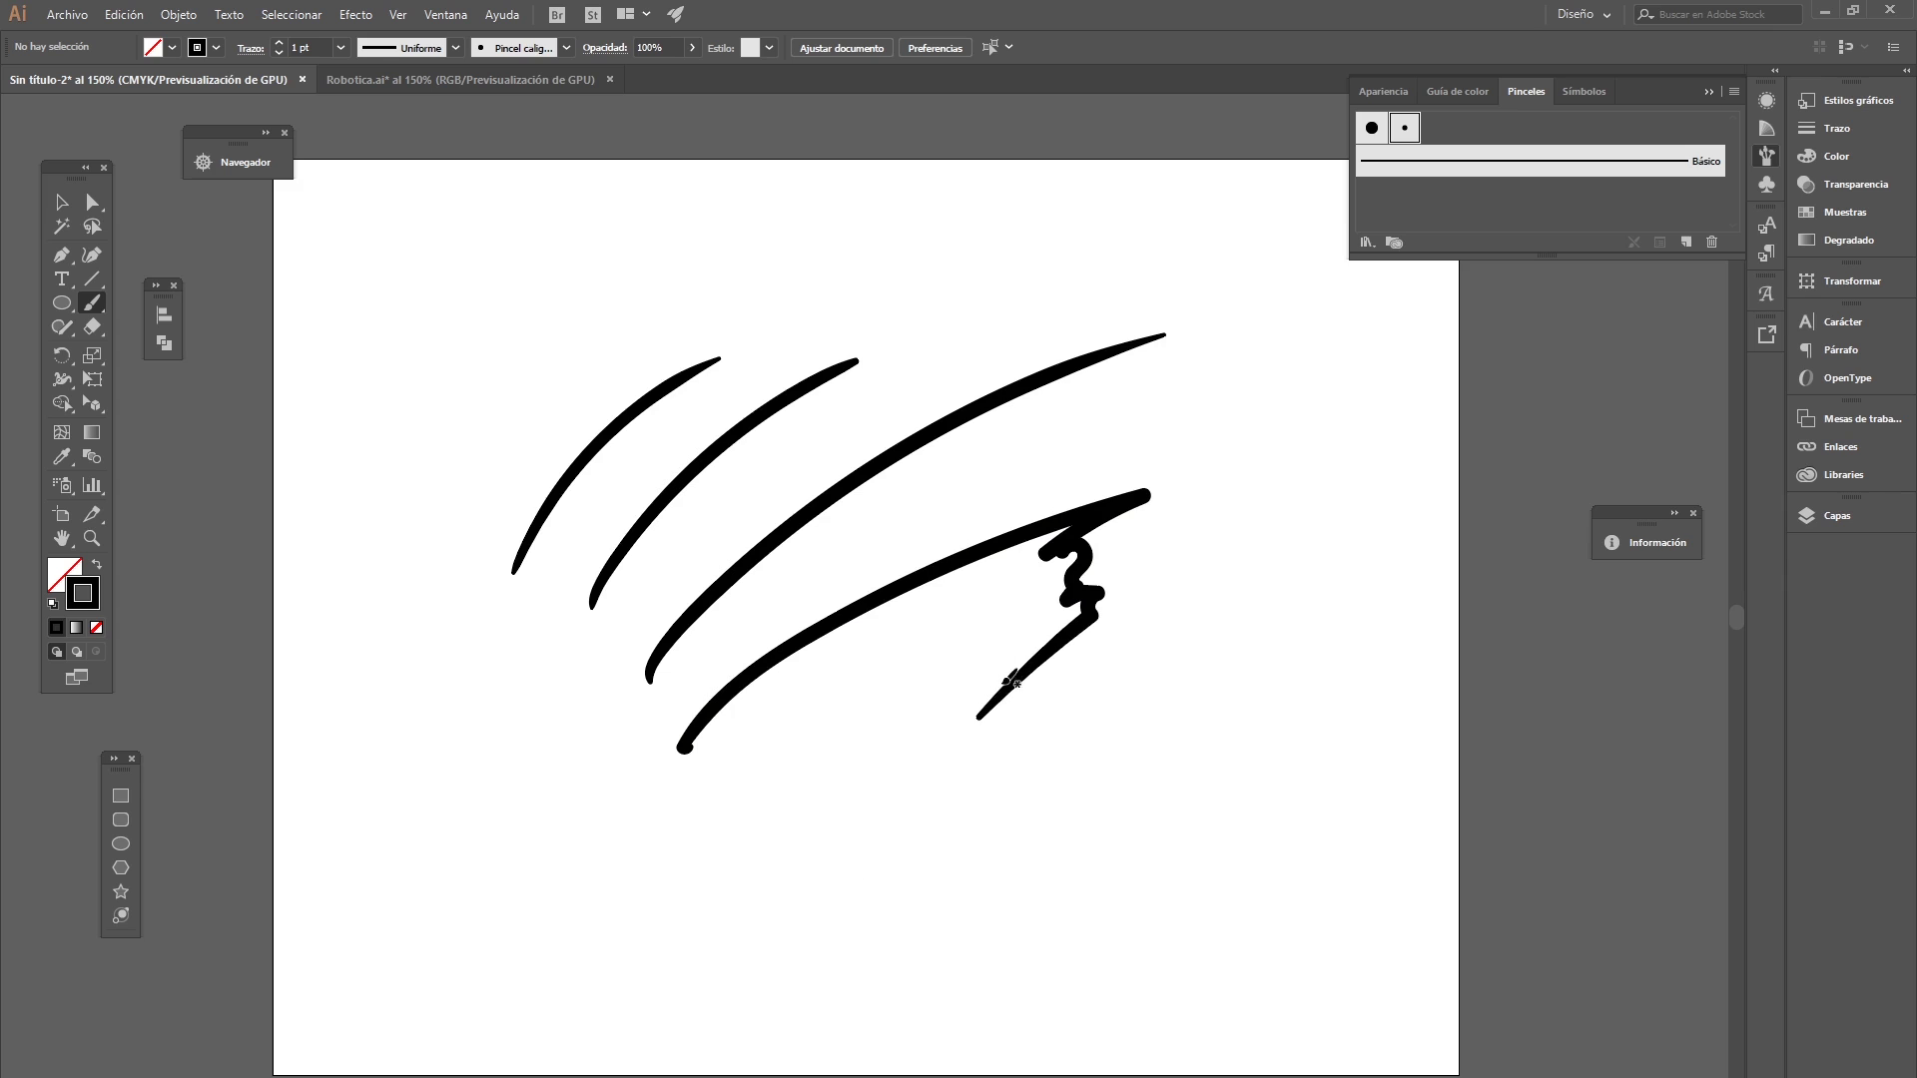
- Select all the curved and wavy test strokes and delete them
{"action": "left_click", "coordinate": [61, 202]}
{"action": "left_click_drag", "start_coordinate": [498, 304], "coordinate": [1201, 765]}
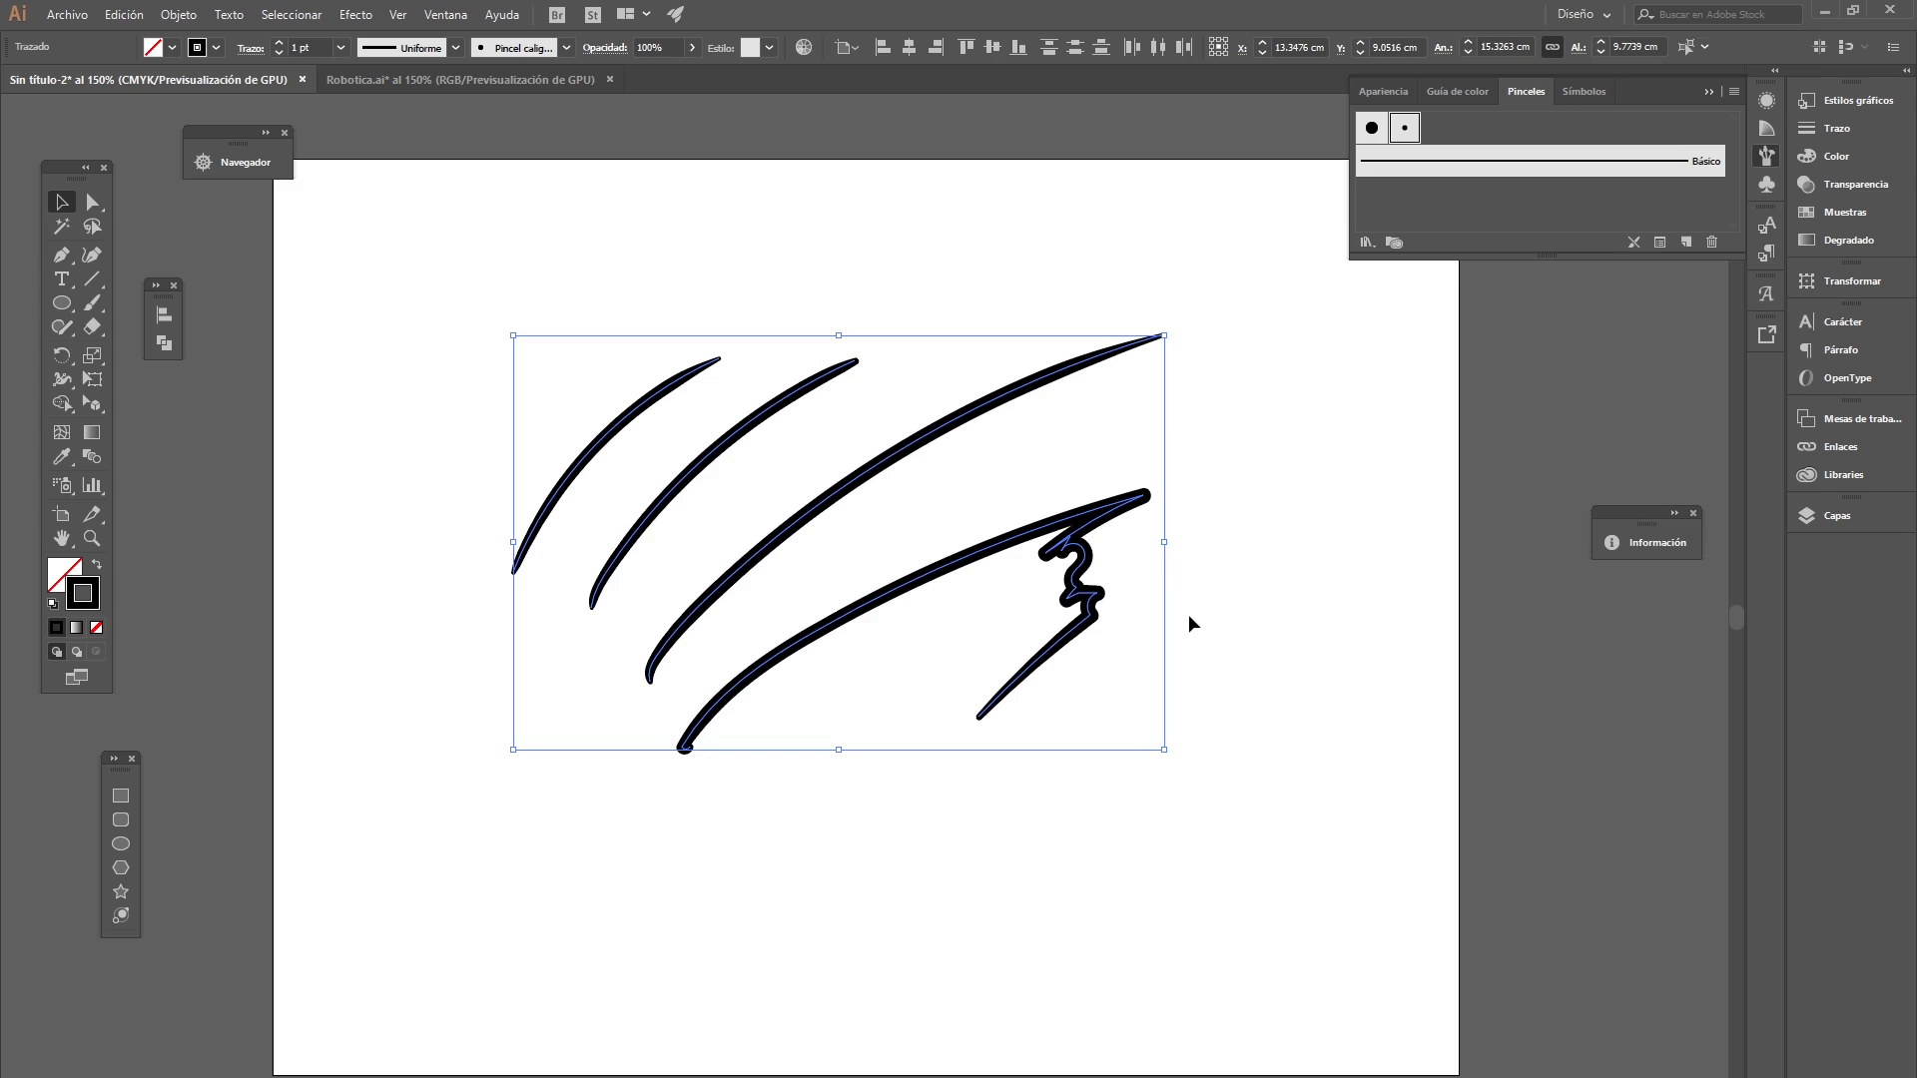
{"action": "key", "text": "Delete"}
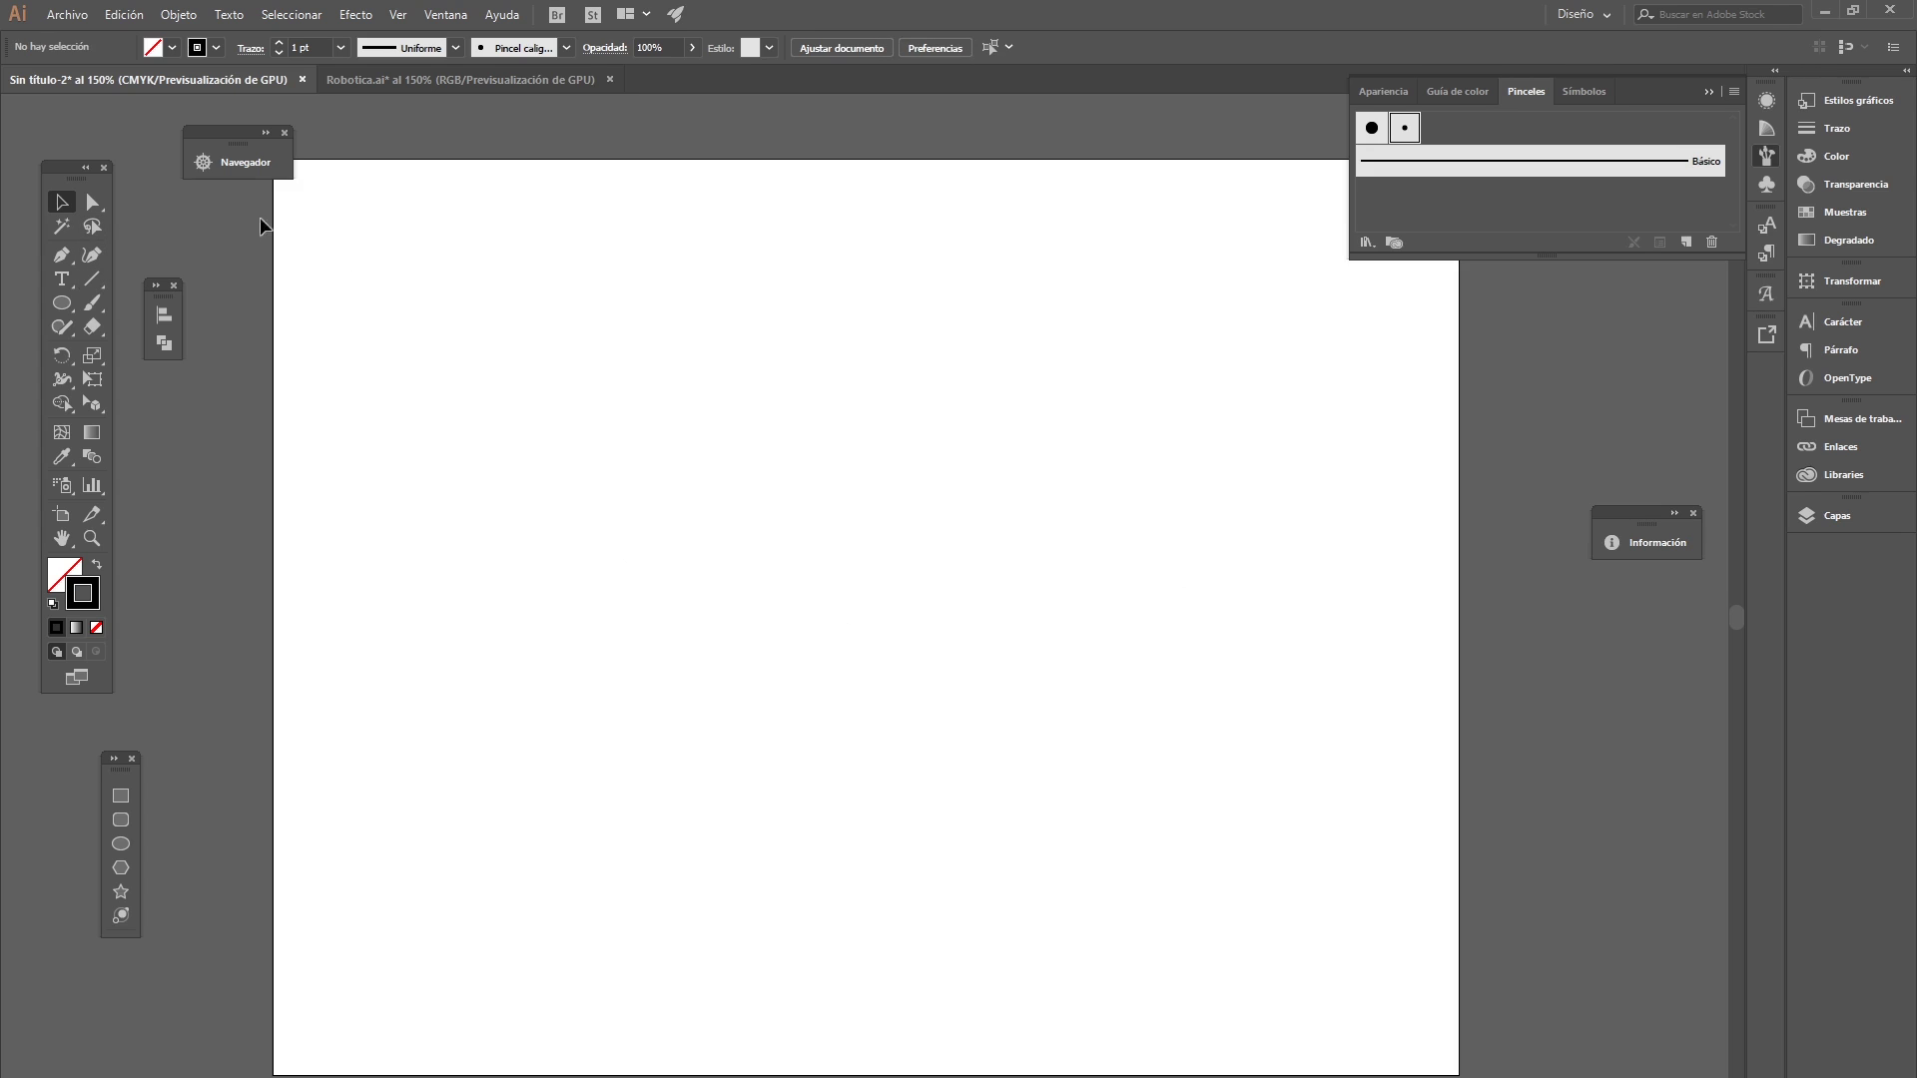
- Create another calligraphic brush with a 2 pt size controlled by Presión and a 2 pt variation
{"action": "left_click", "coordinate": [1686, 243]}
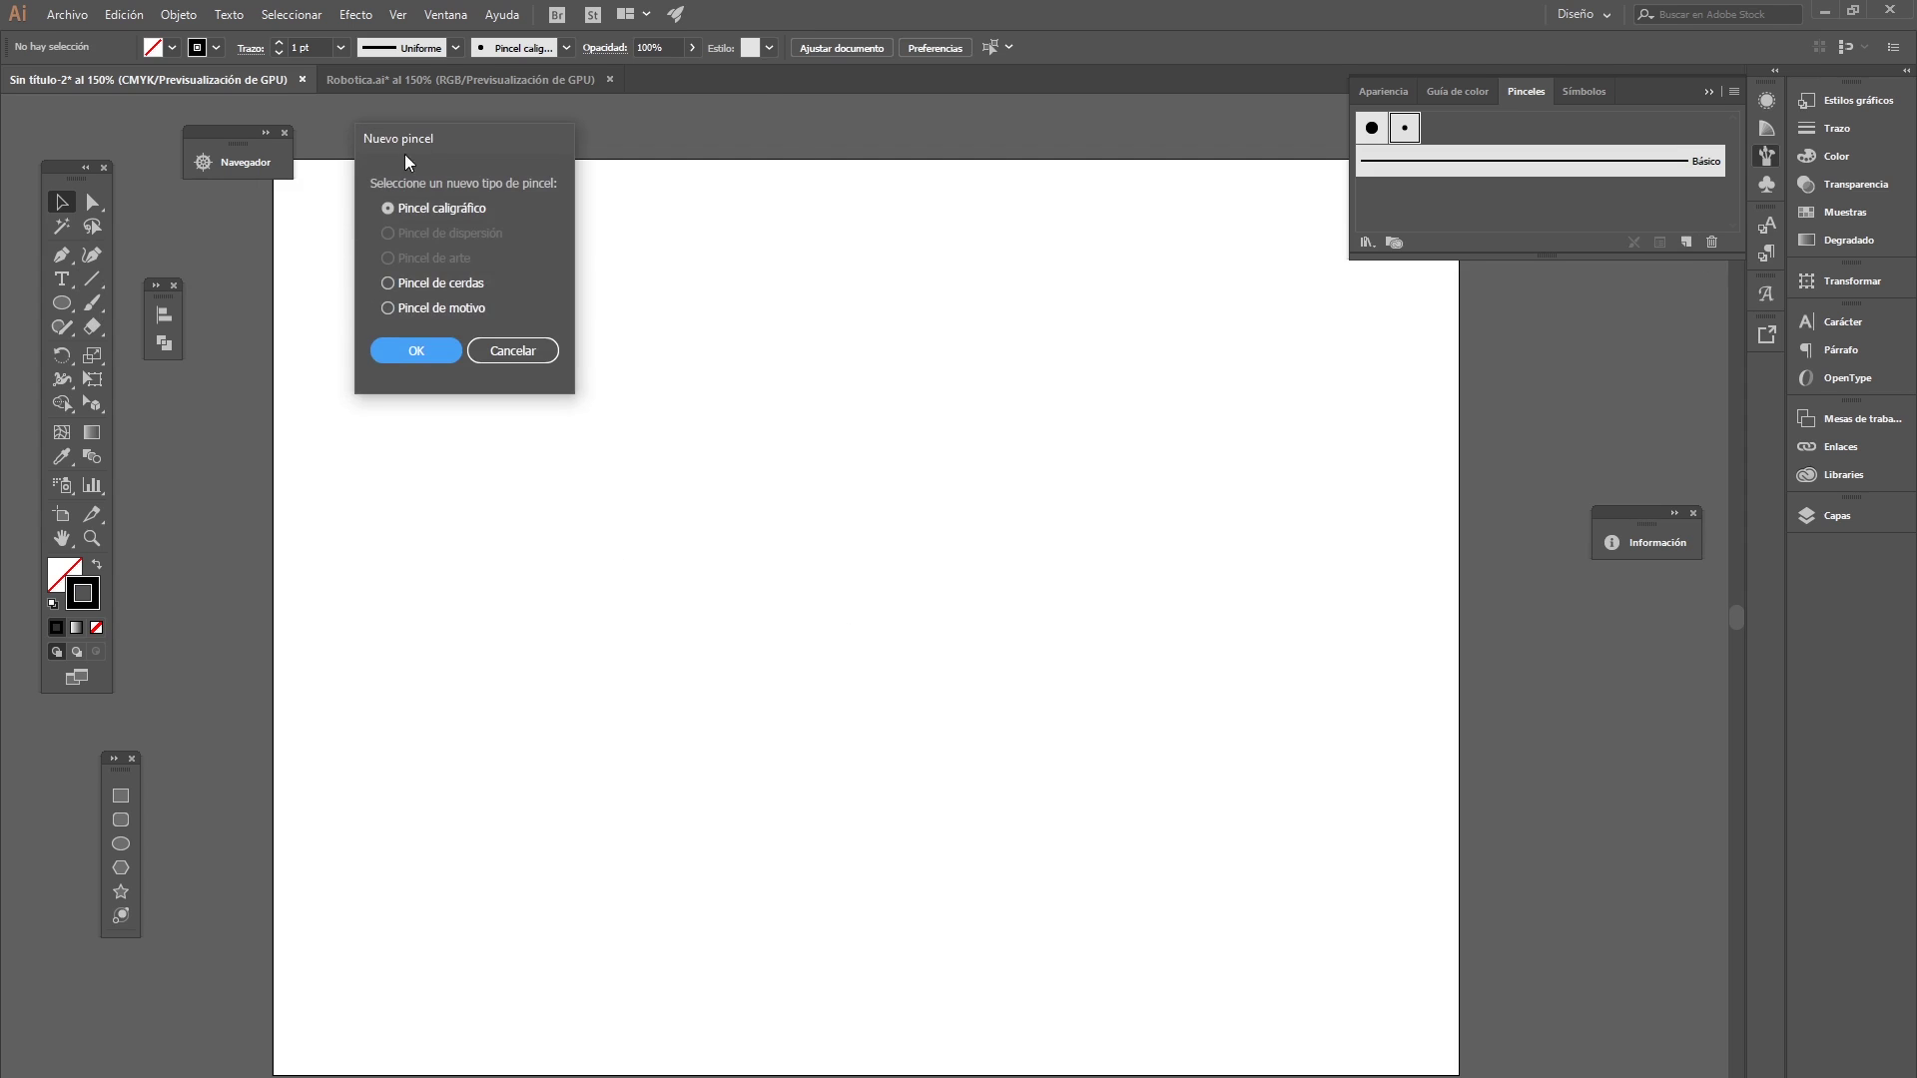
{"action": "left_click", "coordinate": [535, 350]}
{"action": "left_click", "coordinate": [1688, 246]}
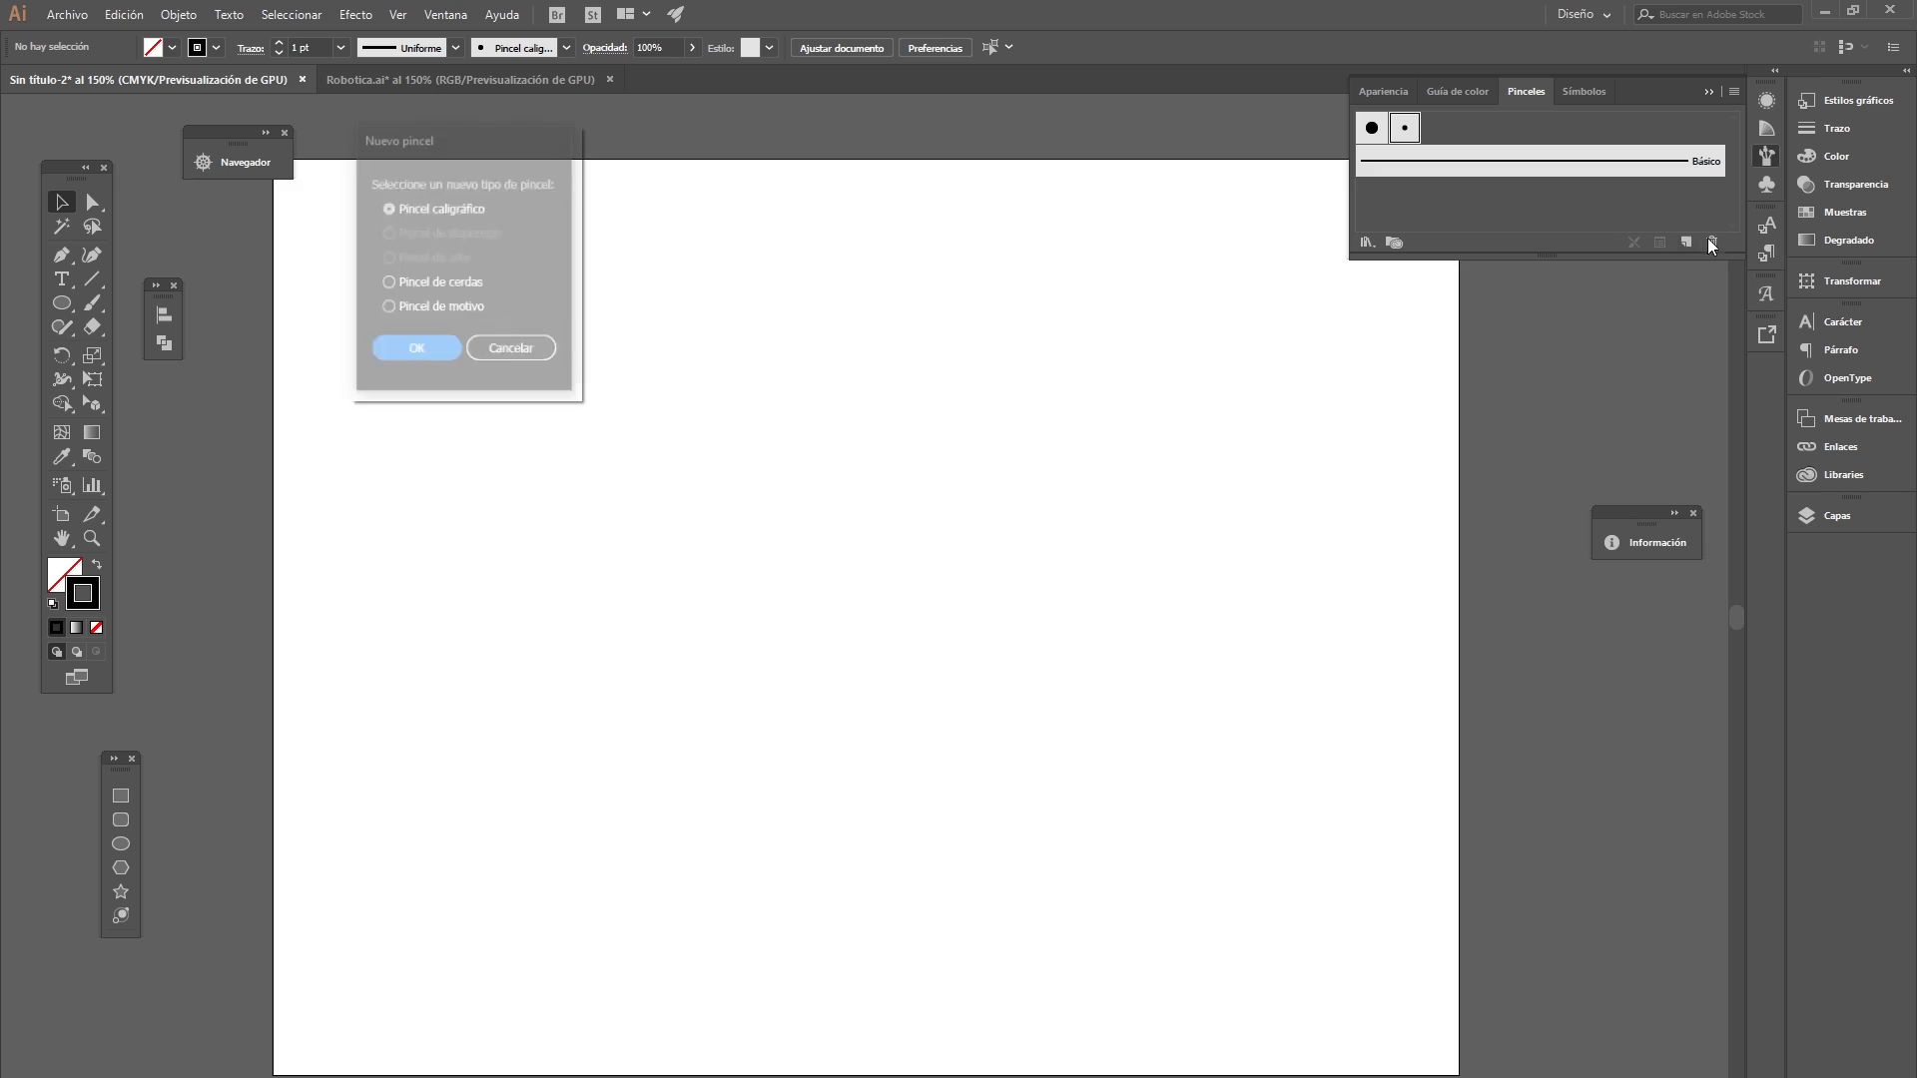
{"action": "left_click", "coordinate": [436, 344]}
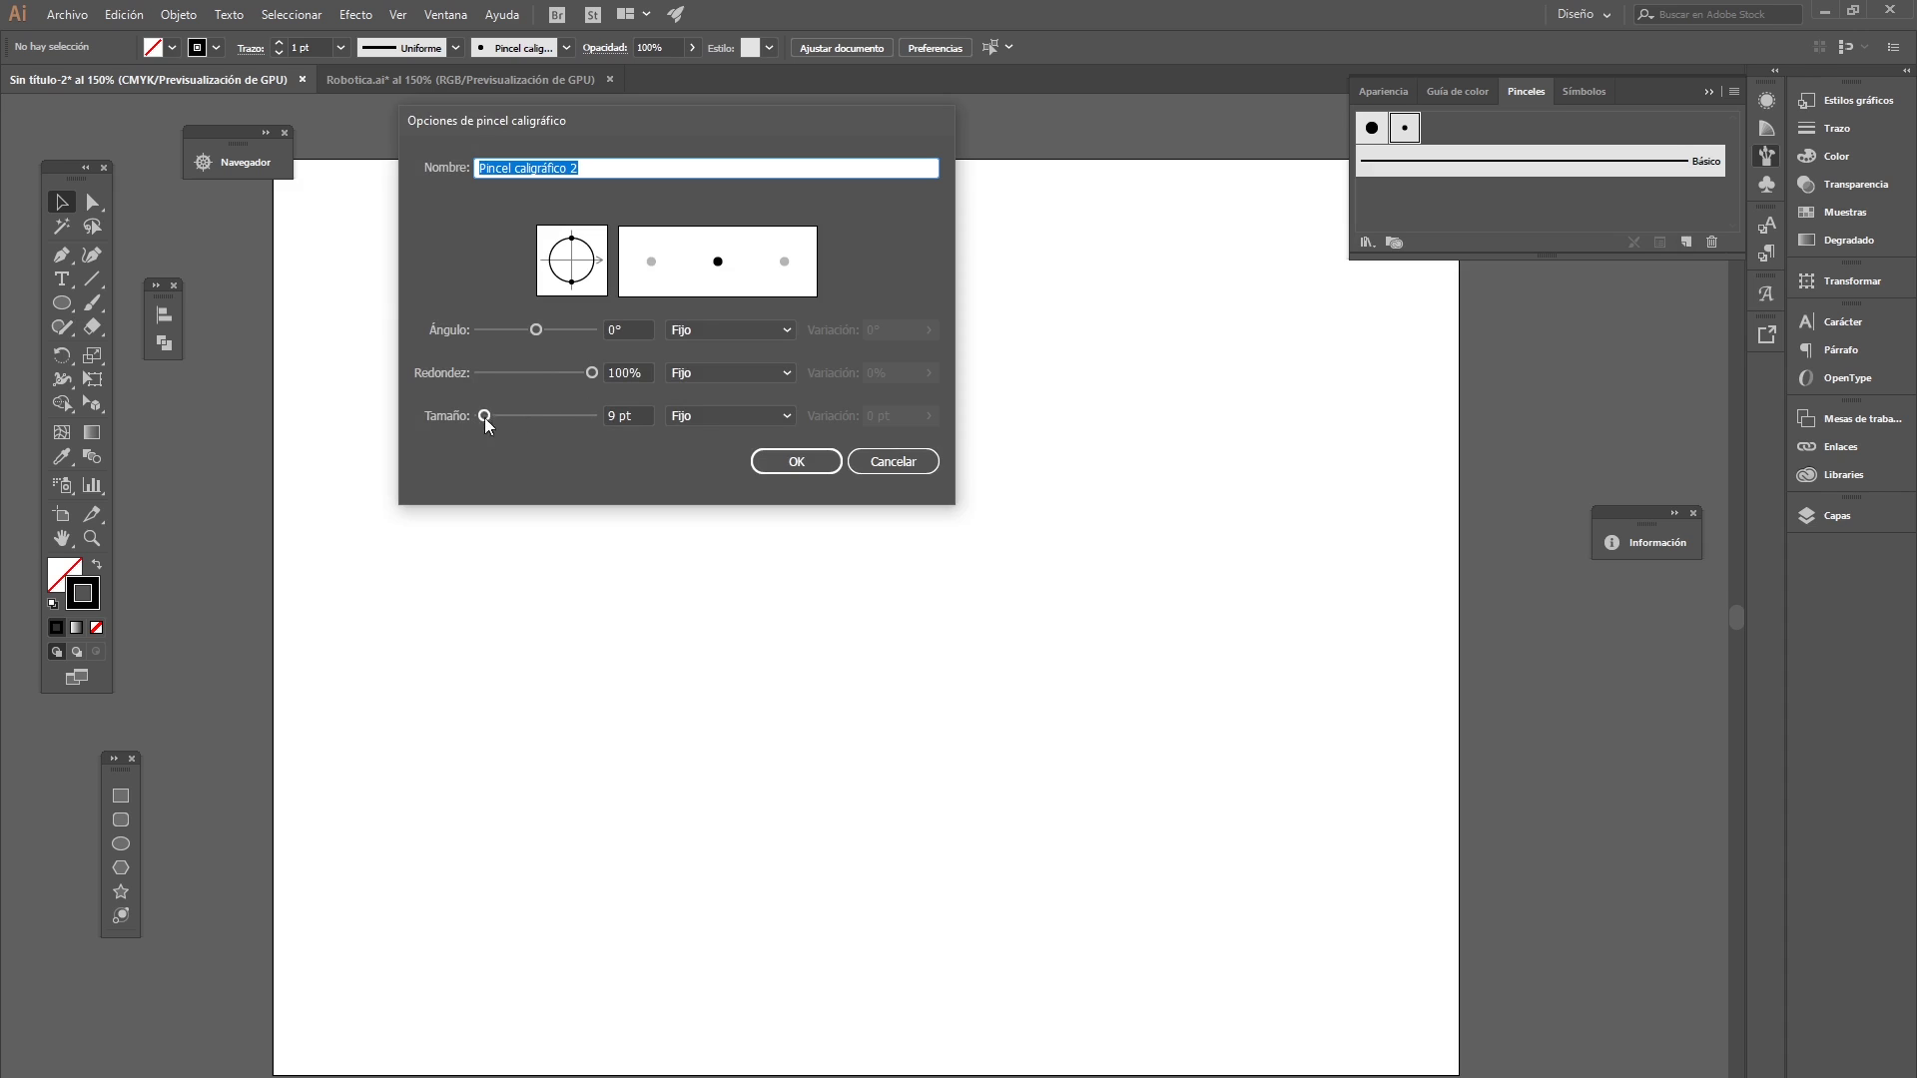
{"action": "double_click", "coordinate": [615, 413]}
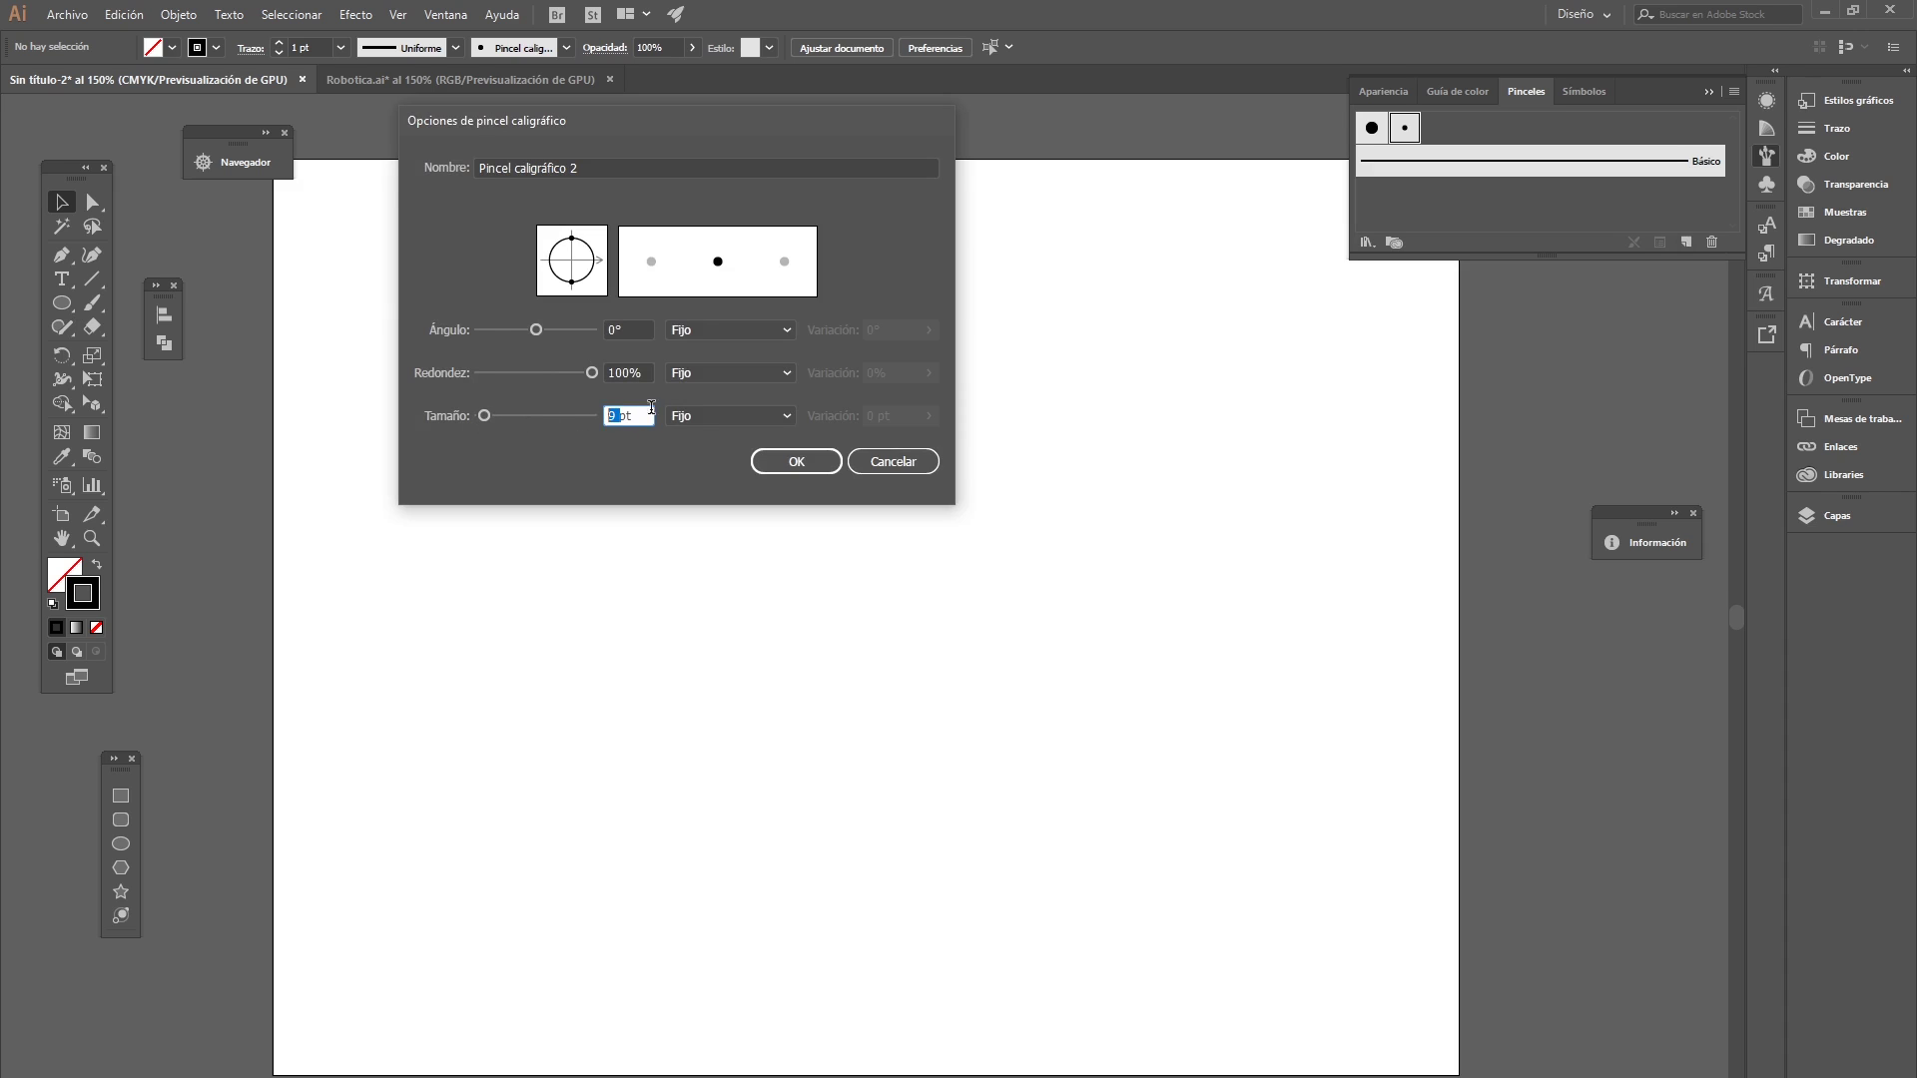
{"action": "type", "text": "2"}
{"action": "left_click", "coordinate": [763, 423]}
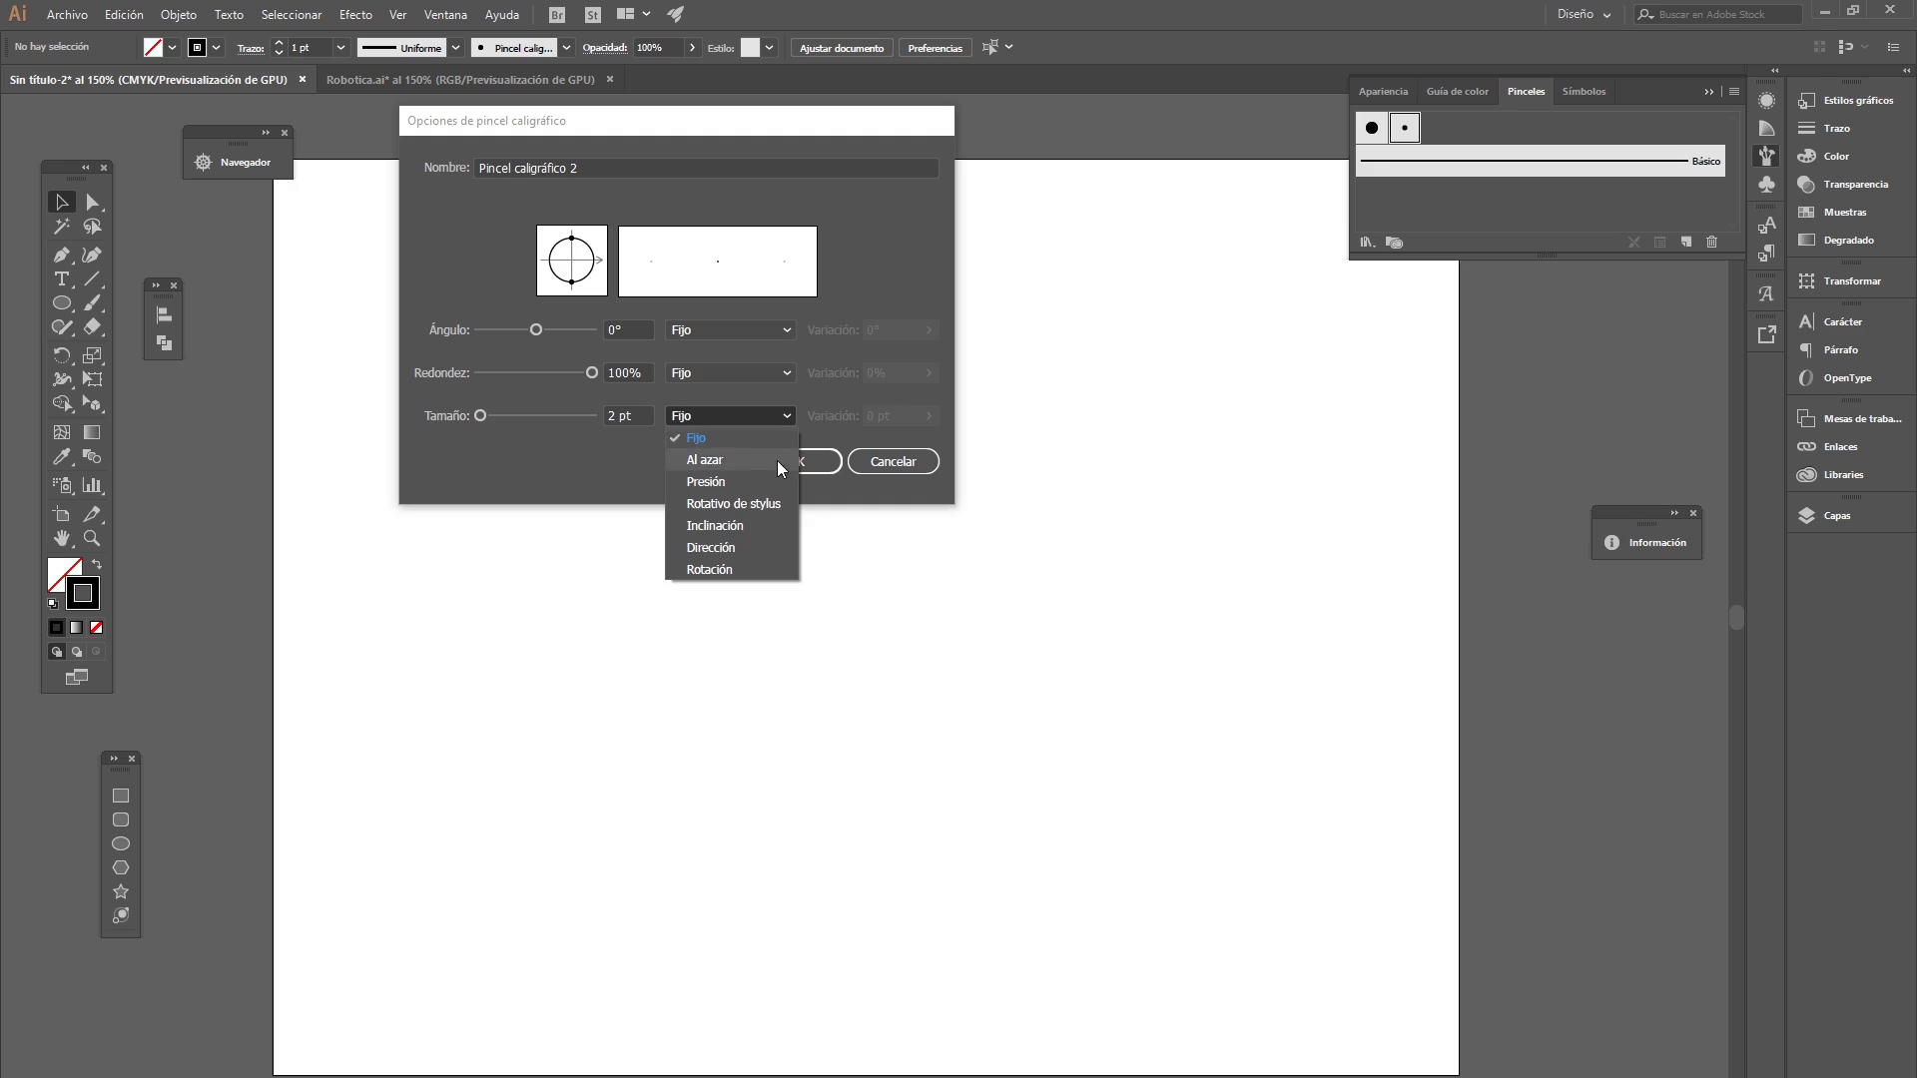
{"action": "left_click", "coordinate": [744, 527]}
{"action": "left_click", "coordinate": [928, 416]}
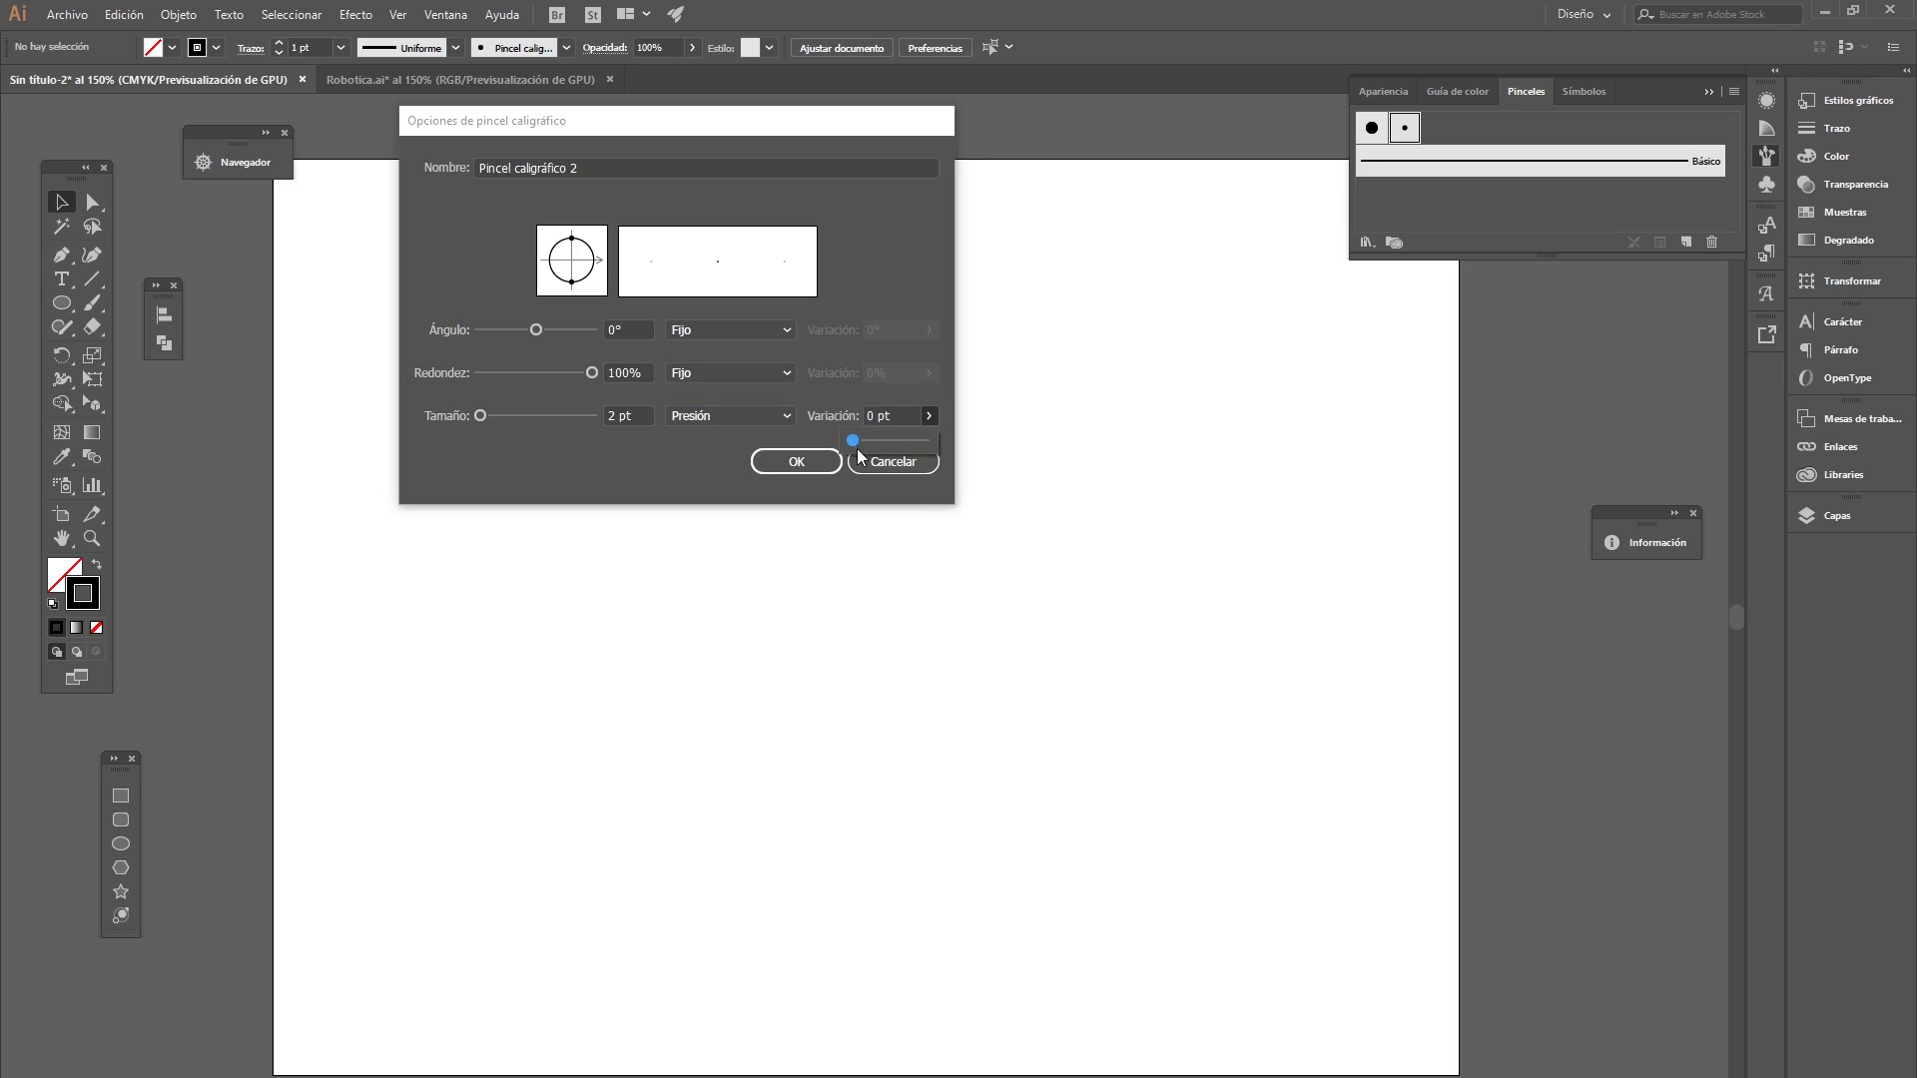
{"action": "left_click", "coordinate": [814, 467]}
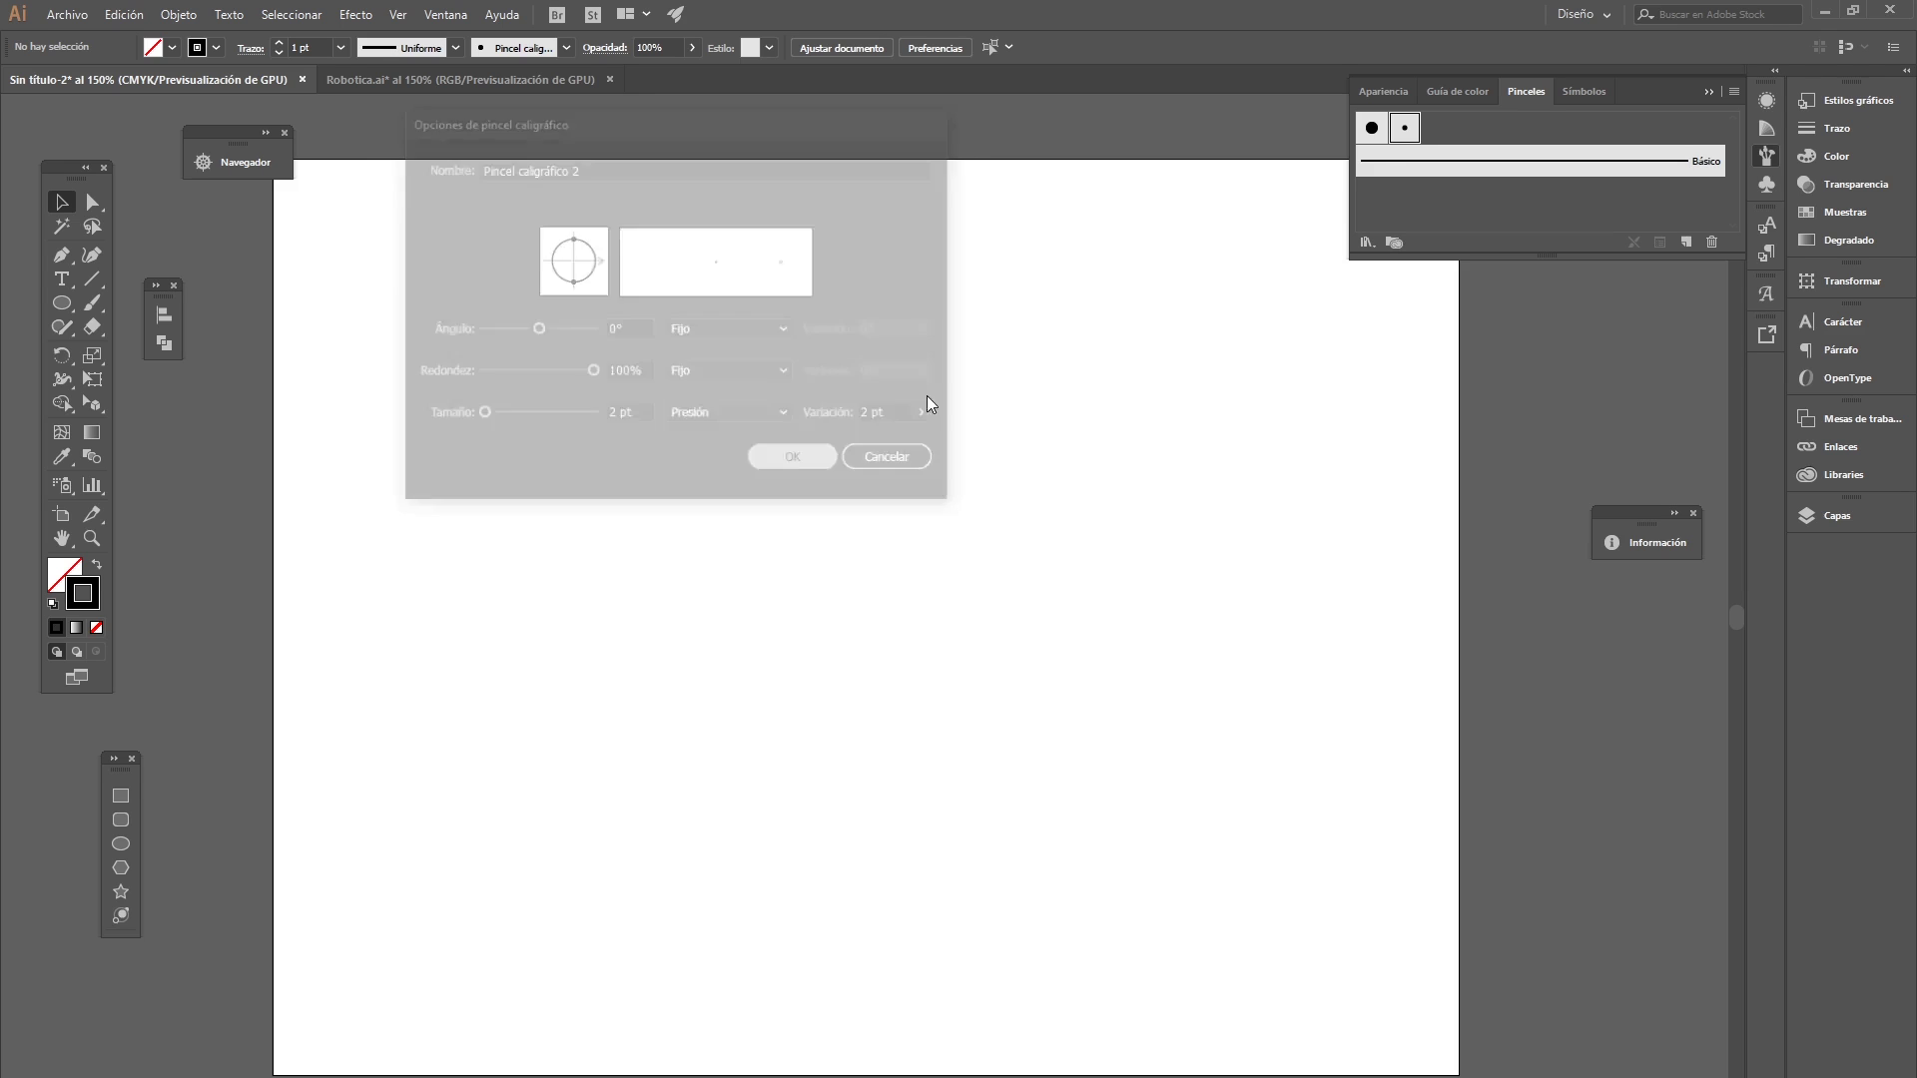
- Paint loose test ovals and open curves in the upper part of the artboard with the 2 pt brush
{"action": "left_click", "coordinate": [91, 303]}
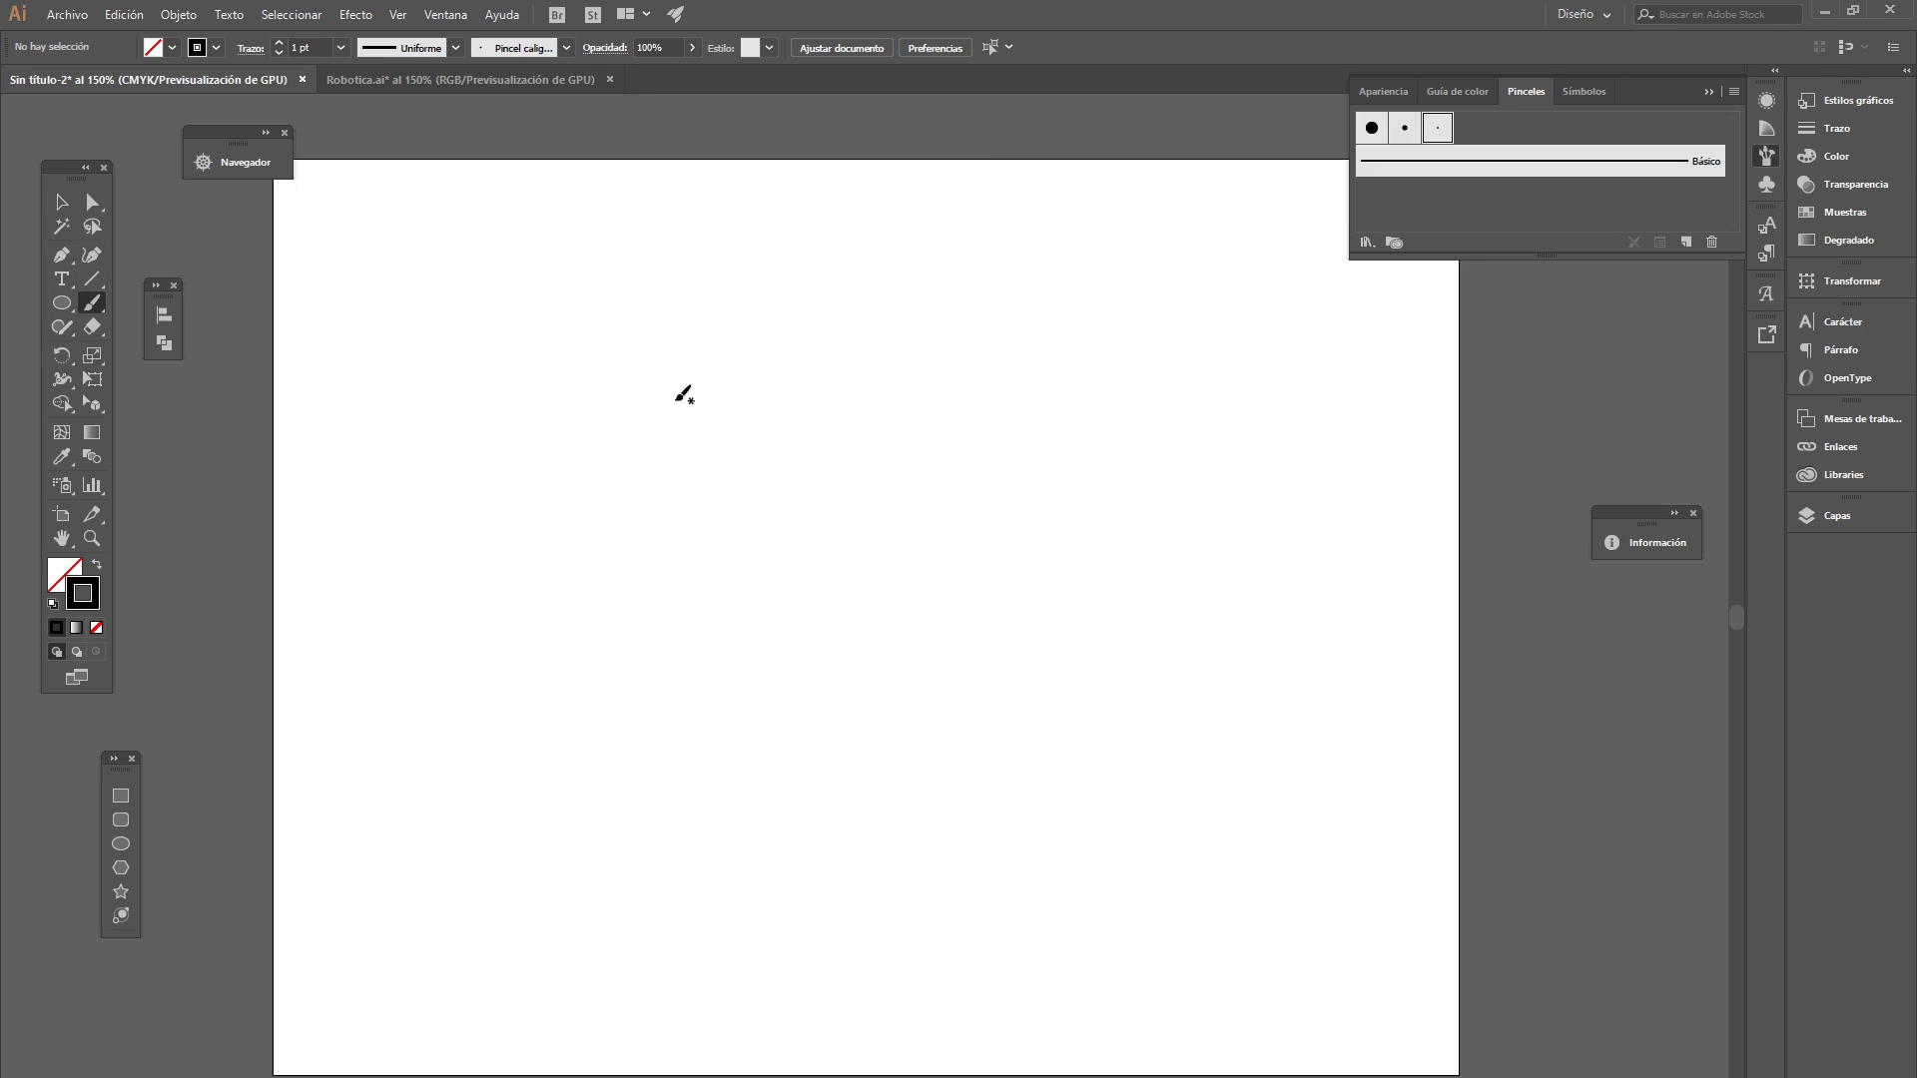
{"action": "mouse_move", "coordinate": [570, 334]}
{"action": "left_mouse_down"}
{"action": "mouse_move", "coordinate": [619, 296]}
{"action": "mouse_move", "coordinate": [635, 407]}
{"action": "mouse_move", "coordinate": [735, 377]}
{"action": "mouse_move", "coordinate": [677, 395]}
{"action": "left_mouse_up"}
{"action": "key", "text": "ctrl+z"}
{"action": "key", "text": "ctrl+z"}
{"action": "left_click_drag", "start_coordinate": [704, 320], "coordinate": [662, 289]}
{"action": "mouse_move", "coordinate": [786, 309]}
{"action": "left_mouse_down"}
{"action": "mouse_move", "coordinate": [761, 344]}
{"action": "mouse_move", "coordinate": [839, 312]}
{"action": "mouse_move", "coordinate": [769, 288]}
{"action": "left_mouse_up"}
{"action": "left_click_drag", "start_coordinate": [572, 224], "coordinate": [556, 274]}
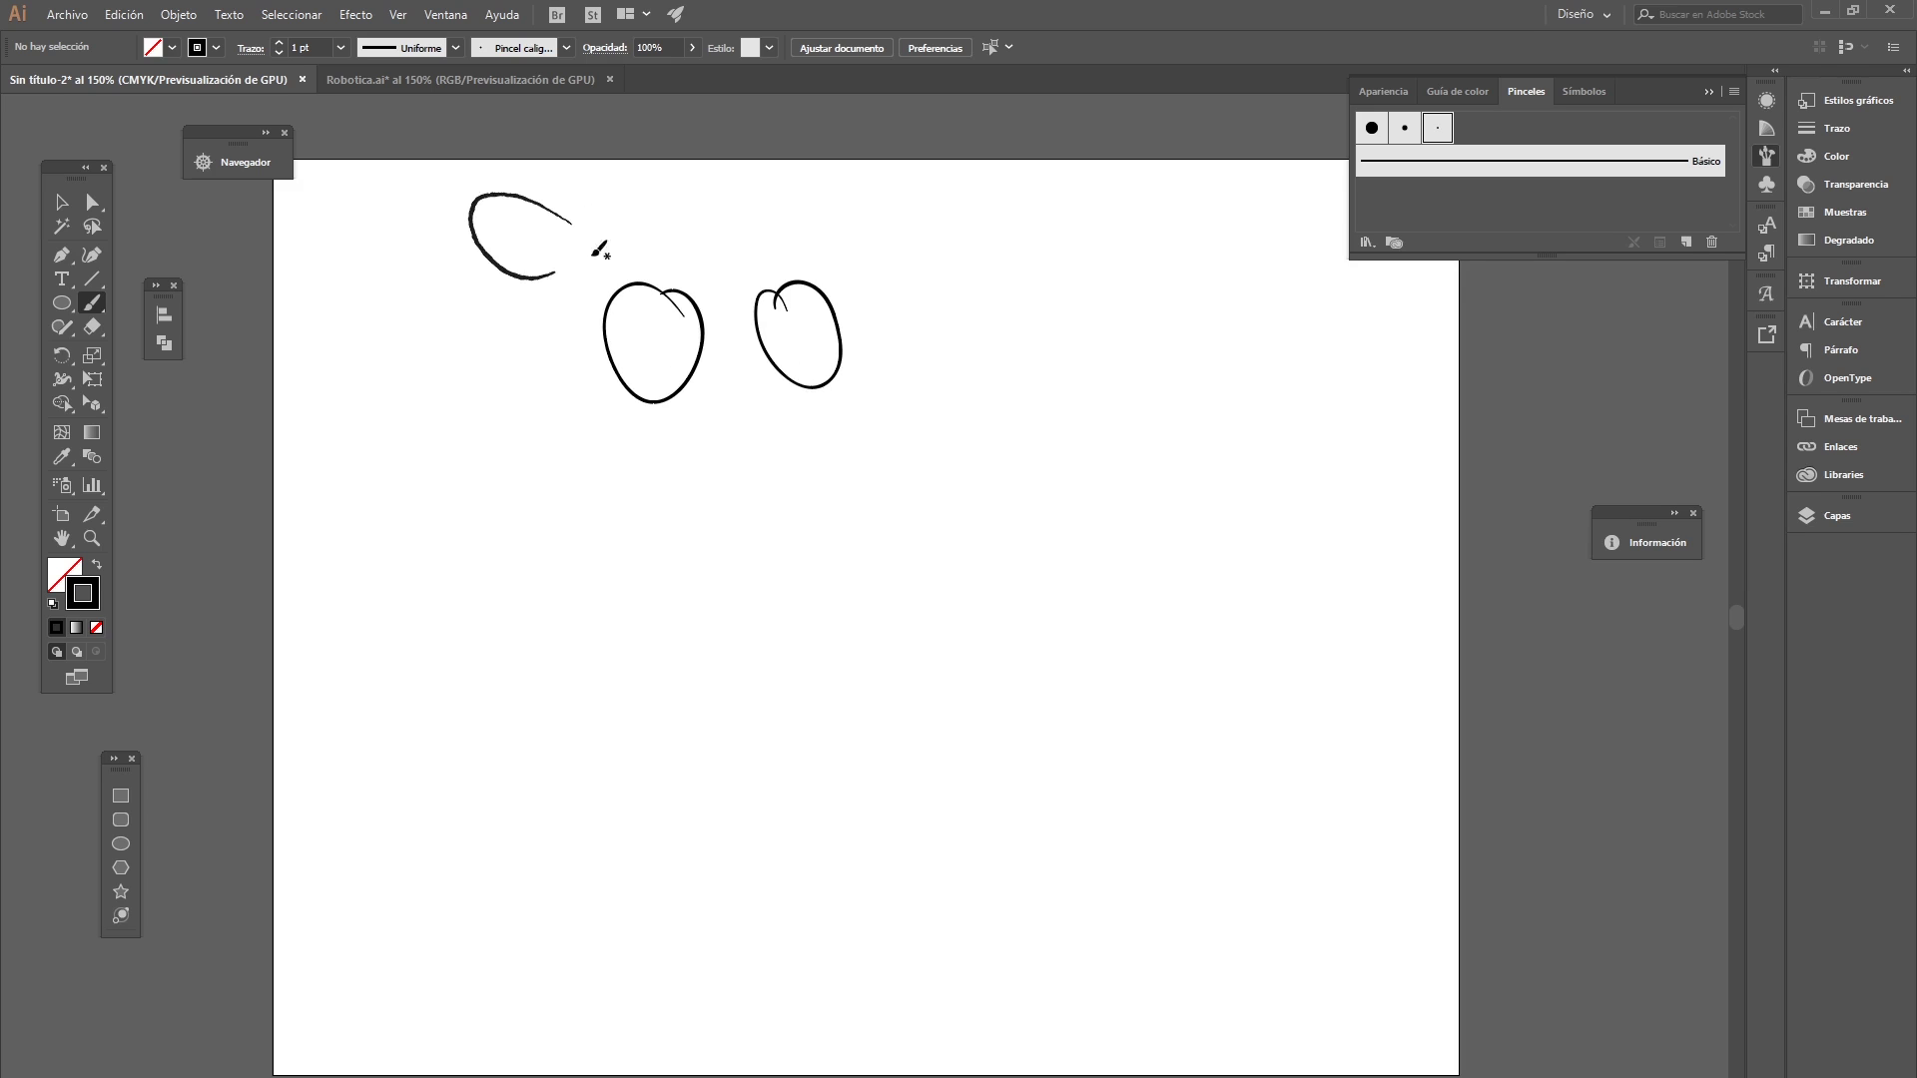
{"action": "left_click_drag", "start_coordinate": [838, 211], "coordinate": [985, 284]}
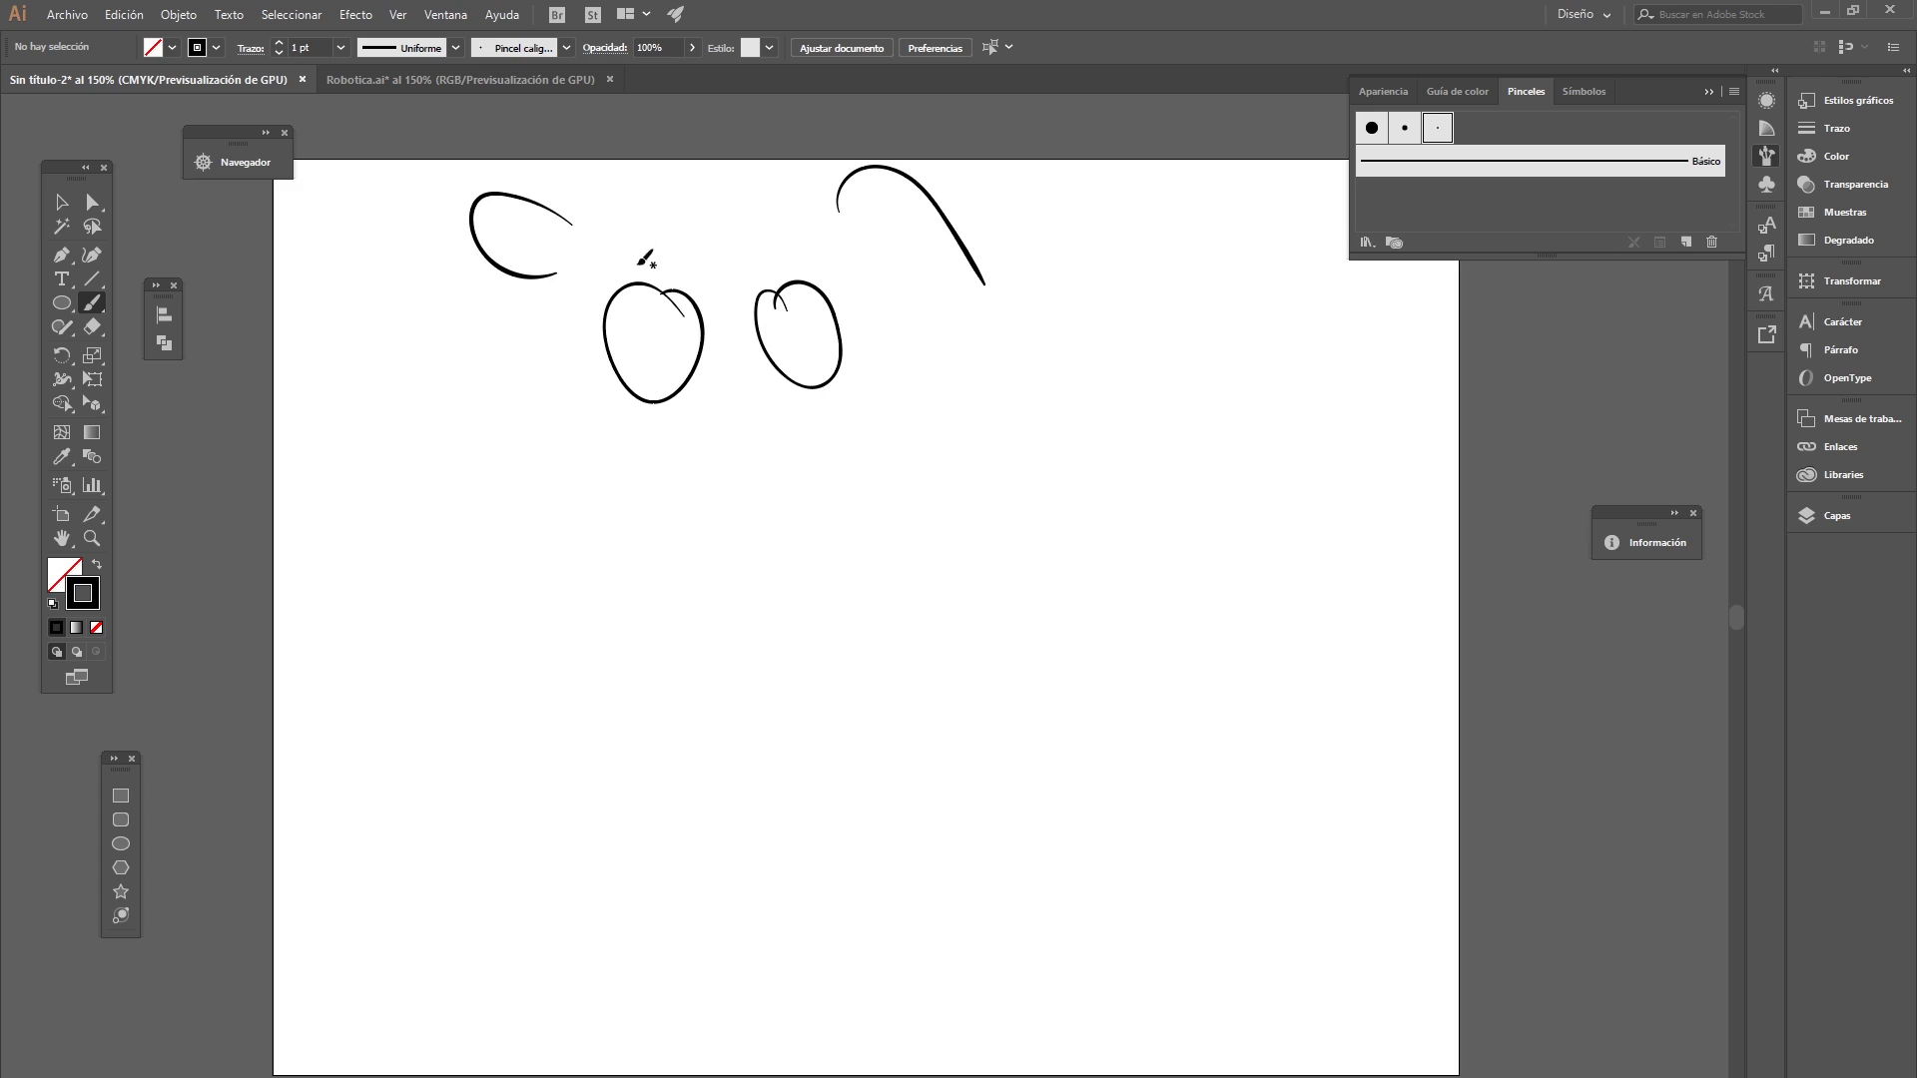
- Undo the test ovals and curves until the artboard is empty
{"action": "key", "text": "ctrl+z"}
{"action": "key", "text": "ctrl+z"}
{"action": "key", "text": "ctrl+z"}
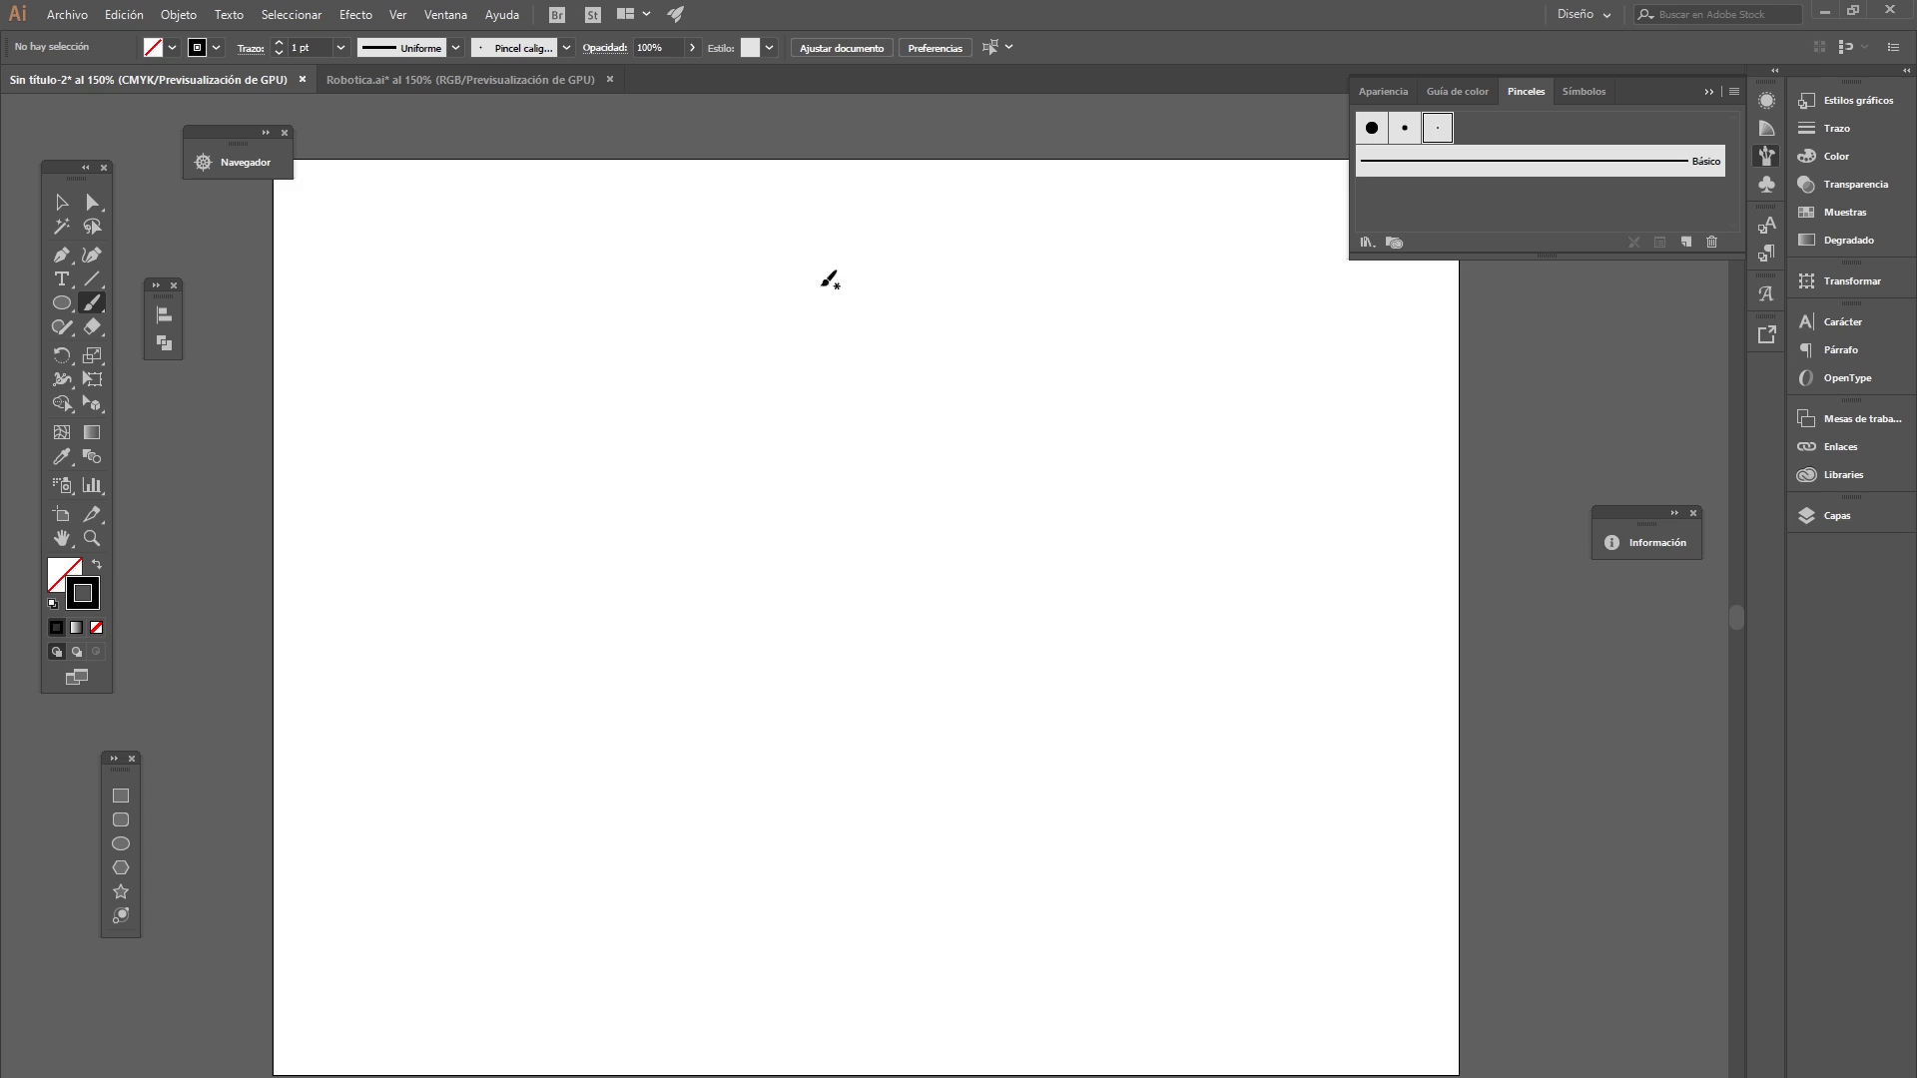
- Paint seven roughly parallel diagonal arcs across the upper left of the artboard with the 2 pt brush
{"action": "left_click_drag", "start_coordinate": [570, 515], "coordinate": [700, 265]}
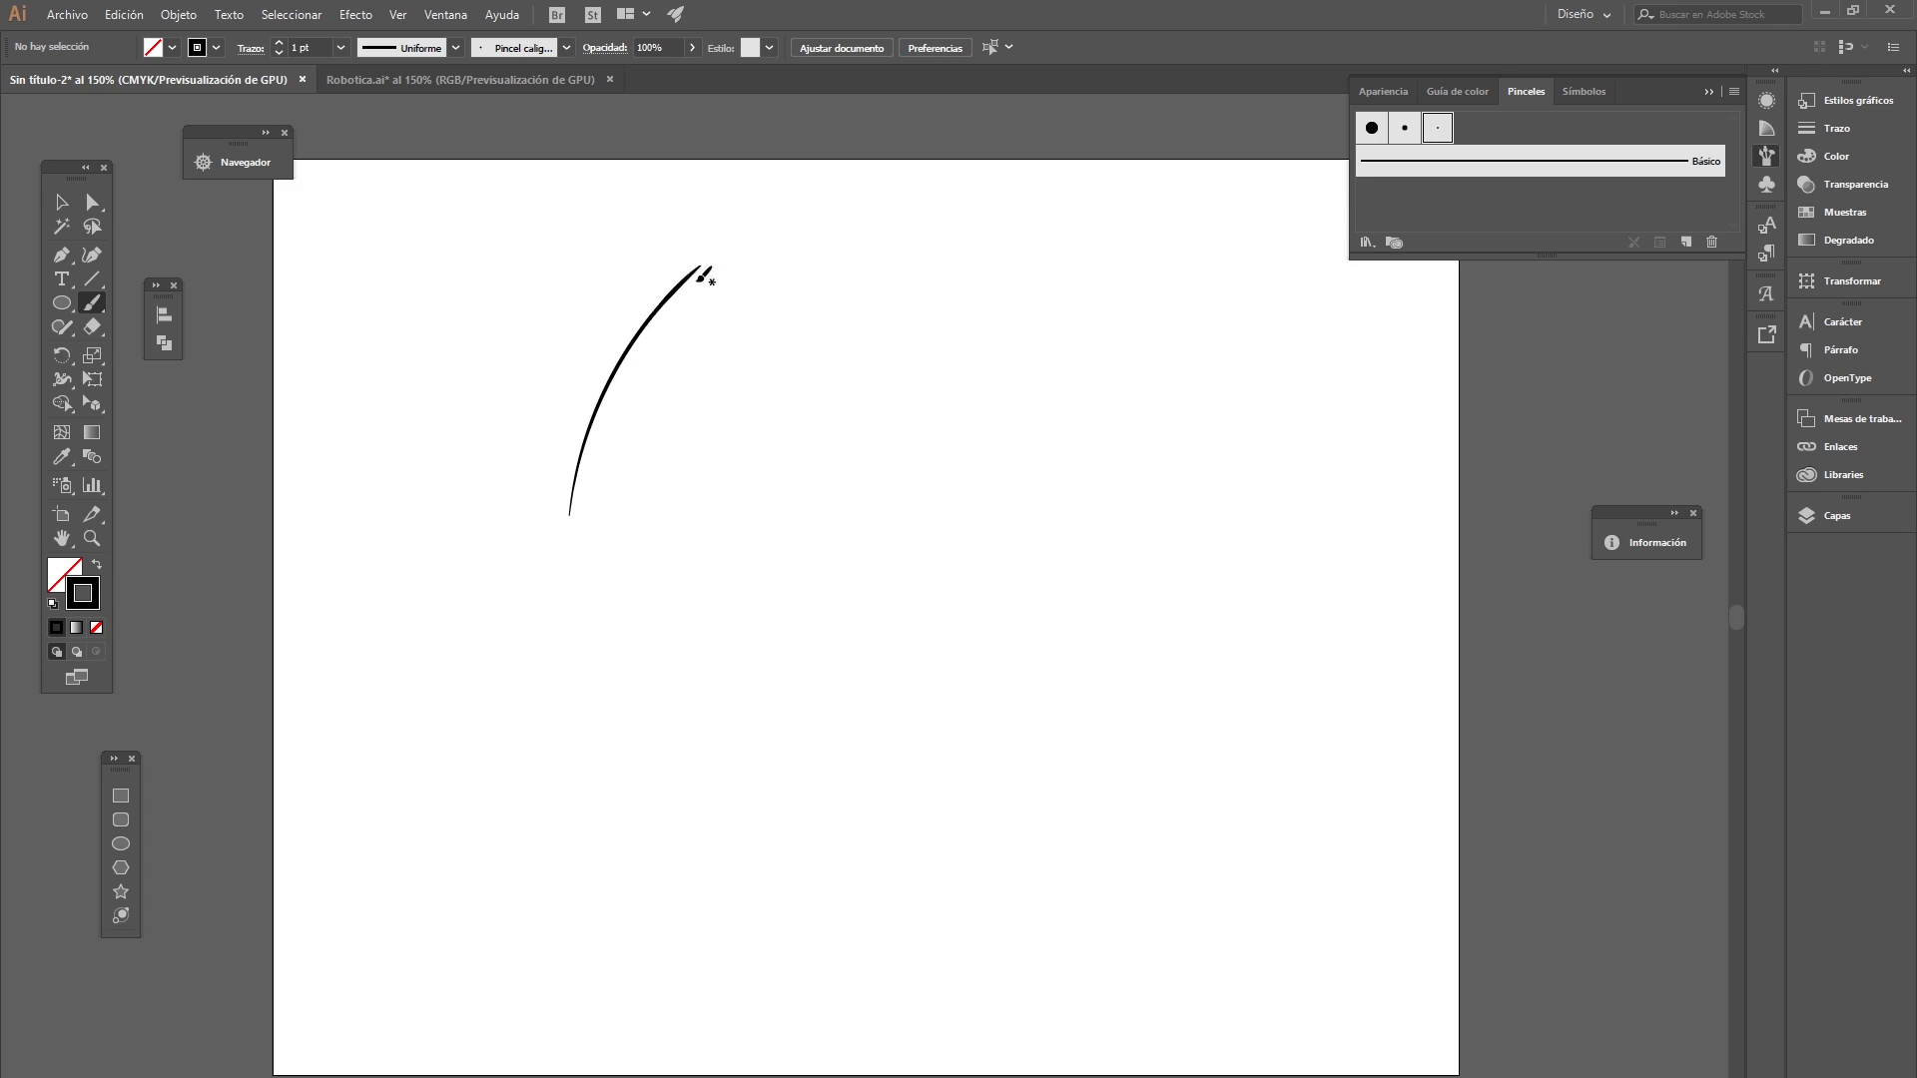
{"action": "left_click_drag", "start_coordinate": [615, 534], "coordinate": [776, 305]}
{"action": "left_click_drag", "start_coordinate": [687, 532], "coordinate": [888, 343]}
{"action": "mouse_move", "coordinate": [735, 584]}
{"action": "left_mouse_down"}
{"action": "mouse_move", "coordinate": [821, 477]}
{"action": "mouse_move", "coordinate": [988, 346]}
{"action": "left_mouse_up"}
{"action": "mouse_move", "coordinate": [455, 500]}
{"action": "left_mouse_down"}
{"action": "mouse_move", "coordinate": [542, 289]}
{"action": "mouse_move", "coordinate": [457, 499]}
{"action": "mouse_move", "coordinate": [634, 248]}
{"action": "left_mouse_up"}
{"action": "left_click_drag", "start_coordinate": [390, 431], "coordinate": [431, 330]}
{"action": "left_click_drag", "start_coordinate": [548, 213], "coordinate": [387, 431]}
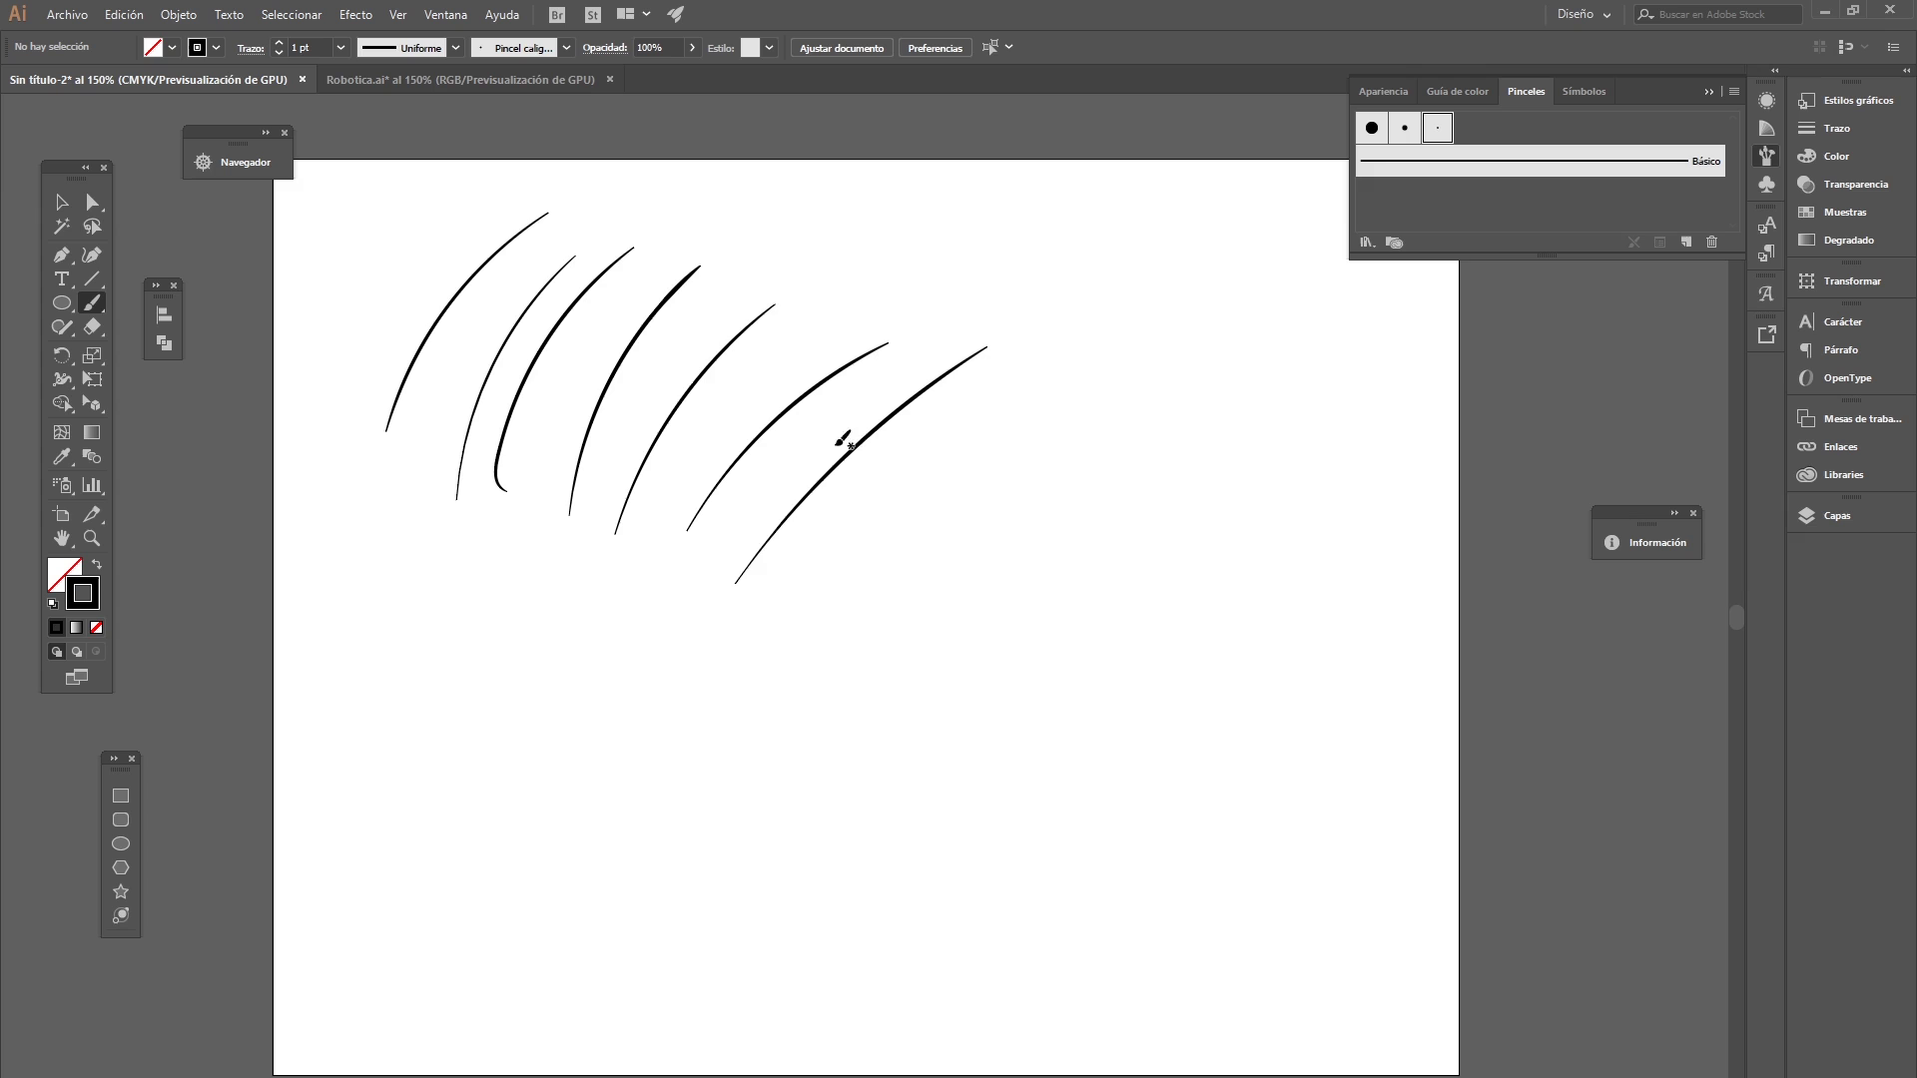
- Paint eleven loose circles and ovals around the right half of the artboard with the 2 pt brush
{"action": "mouse_move", "coordinate": [955, 472]}
{"action": "left_mouse_down"}
{"action": "mouse_move", "coordinate": [1014, 519]}
{"action": "mouse_move", "coordinate": [917, 511]}
{"action": "left_mouse_up"}
{"action": "mouse_move", "coordinate": [1100, 536]}
{"action": "left_mouse_down"}
{"action": "mouse_move", "coordinate": [1150, 509]}
{"action": "mouse_move", "coordinate": [1166, 471]}
{"action": "left_mouse_up"}
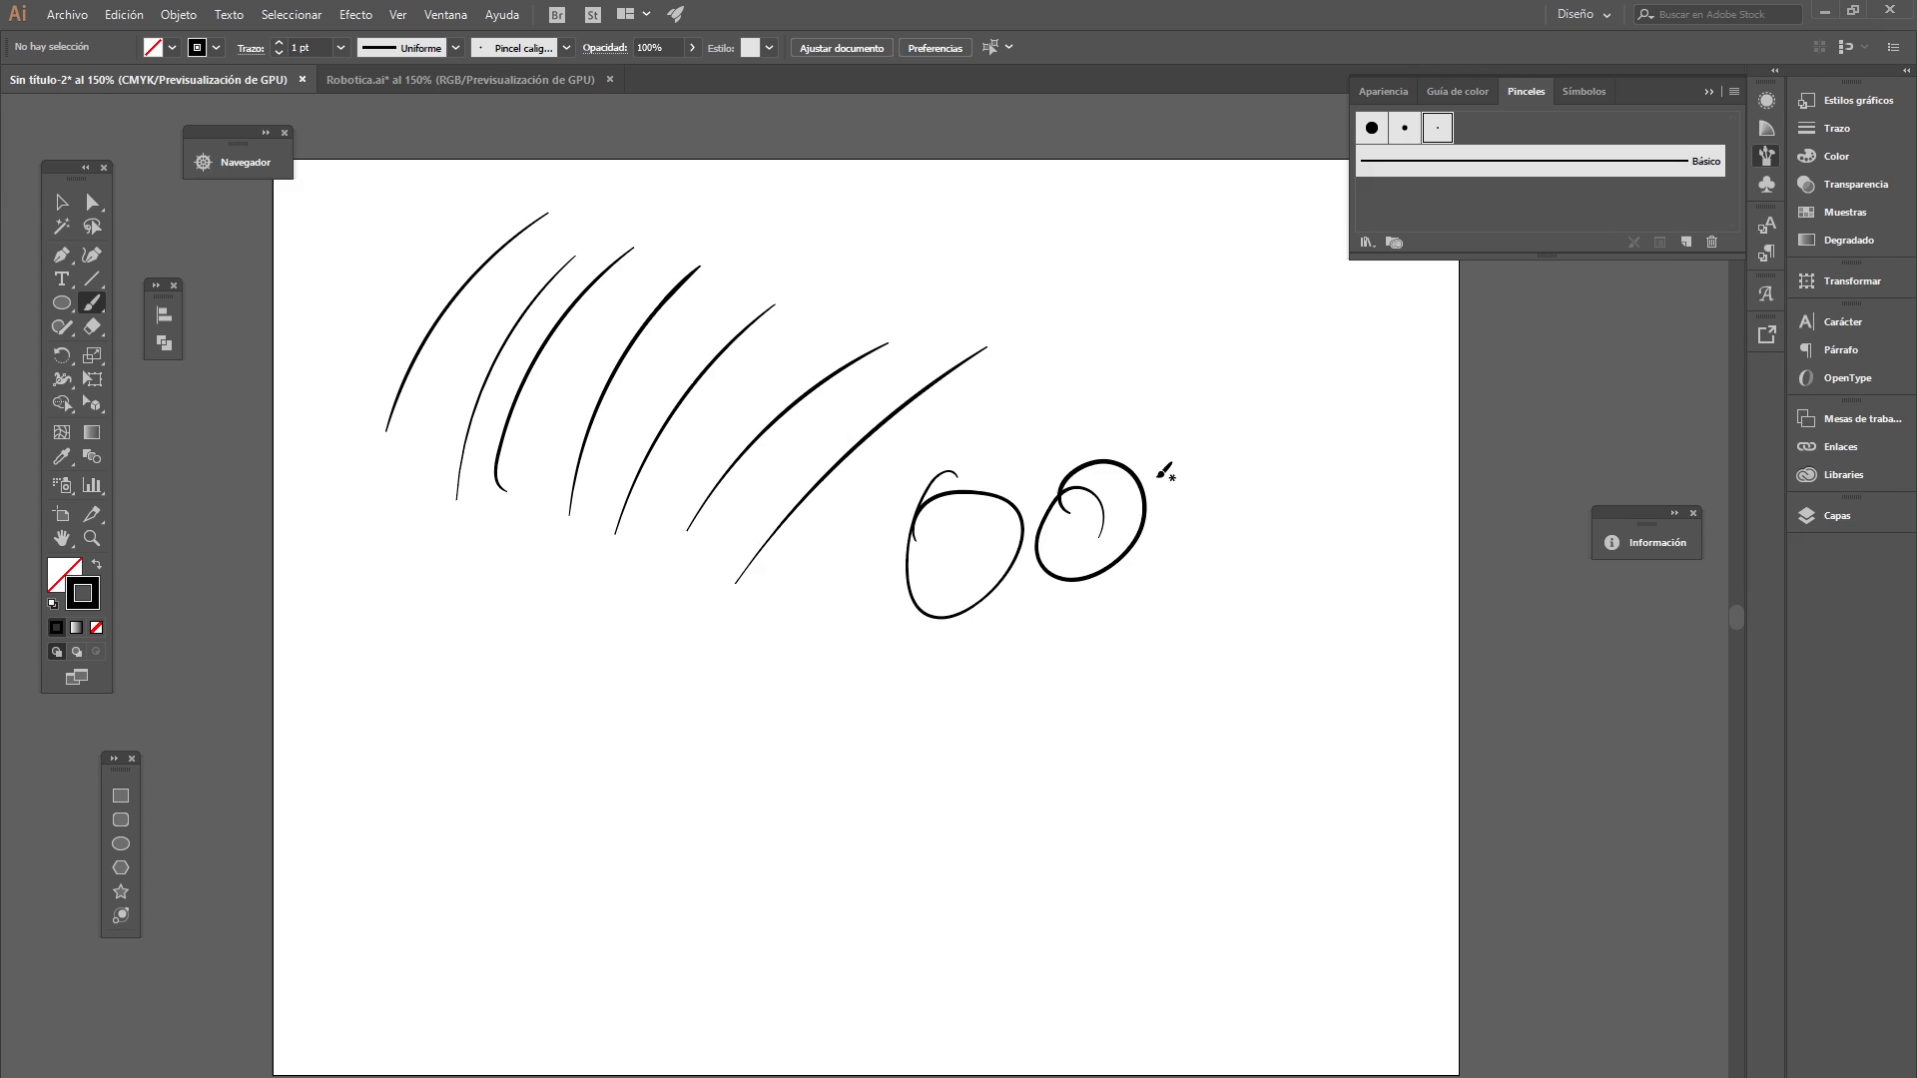
{"action": "mouse_move", "coordinate": [998, 410]}
{"action": "left_mouse_down"}
{"action": "mouse_move", "coordinate": [1063, 449]}
{"action": "mouse_move", "coordinate": [1099, 393]}
{"action": "left_mouse_up"}
{"action": "mouse_move", "coordinate": [1133, 321]}
{"action": "left_mouse_down"}
{"action": "mouse_move", "coordinate": [1106, 292]}
{"action": "mouse_move", "coordinate": [1031, 316]}
{"action": "left_mouse_up"}
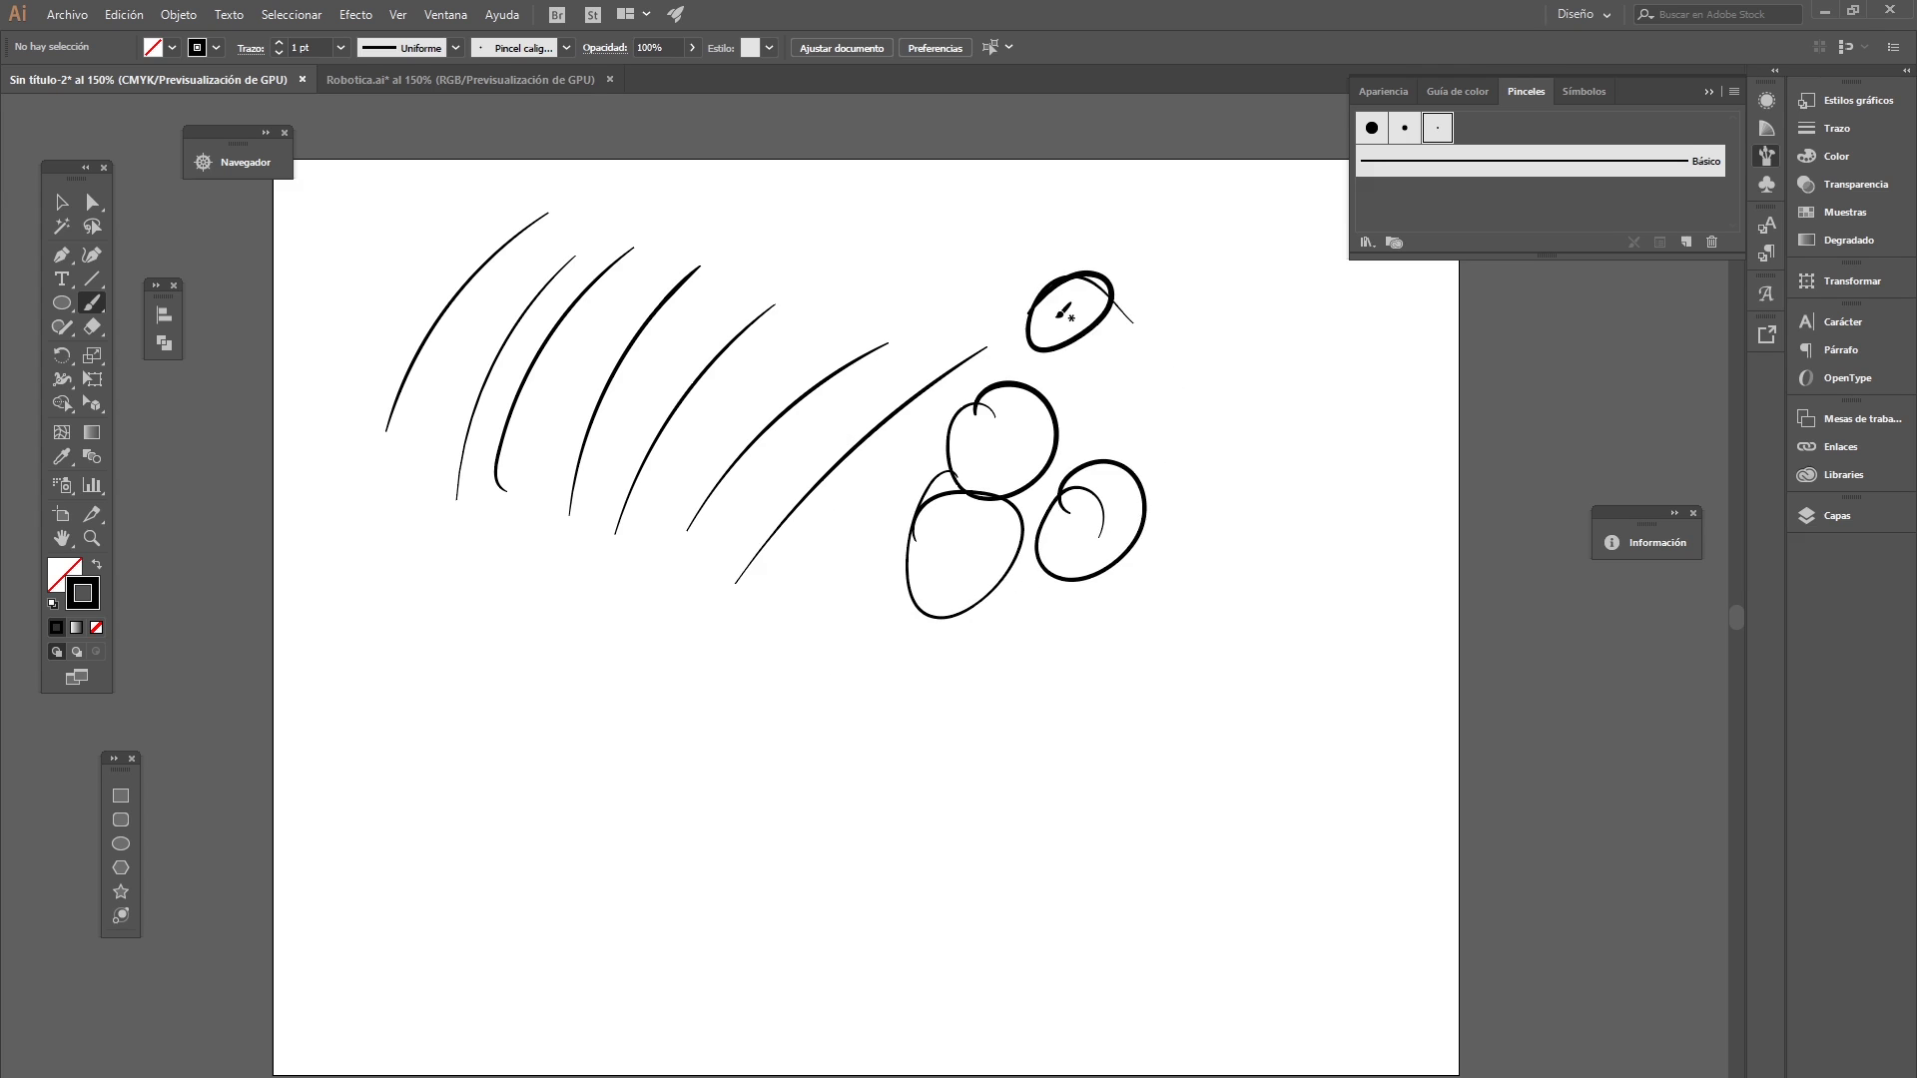
{"action": "mouse_move", "coordinate": [823, 604]}
{"action": "left_mouse_down"}
{"action": "mouse_move", "coordinate": [786, 686]}
{"action": "mouse_move", "coordinate": [859, 735]}
{"action": "left_mouse_up"}
{"action": "mouse_move", "coordinate": [934, 684]}
{"action": "left_mouse_down"}
{"action": "mouse_move", "coordinate": [896, 716]}
{"action": "mouse_move", "coordinate": [901, 689]}
{"action": "left_mouse_up"}
{"action": "mouse_move", "coordinate": [1131, 622]}
{"action": "left_mouse_down"}
{"action": "mouse_move", "coordinate": [1188, 699]}
{"action": "mouse_move", "coordinate": [1114, 634]}
{"action": "left_mouse_up"}
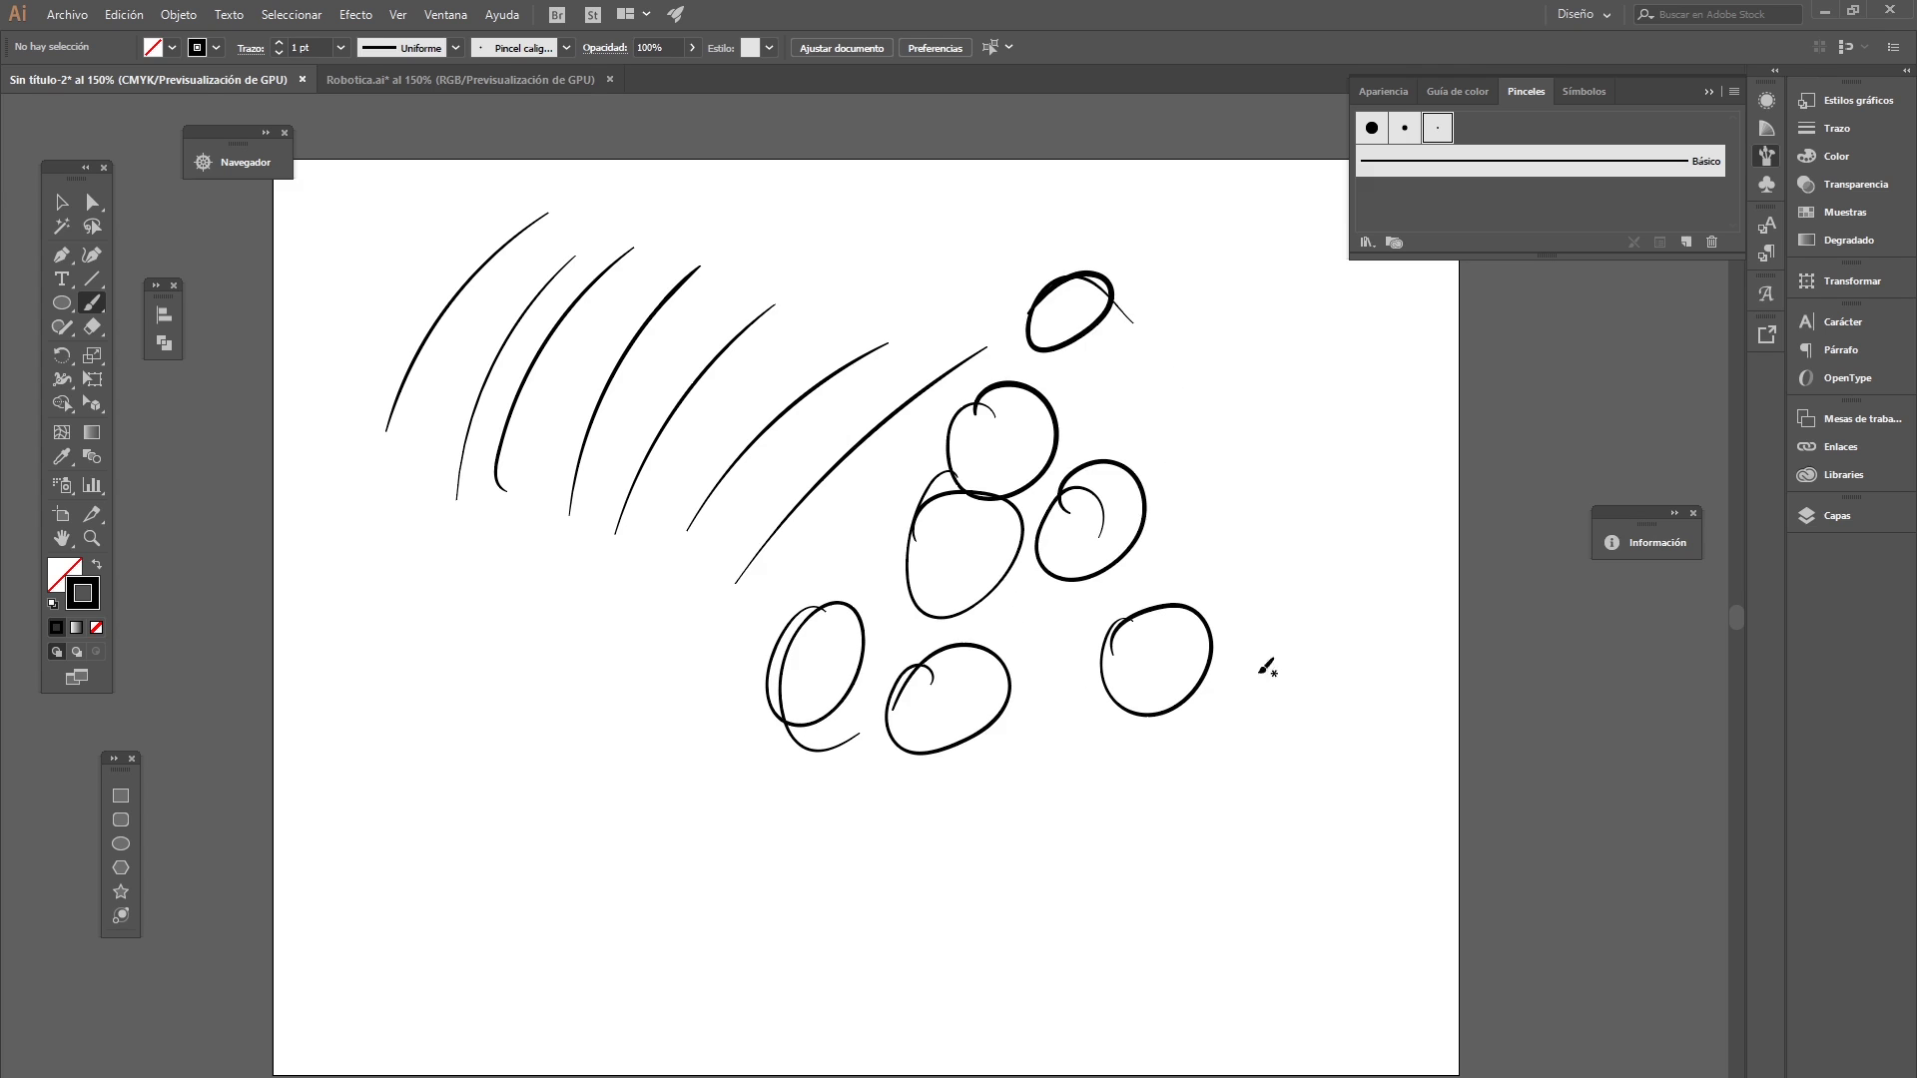
{"action": "left_click_drag", "start_coordinate": [1260, 502], "coordinate": [1226, 532]}
{"action": "left_click_drag", "start_coordinate": [1283, 329], "coordinate": [1306, 400]}
{"action": "left_click_drag", "start_coordinate": [1147, 372], "coordinate": [1105, 380]}
{"action": "left_click_drag", "start_coordinate": [927, 186], "coordinate": [882, 188]}
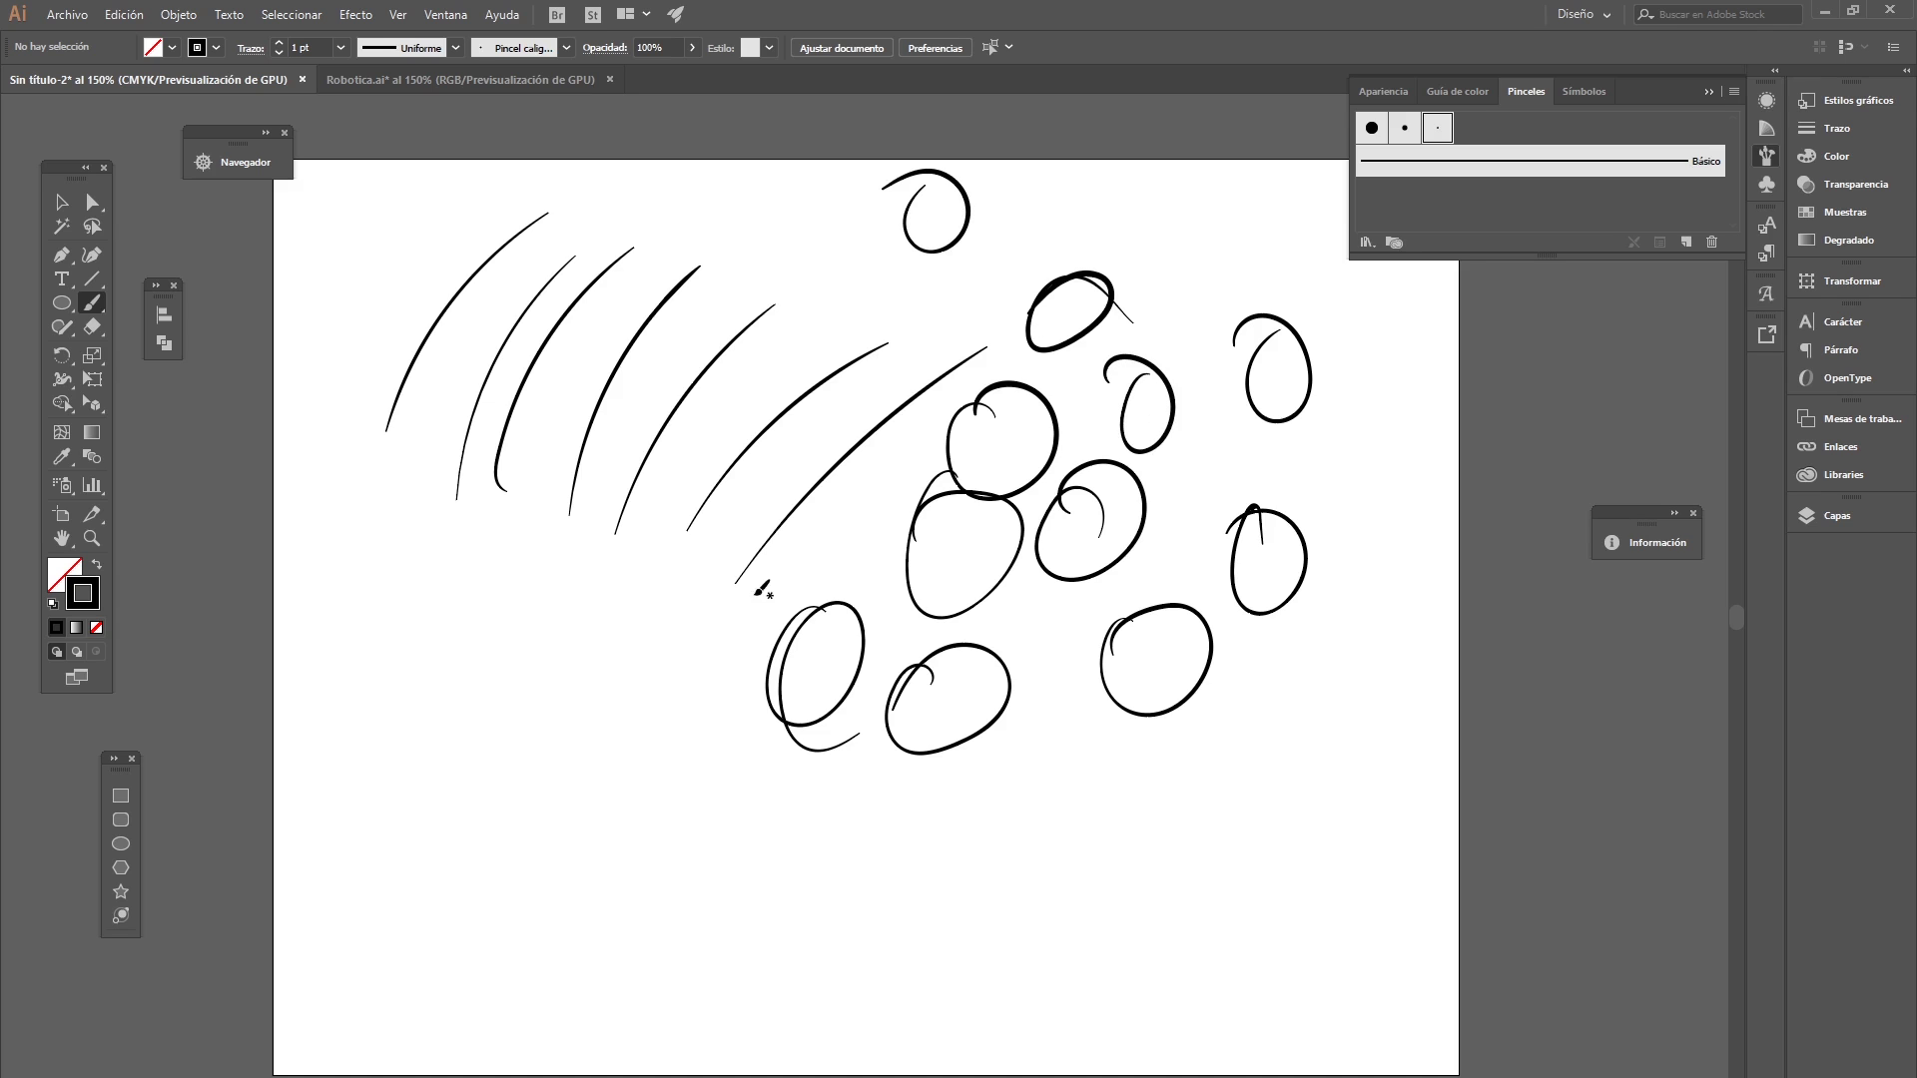
- Cross-hatch over the middle arcs with short diagonal strokes crossed by near-vertical ones
{"action": "left_click_drag", "start_coordinate": [674, 495], "coordinate": [755, 375]}
{"action": "left_click_drag", "start_coordinate": [686, 457], "coordinate": [783, 369]}
{"action": "mouse_move", "coordinate": [671, 520]}
{"action": "left_mouse_down"}
{"action": "mouse_move", "coordinate": [785, 386]}
{"action": "mouse_move", "coordinate": [796, 428]}
{"action": "left_mouse_up"}
{"action": "left_click_drag", "start_coordinate": [687, 587], "coordinate": [827, 440]}
{"action": "mouse_move", "coordinate": [710, 390]}
{"action": "left_mouse_down"}
{"action": "mouse_move", "coordinate": [714, 619]}
{"action": "mouse_move", "coordinate": [747, 567]}
{"action": "left_mouse_up"}
{"action": "left_click_drag", "start_coordinate": [765, 348], "coordinate": [785, 544]}
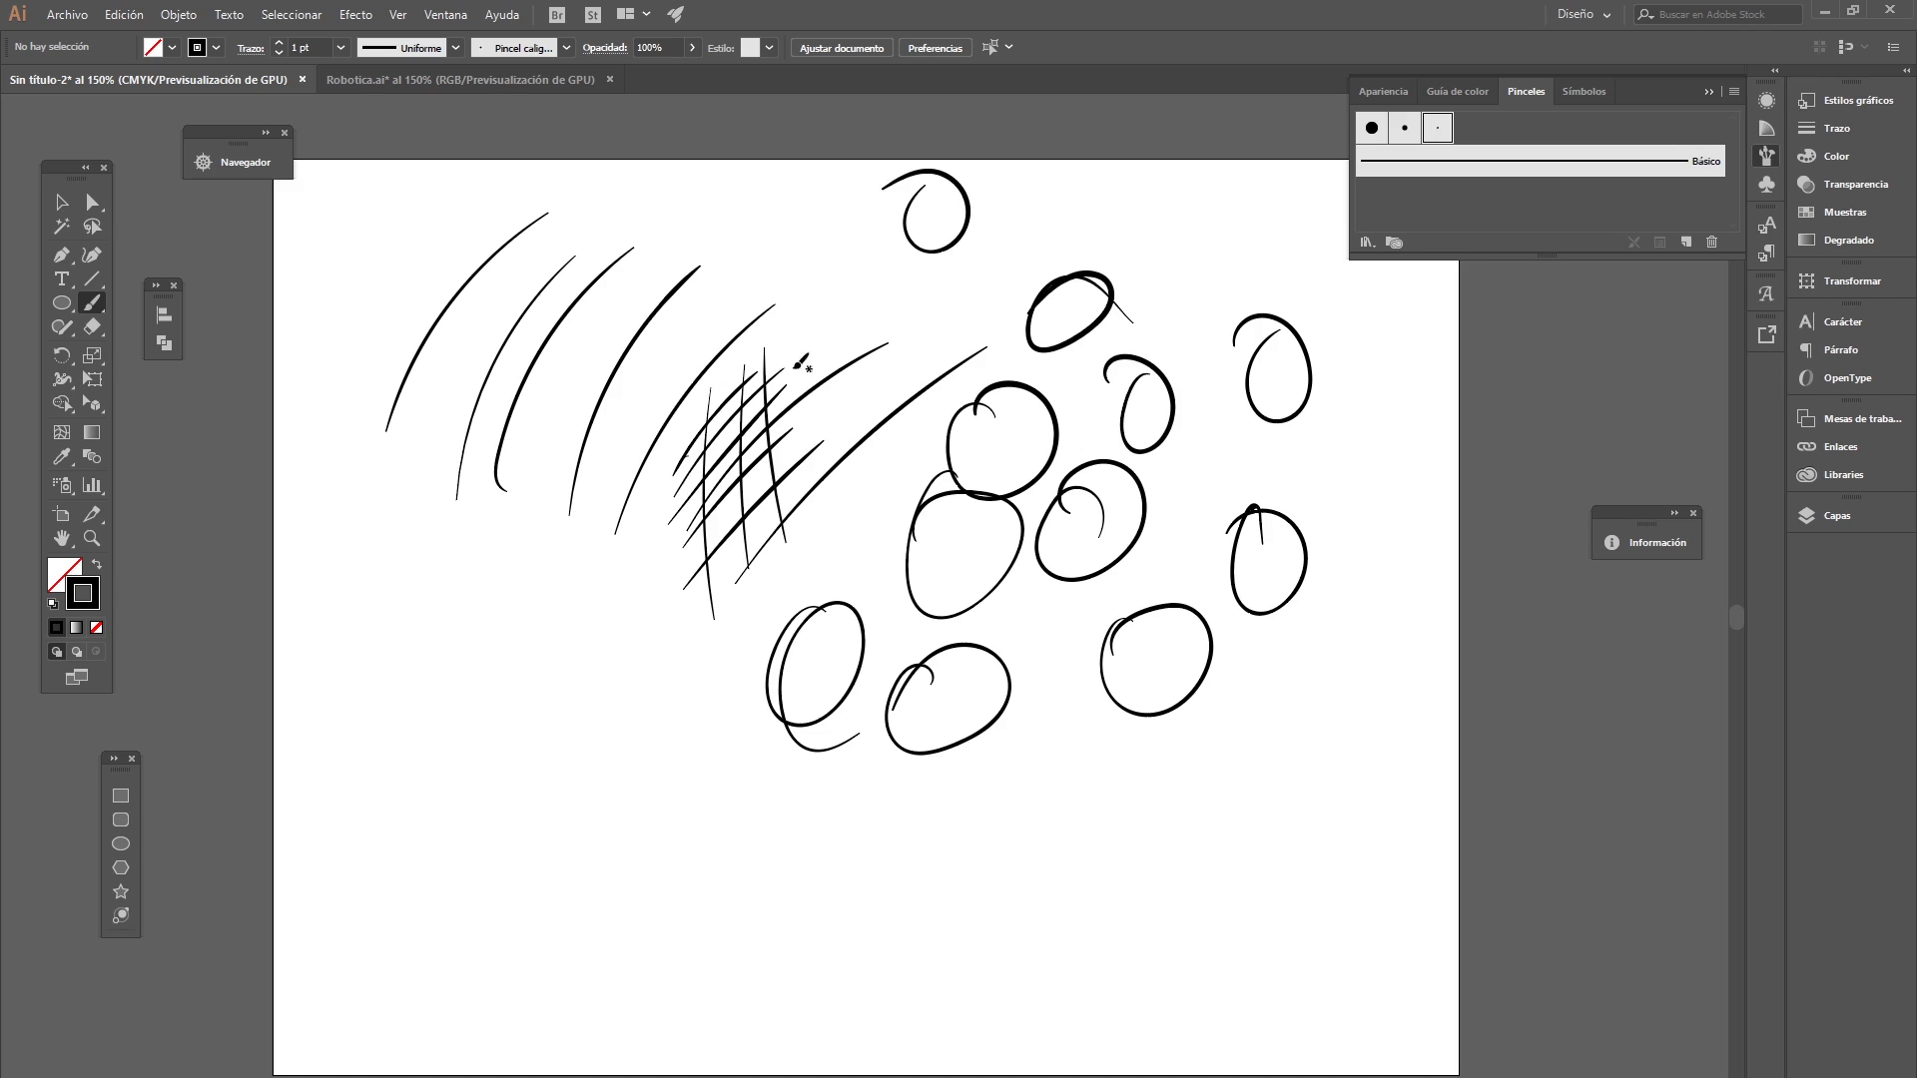
{"action": "left_click_drag", "start_coordinate": [703, 354], "coordinate": [717, 485]}
{"action": "left_click_drag", "start_coordinate": [737, 301], "coordinate": [751, 429]}
{"action": "left_click_drag", "start_coordinate": [771, 275], "coordinate": [792, 430]}
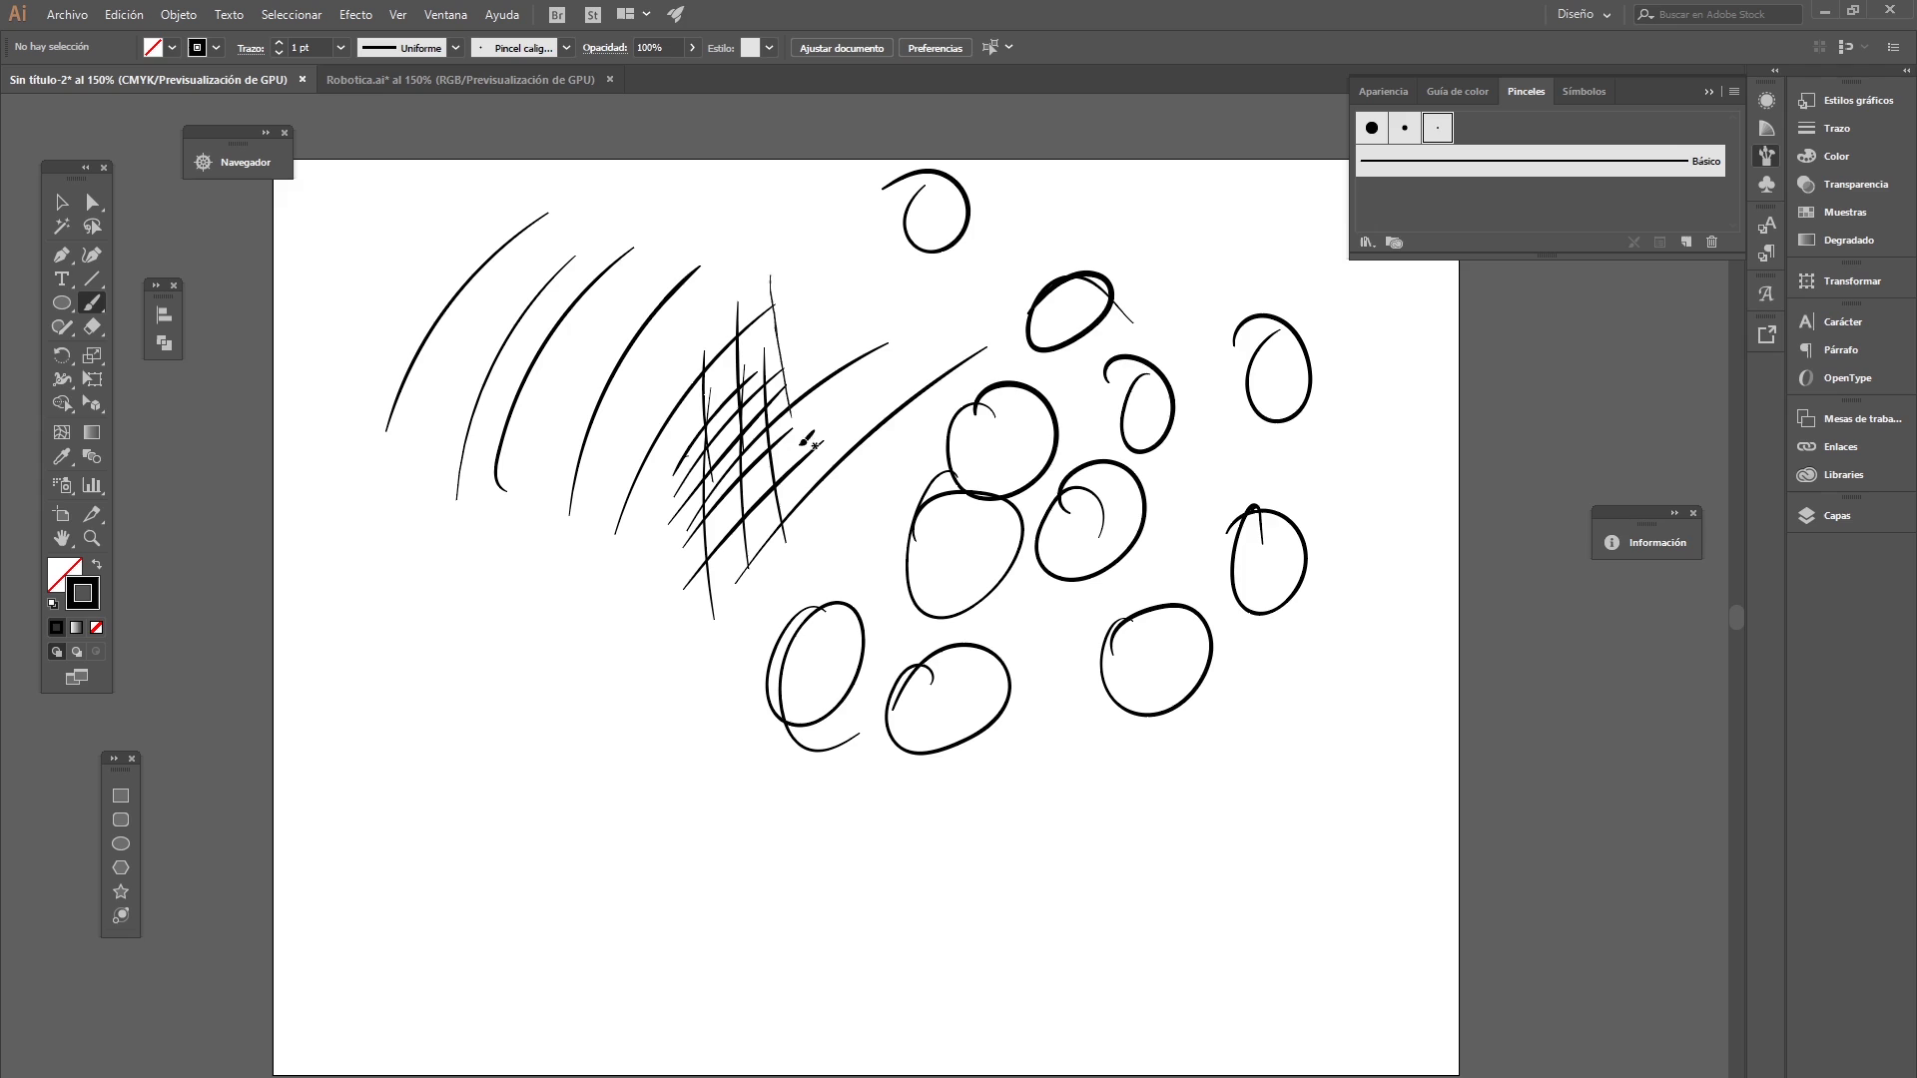
{"action": "left_click_drag", "start_coordinate": [707, 322], "coordinate": [726, 456]}
- Shade the lower left of the oval beside the arcs with small cross-hatching strokes
{"action": "mouse_move", "coordinate": [937, 508]}
{"action": "left_mouse_down"}
{"action": "mouse_move", "coordinate": [918, 552]}
{"action": "mouse_move", "coordinate": [954, 539]}
{"action": "left_mouse_up"}
{"action": "left_click_drag", "start_coordinate": [931, 604], "coordinate": [967, 553]}
{"action": "mouse_move", "coordinate": [956, 611]}
{"action": "left_mouse_down"}
{"action": "mouse_move", "coordinate": [992, 567]}
{"action": "mouse_move", "coordinate": [942, 521]}
{"action": "mouse_move", "coordinate": [918, 556]}
{"action": "mouse_move", "coordinate": [964, 633]}
{"action": "left_mouse_up"}
{"action": "mouse_move", "coordinate": [920, 530]}
{"action": "left_mouse_down"}
{"action": "mouse_move", "coordinate": [992, 619]}
{"action": "mouse_move", "coordinate": [1008, 603]}
{"action": "mouse_move", "coordinate": [982, 587]}
{"action": "left_mouse_up"}
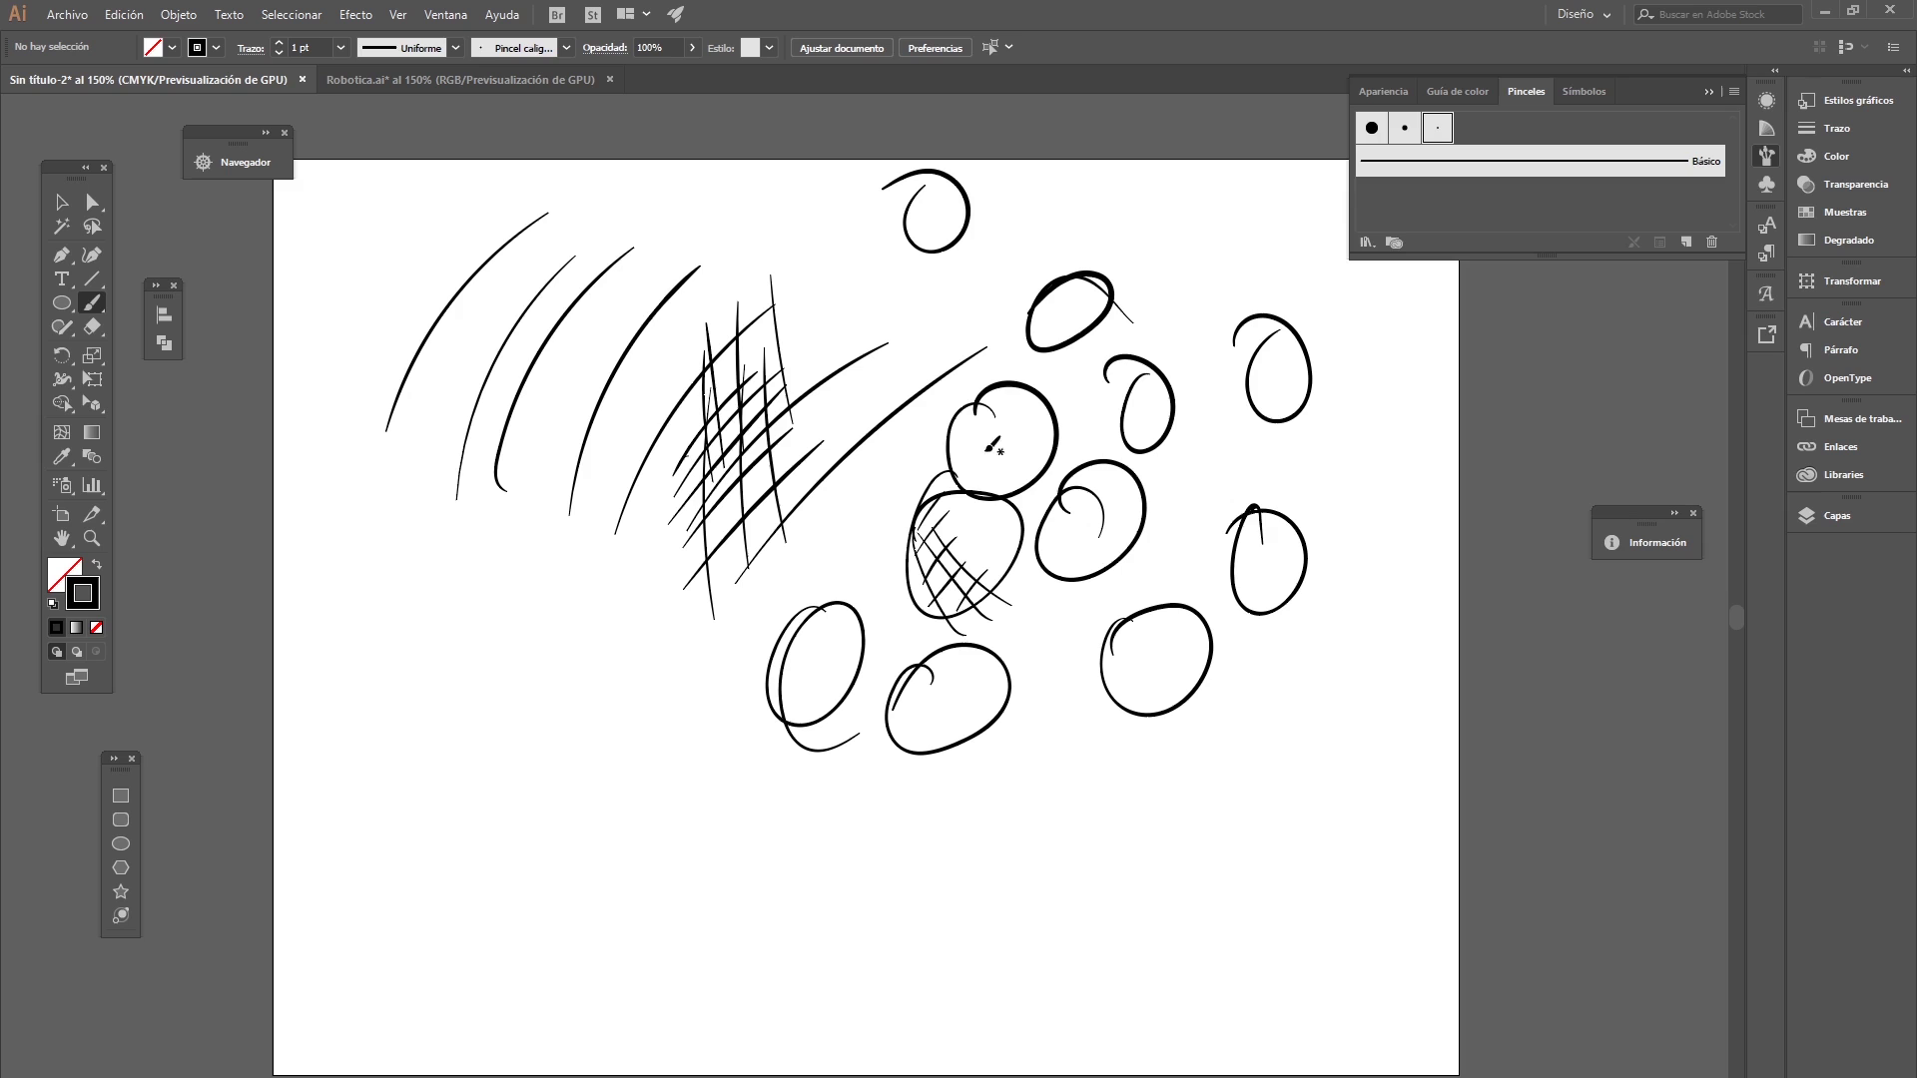
- Delete all the test arcs, circles and cross-hatching from the artboard
{"action": "left_click", "coordinate": [61, 202]}
{"action": "mouse_move", "coordinate": [415, 187]}
{"action": "left_mouse_down"}
{"action": "mouse_move", "coordinate": [655, 189]}
{"action": "mouse_move", "coordinate": [1395, 771]}
{"action": "left_mouse_up"}
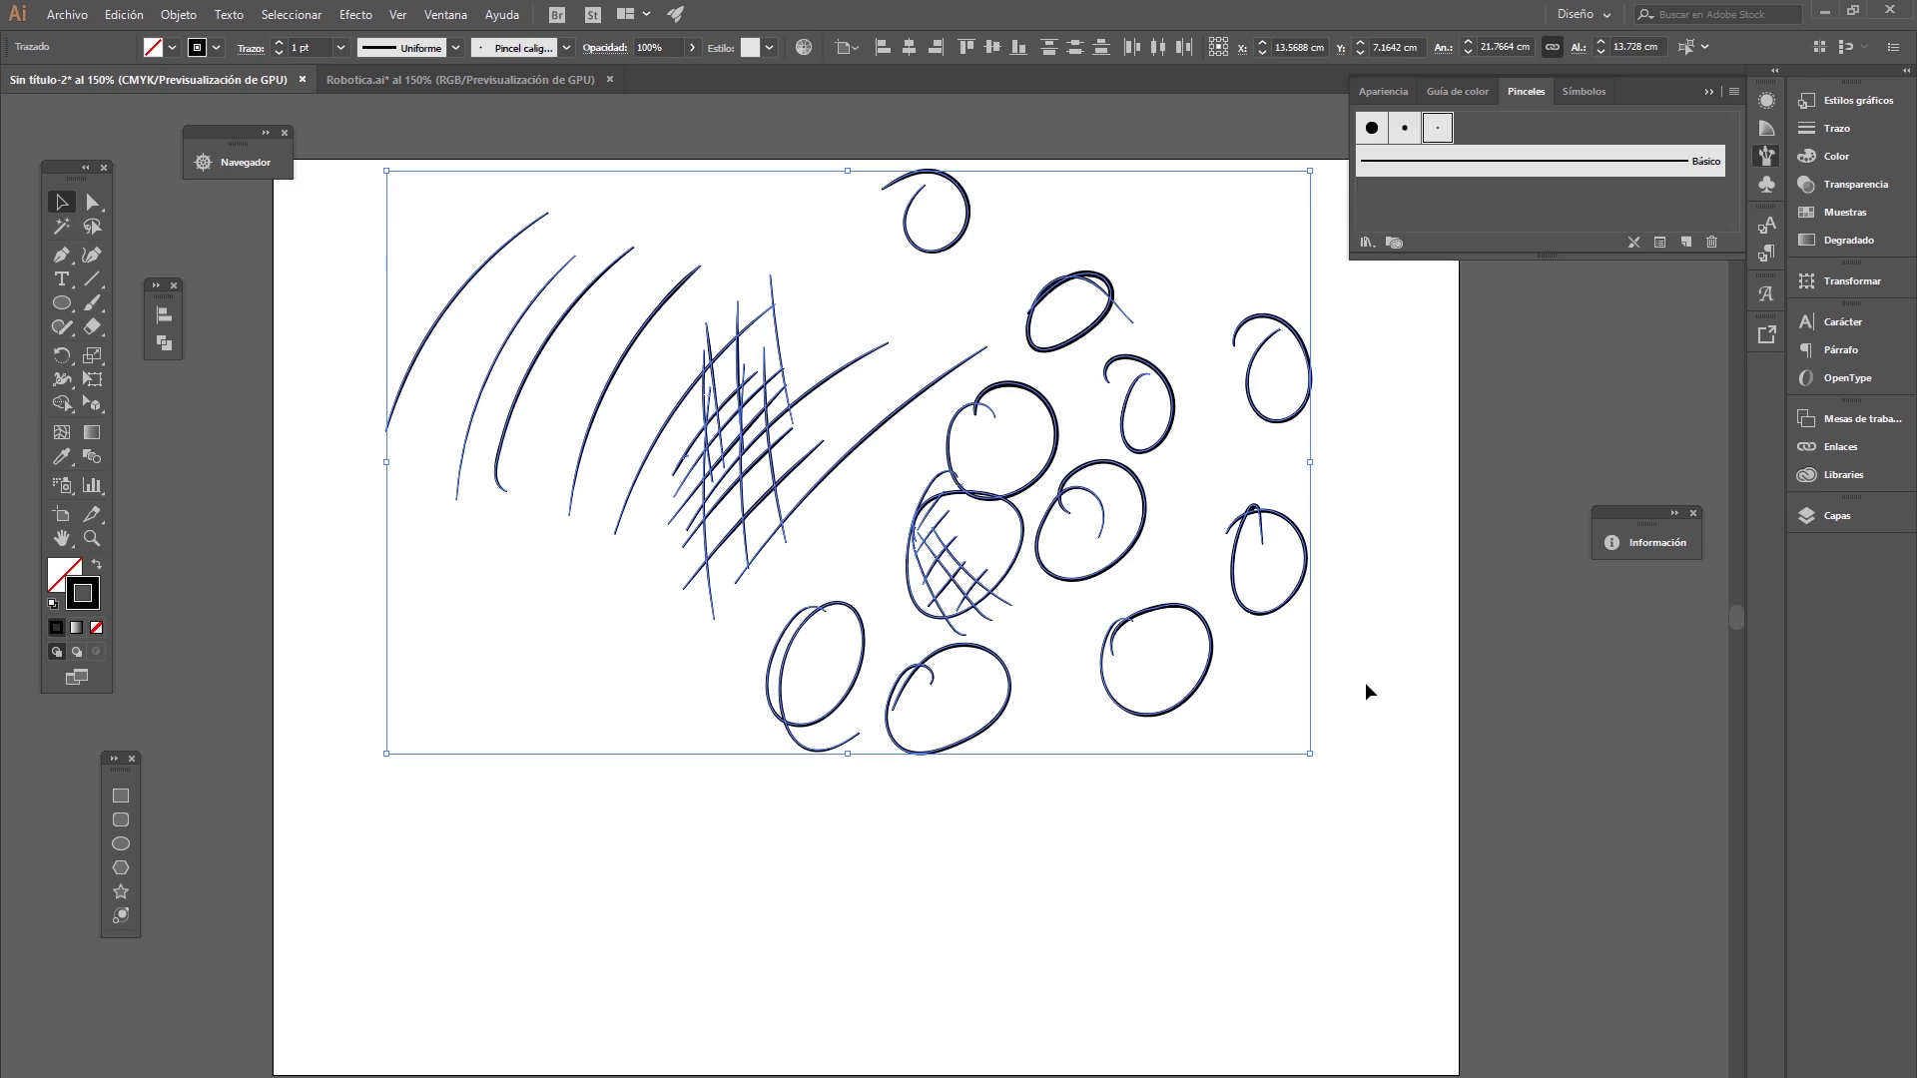
{"action": "key", "text": "Delete"}
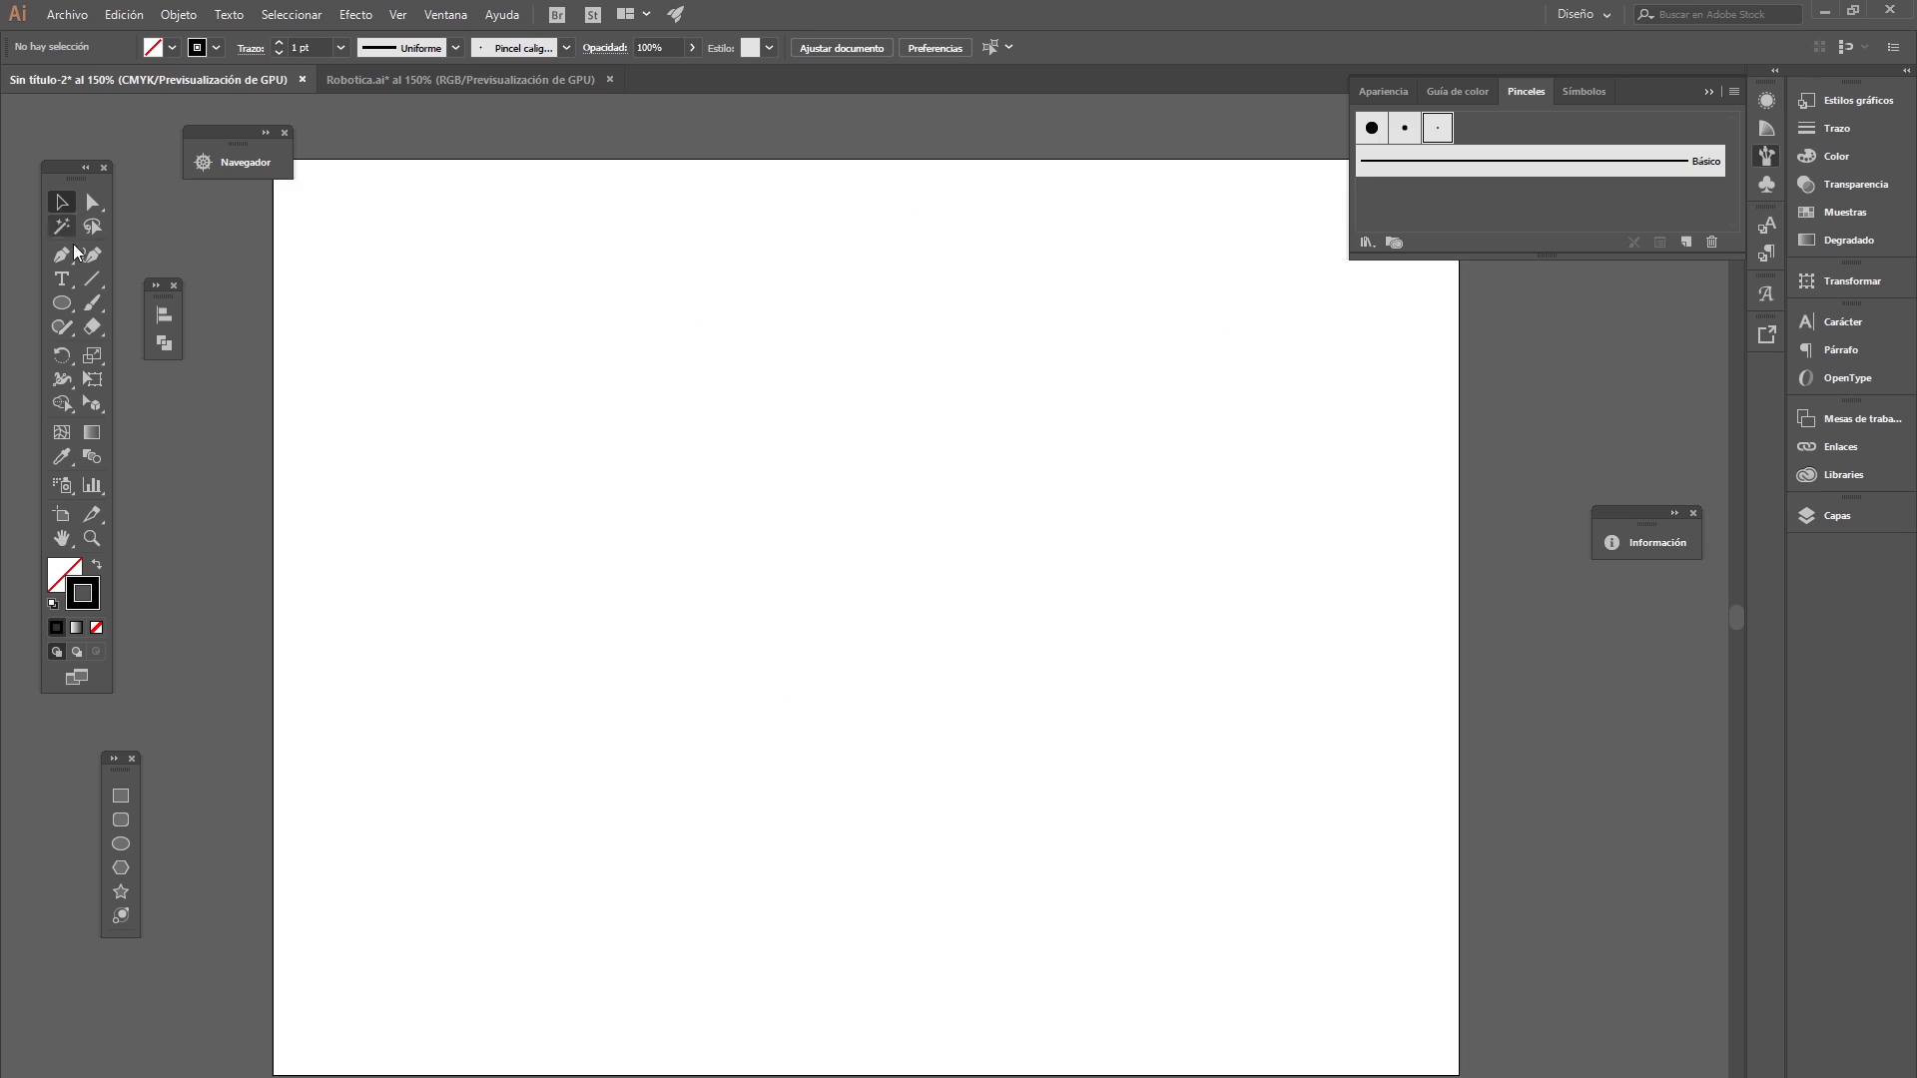
- Paint a small ghost with dot eyes, a wavy mouth and a jagged hem near the upper middle, using the mid-sized calligraphic brush
{"action": "left_click", "coordinate": [93, 303]}
{"action": "left_click", "coordinate": [1405, 130]}
{"action": "mouse_move", "coordinate": [737, 460]}
{"action": "left_mouse_down"}
{"action": "mouse_move", "coordinate": [817, 289]}
{"action": "mouse_move", "coordinate": [882, 447]}
{"action": "left_mouse_up"}
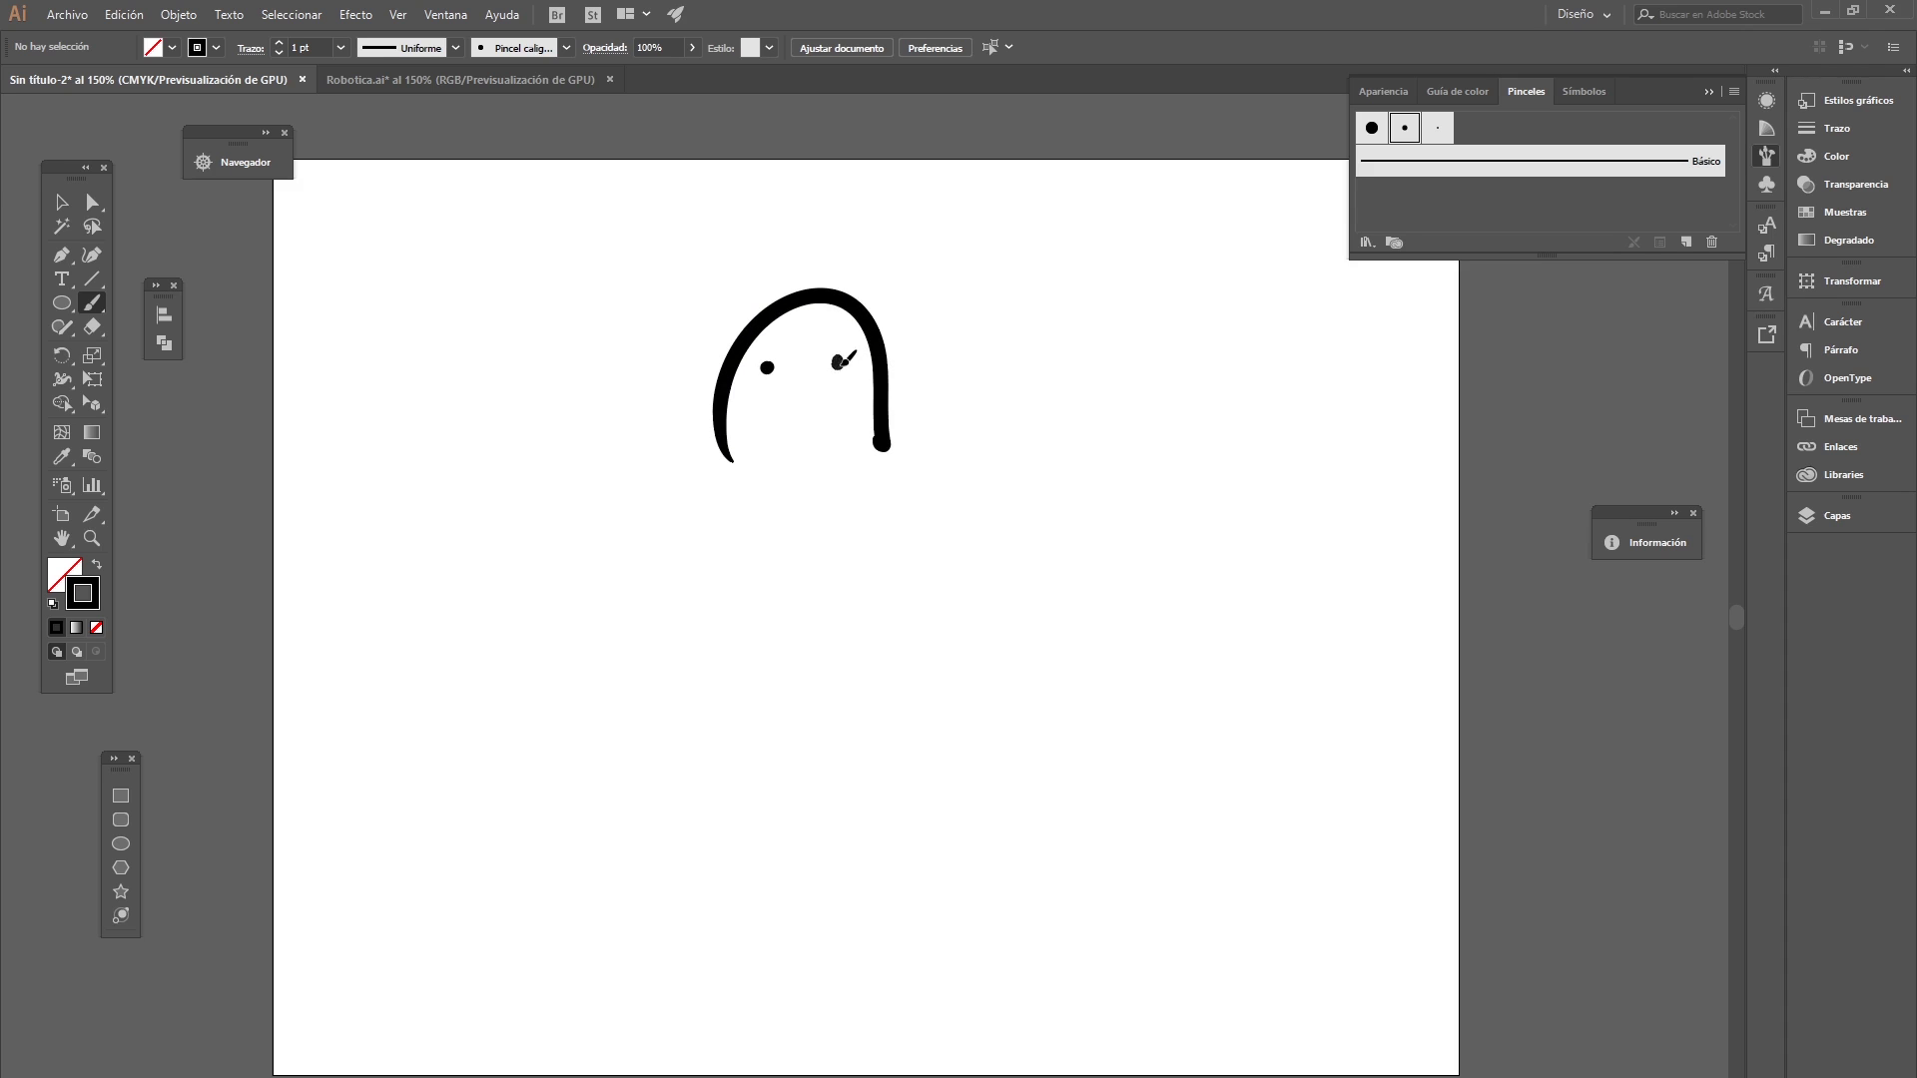
{"action": "left_click_drag", "start_coordinate": [778, 402], "coordinate": [835, 398]}
{"action": "mouse_move", "coordinate": [731, 460]}
{"action": "left_mouse_down"}
{"action": "mouse_move", "coordinate": [859, 464]}
{"action": "mouse_move", "coordinate": [899, 425]}
{"action": "left_mouse_up"}
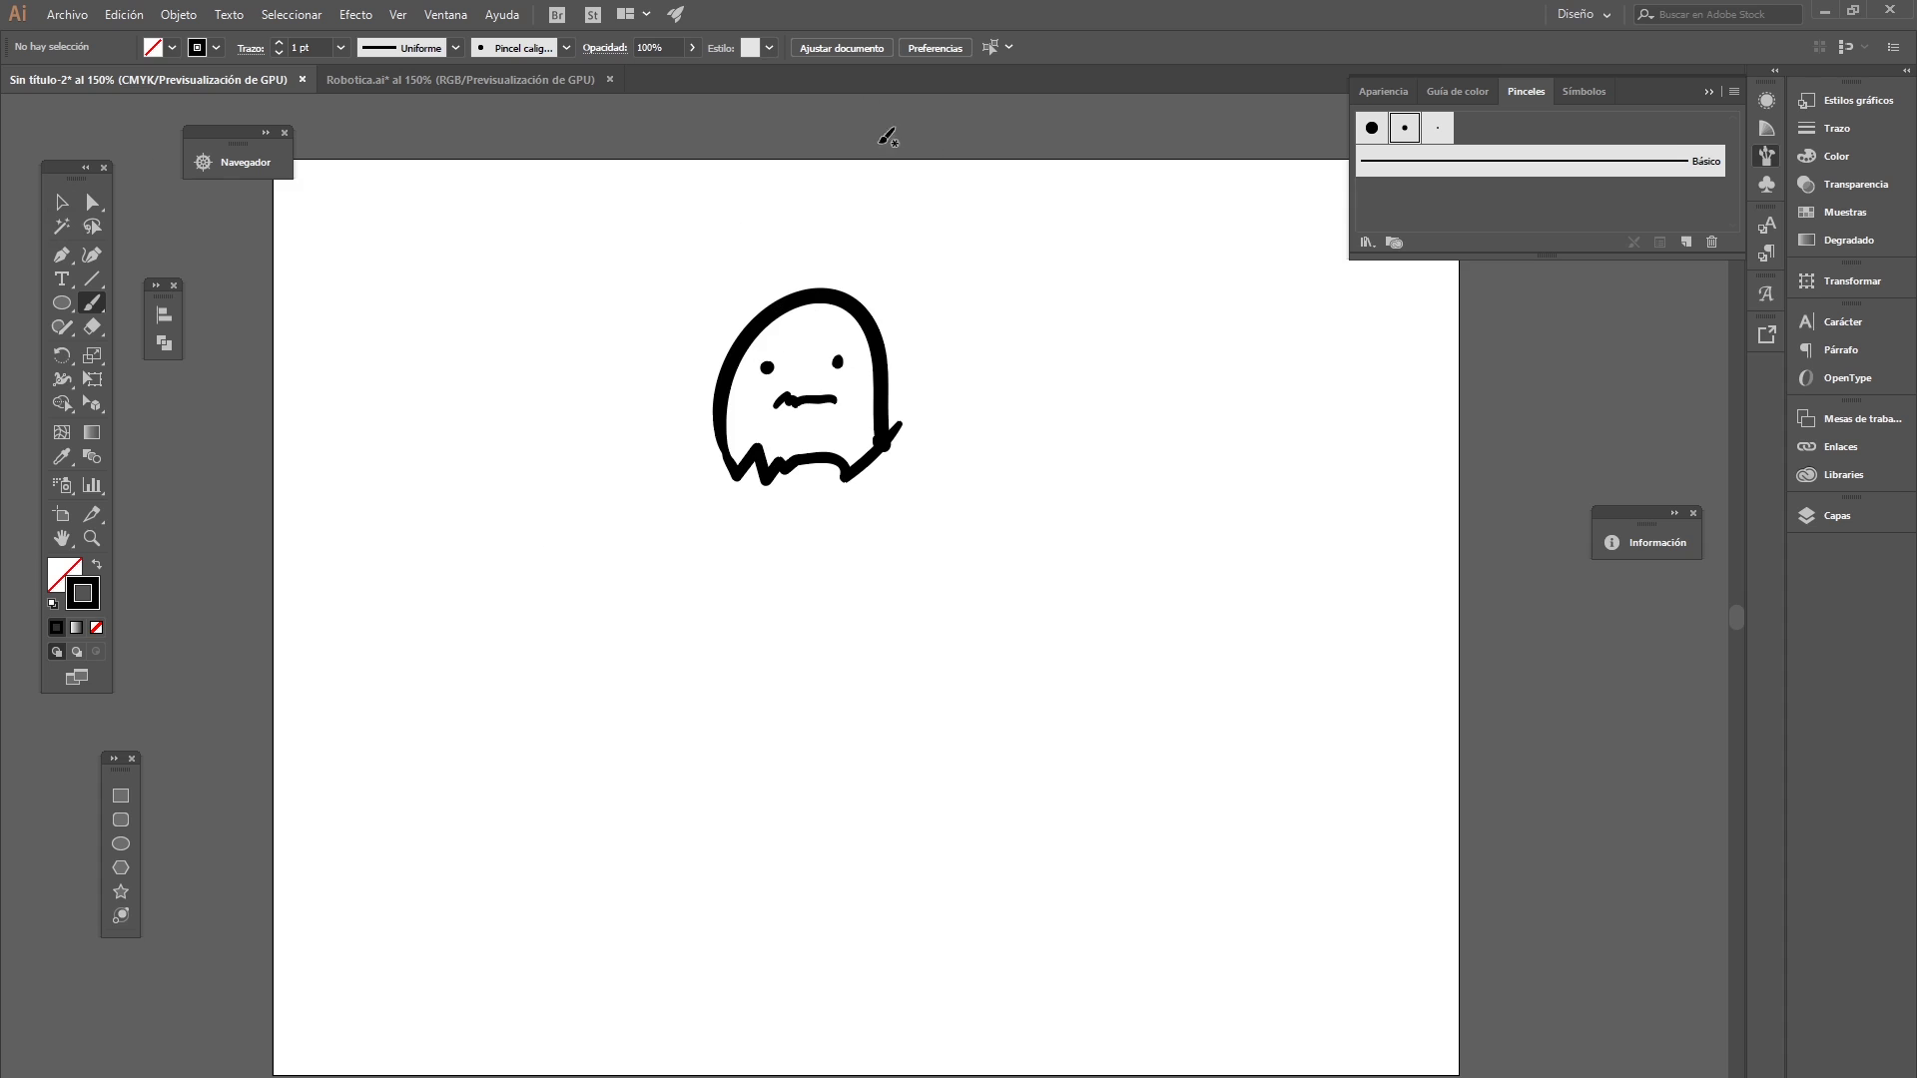
- Paint a second, taller ghost with curved half-closed eyes, a wavy smile and a wavy hem beside the first one
{"action": "mouse_move", "coordinate": [979, 483]}
{"action": "left_mouse_down"}
{"action": "mouse_move", "coordinate": [1073, 281]}
{"action": "mouse_move", "coordinate": [1164, 431]}
{"action": "mouse_move", "coordinate": [1164, 505]}
{"action": "left_mouse_up"}
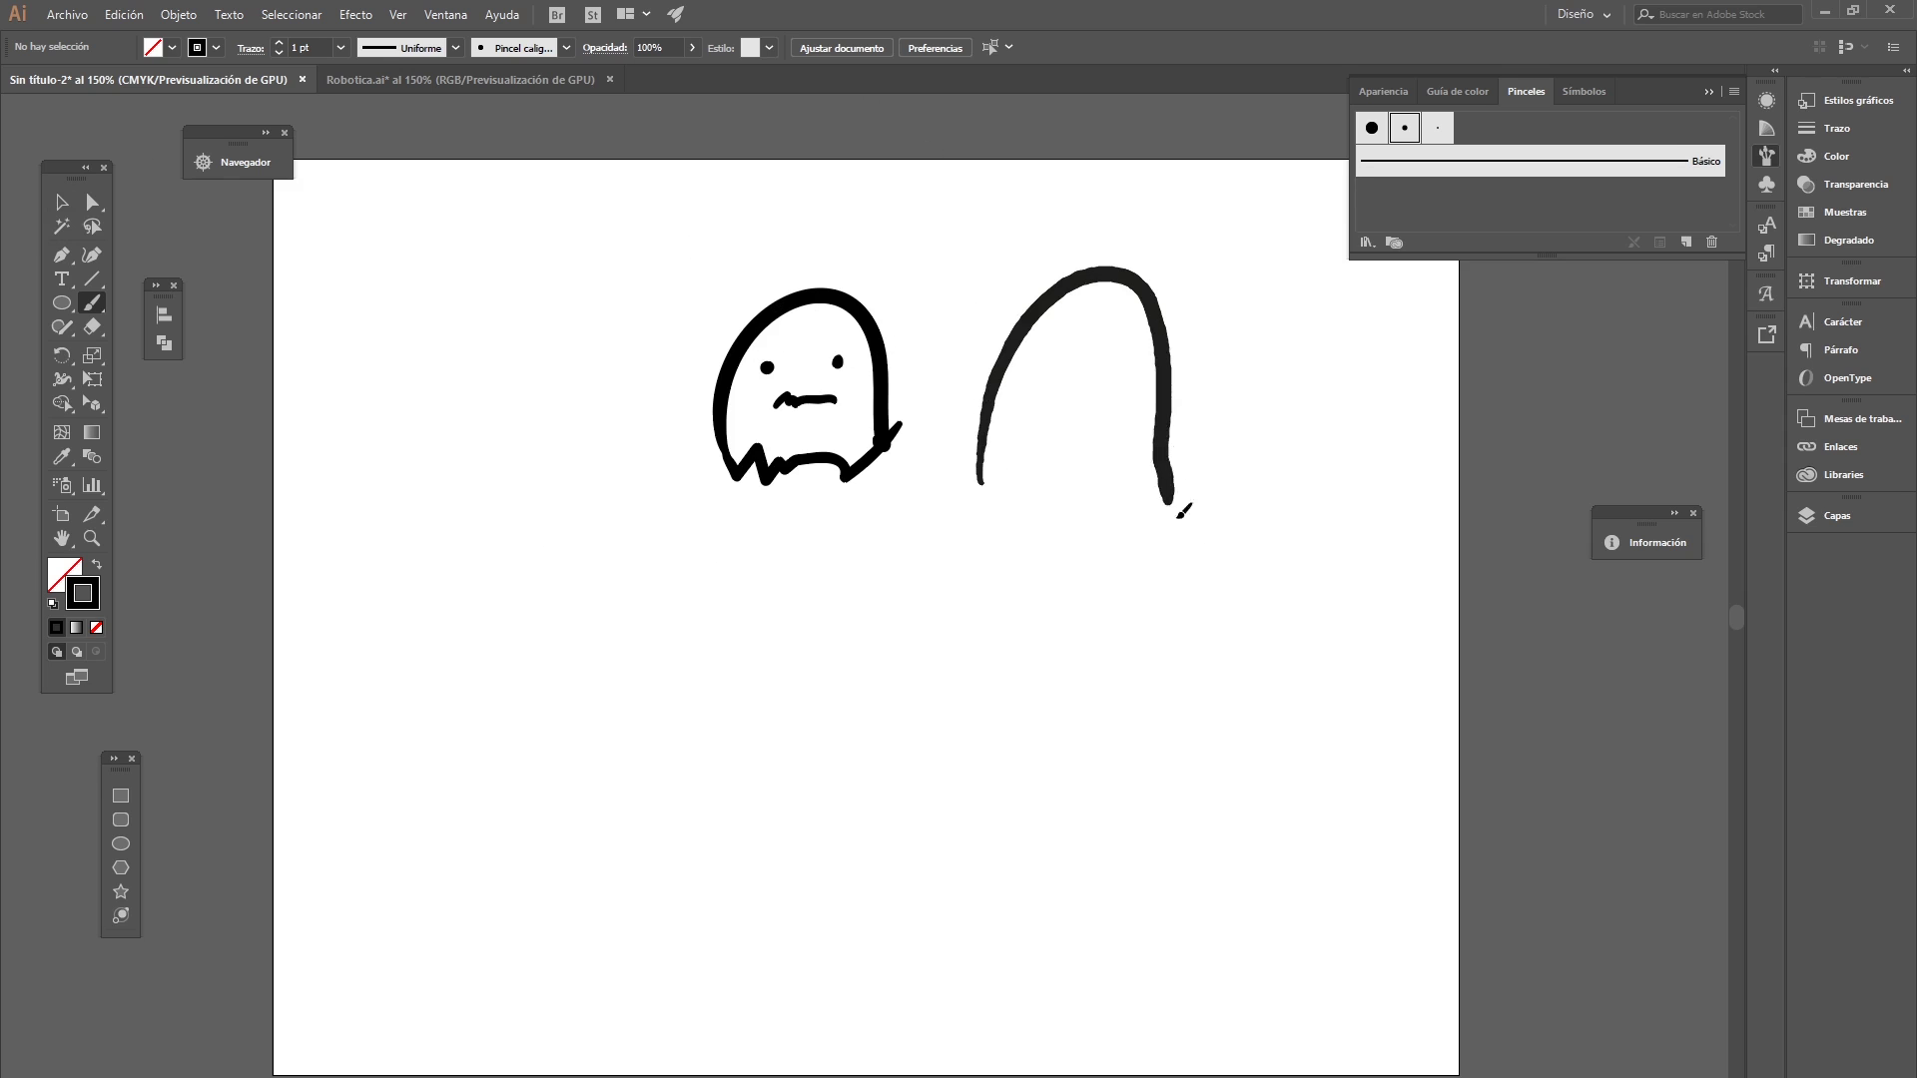
{"action": "left_click_drag", "start_coordinate": [1047, 348], "coordinate": [1153, 352]}
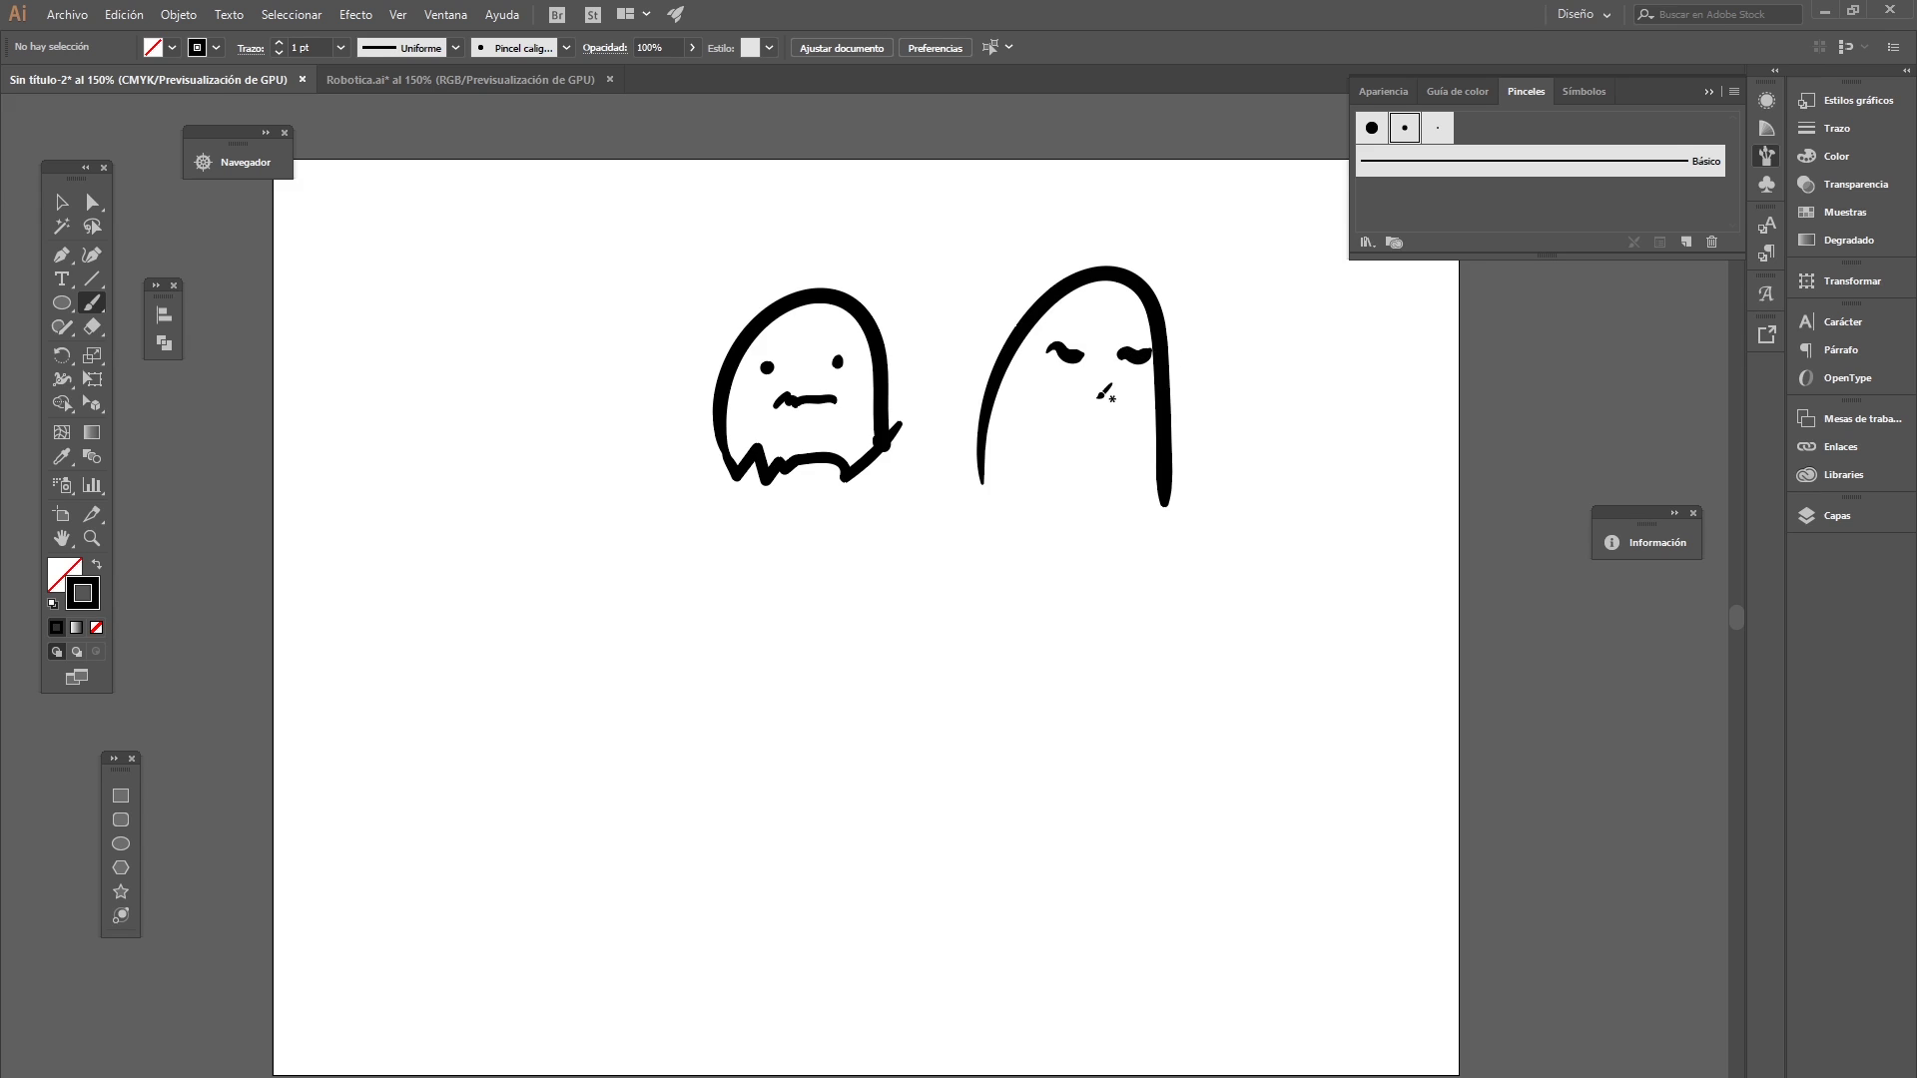
{"action": "left_click_drag", "start_coordinate": [1073, 401], "coordinate": [1143, 395]}
{"action": "left_click_drag", "start_coordinate": [979, 477], "coordinate": [1210, 484]}
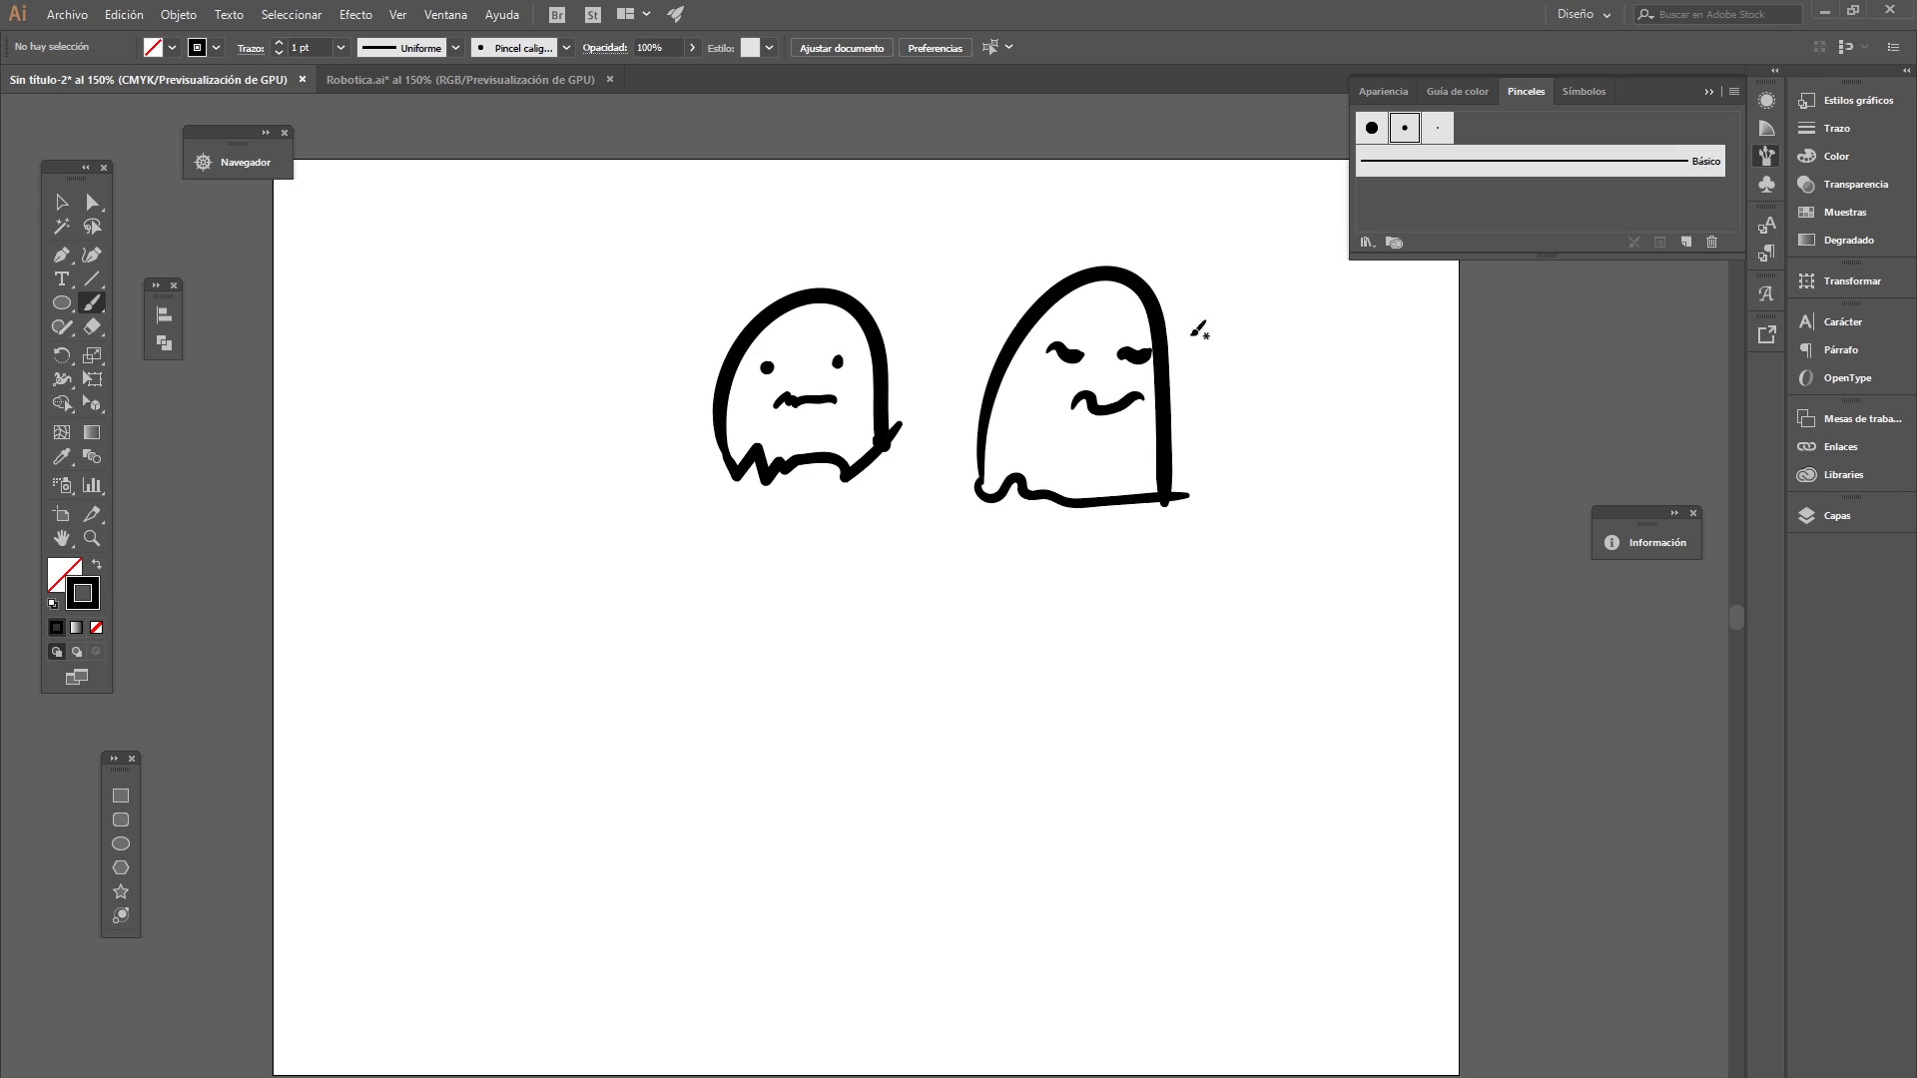
- Select both painted ghosts and delete them
{"action": "left_click", "coordinate": [62, 211]}
{"action": "mouse_move", "coordinate": [599, 250]}
{"action": "left_mouse_down"}
{"action": "mouse_move", "coordinate": [1117, 683]}
{"action": "mouse_move", "coordinate": [1240, 603]}
{"action": "left_mouse_up"}
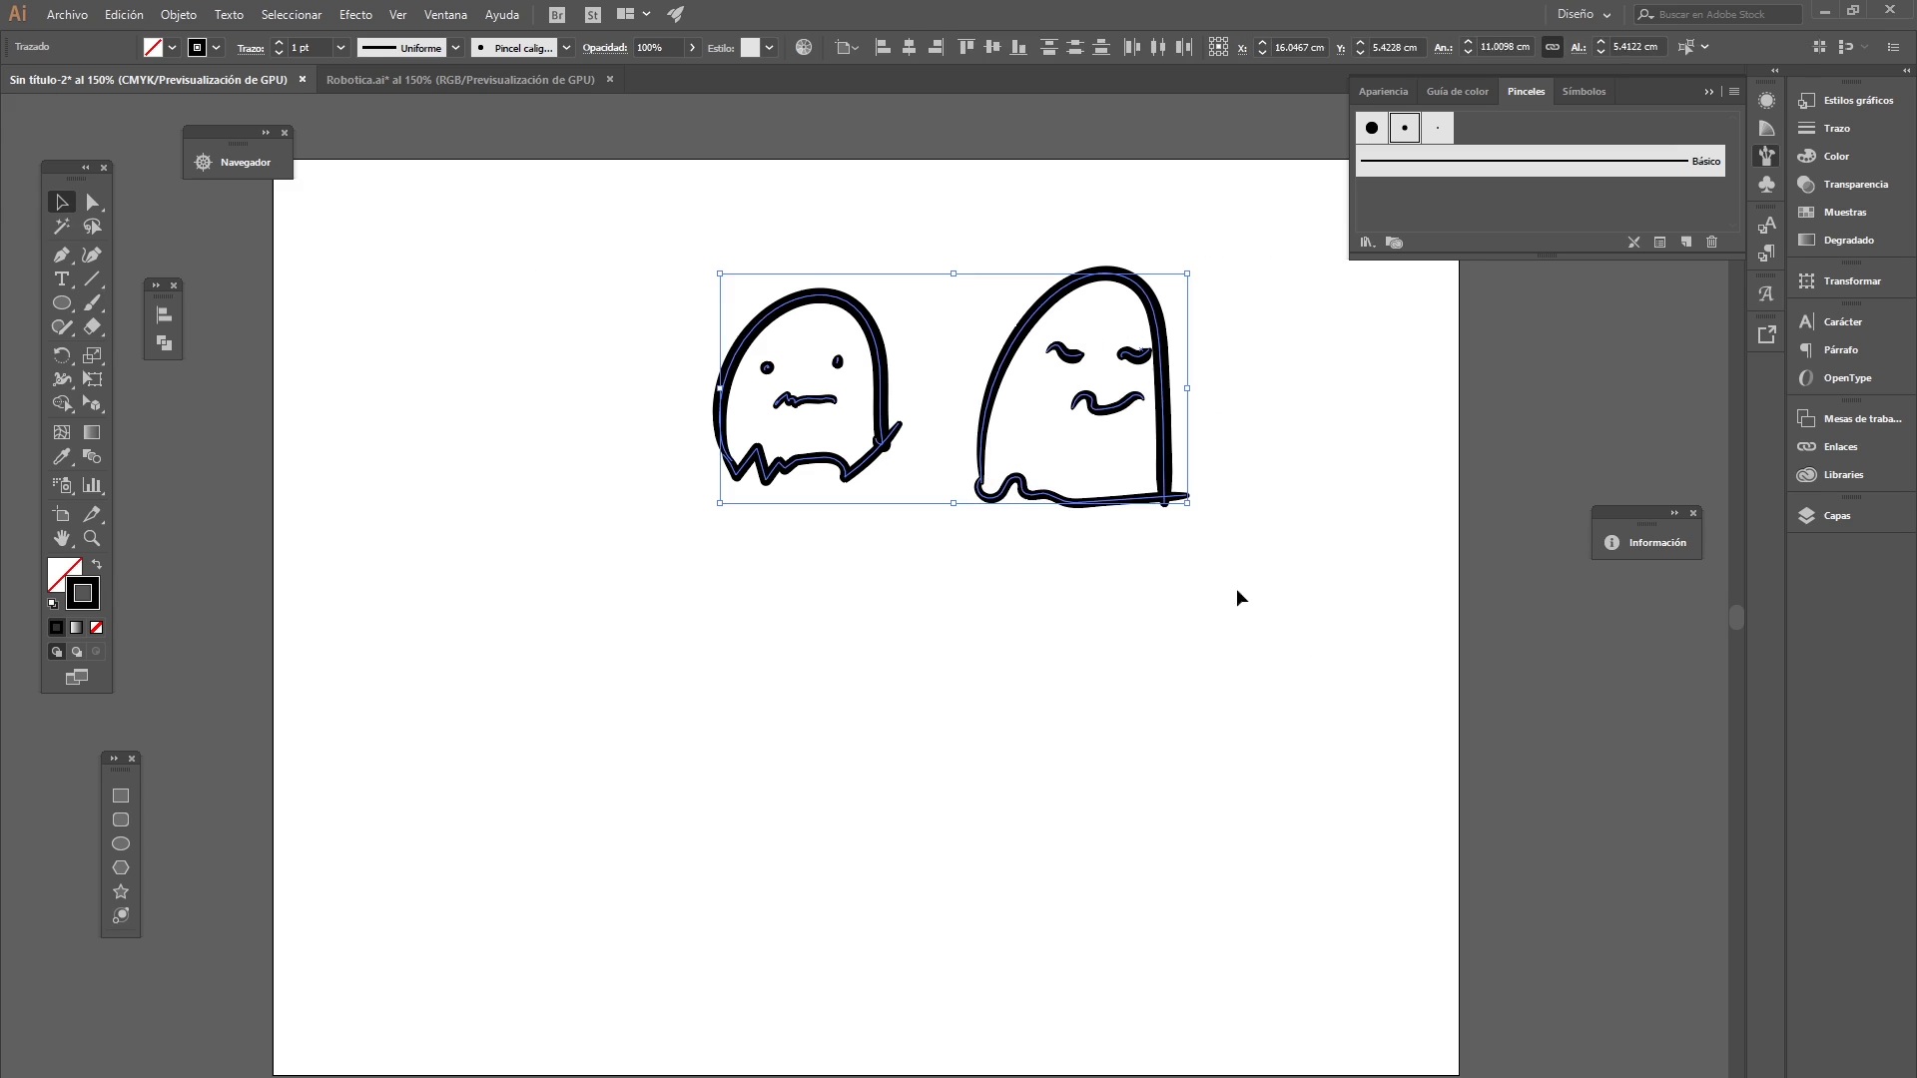
{"action": "key", "text": "Delete"}
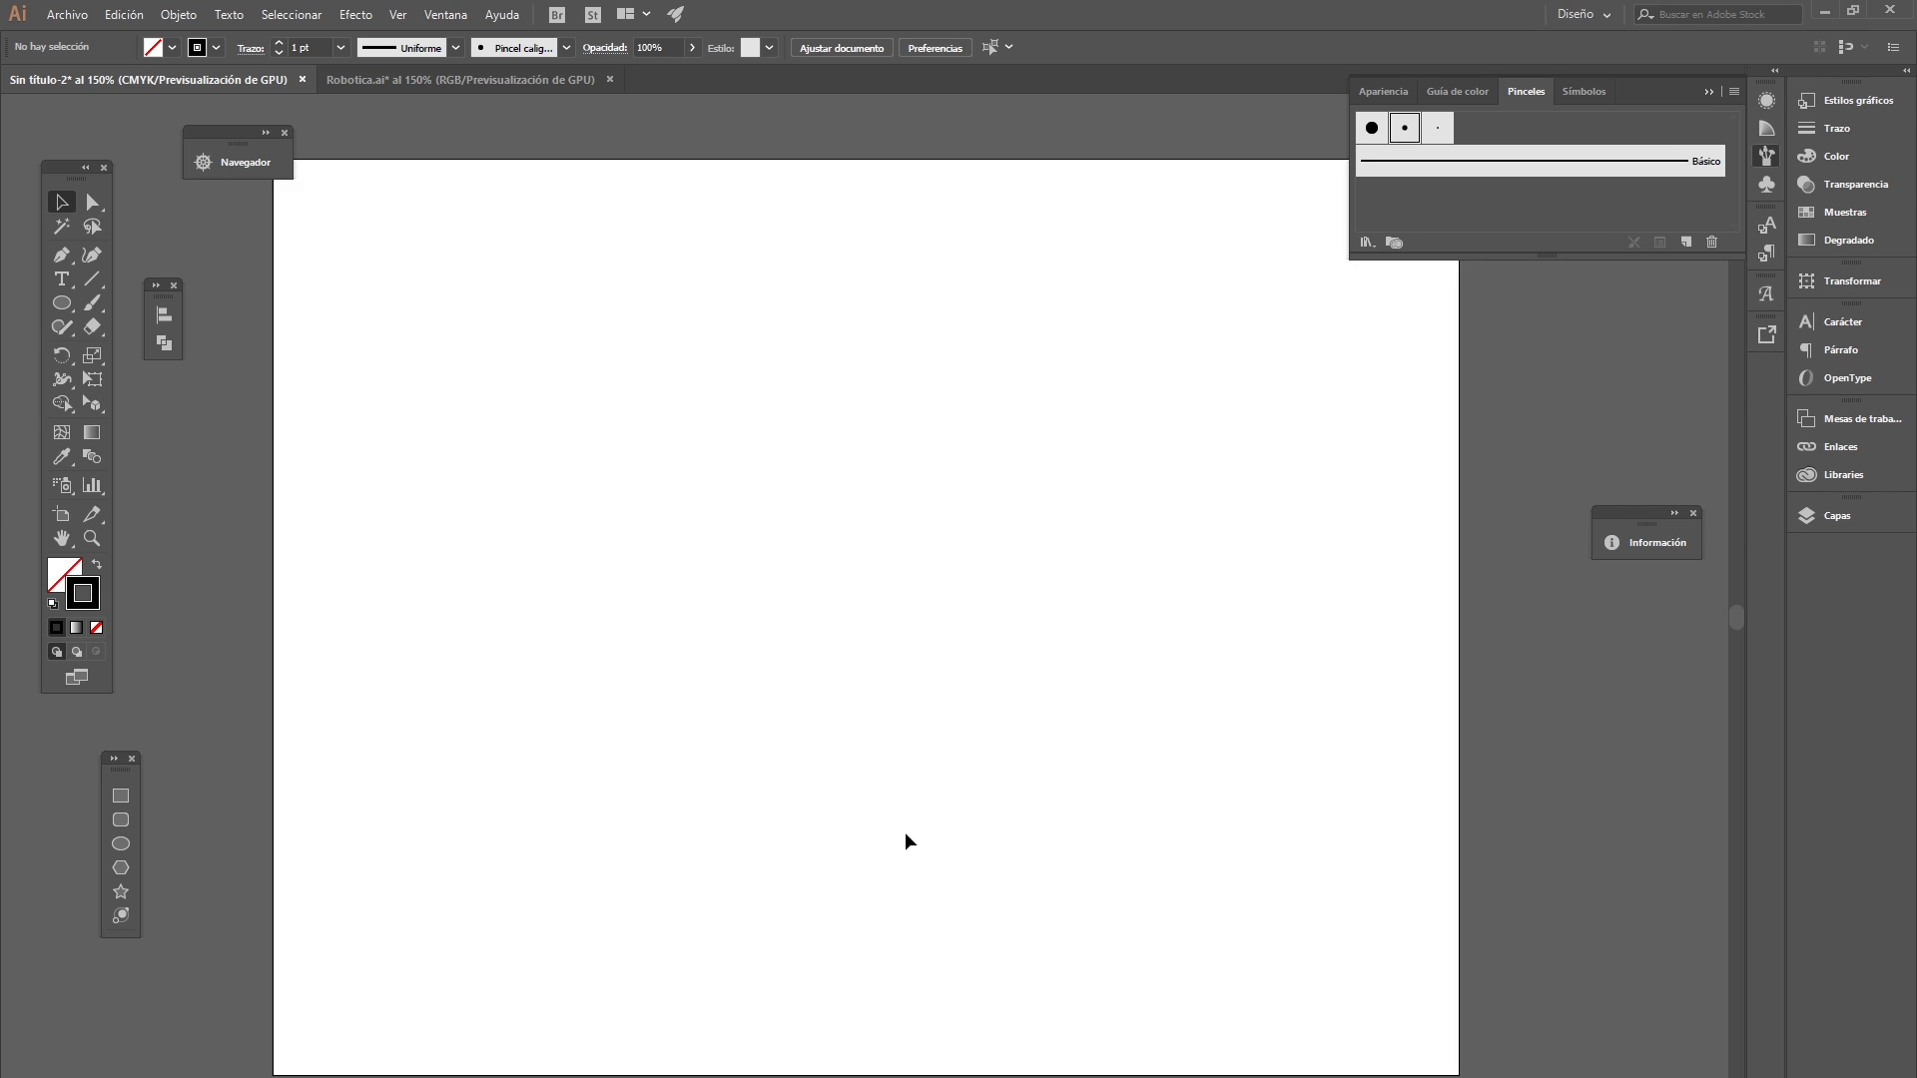
- Draw an unfilled circle about 4.14 cm in diameter in the left part of the artboard
{"action": "left_click", "coordinate": [66, 304]}
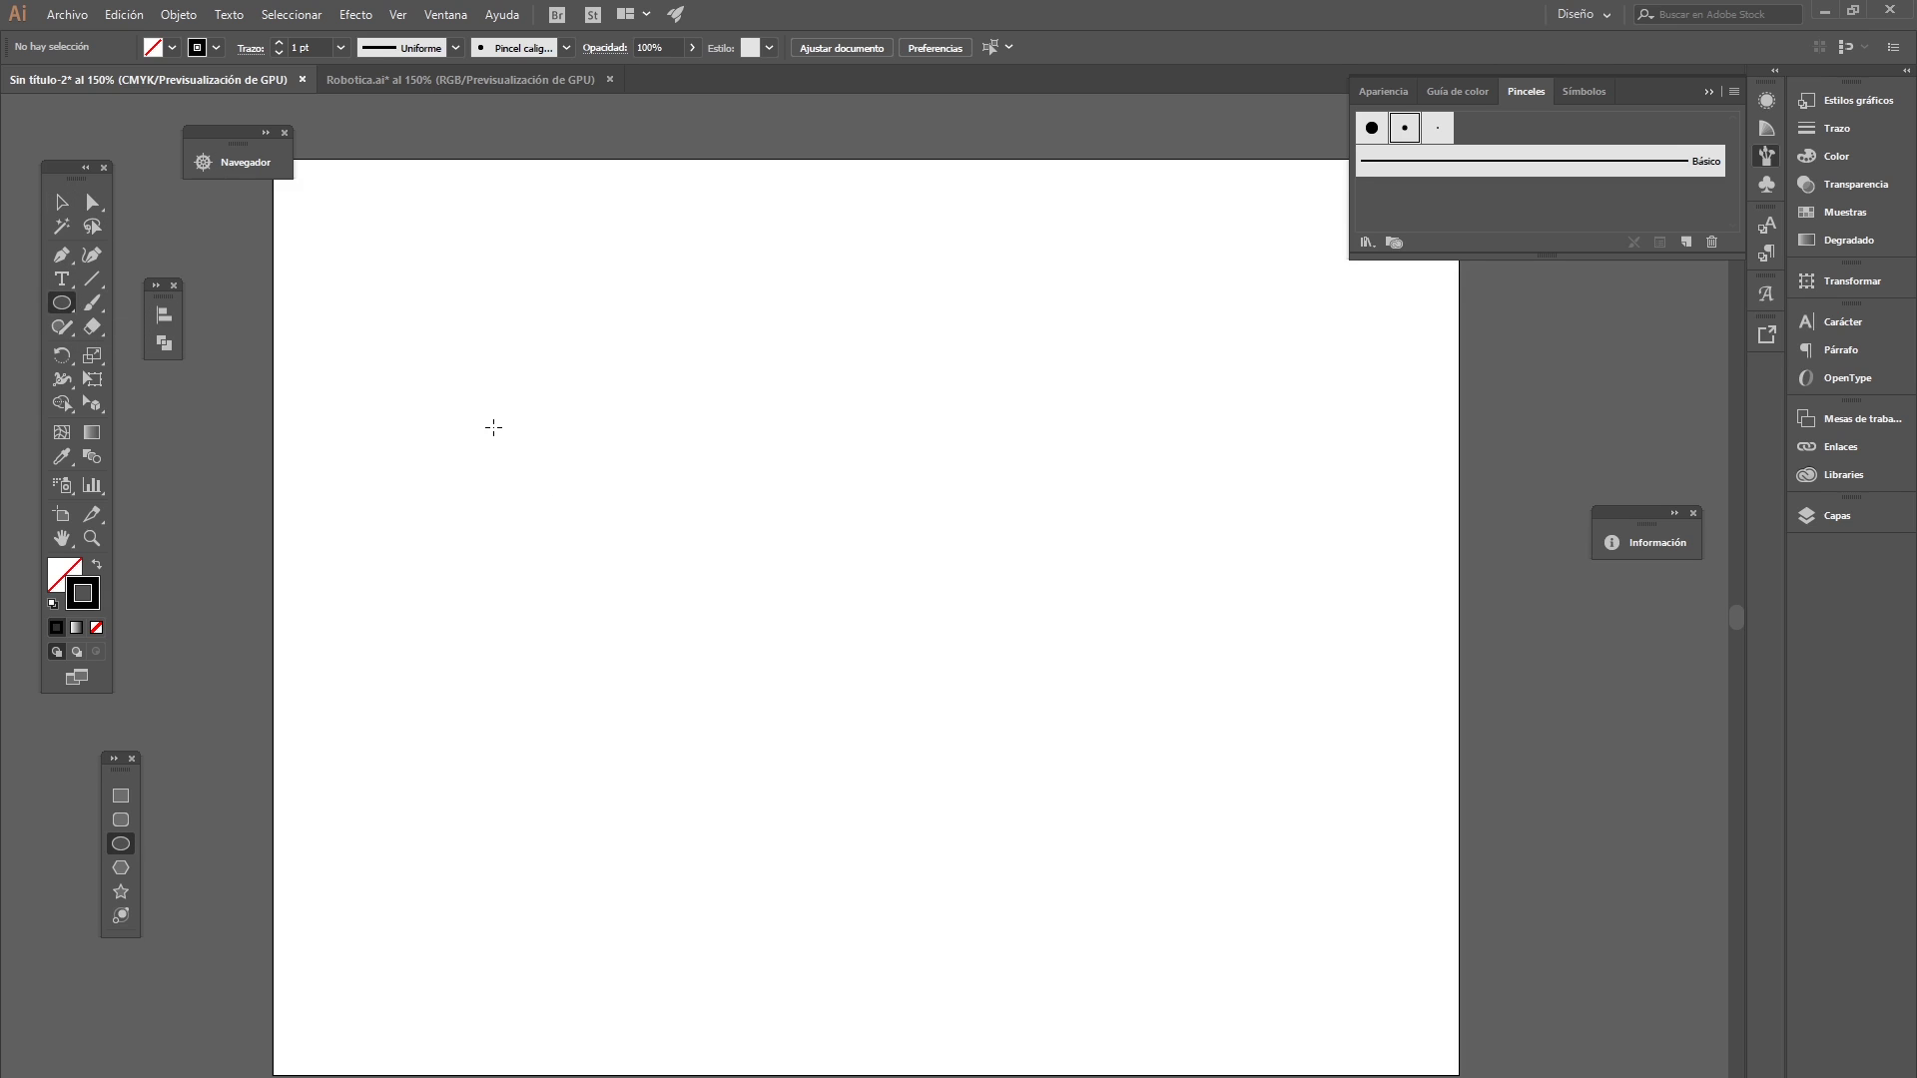
{"action": "left_click_drag", "start_coordinate": [493, 428], "coordinate": [669, 591]}
{"action": "left_click", "coordinate": [61, 202]}
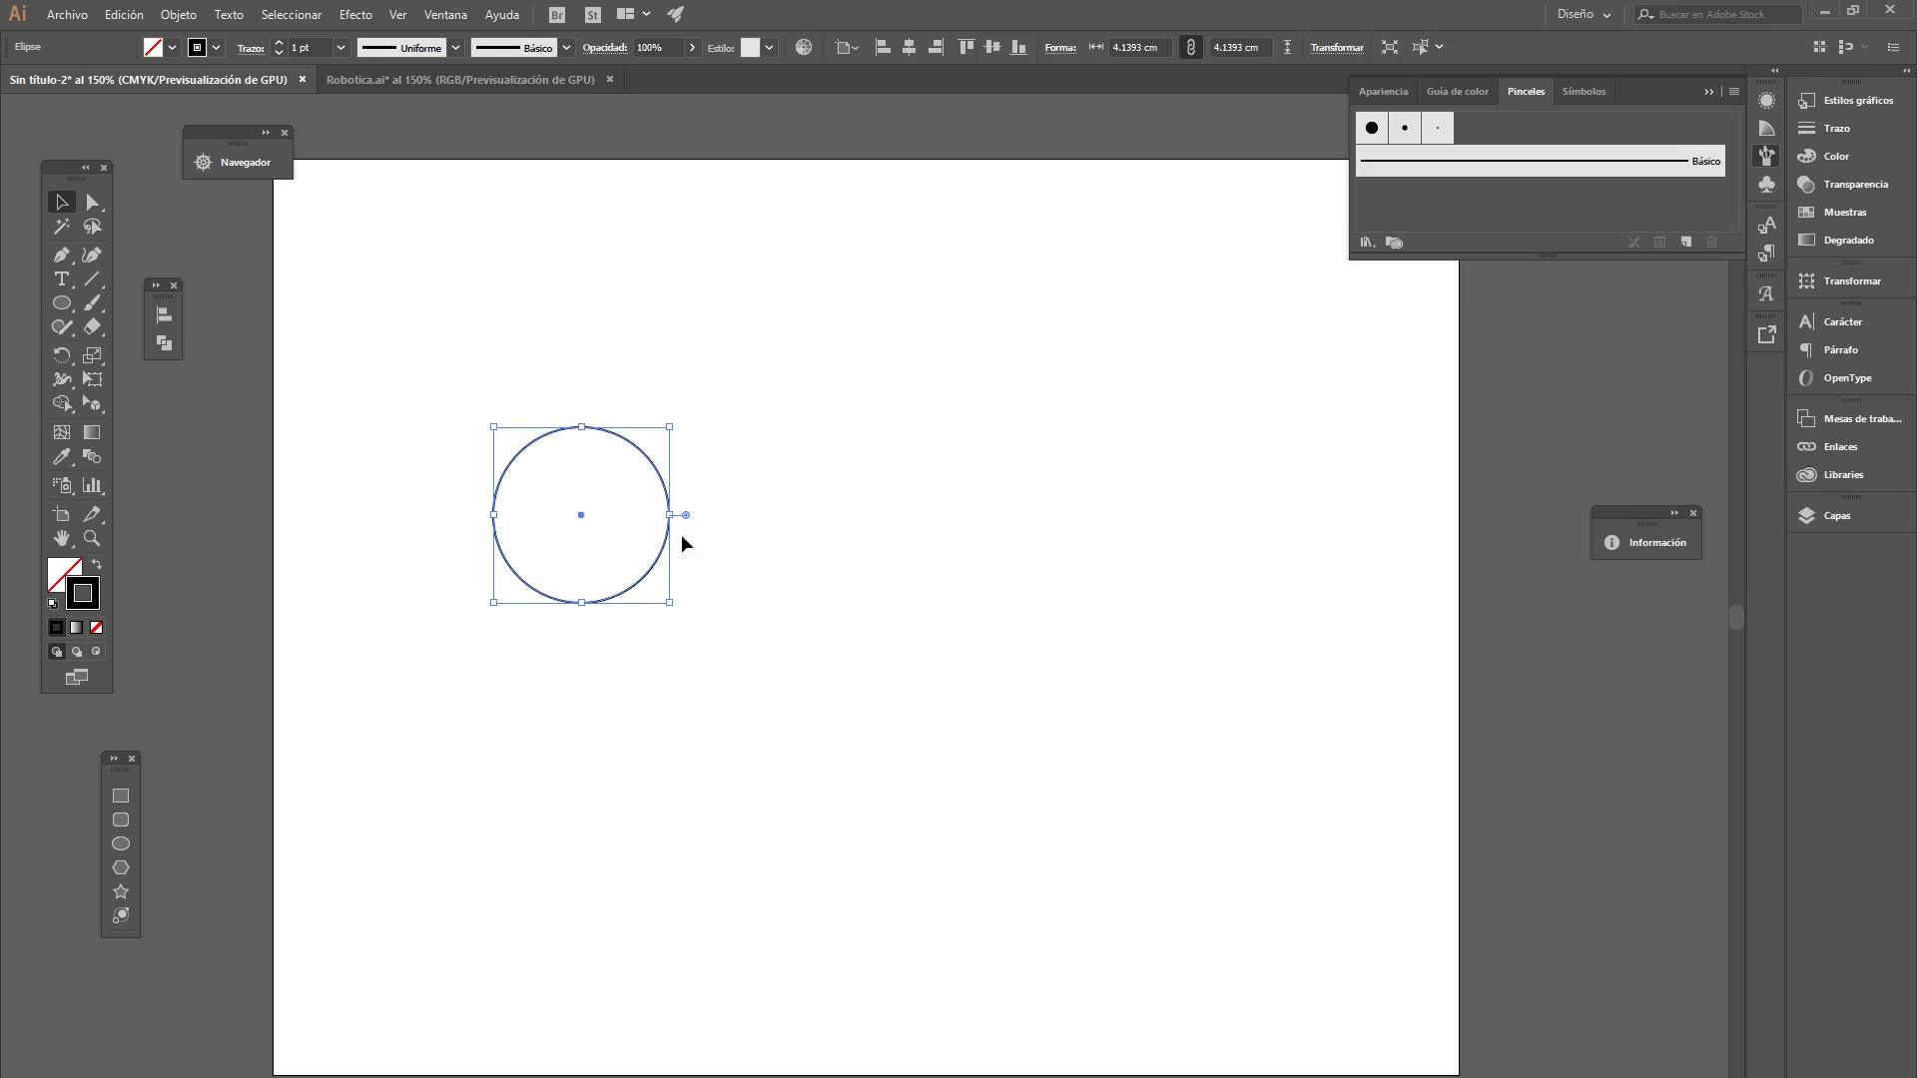
{"action": "left_click", "coordinate": [776, 548]}
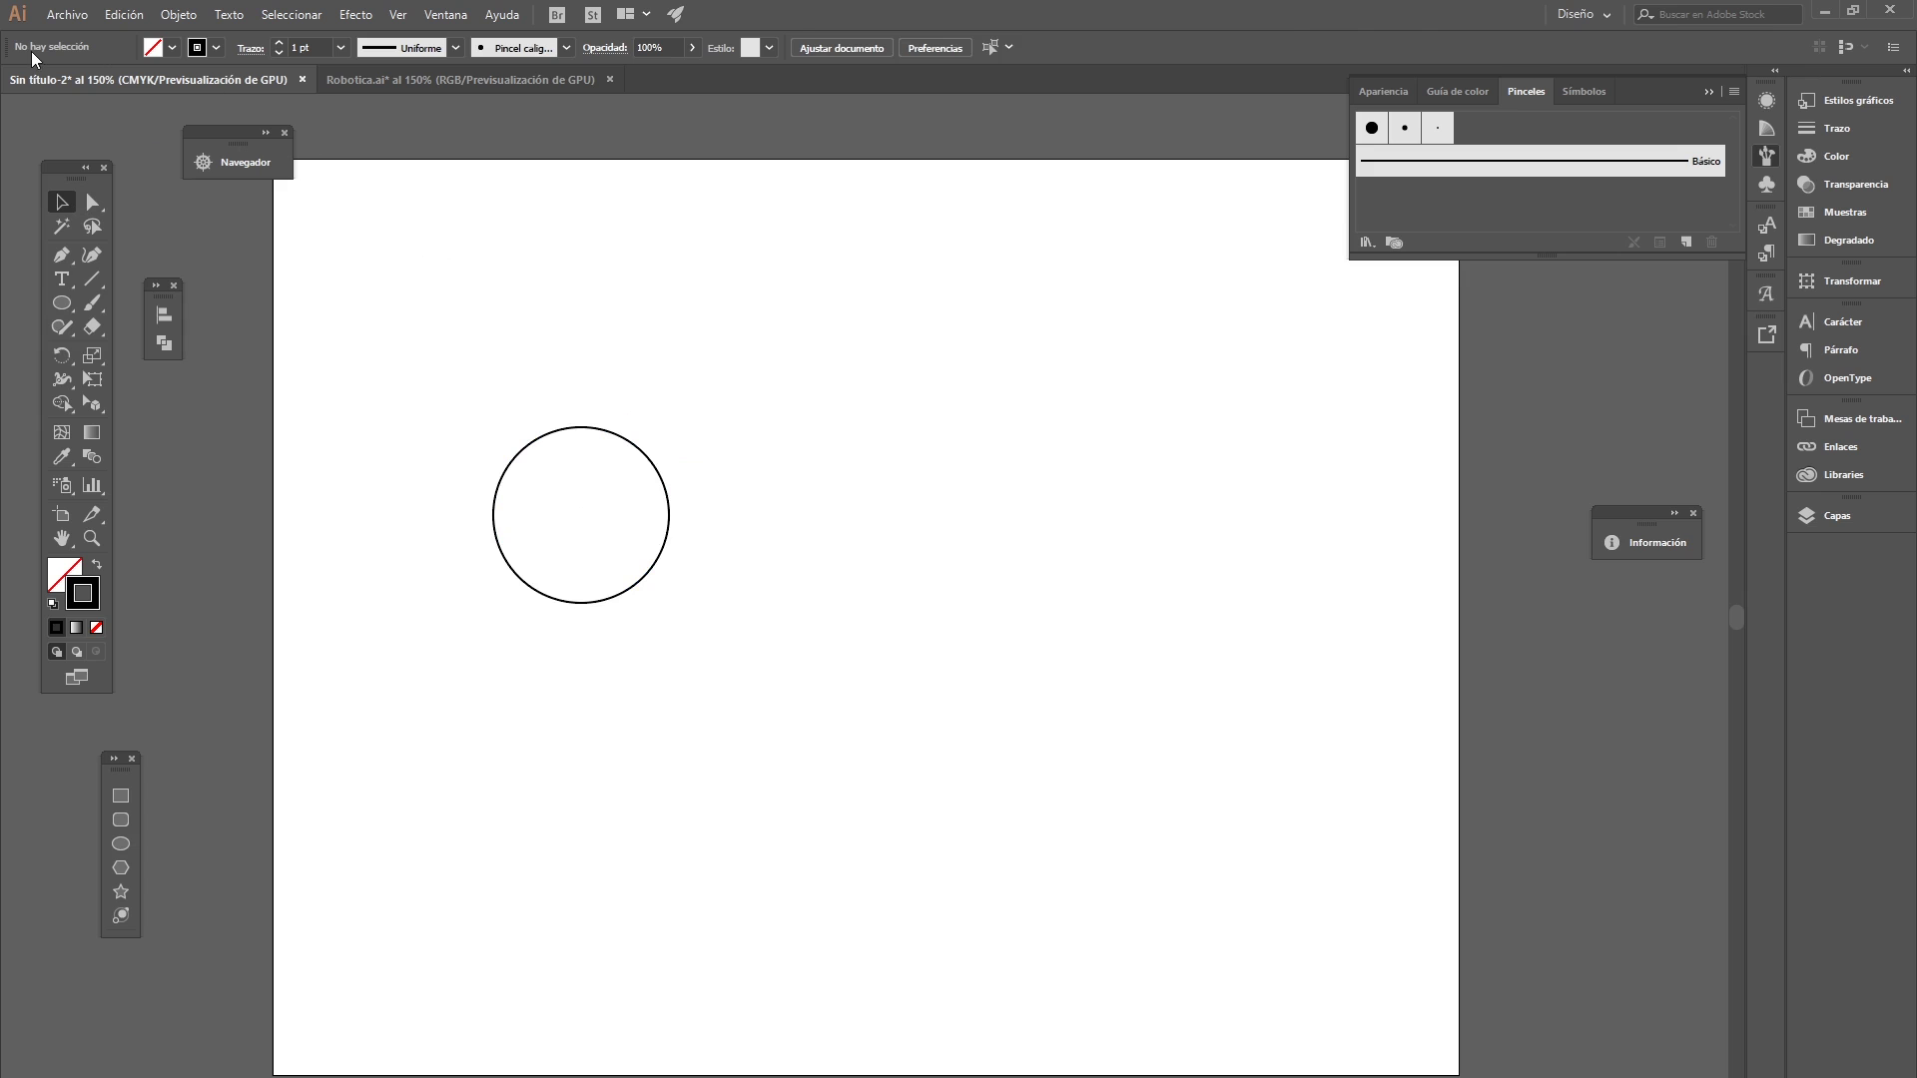
- Move only the circle's right anchor point horizontally outward to about X 11.11 cm
{"action": "left_click", "coordinate": [92, 202]}
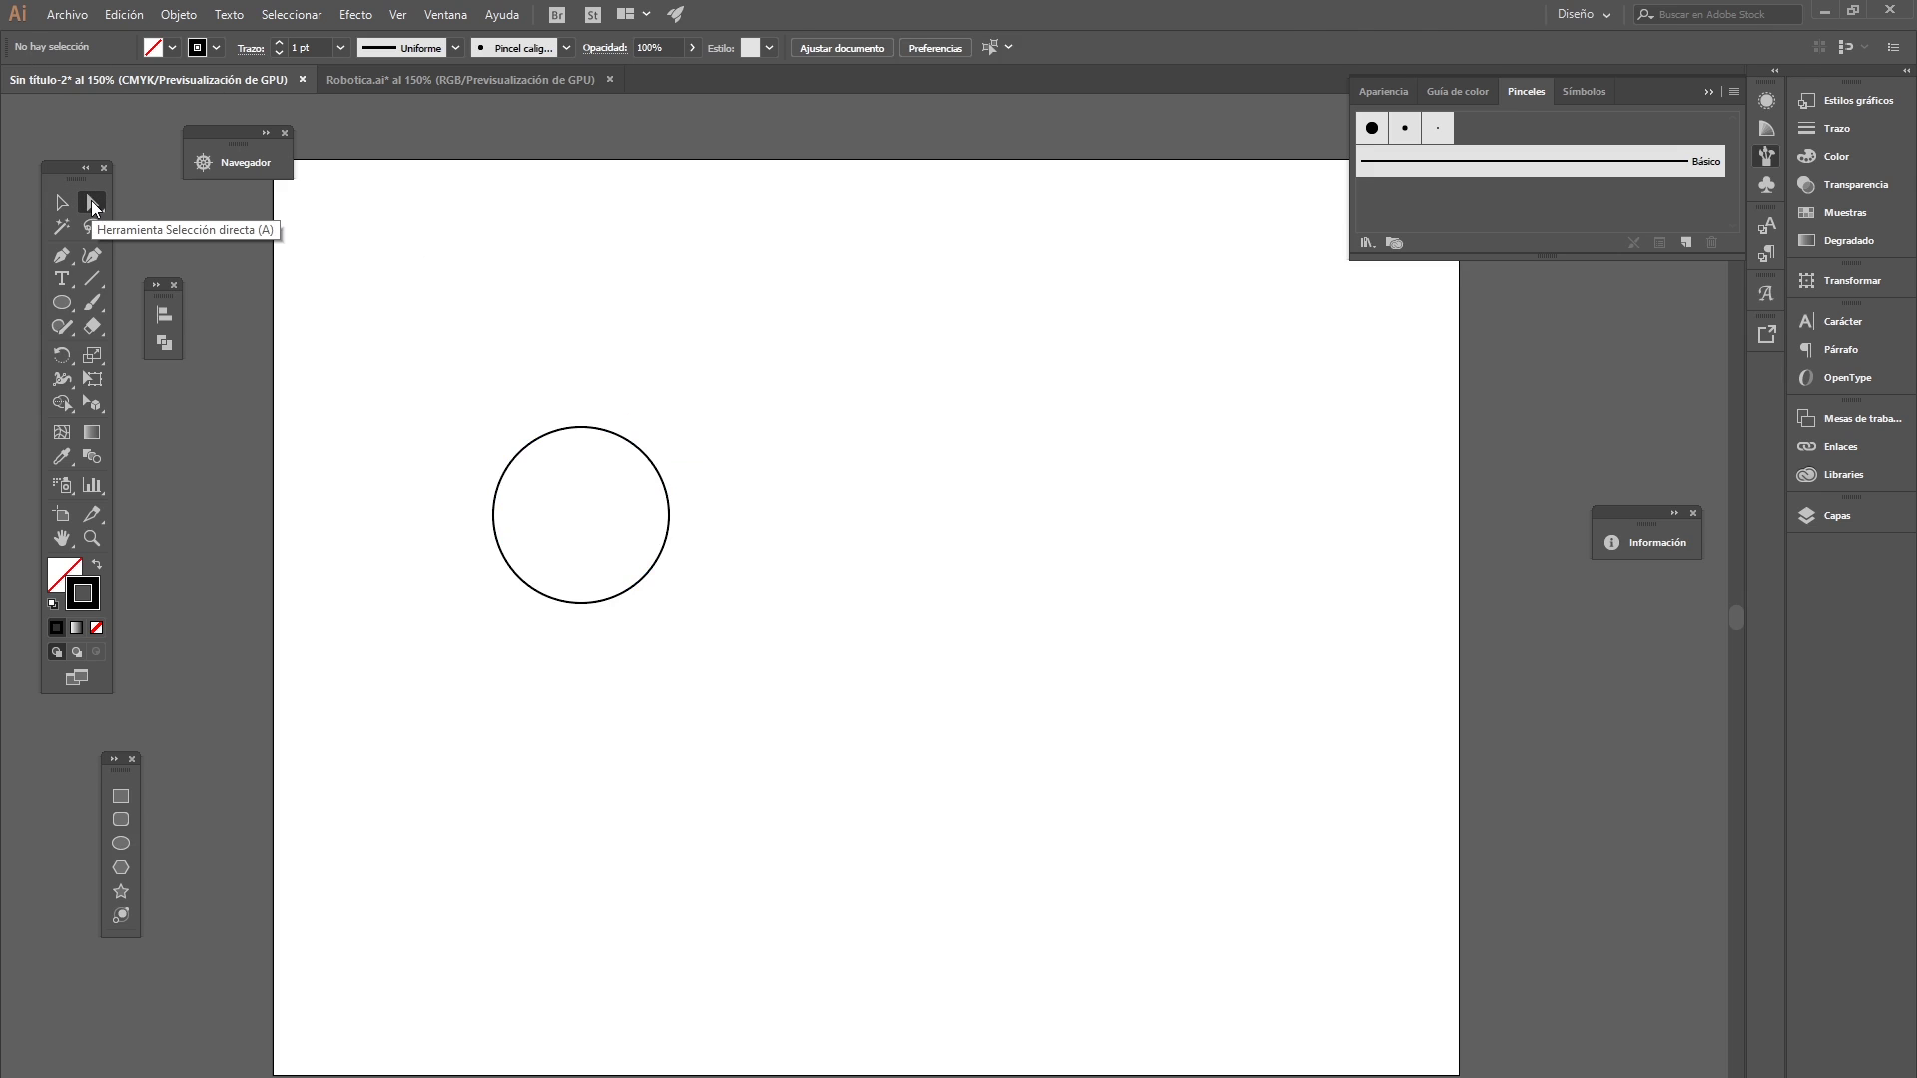
{"action": "left_click", "coordinate": [669, 515]}
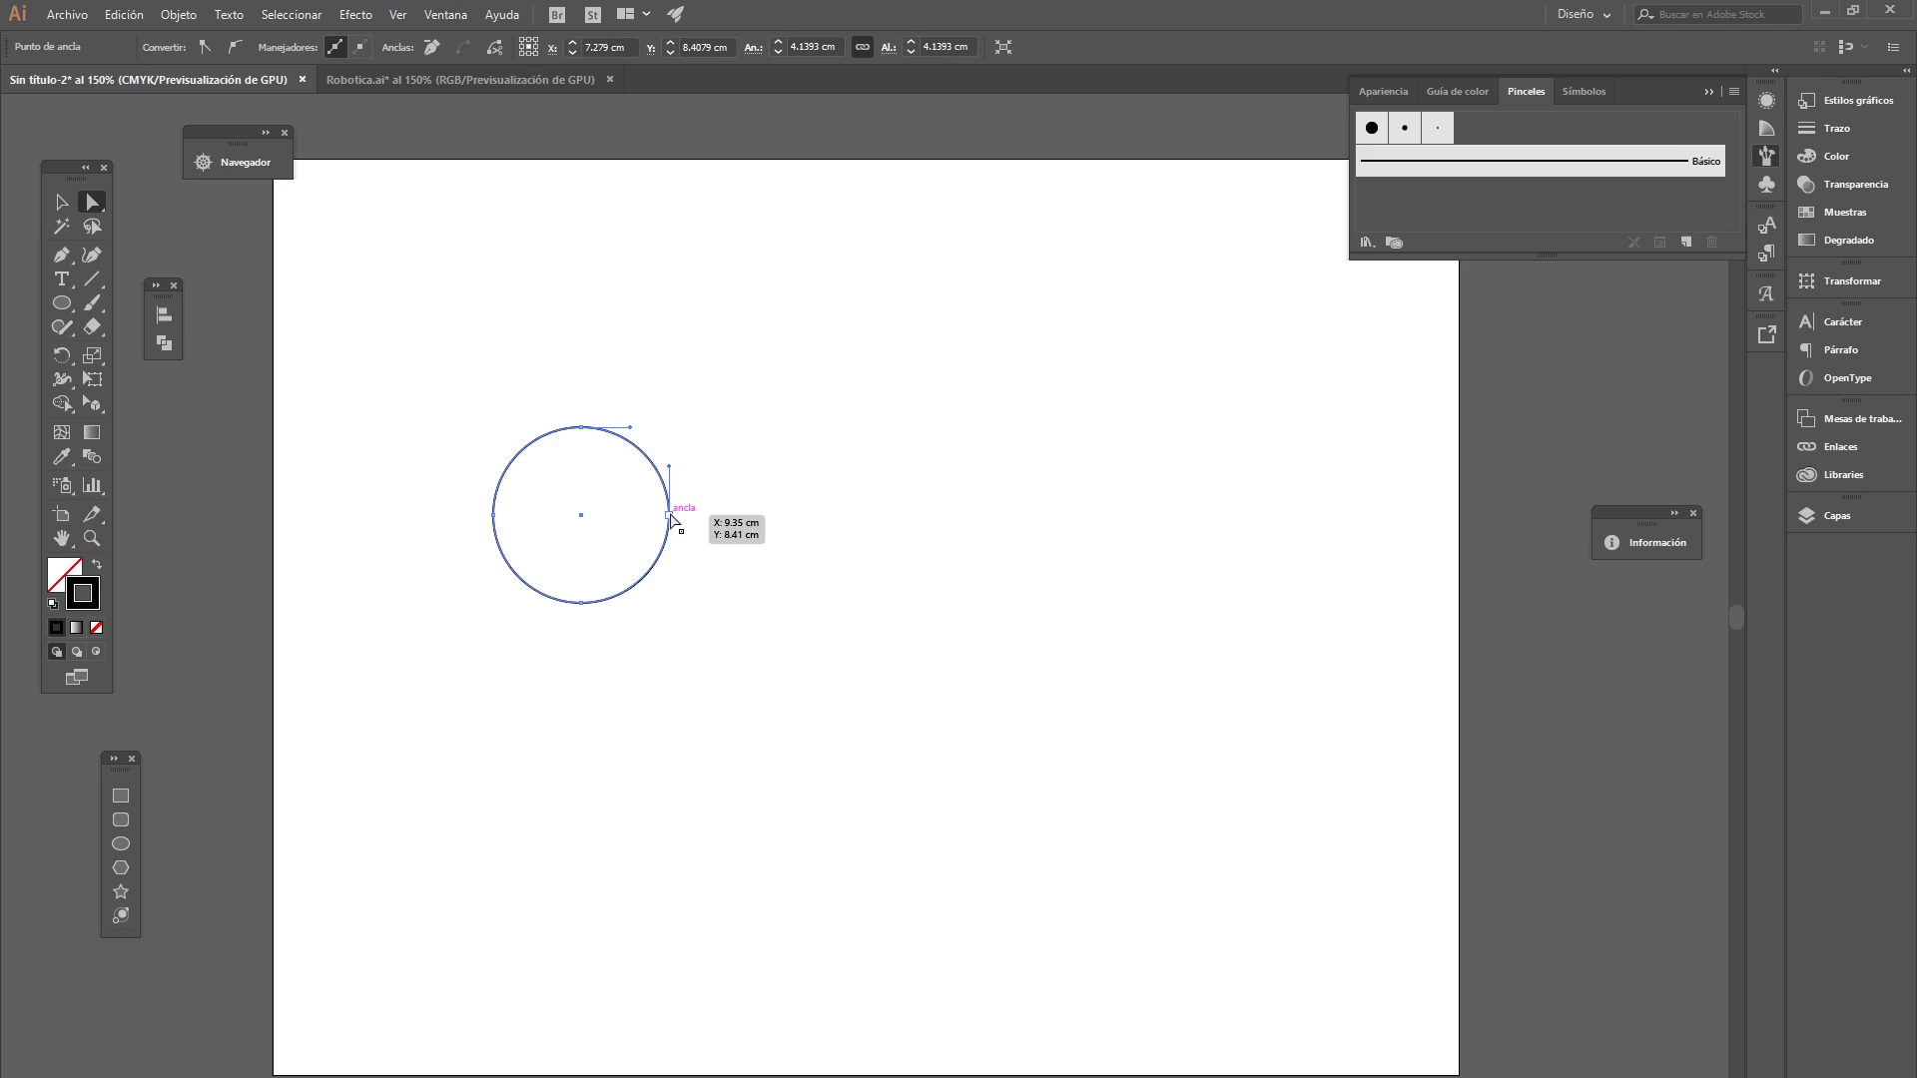
{"action": "left_click", "coordinate": [669, 515]}
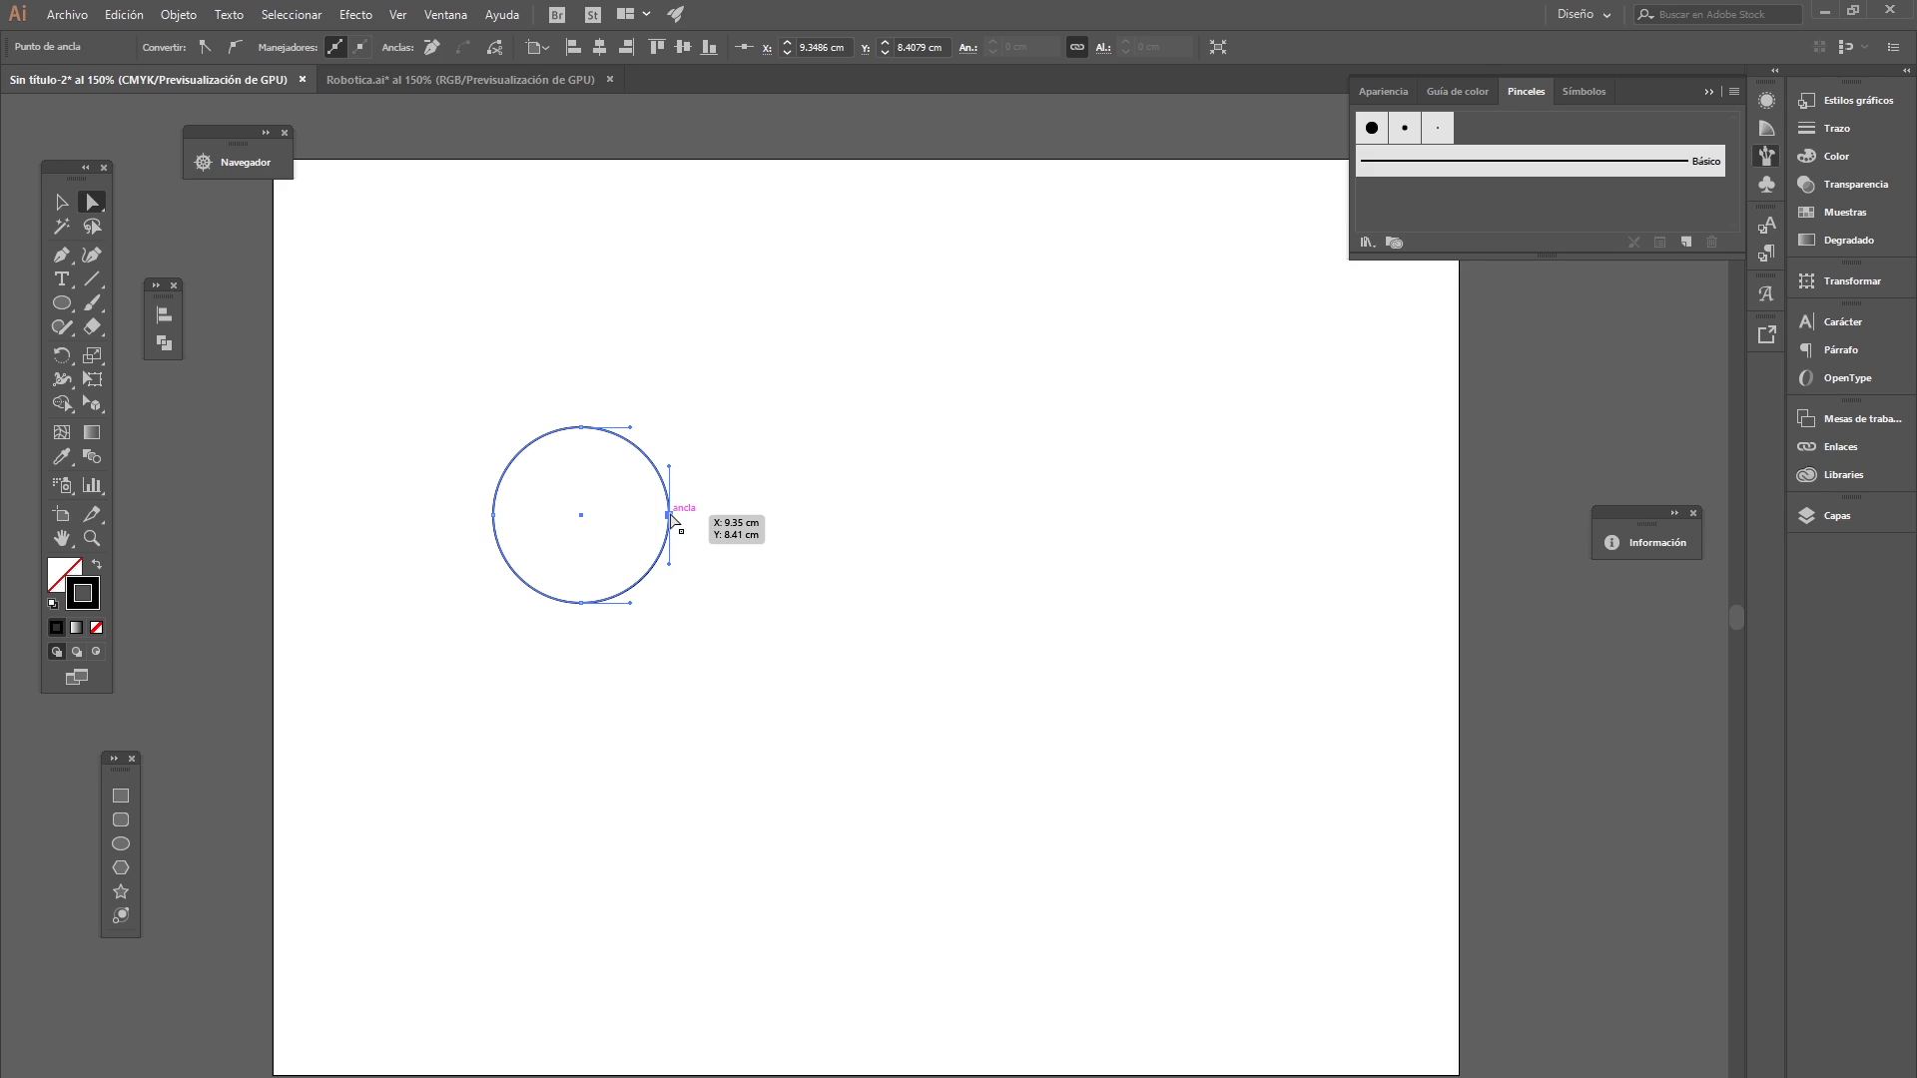
{"action": "key", "text": "shift+Right"}
{"action": "key", "text": "shift+Right"}
{"action": "key", "text": "shift+Right"}
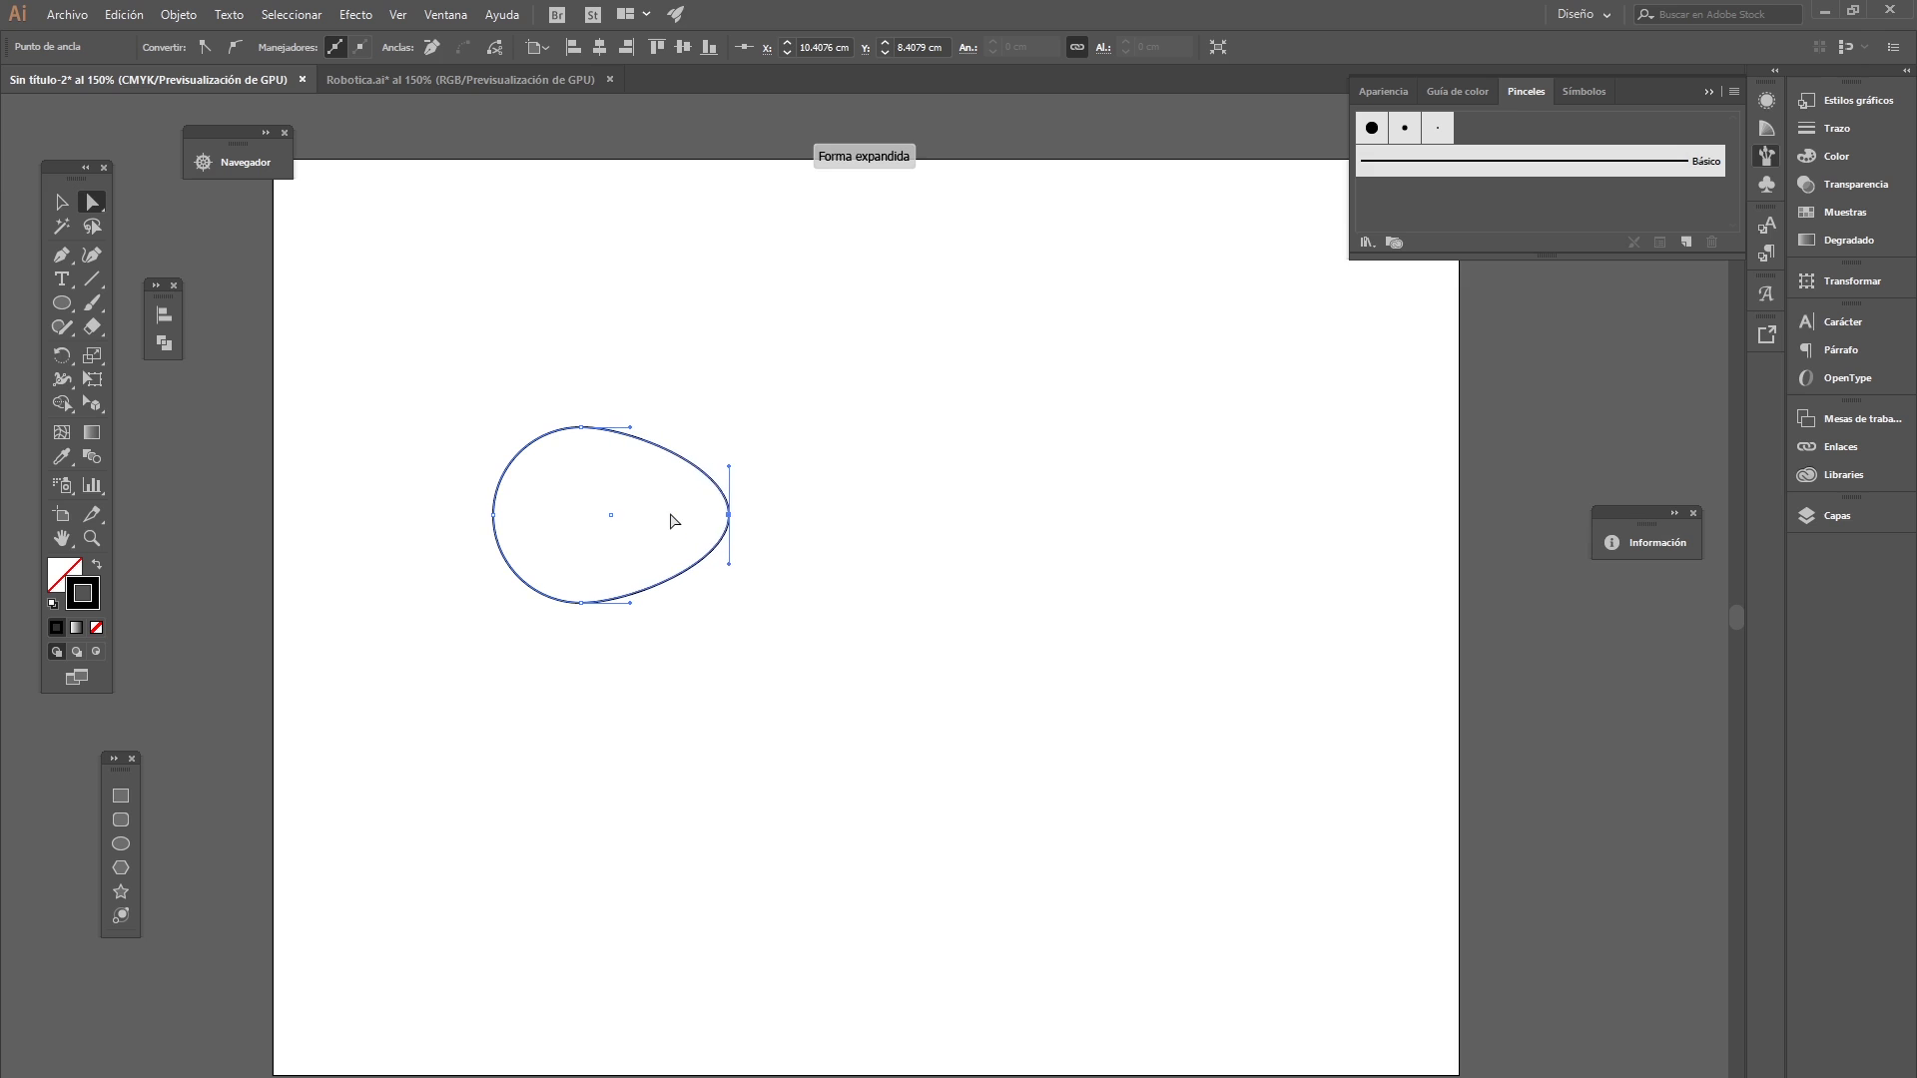
{"action": "key", "text": "shift+Right"}
- Move only the shape's left anchor point horizontally outward to about X 3.44 cm
{"action": "left_click", "coordinate": [493, 515]}
{"action": "key", "text": "shift+Left"}
{"action": "key", "text": "shift+Left"}
{"action": "key", "text": "shift+Left"}
{"action": "key", "text": "shift+Left"}
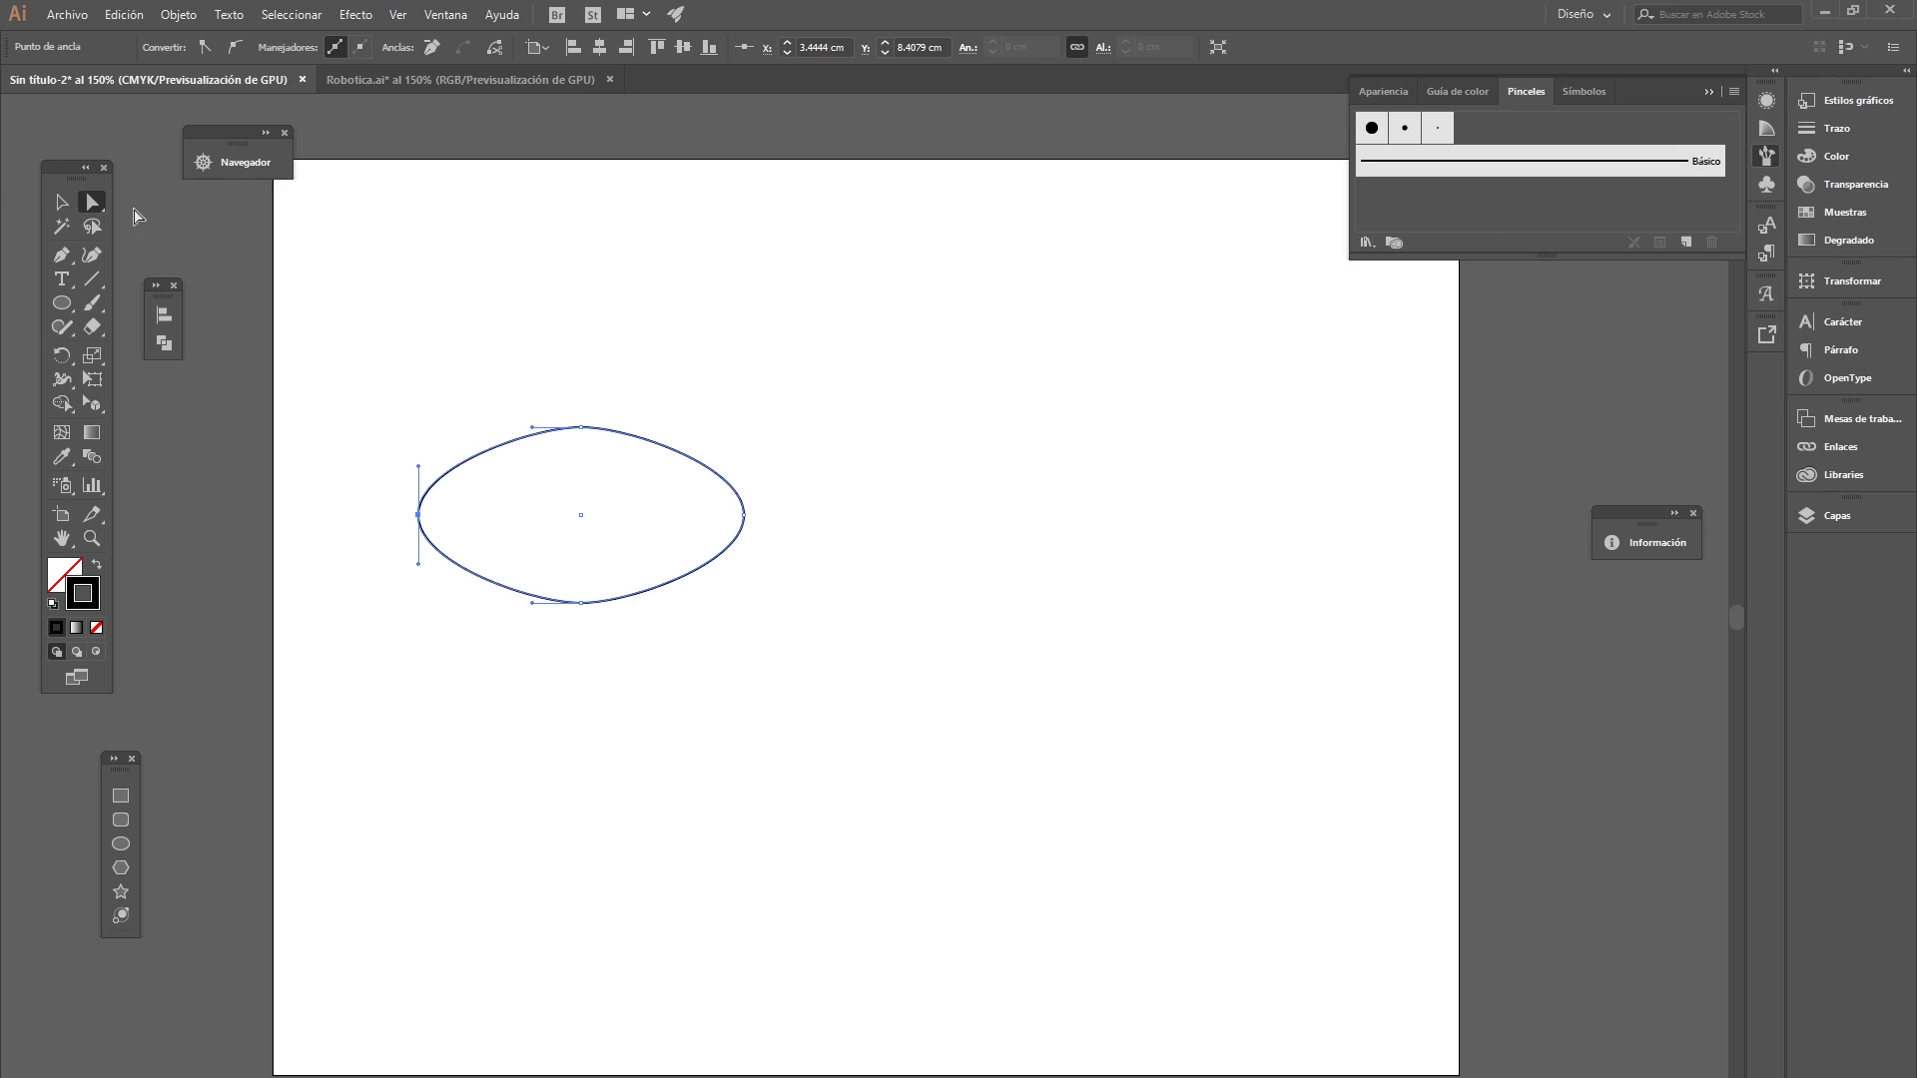
- Convert the shape's left and right anchor points from smooth curves to sharp corners
{"action": "left_click_drag", "start_coordinate": [59, 265], "coordinate": [130, 336]}
{"action": "left_click", "coordinate": [418, 514]}
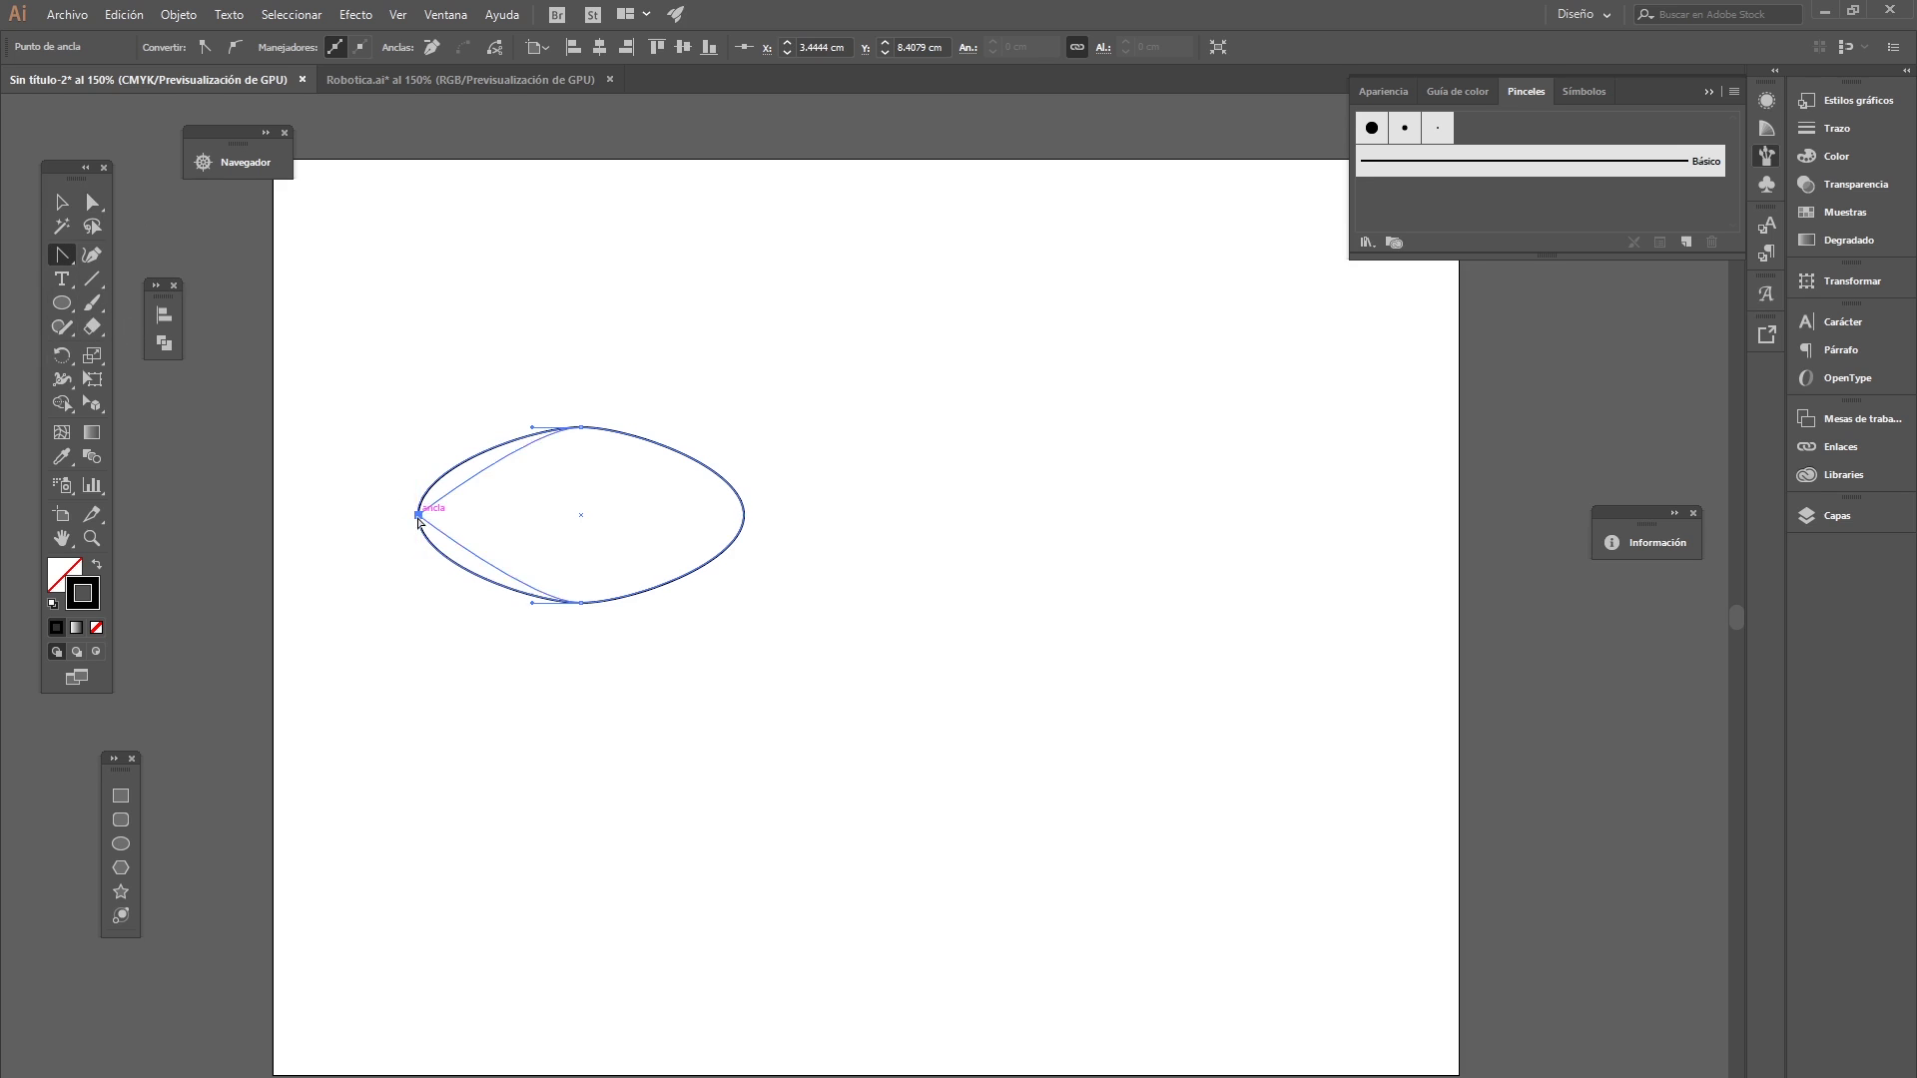
{"action": "left_click", "coordinate": [744, 514]}
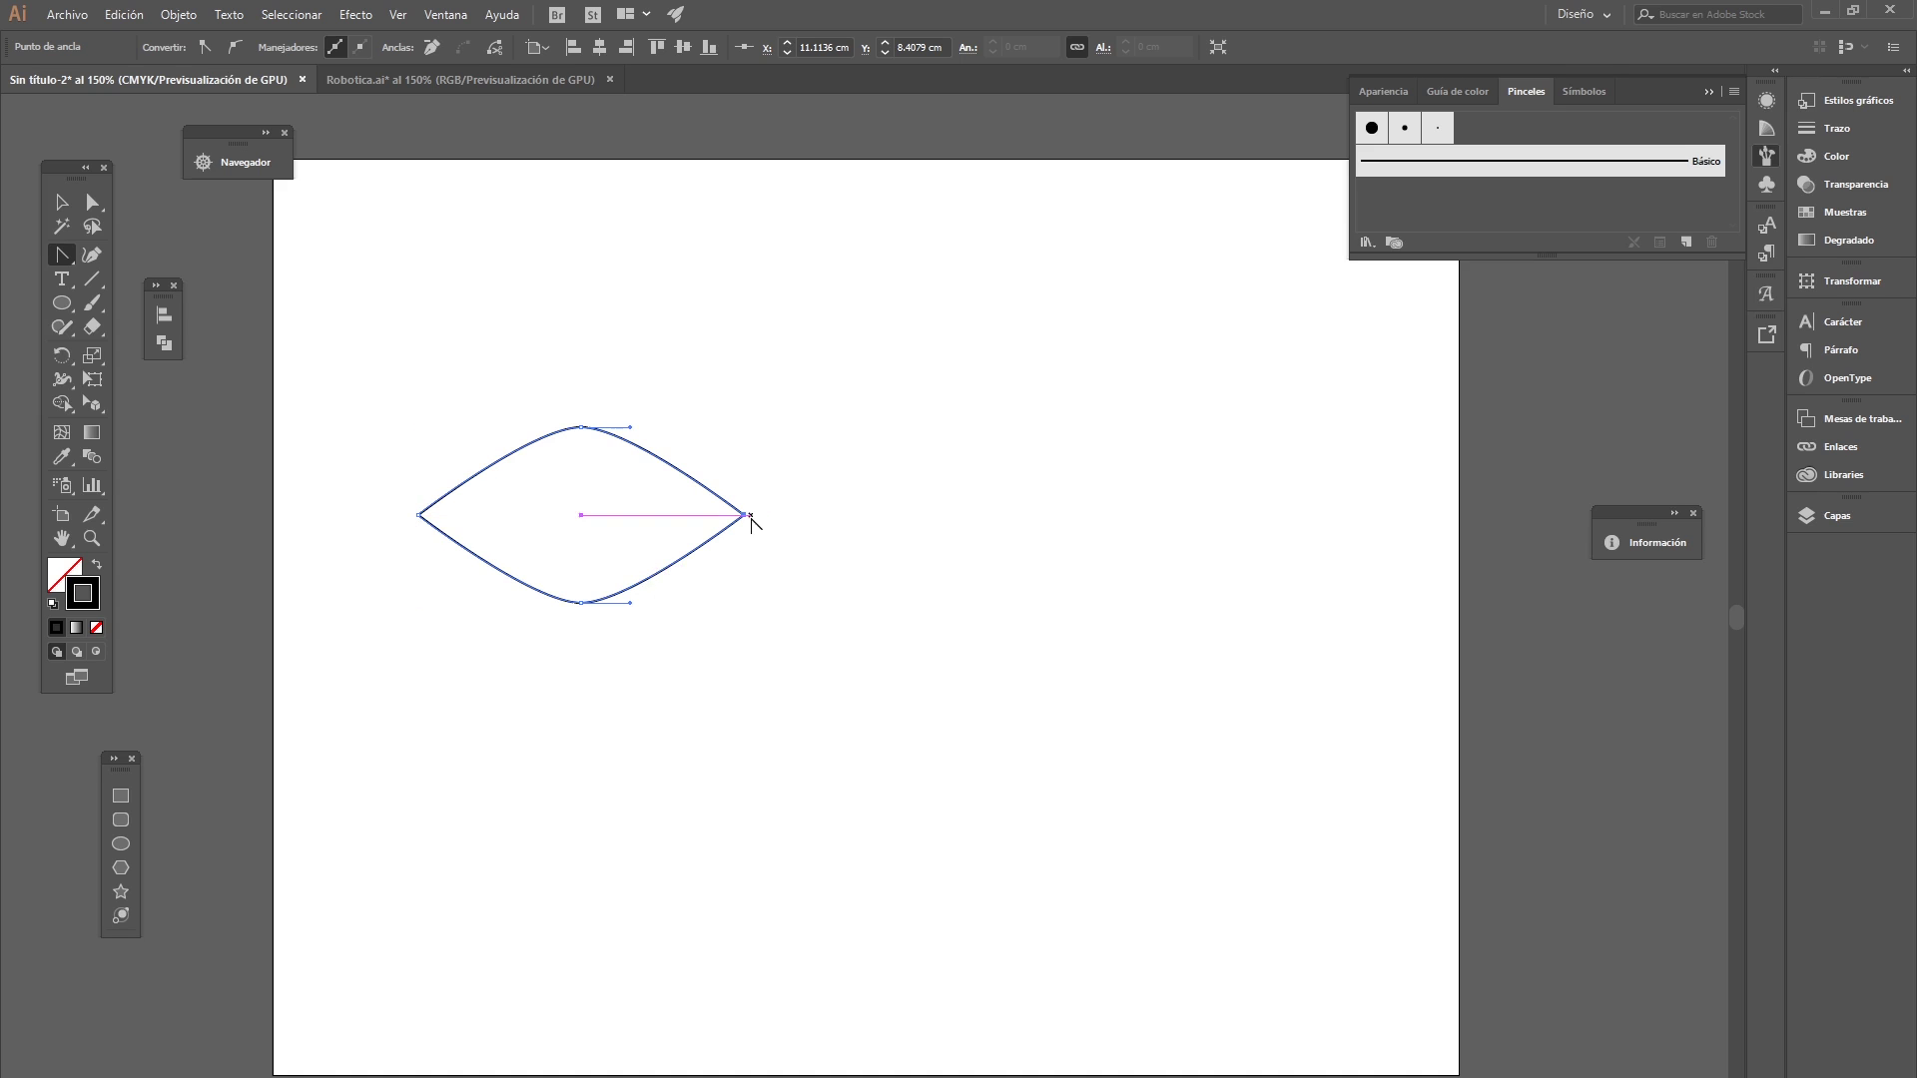
- Scale the pointed shape down to about 3.31 by 0.26 cm and swap its fill and stroke so it is solid black
{"action": "left_click", "coordinate": [62, 202]}
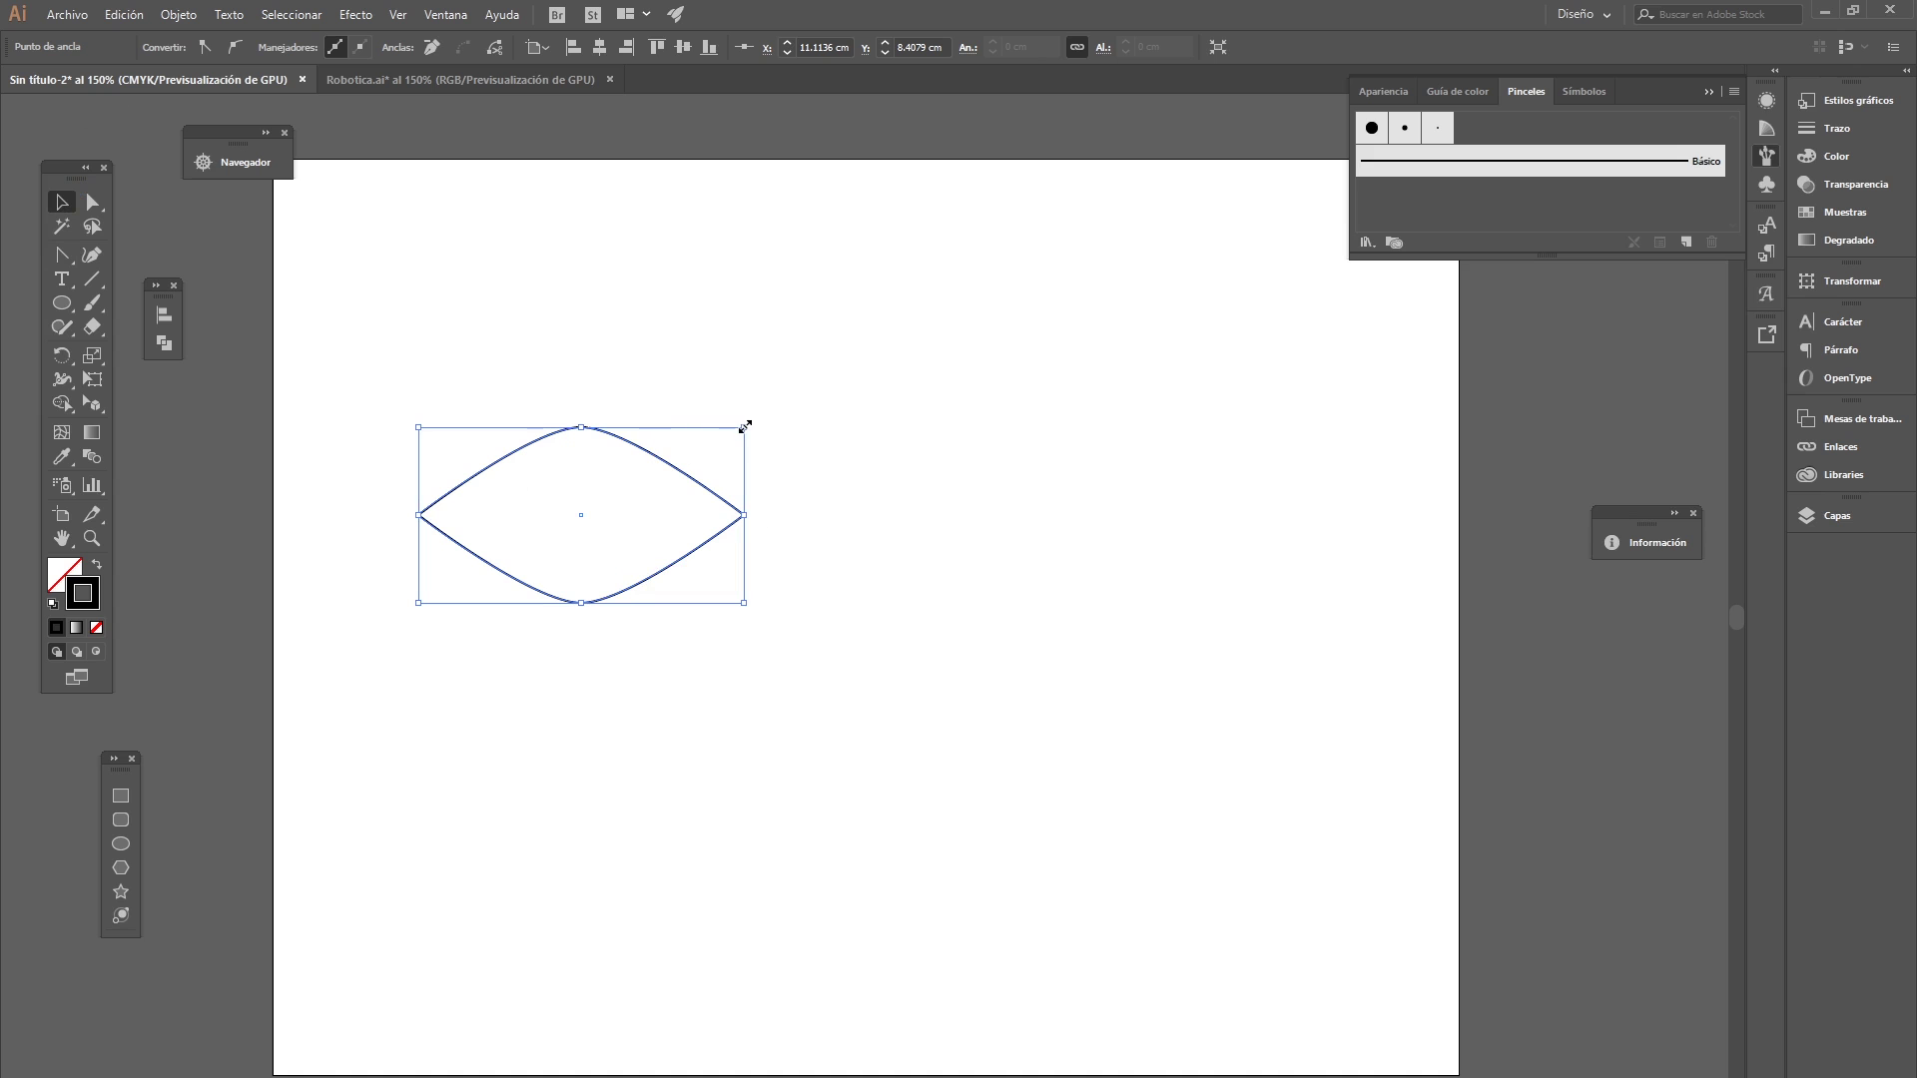
{"action": "right_click", "coordinate": [743, 425]}
{"action": "left_click", "coordinate": [722, 389]}
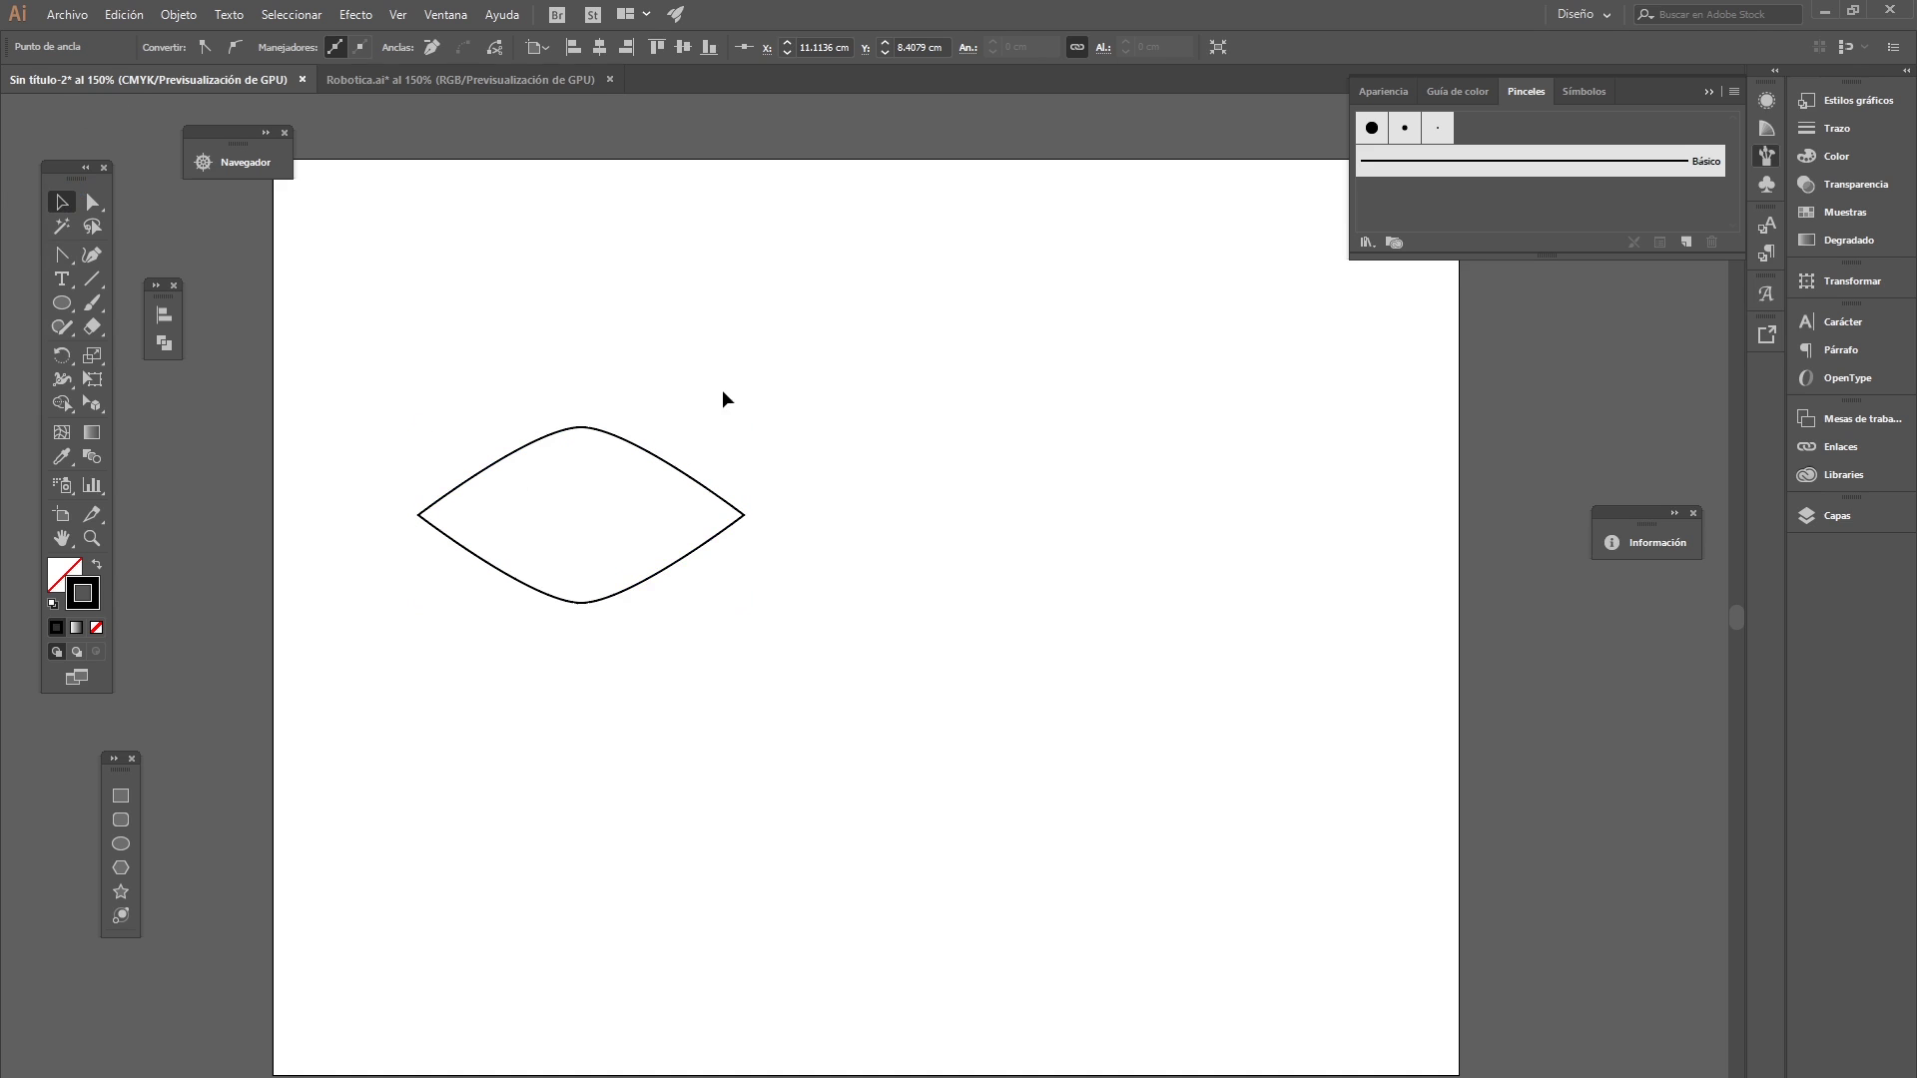
{"action": "left_click", "coordinate": [734, 460]}
{"action": "left_click", "coordinate": [713, 486]}
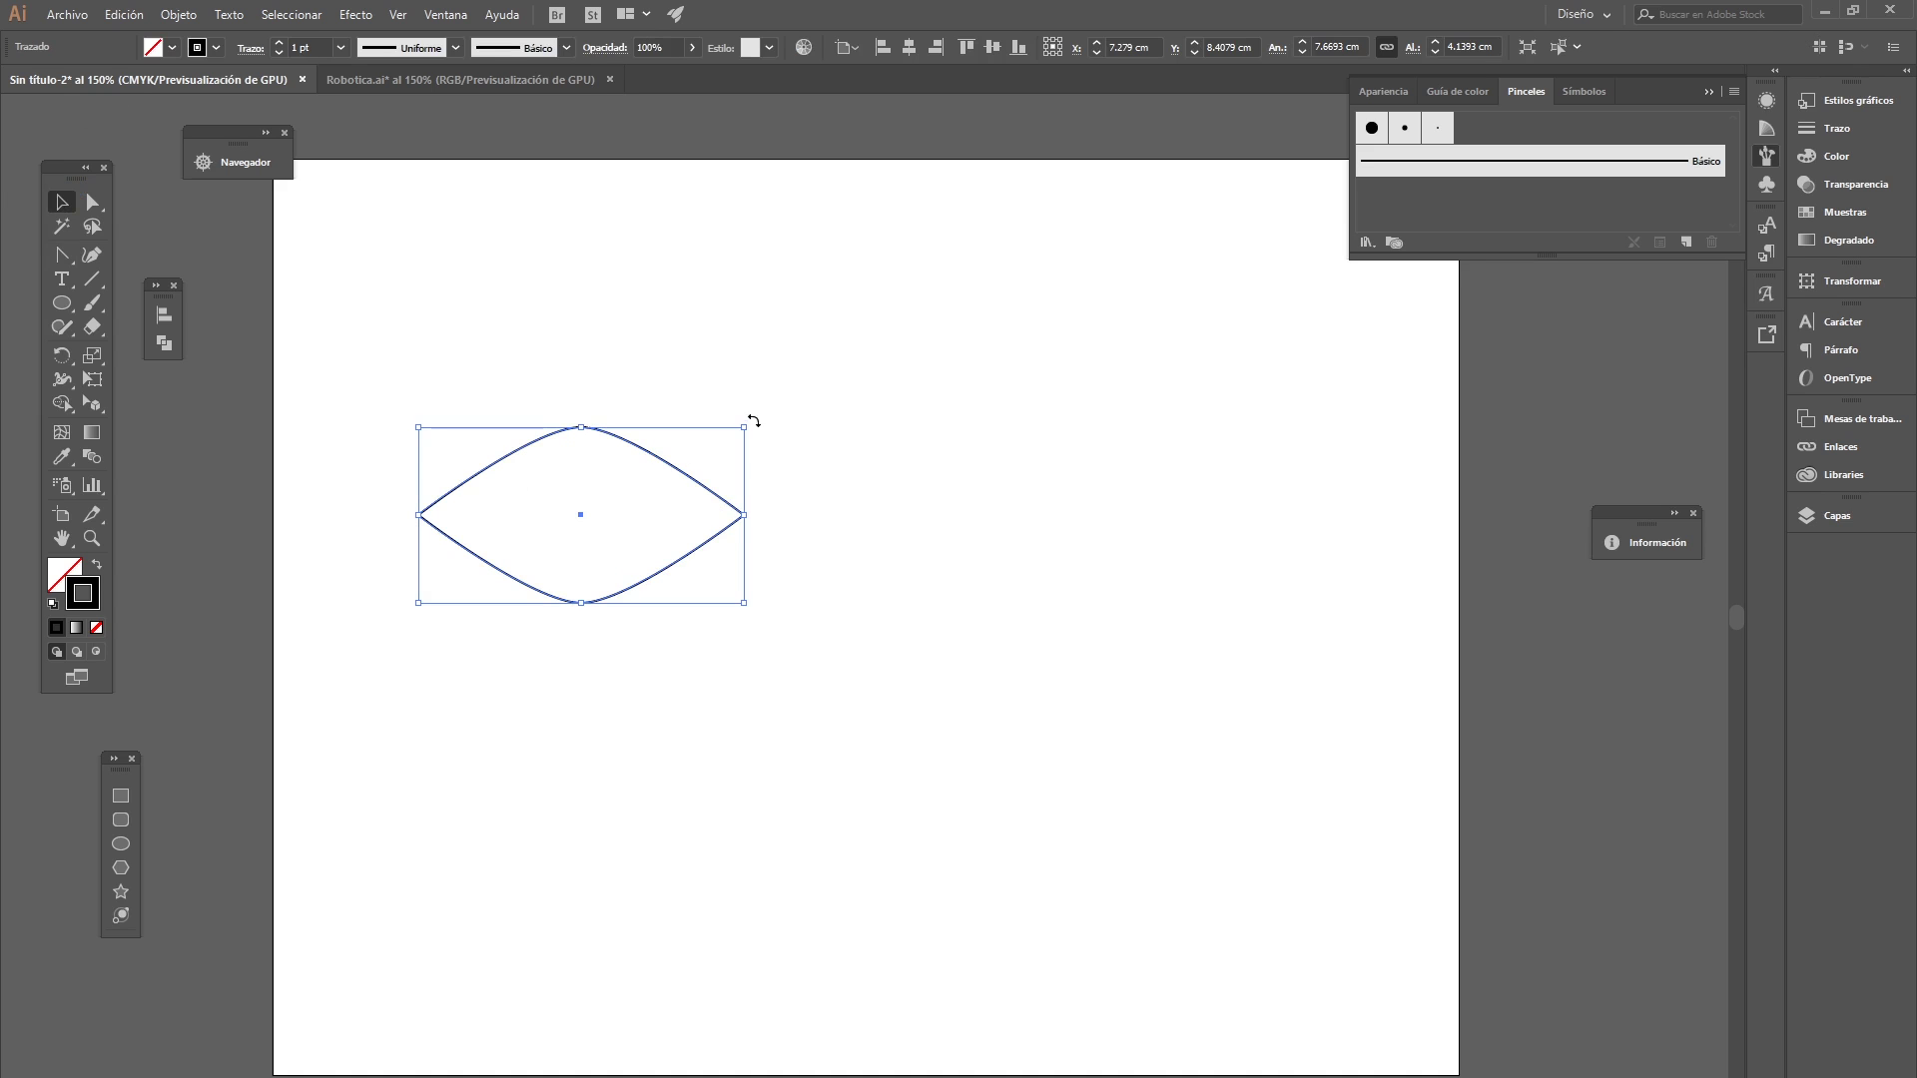
{"action": "left_click_drag", "start_coordinate": [625, 509], "coordinate": [513, 657]}
{"action": "left_click", "coordinate": [497, 559]}
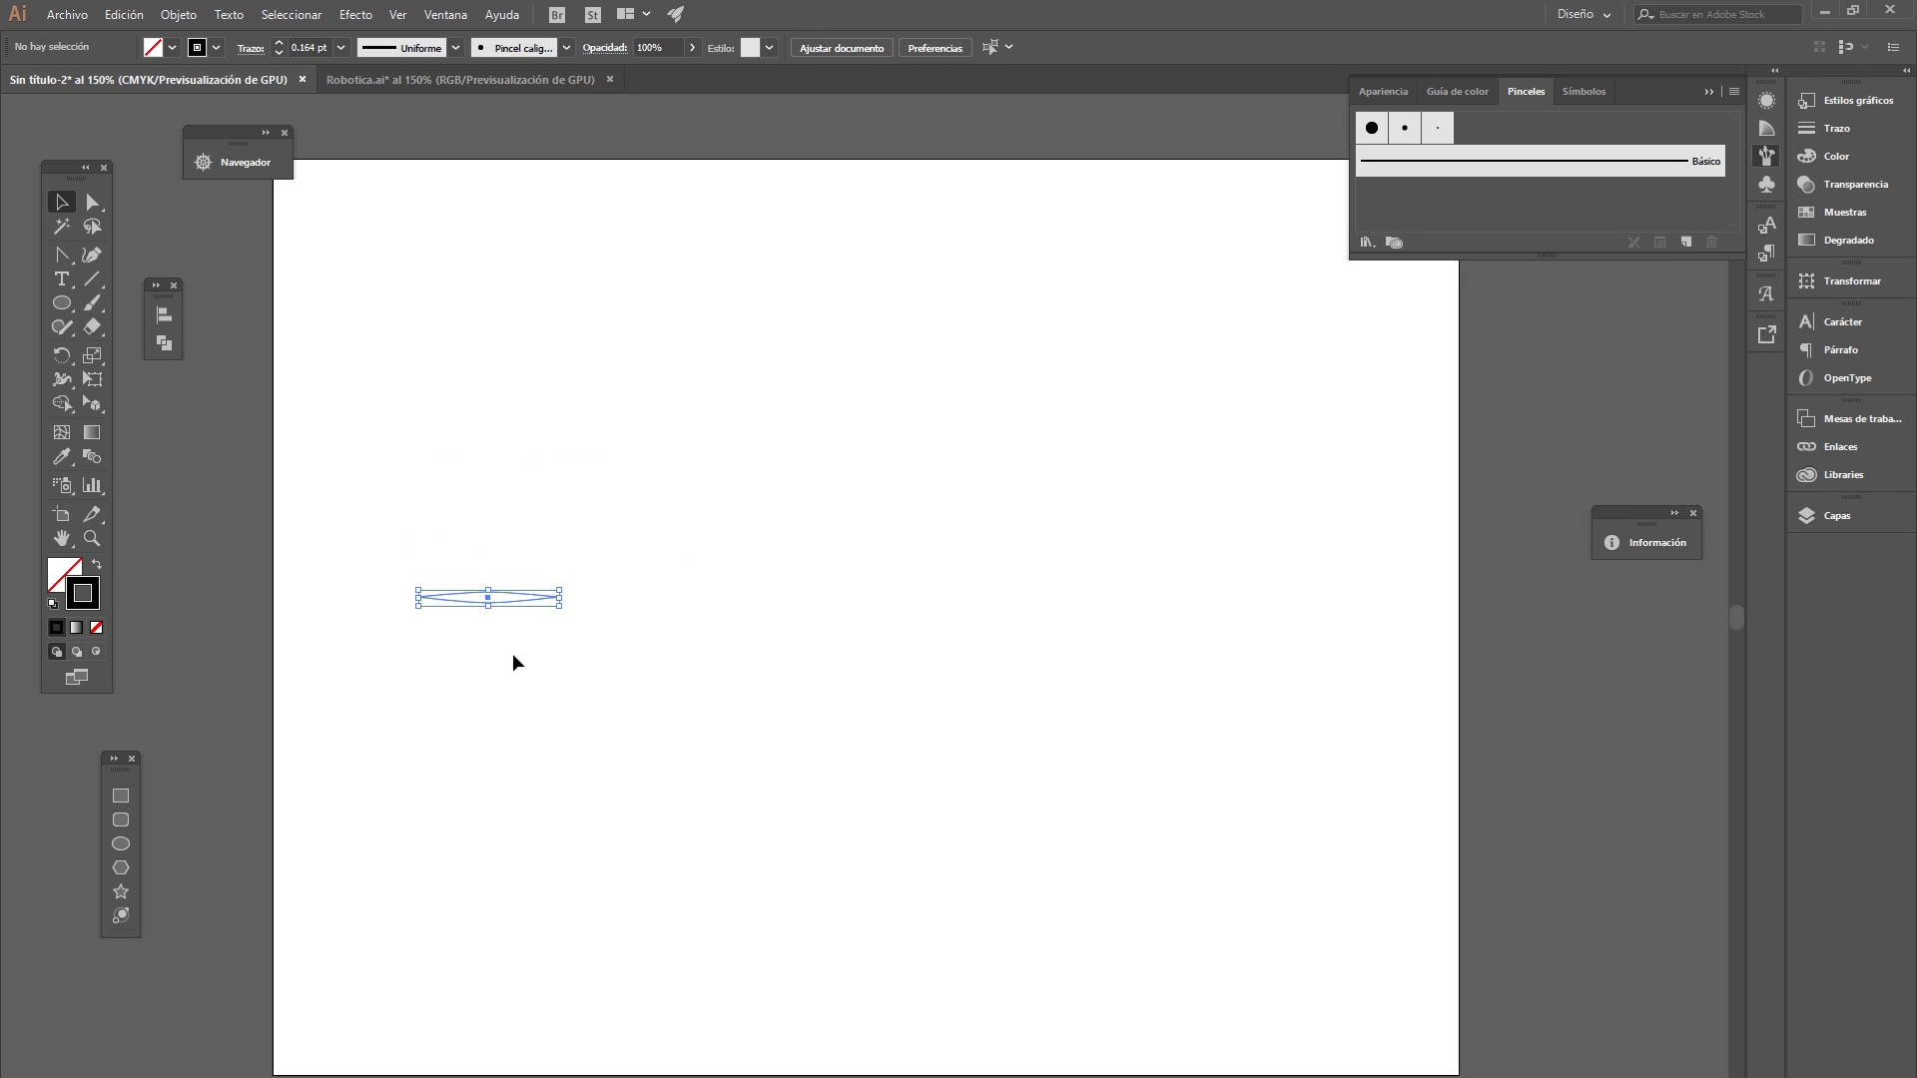
{"action": "left_click", "coordinate": [97, 566]}
{"action": "left_click", "coordinate": [454, 673]}
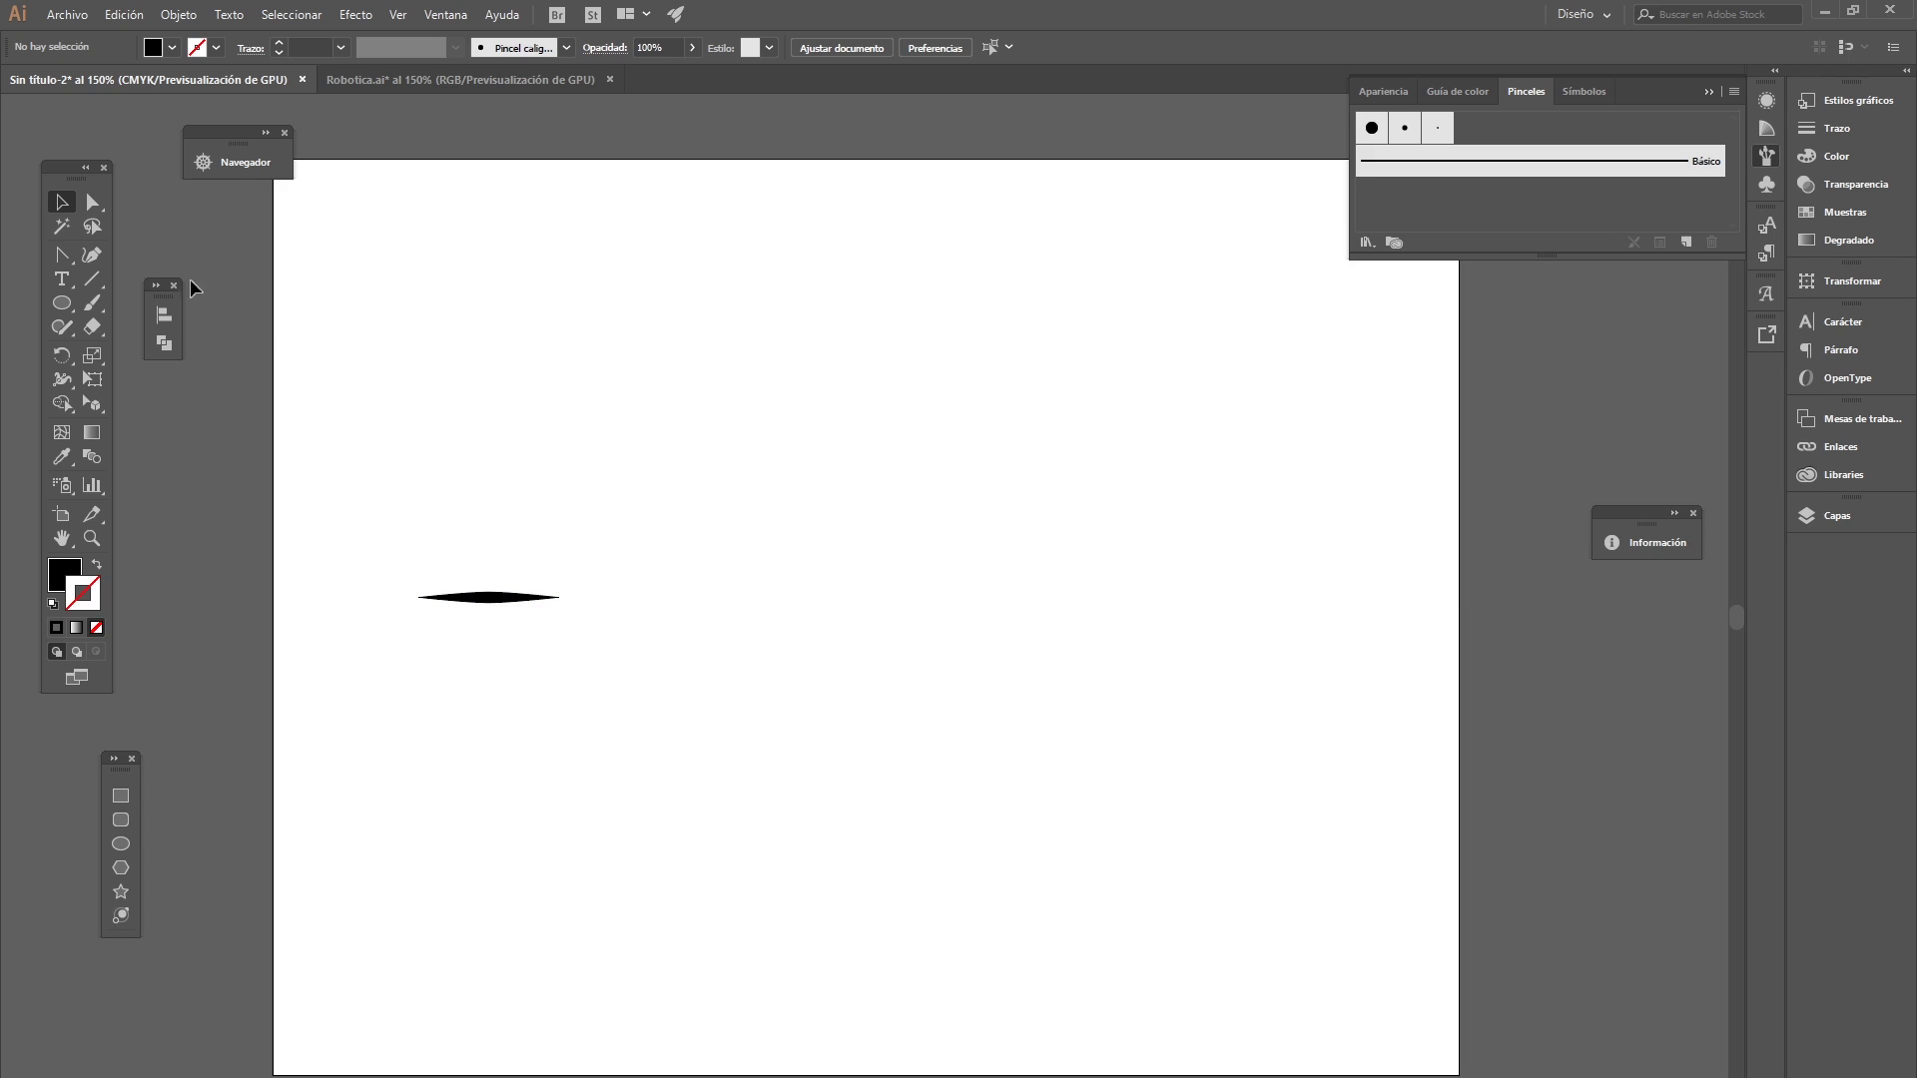
{"action": "left_click", "coordinate": [537, 602]}
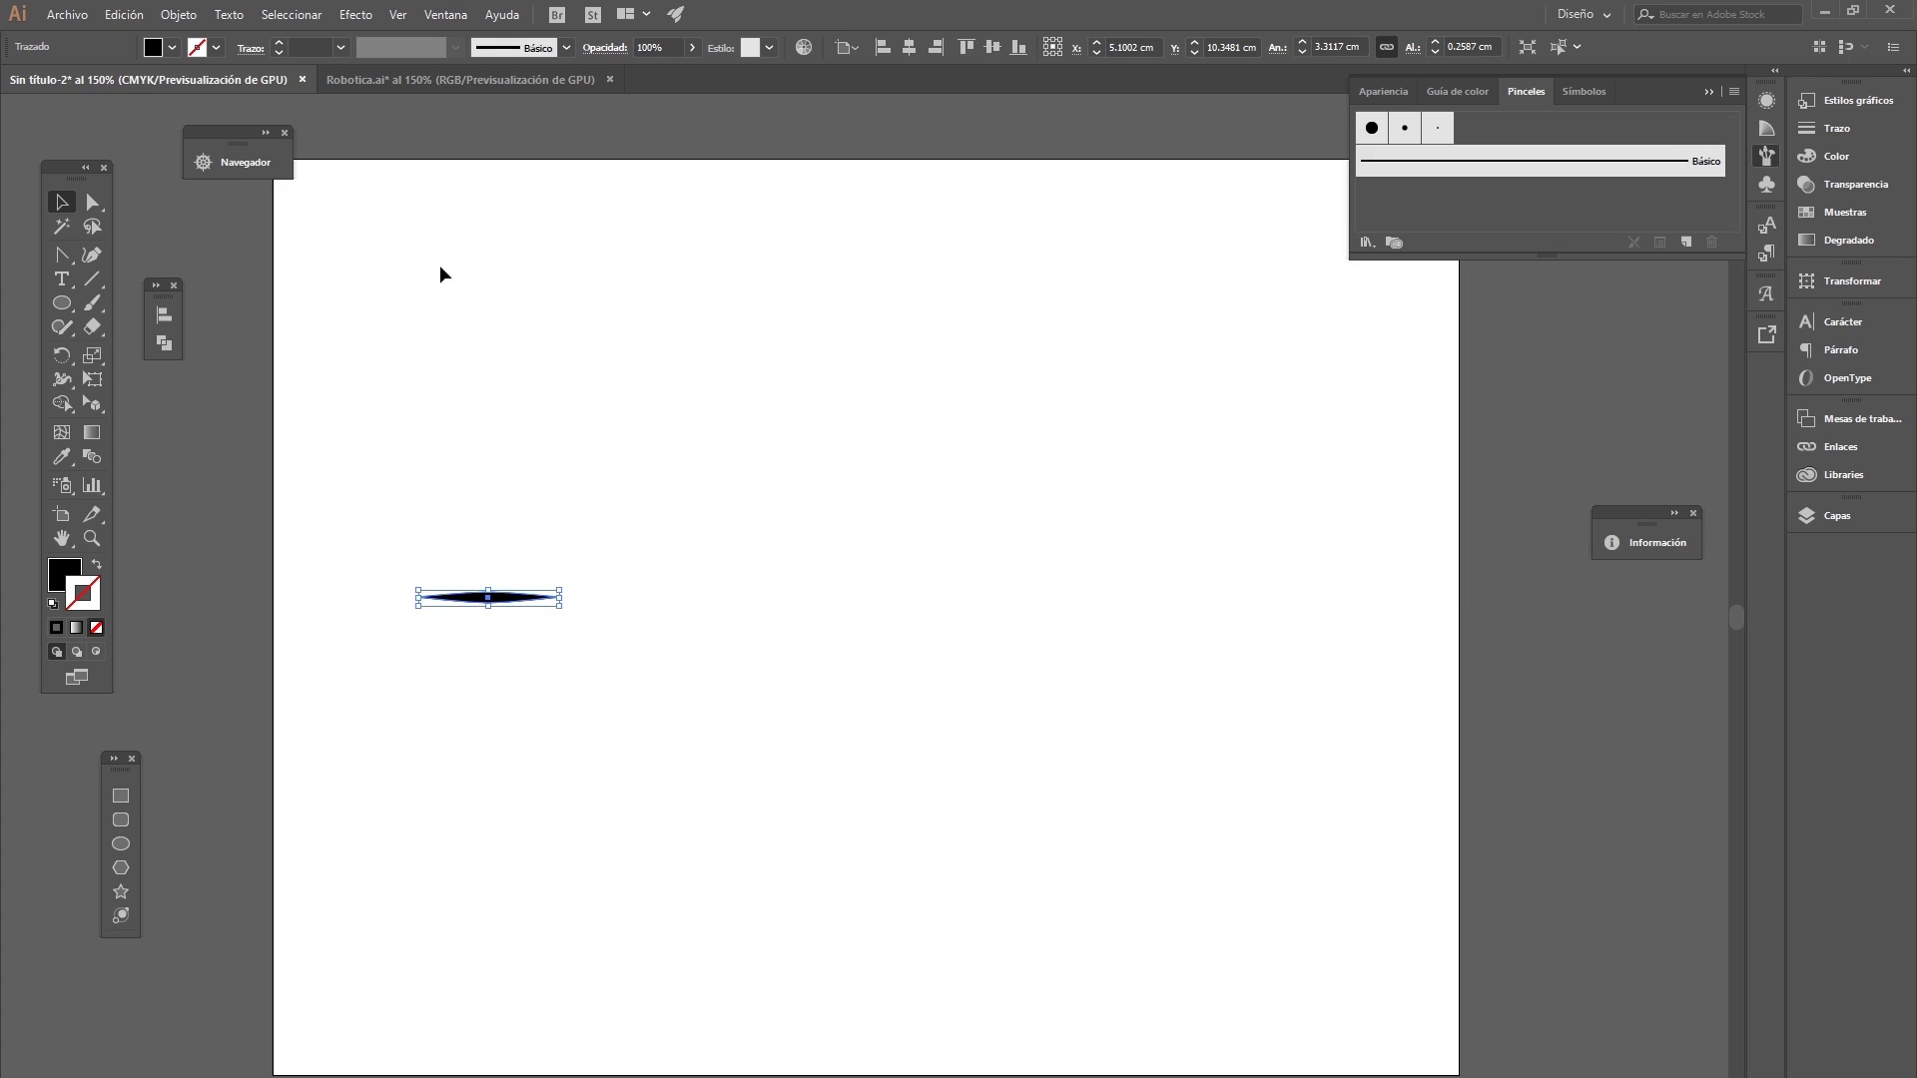
{"action": "left_click", "coordinate": [458, 536]}
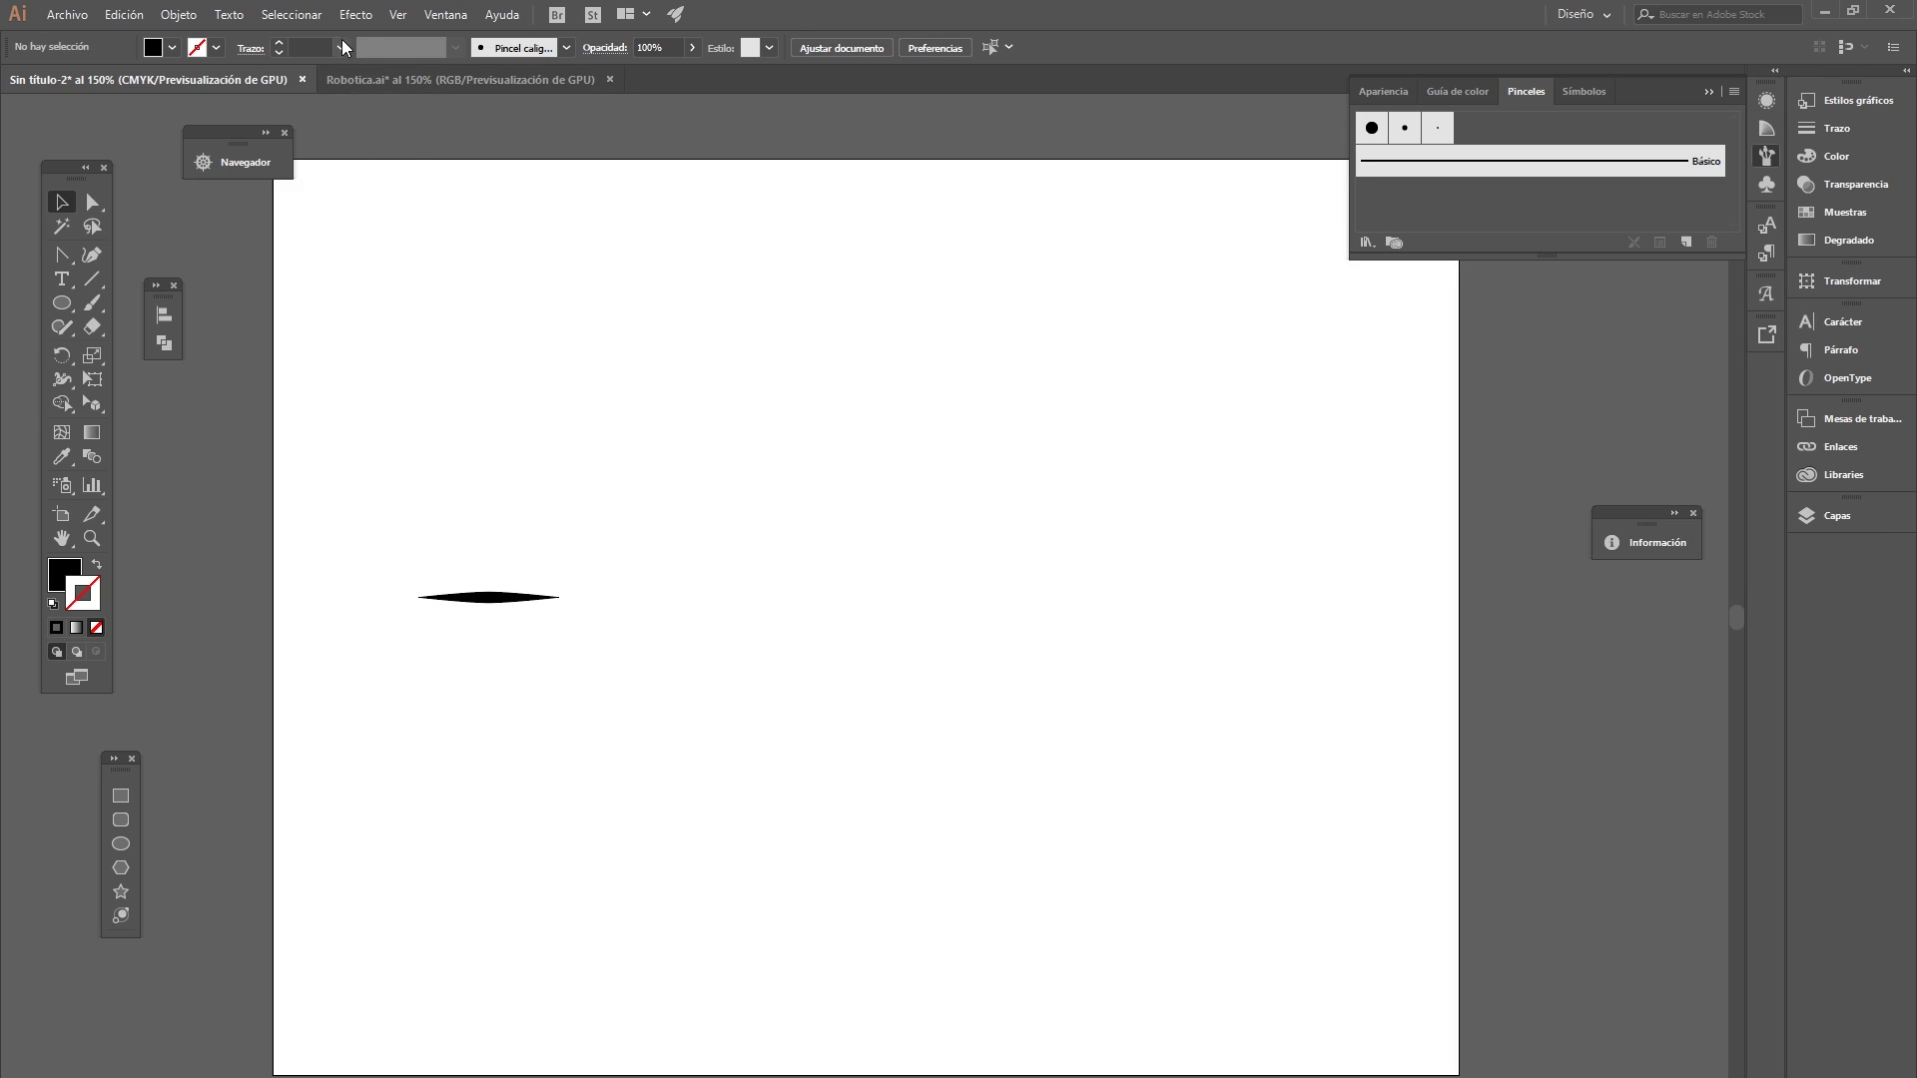
{"action": "left_click", "coordinate": [343, 47]}
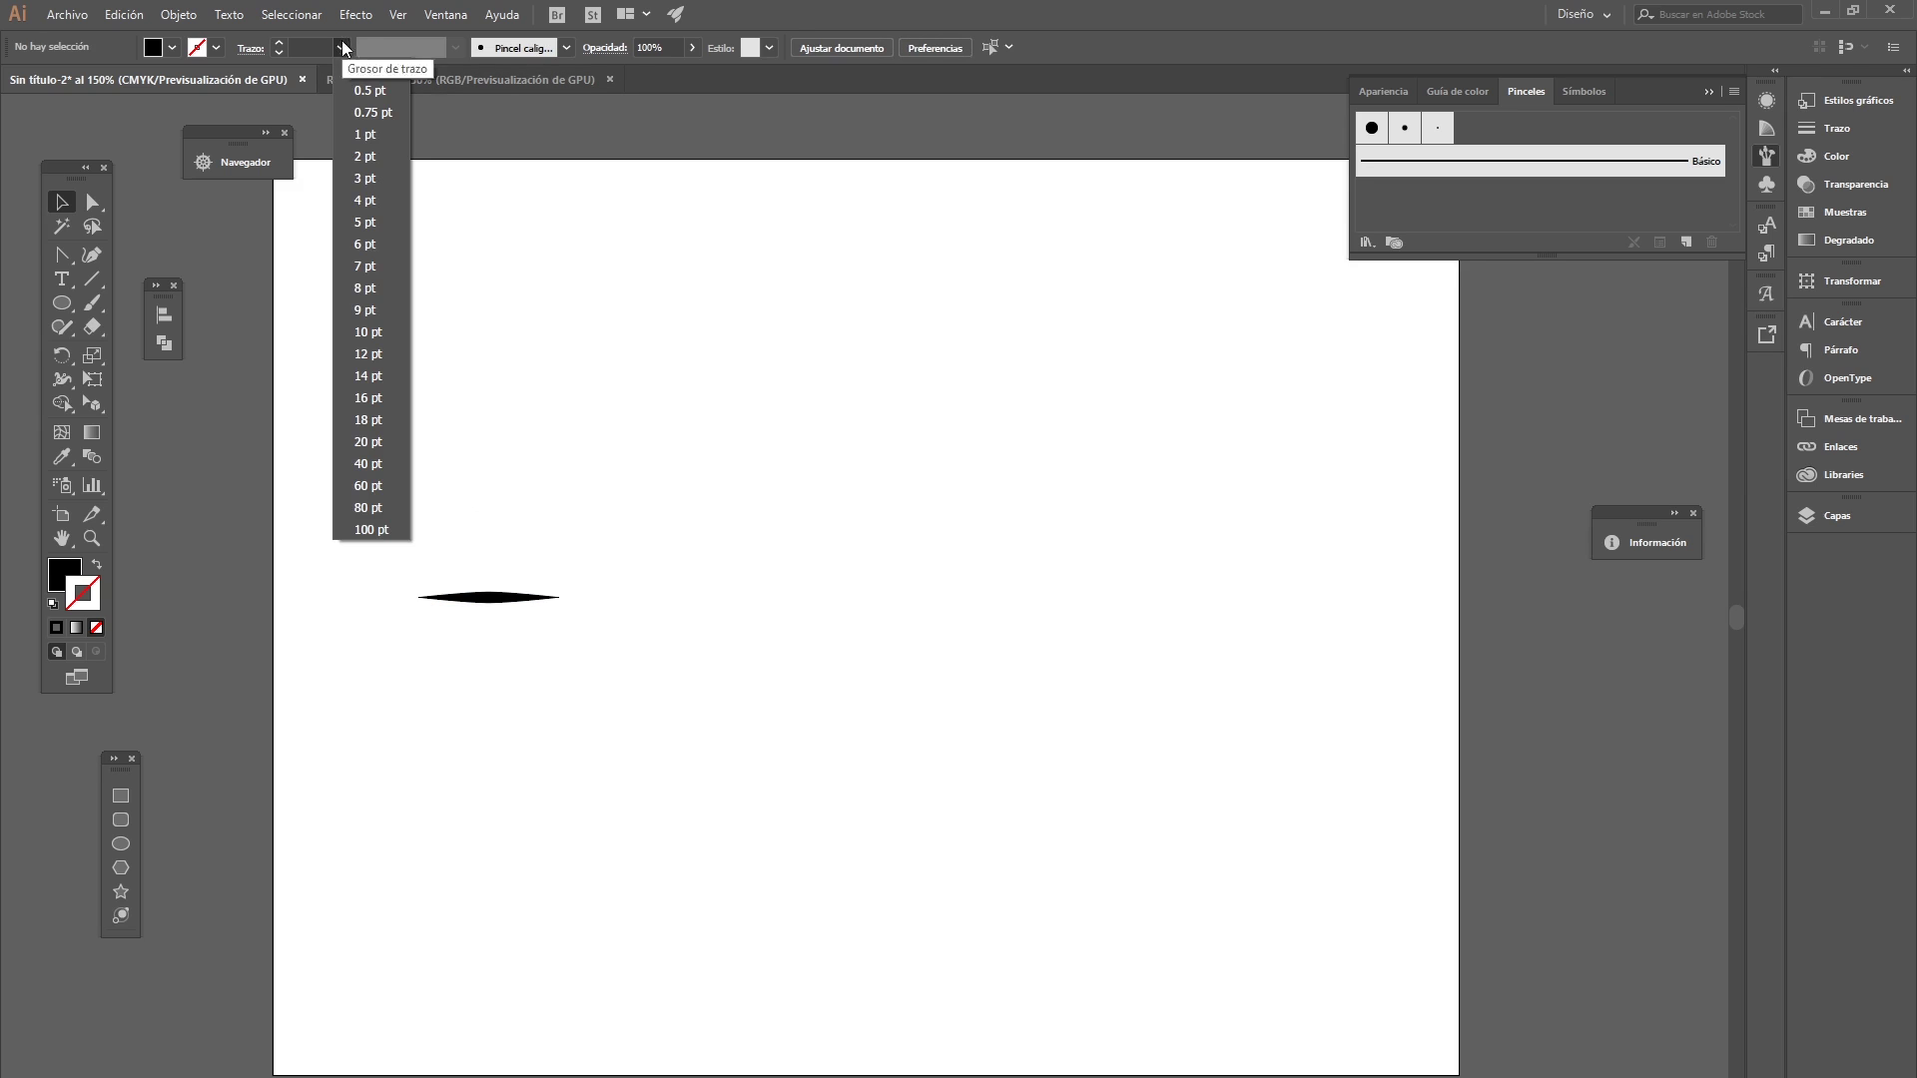
{"action": "left_click", "coordinate": [966, 18]}
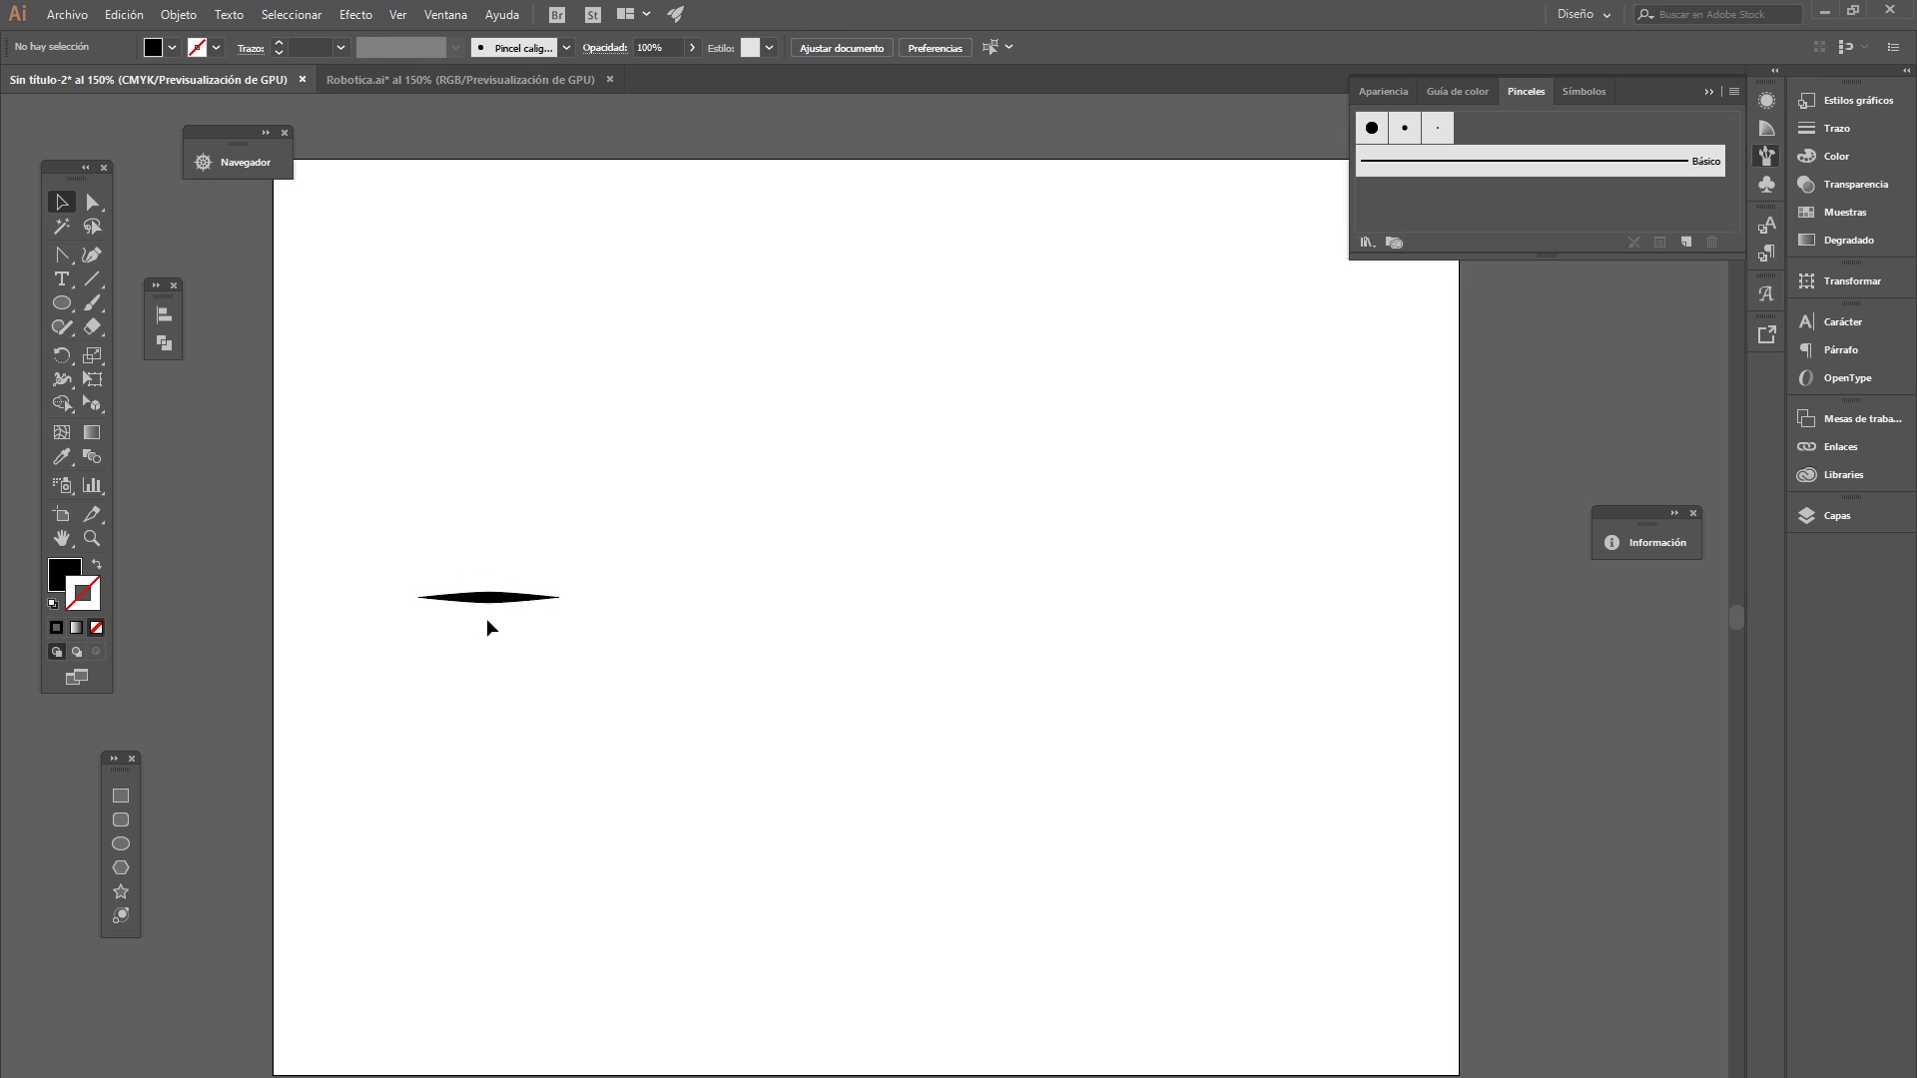
- Shrink the black tapered shape to about 1.66 cm wide by 0.13 cm high
{"action": "left_click", "coordinate": [521, 597]}
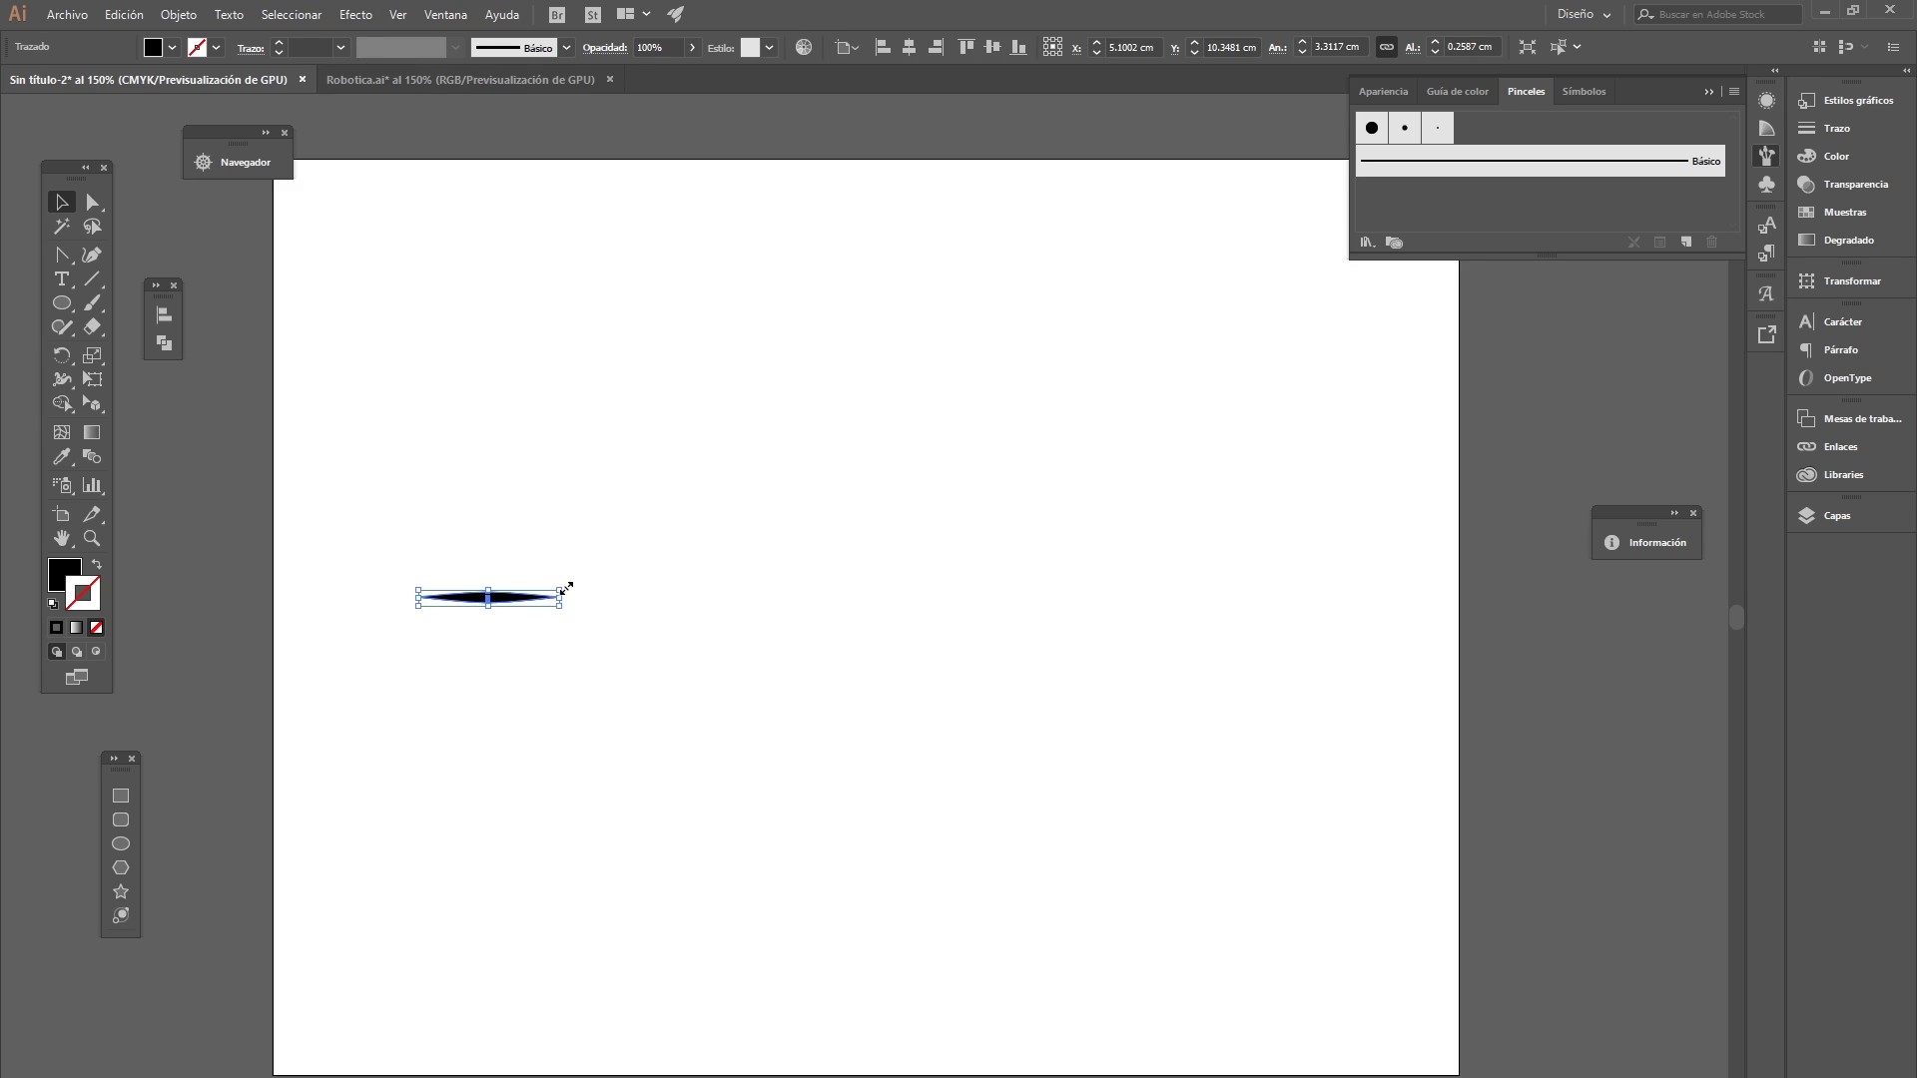
{"action": "left_click_drag", "start_coordinate": [560, 597], "coordinate": [536, 595]}
{"action": "left_click", "coordinate": [536, 595]}
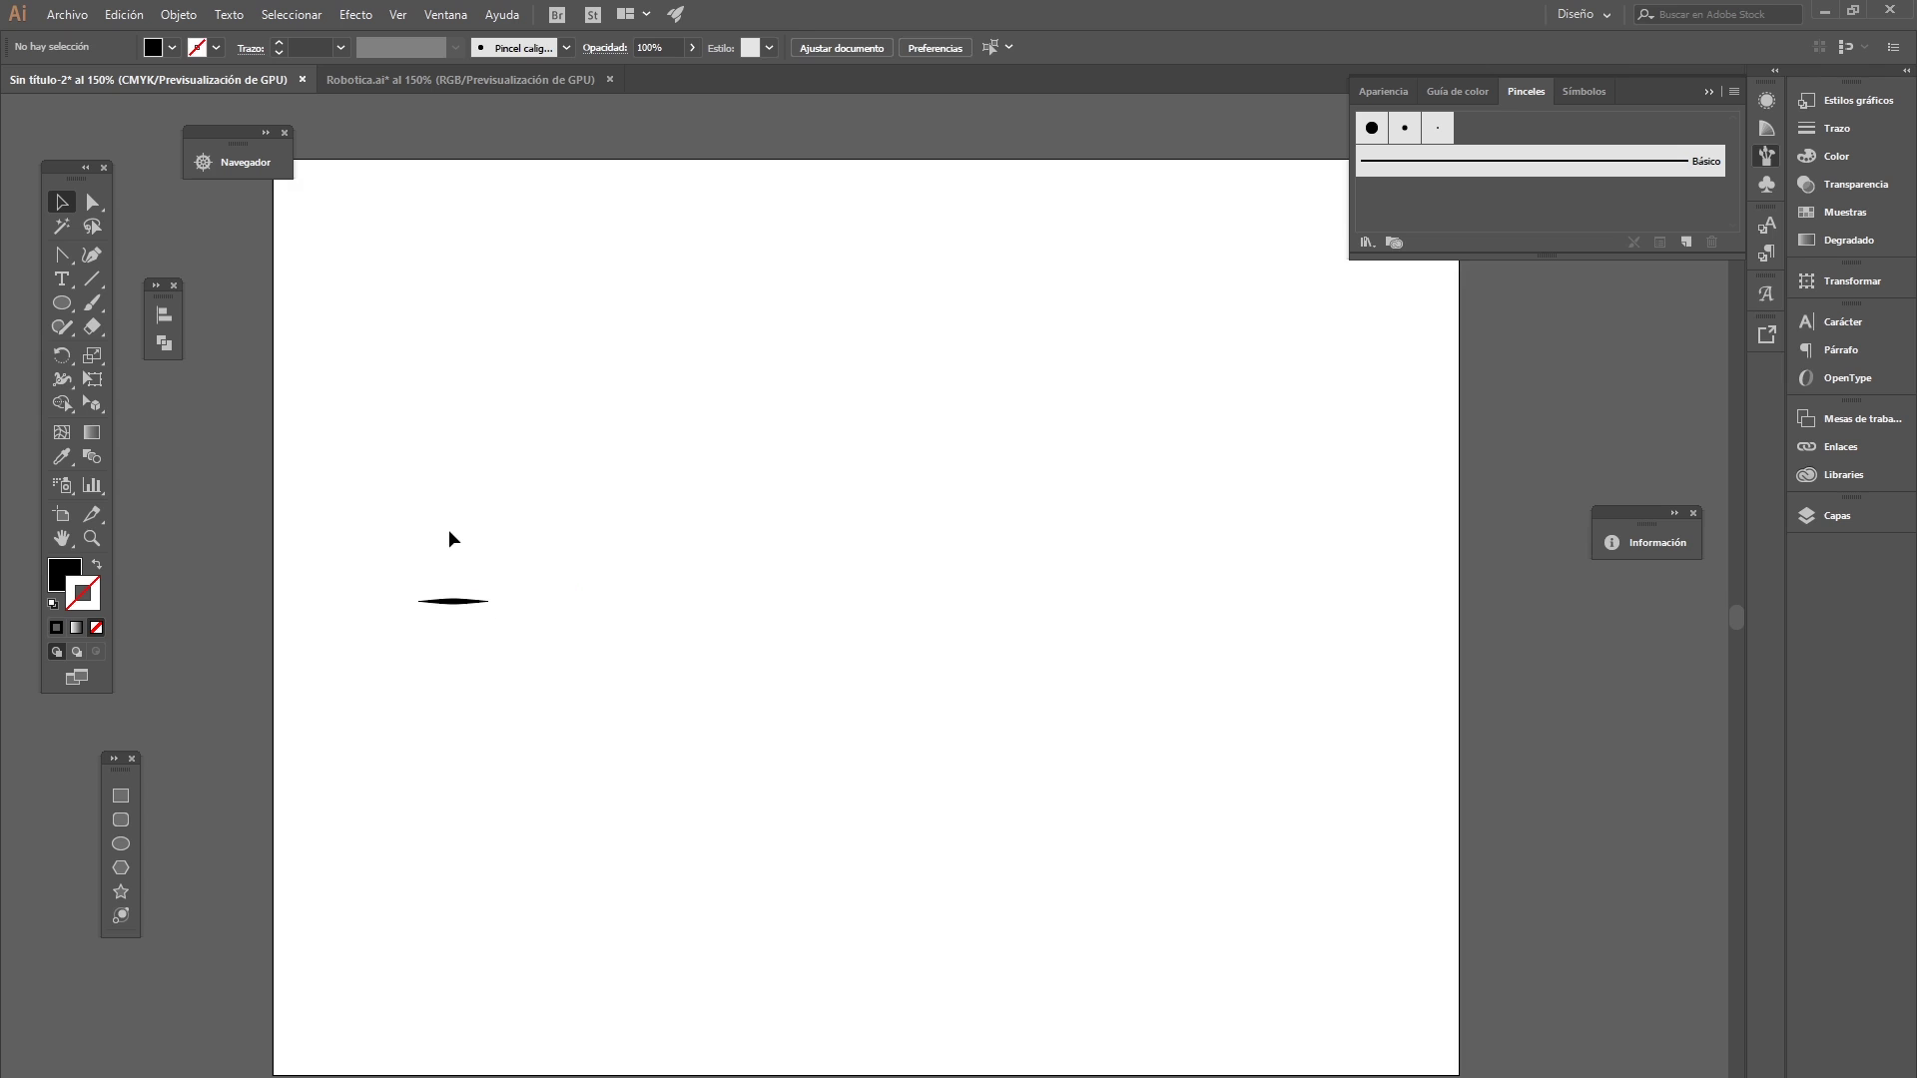
{"action": "left_click", "coordinate": [64, 573]}
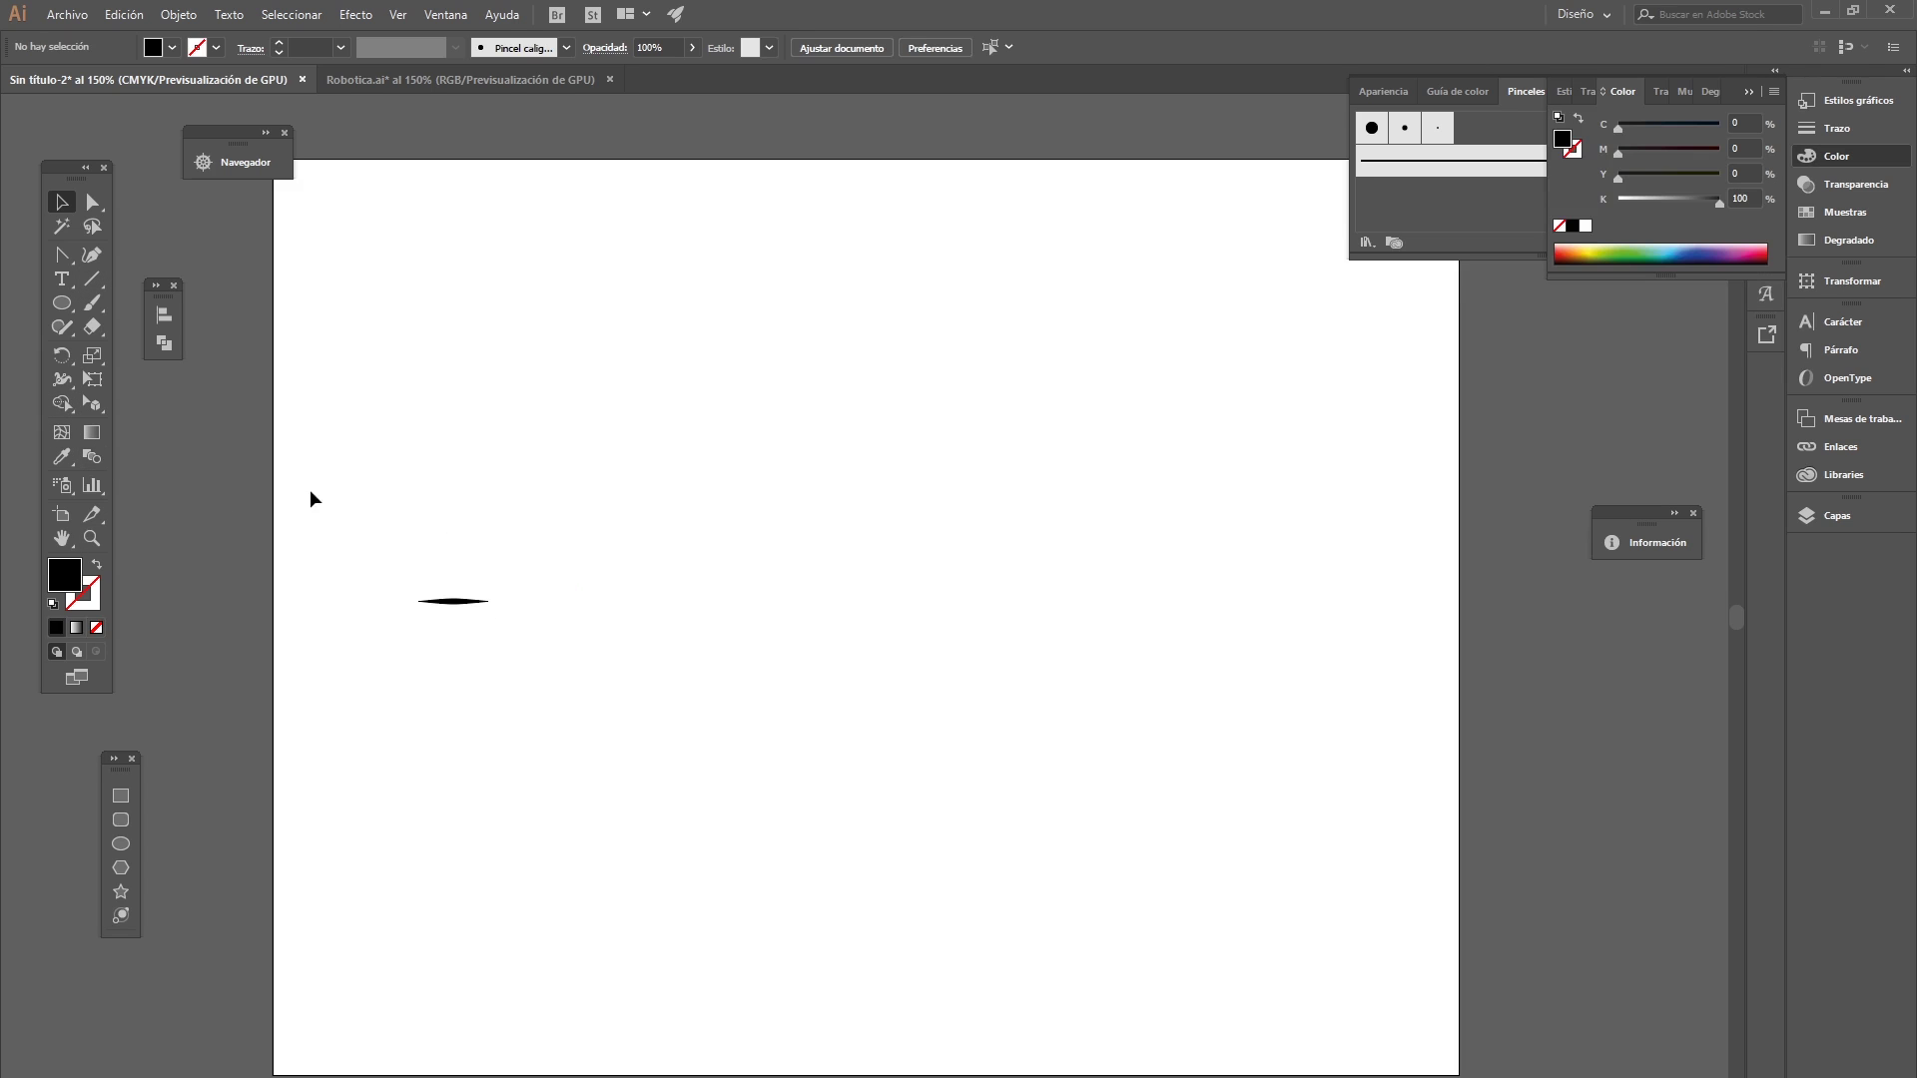
{"action": "left_click", "coordinate": [459, 609]}
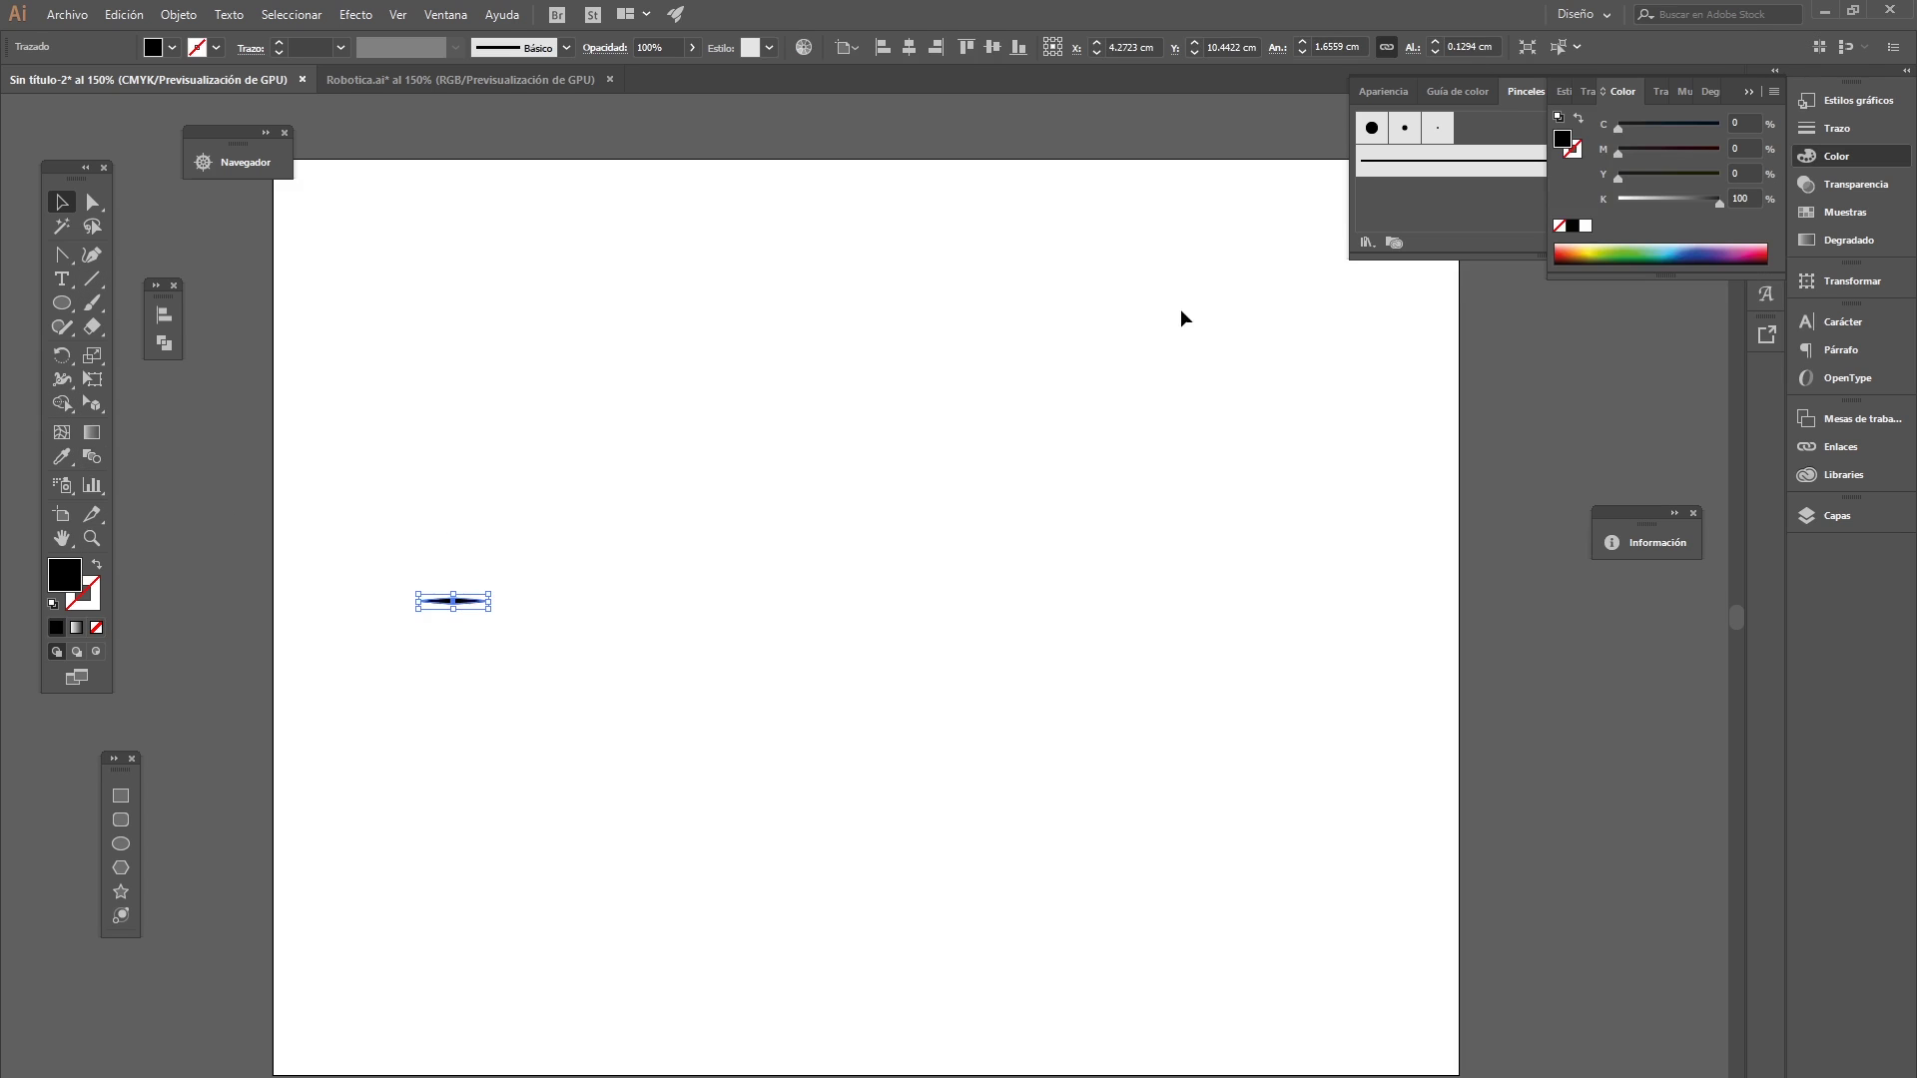
{"action": "left_click", "coordinate": [1750, 92]}
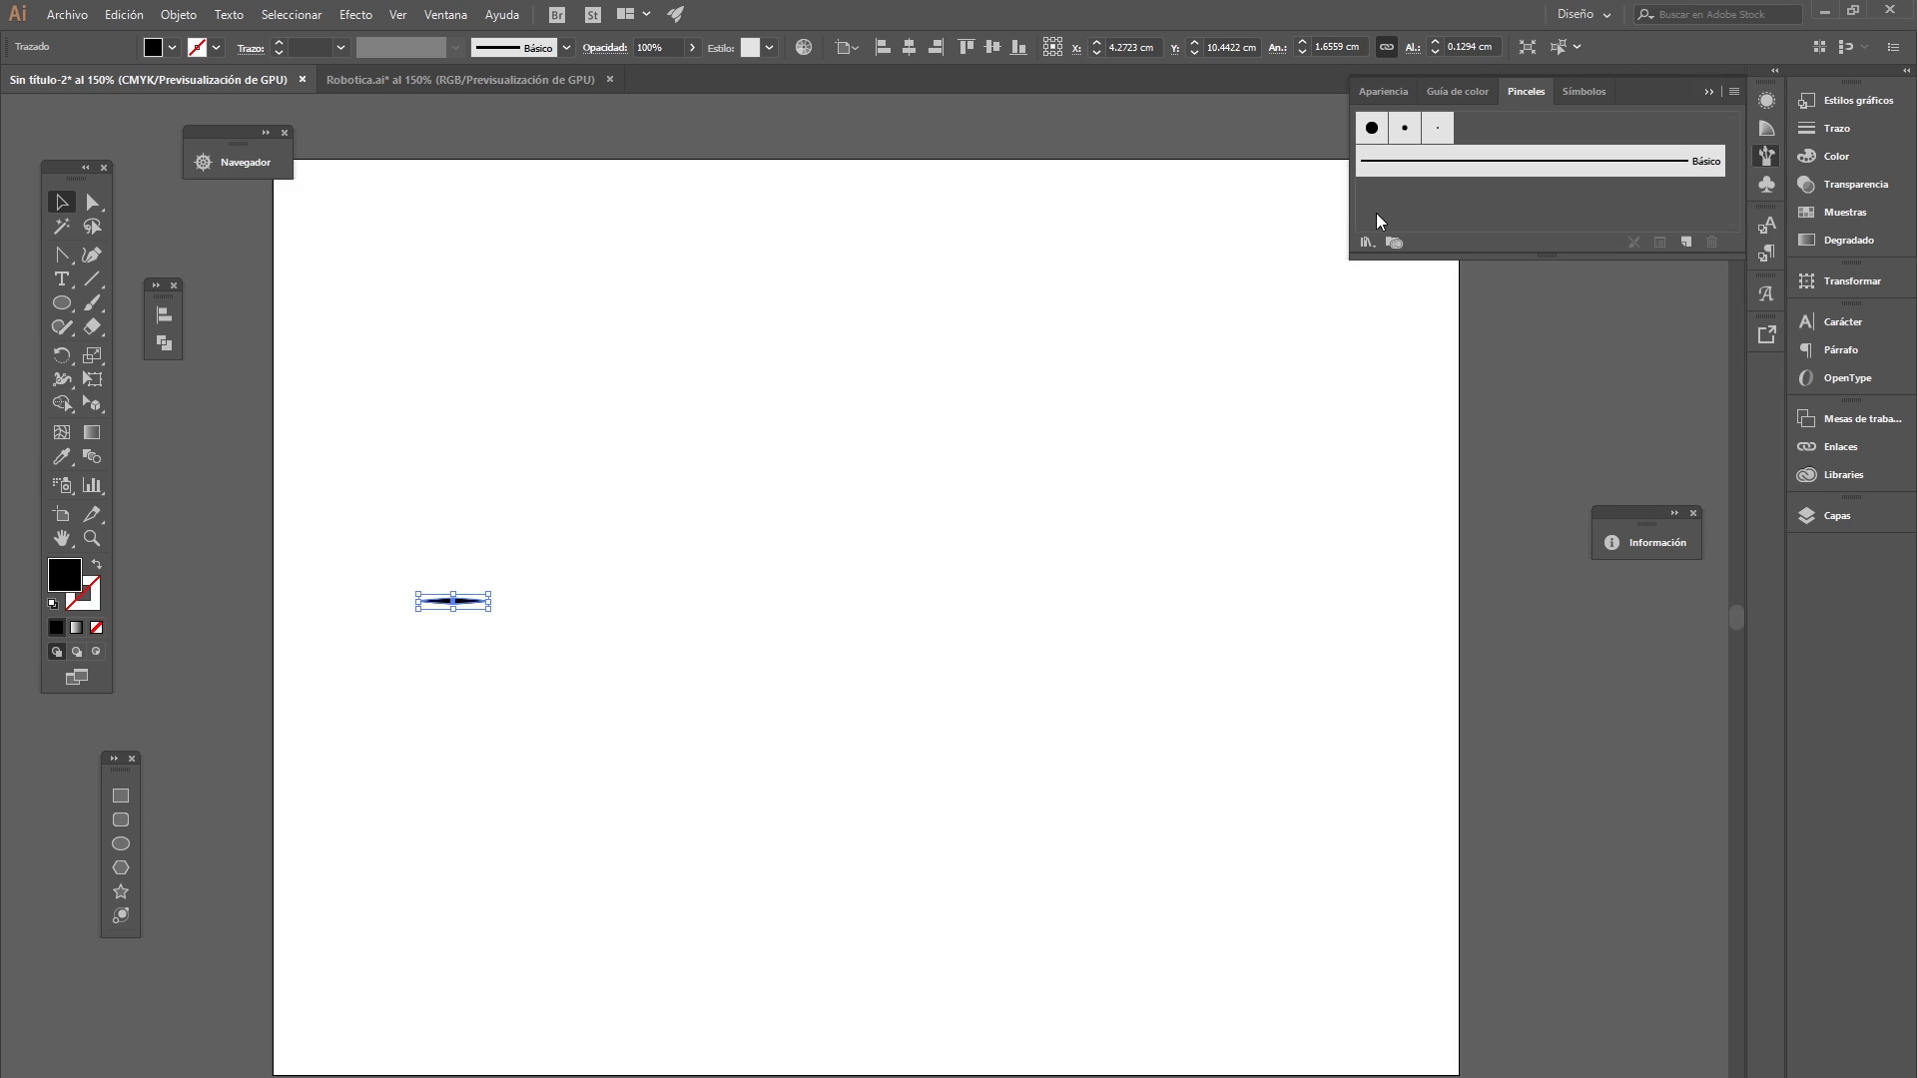
{"action": "right_click", "coordinate": [465, 601]}
{"action": "left_click", "coordinate": [756, 531]}
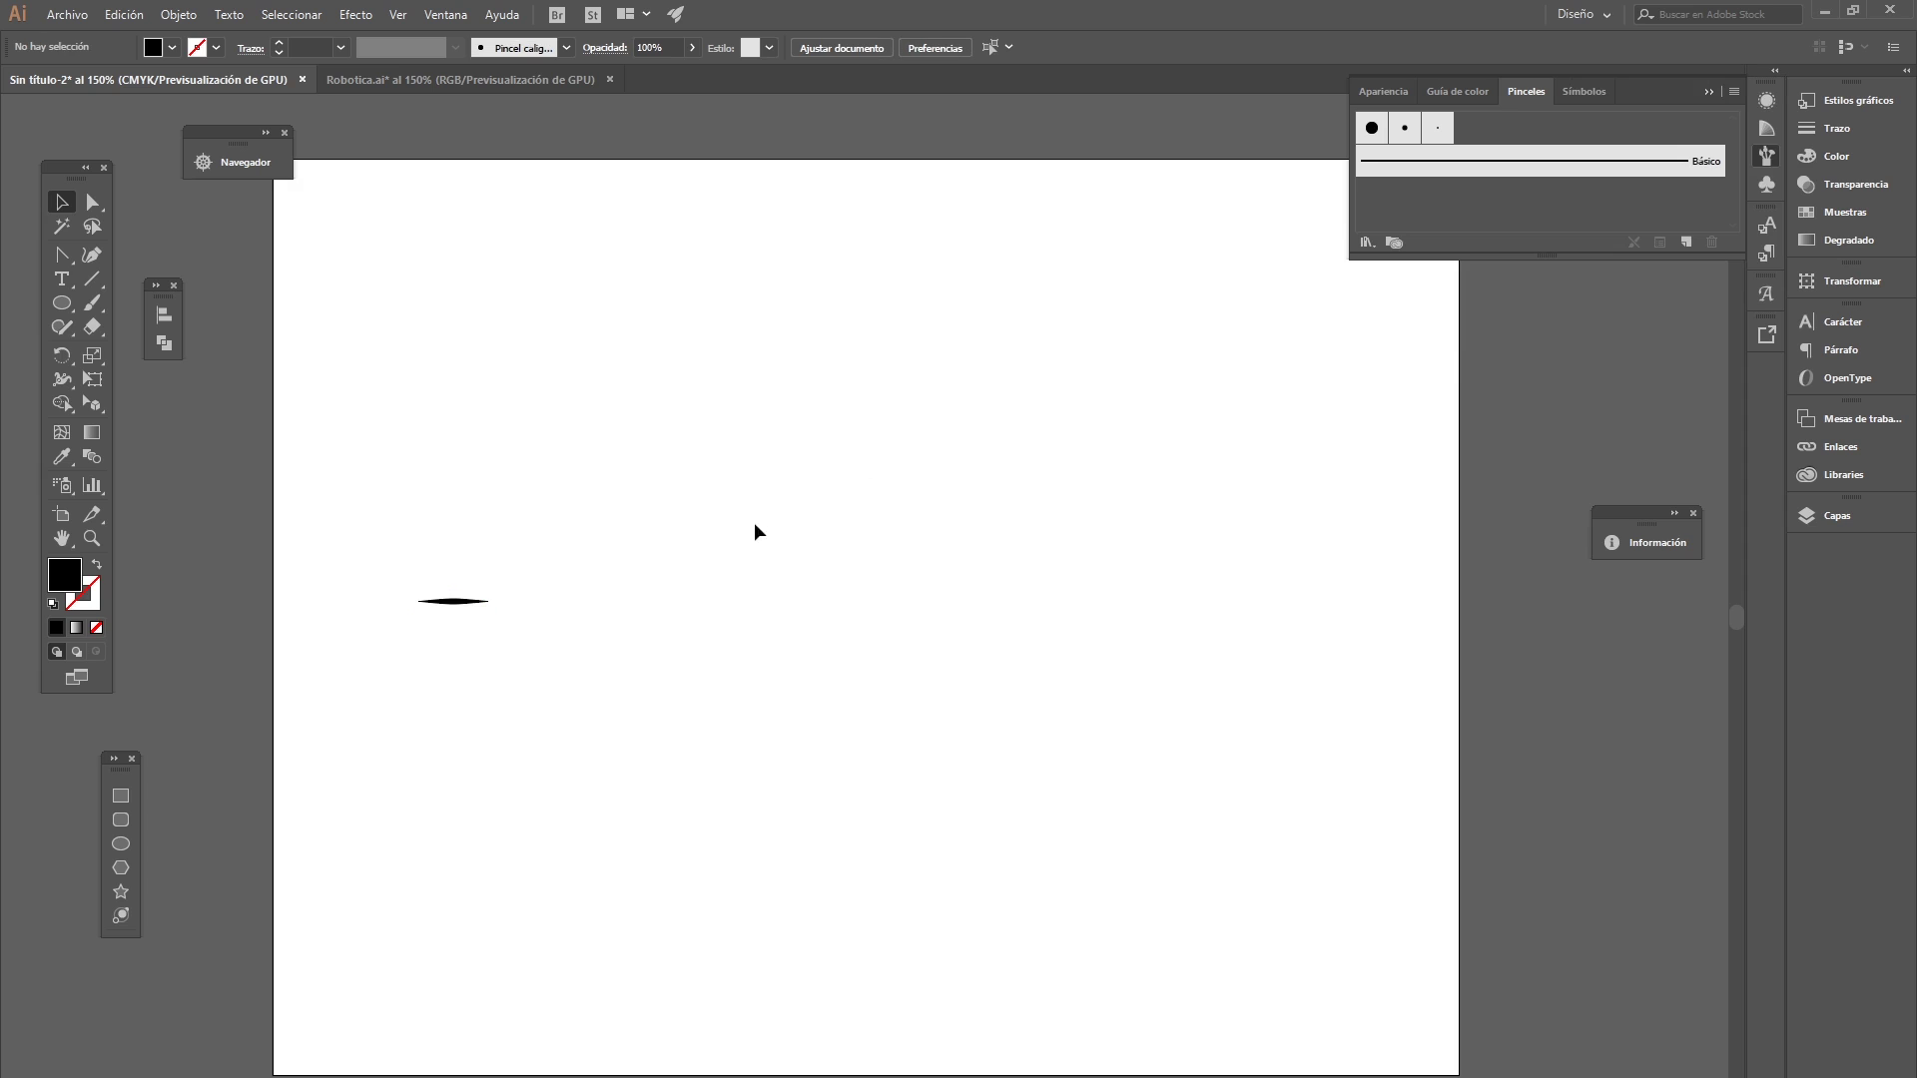
- Create an art brush (Pincel de arte) from the small black tapered shape with the colorization method set to Matices
{"action": "left_click", "coordinate": [455, 602]}
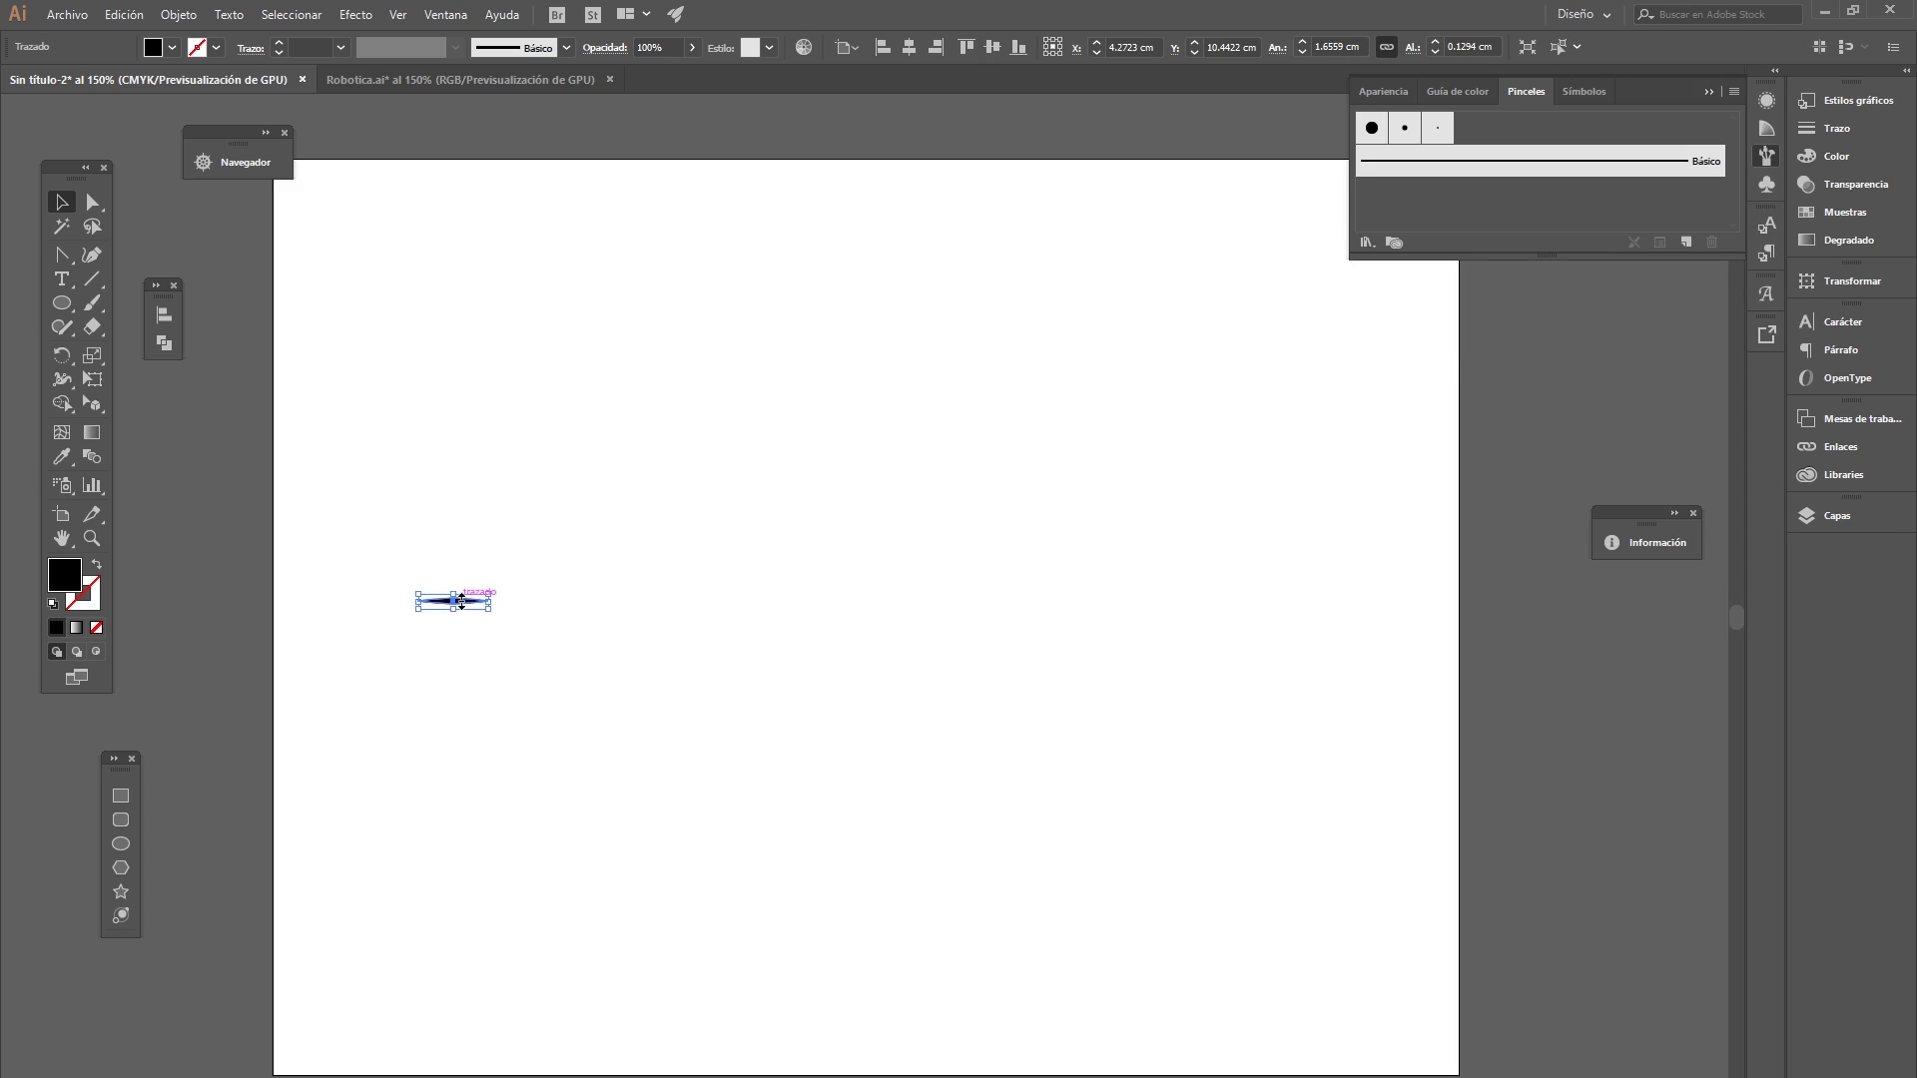
{"action": "mouse_move", "coordinate": [465, 604]}
{"action": "left_mouse_down"}
{"action": "mouse_move", "coordinate": [1104, 612]}
{"action": "mouse_move", "coordinate": [1452, 213]}
{"action": "left_mouse_up"}
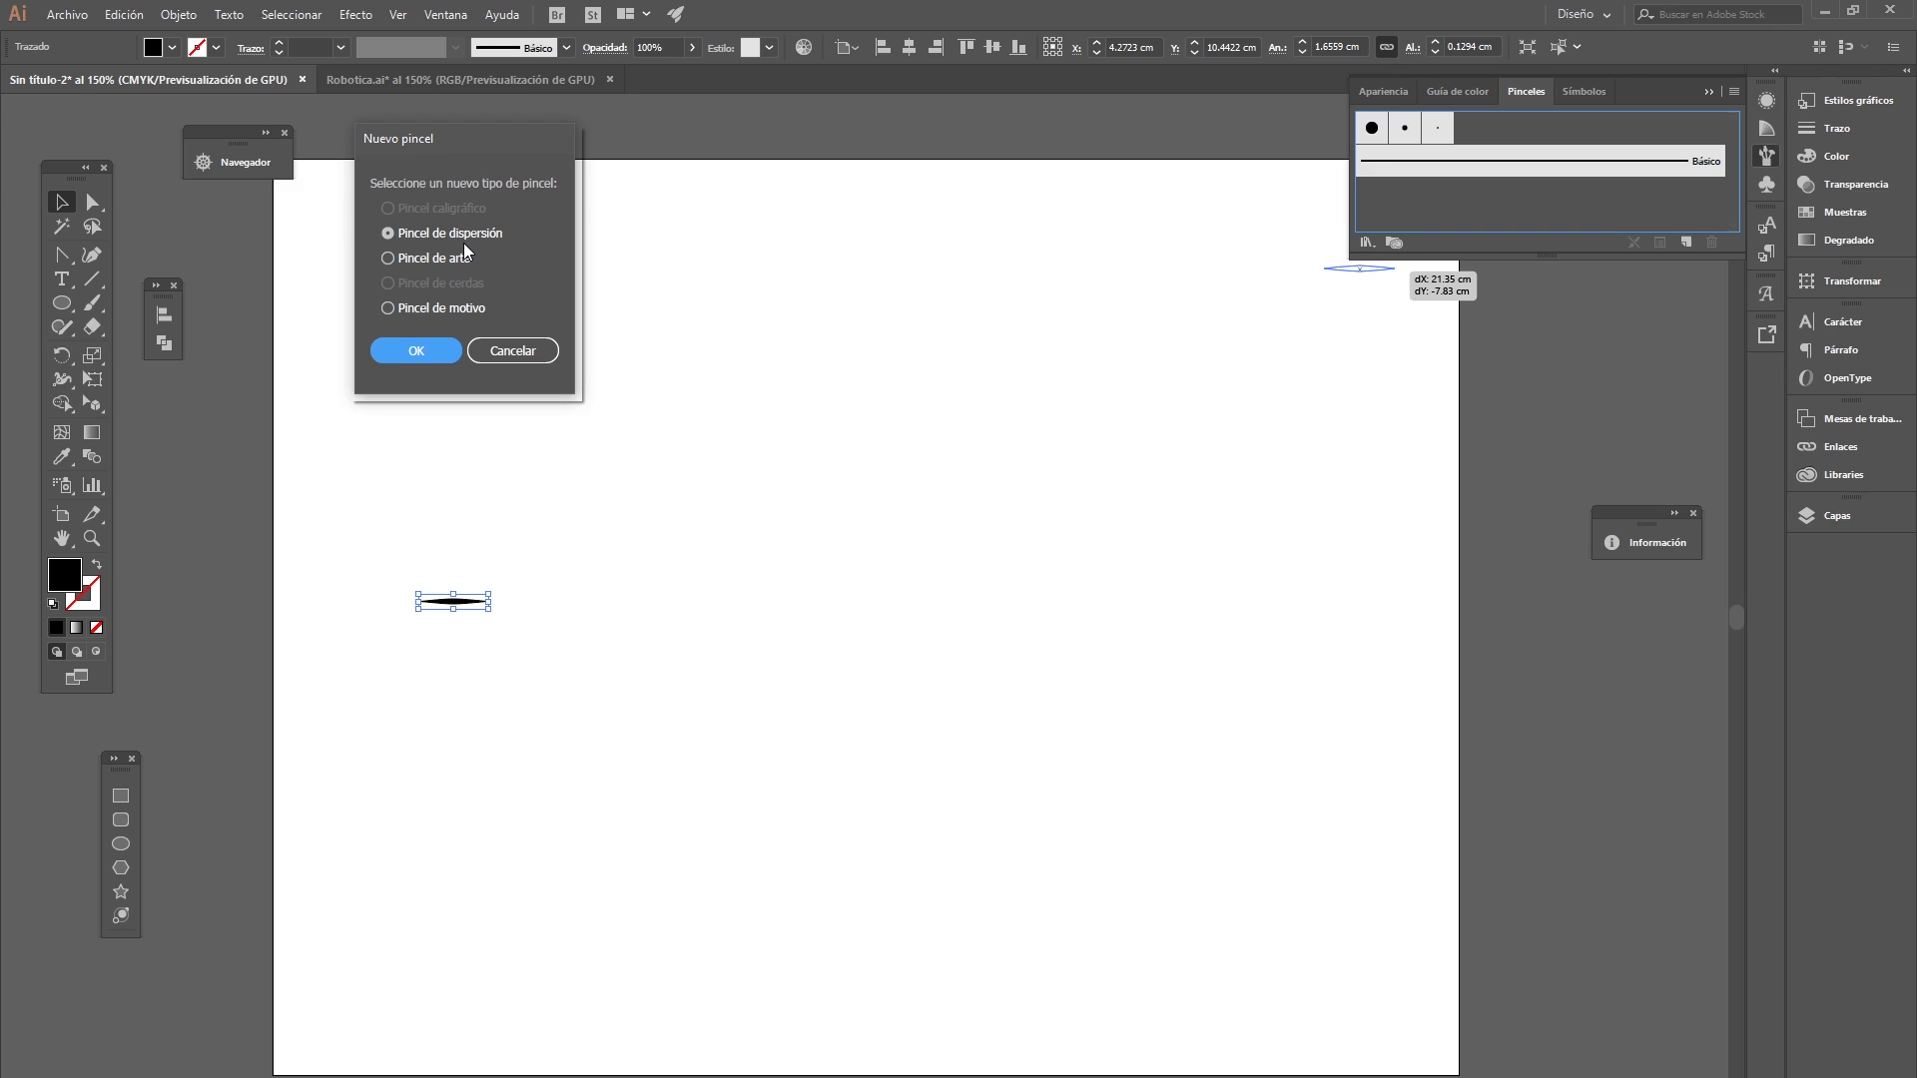
{"action": "left_click", "coordinate": [435, 257]}
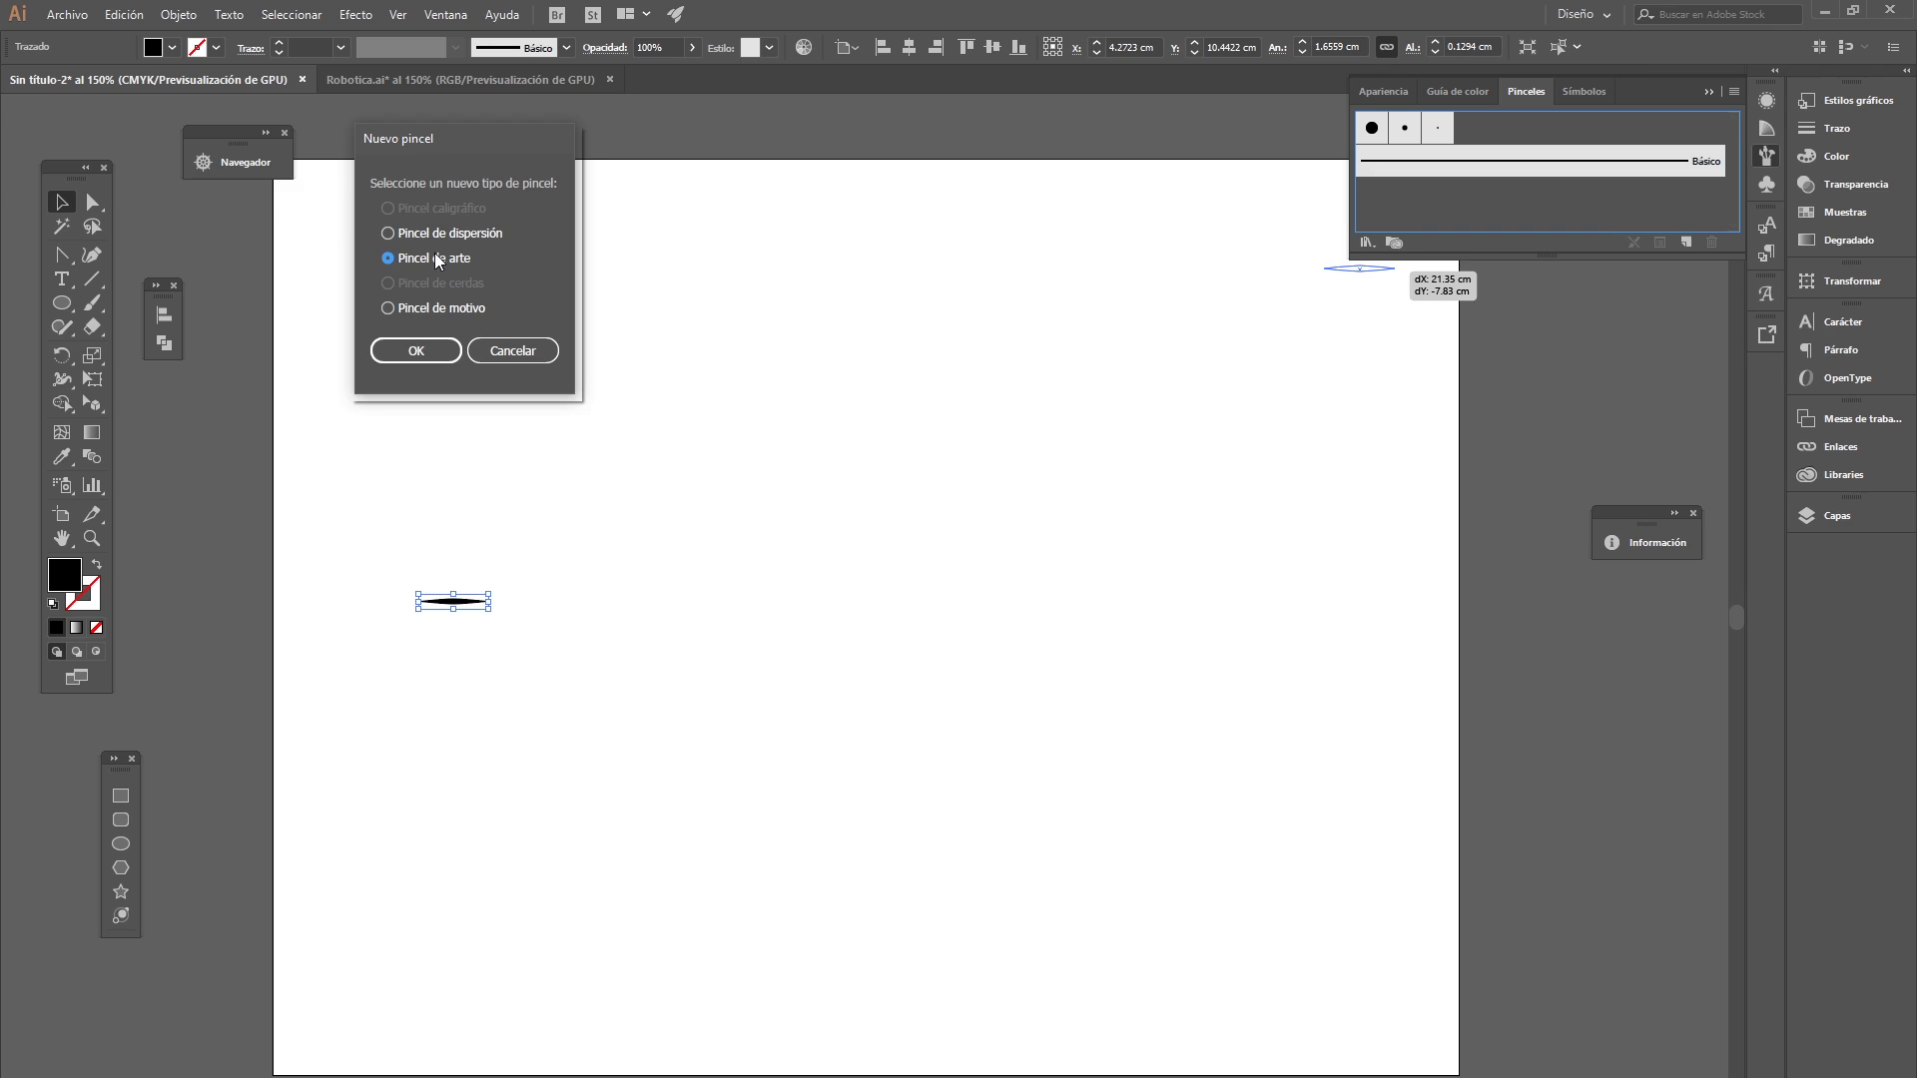
{"action": "left_click", "coordinate": [417, 349]}
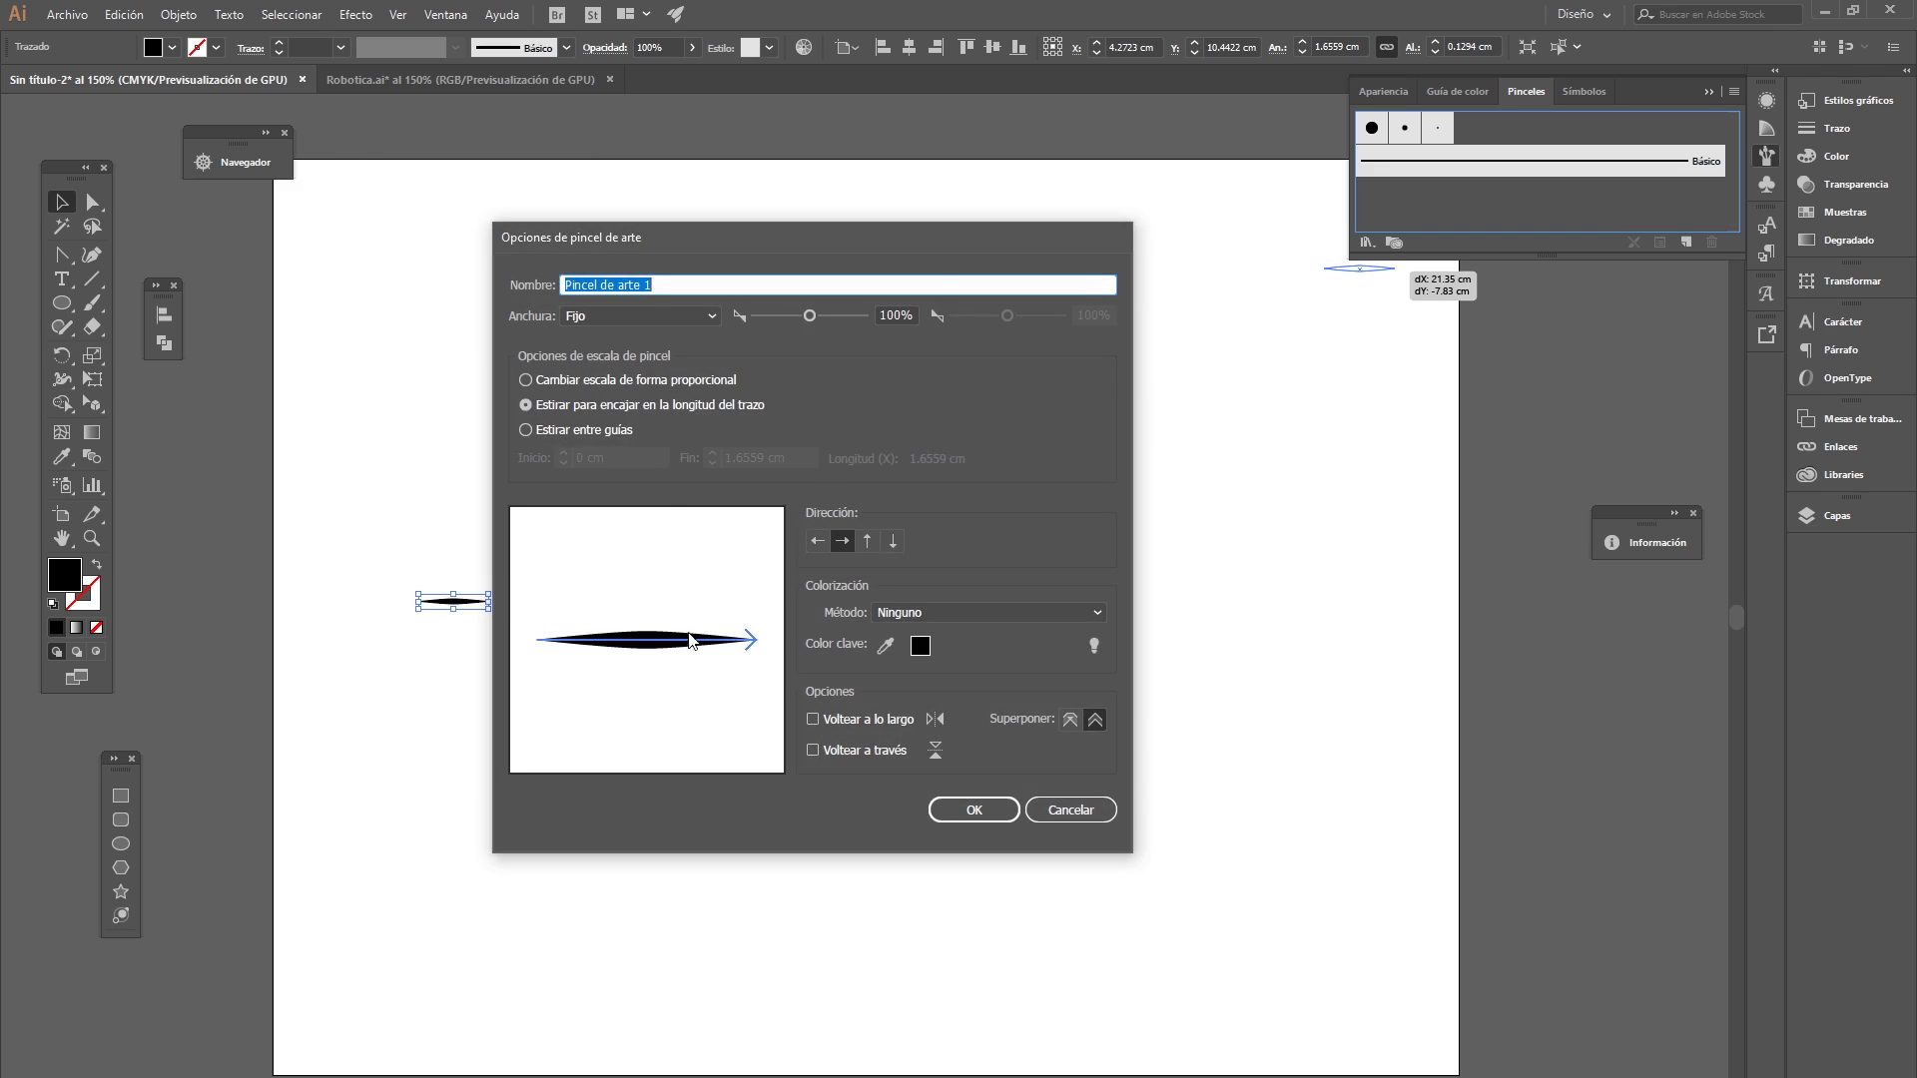
{"action": "left_click", "coordinate": [974, 611]}
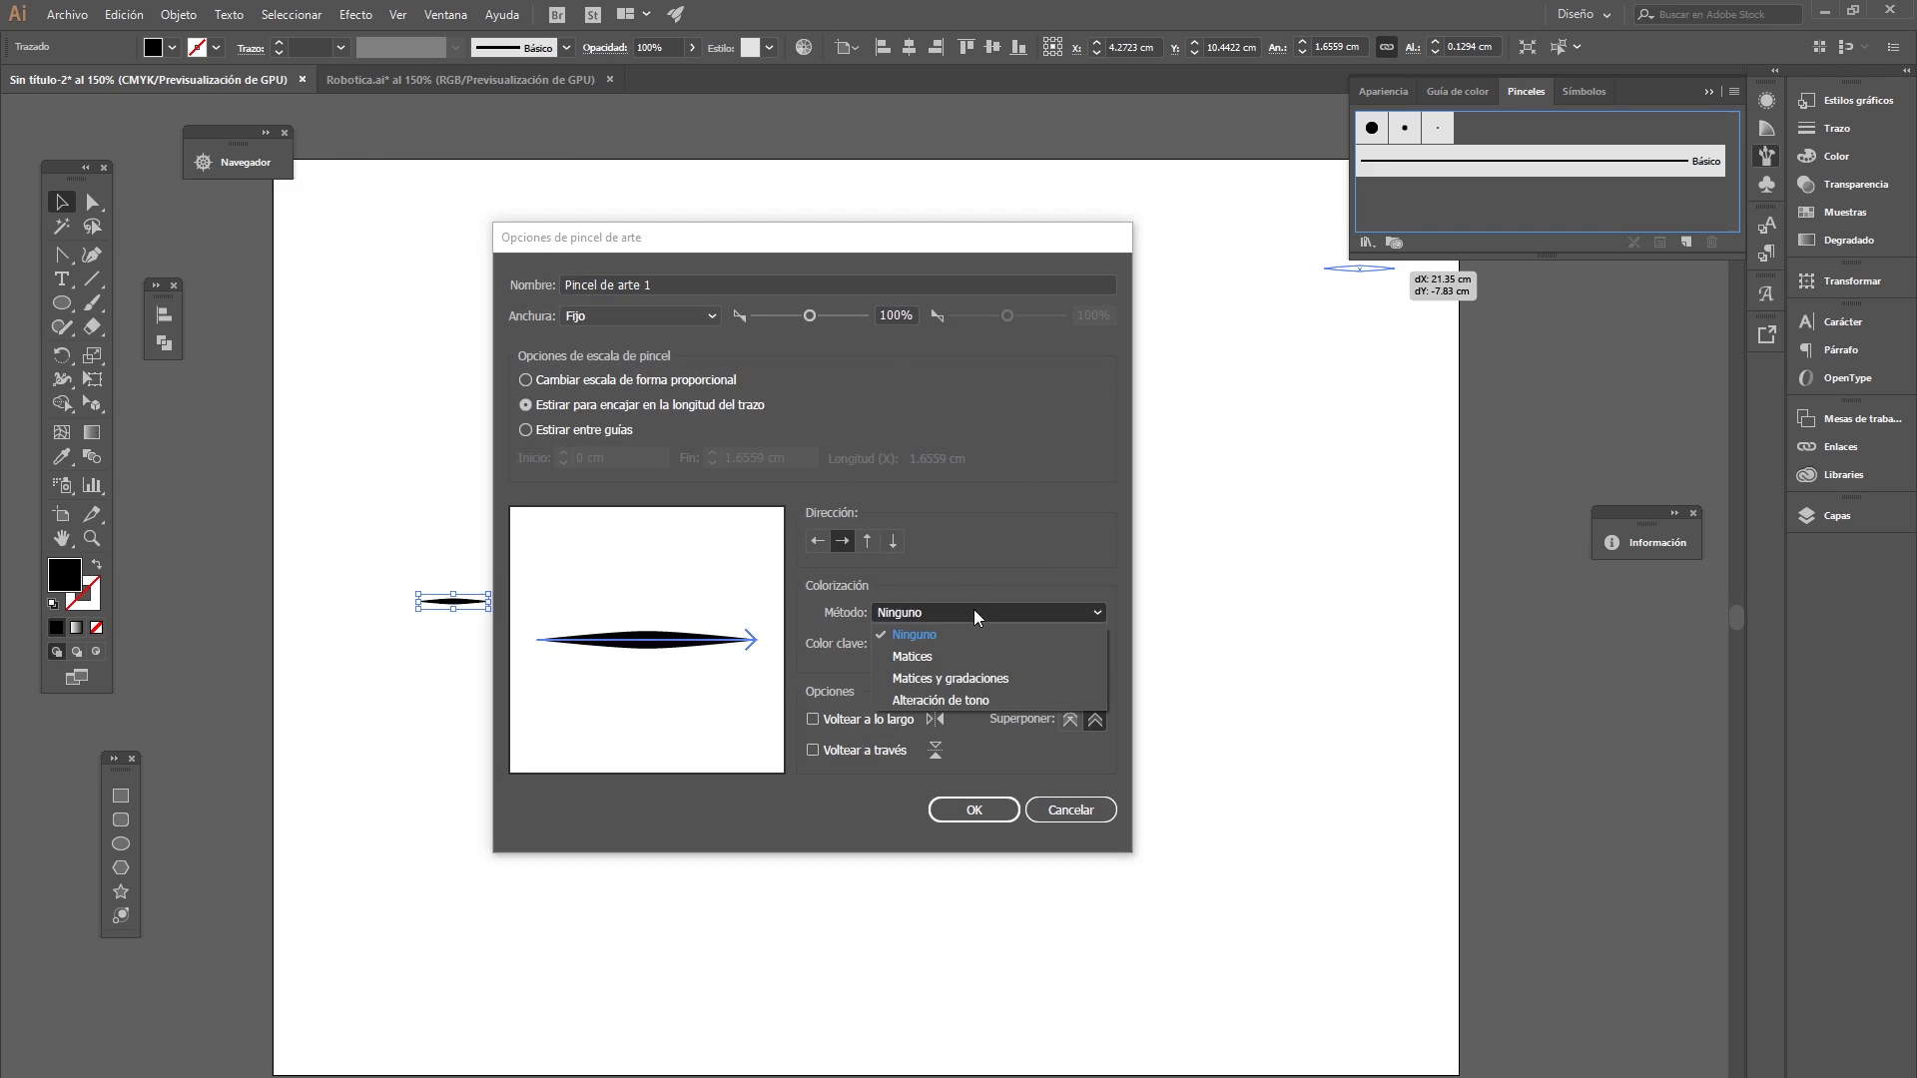
{"action": "left_click", "coordinate": [973, 659]}
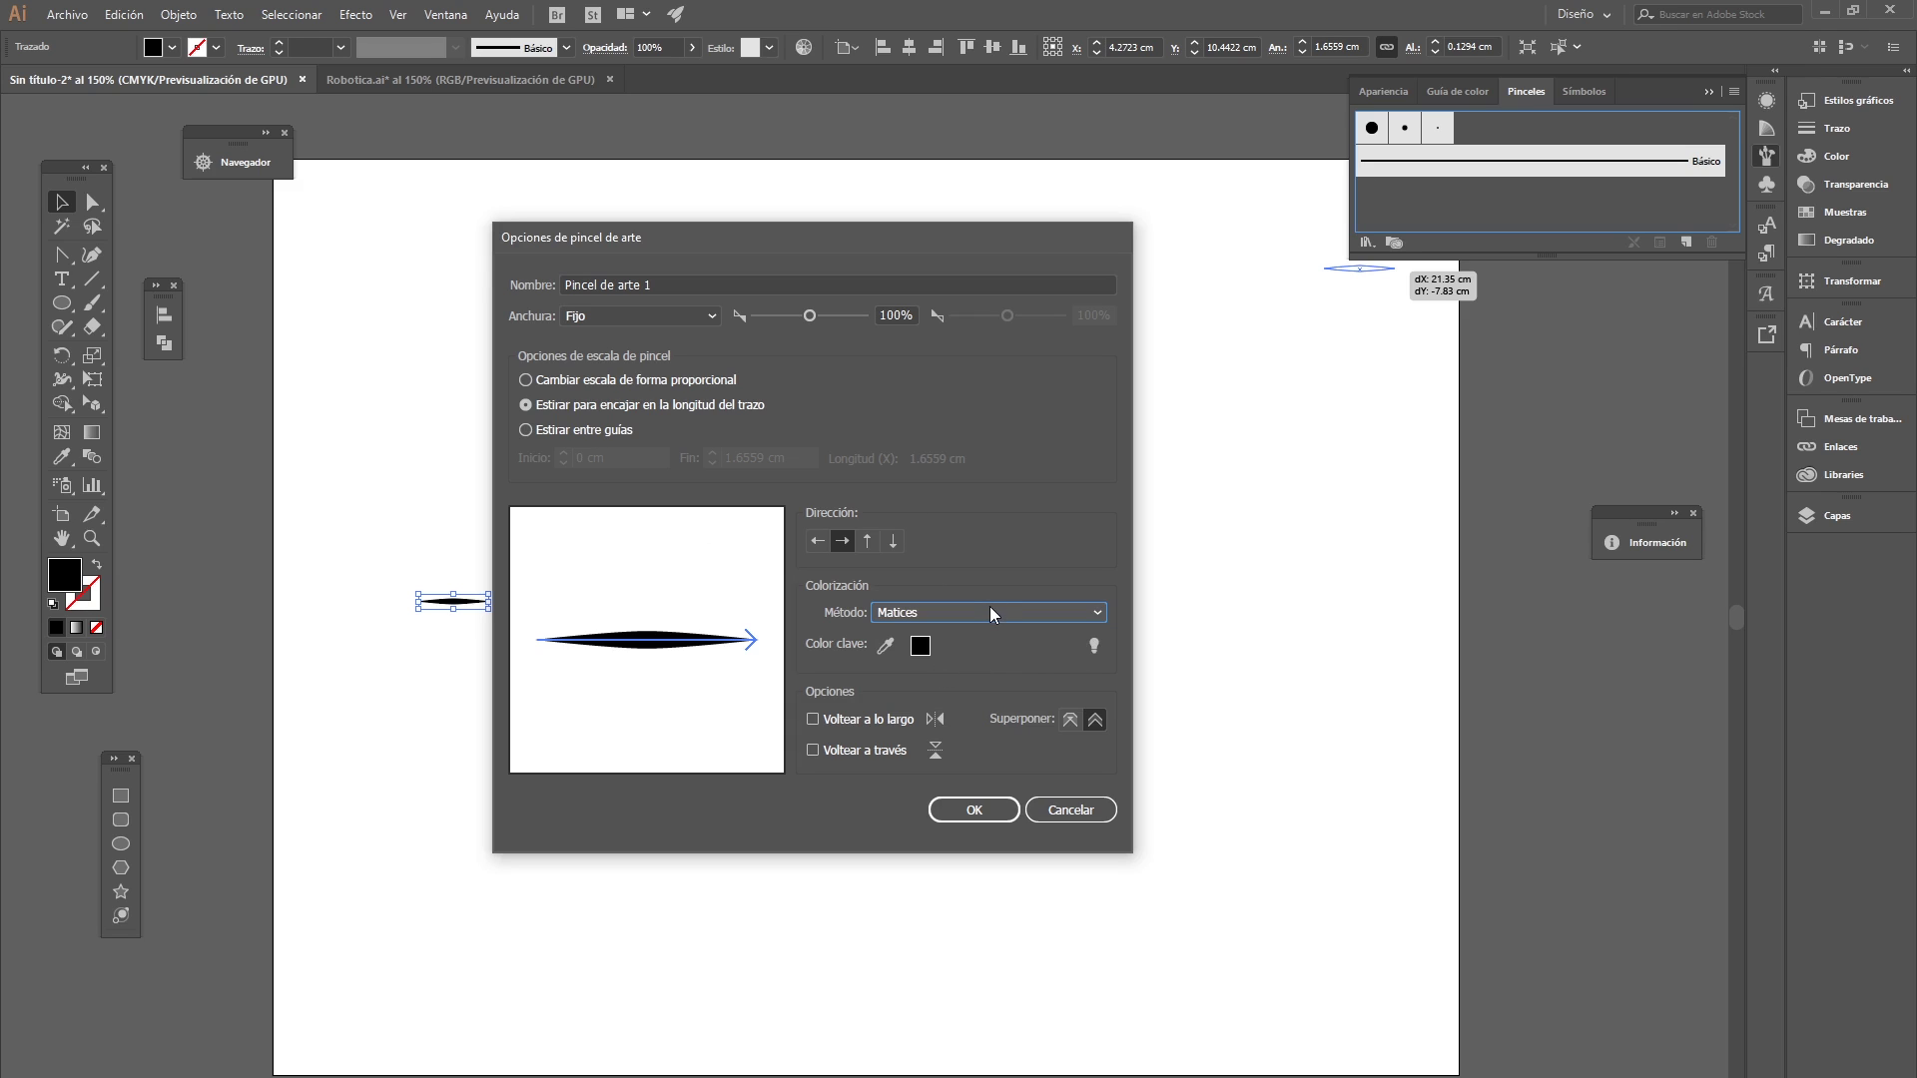
{"action": "left_click", "coordinate": [965, 818]}
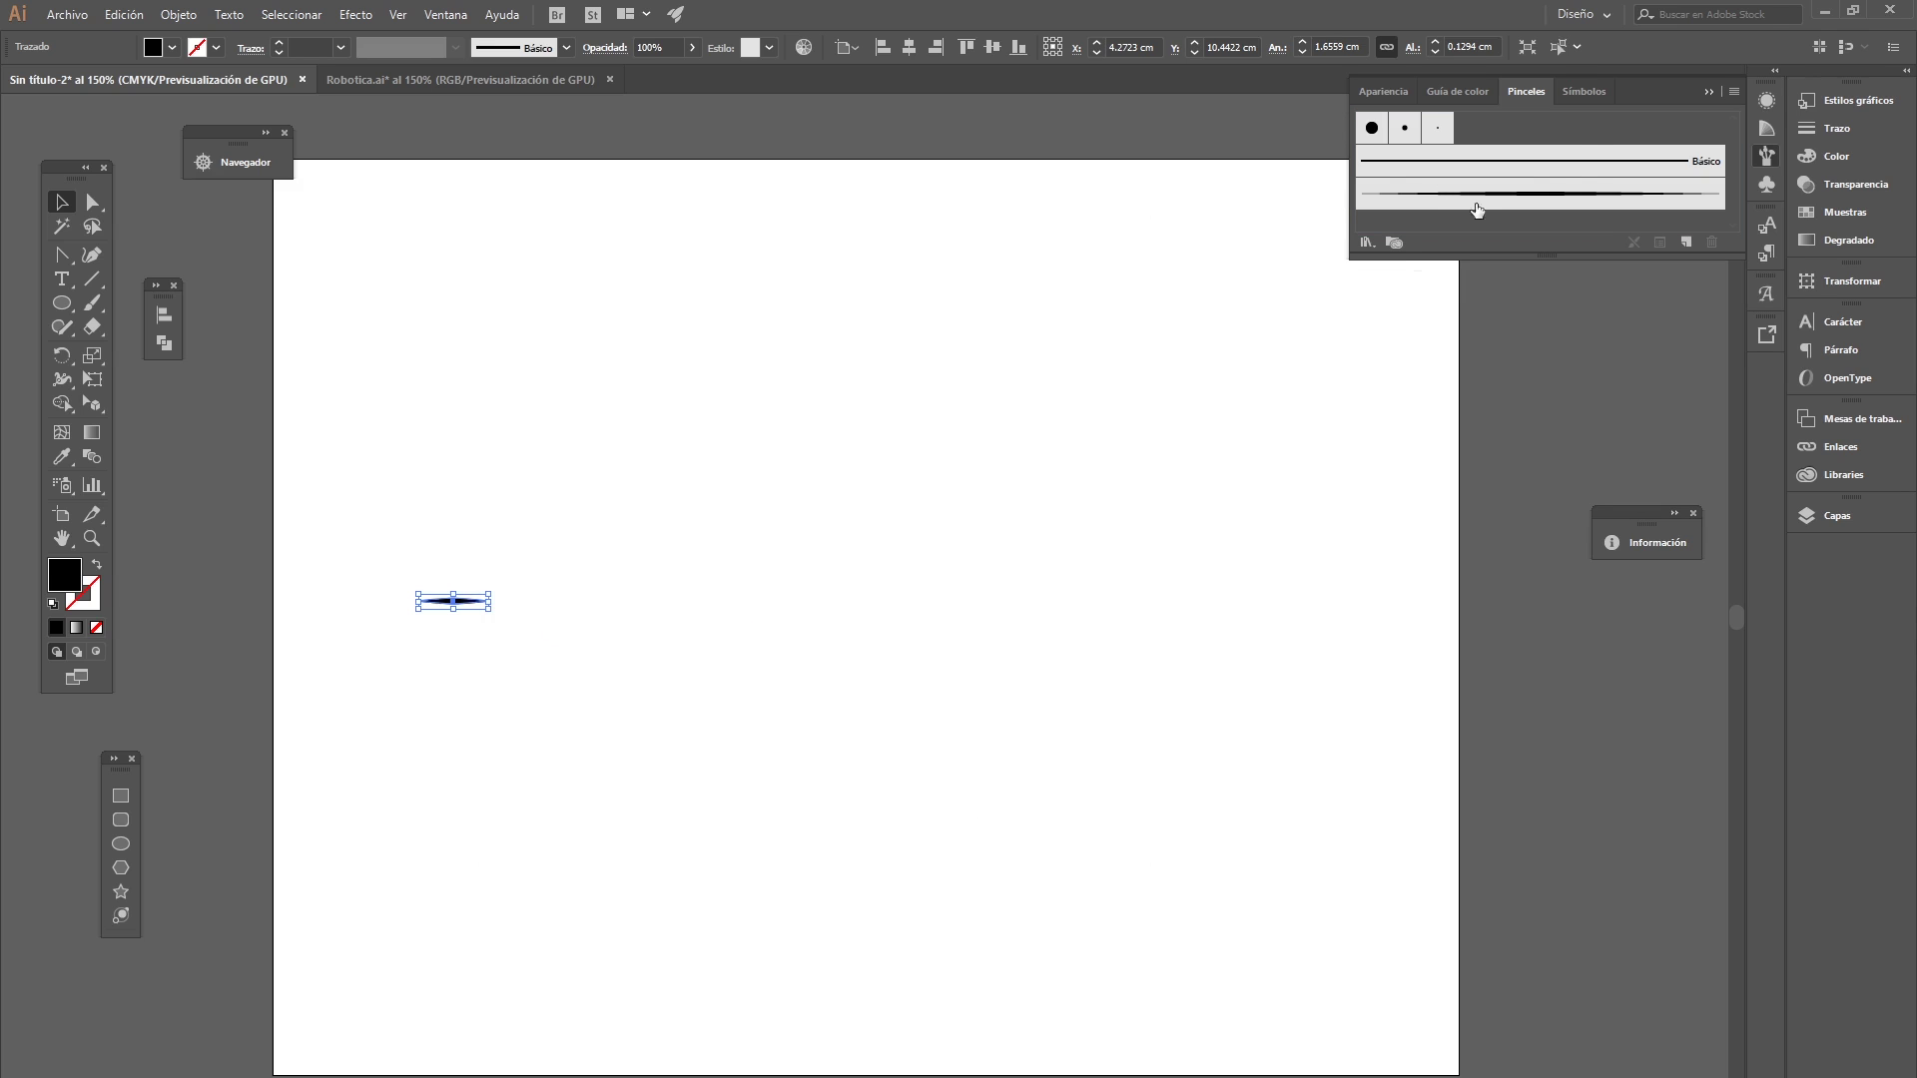
- Open the options of the new tapered art brush and rename the brush
{"action": "left_click", "coordinate": [1553, 196]}
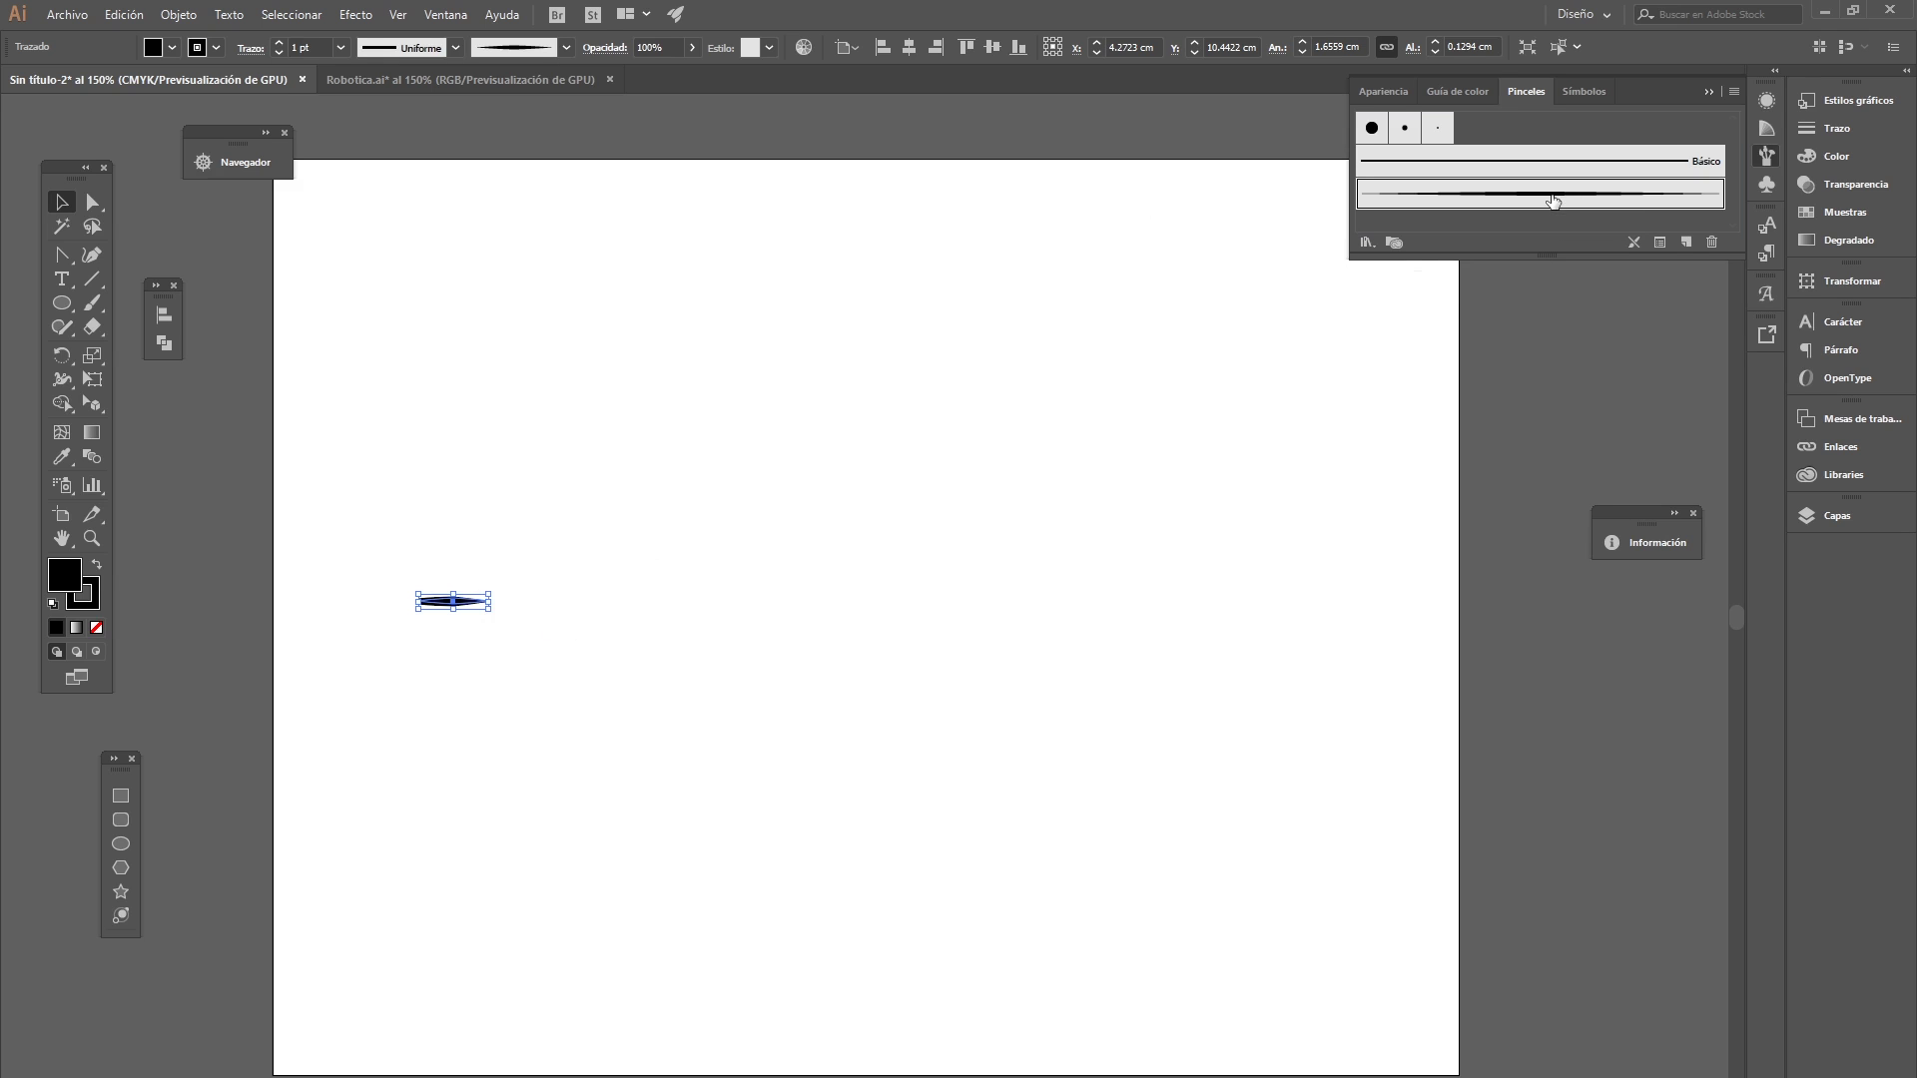
{"action": "double_click", "coordinate": [1553, 197]}
{"action": "left_click", "coordinate": [746, 285]}
{"action": "double_click", "coordinate": [677, 290]}
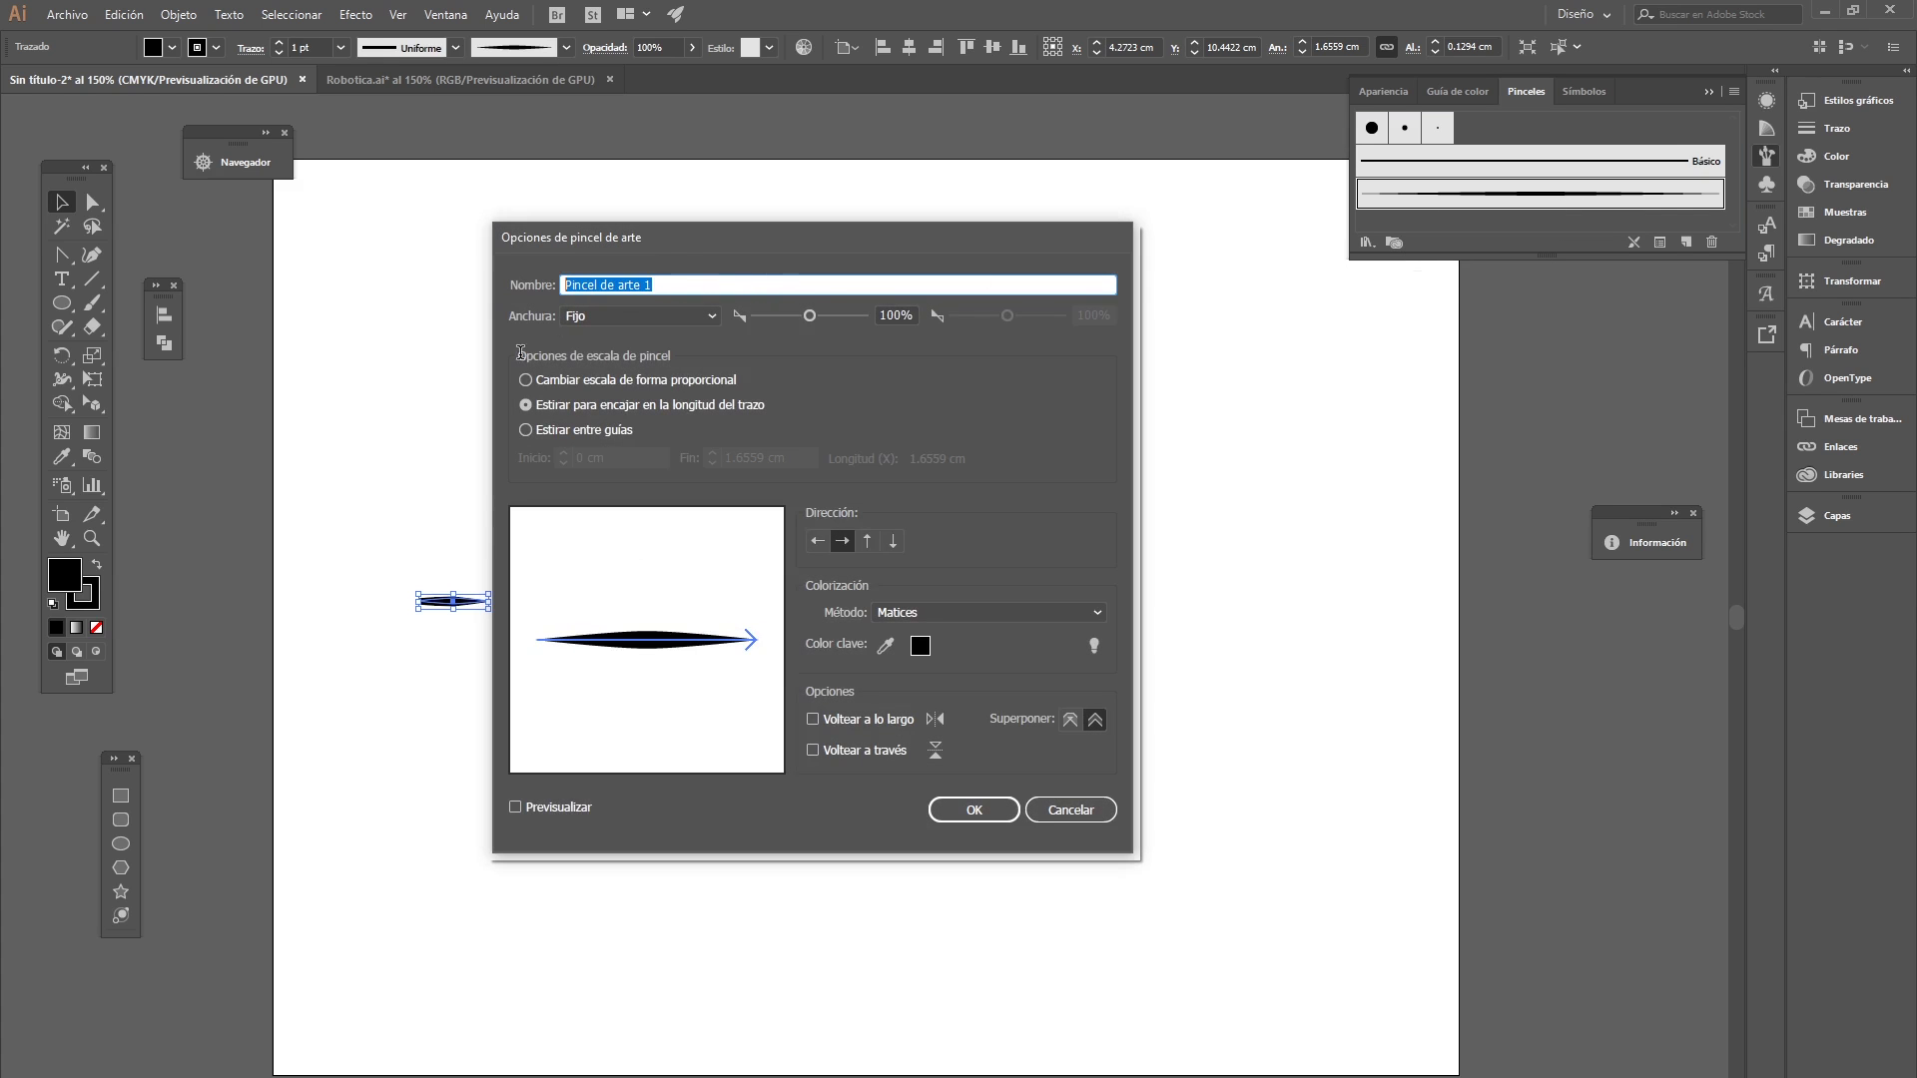
{"action": "type", "text": "p"}
{"action": "left_click", "coordinate": [973, 810]}
{"action": "left_click", "coordinate": [987, 803]}
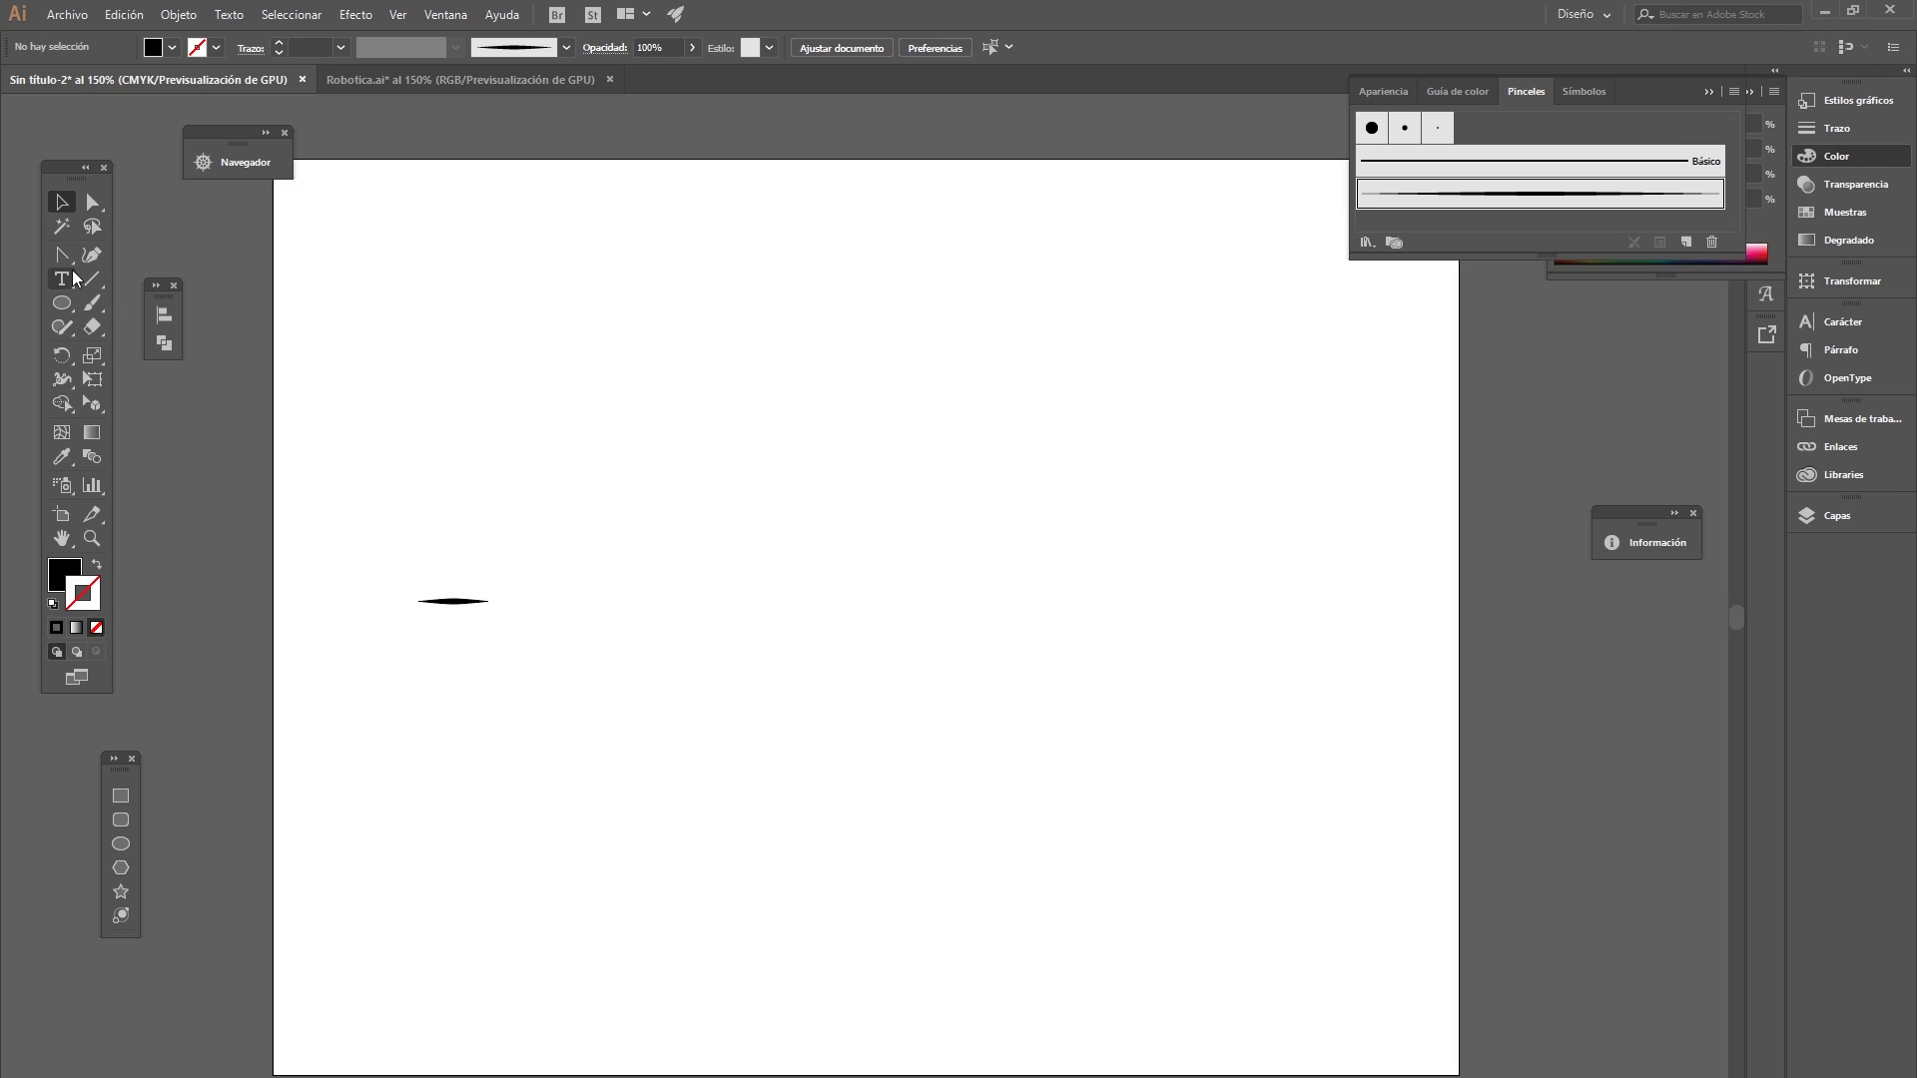
- Draw an open arched curve with the Pen tool above the tapered shape and swap its fill and stroke to leave a black outline
{"action": "left_click_drag", "start_coordinate": [63, 257], "coordinate": [120, 265]}
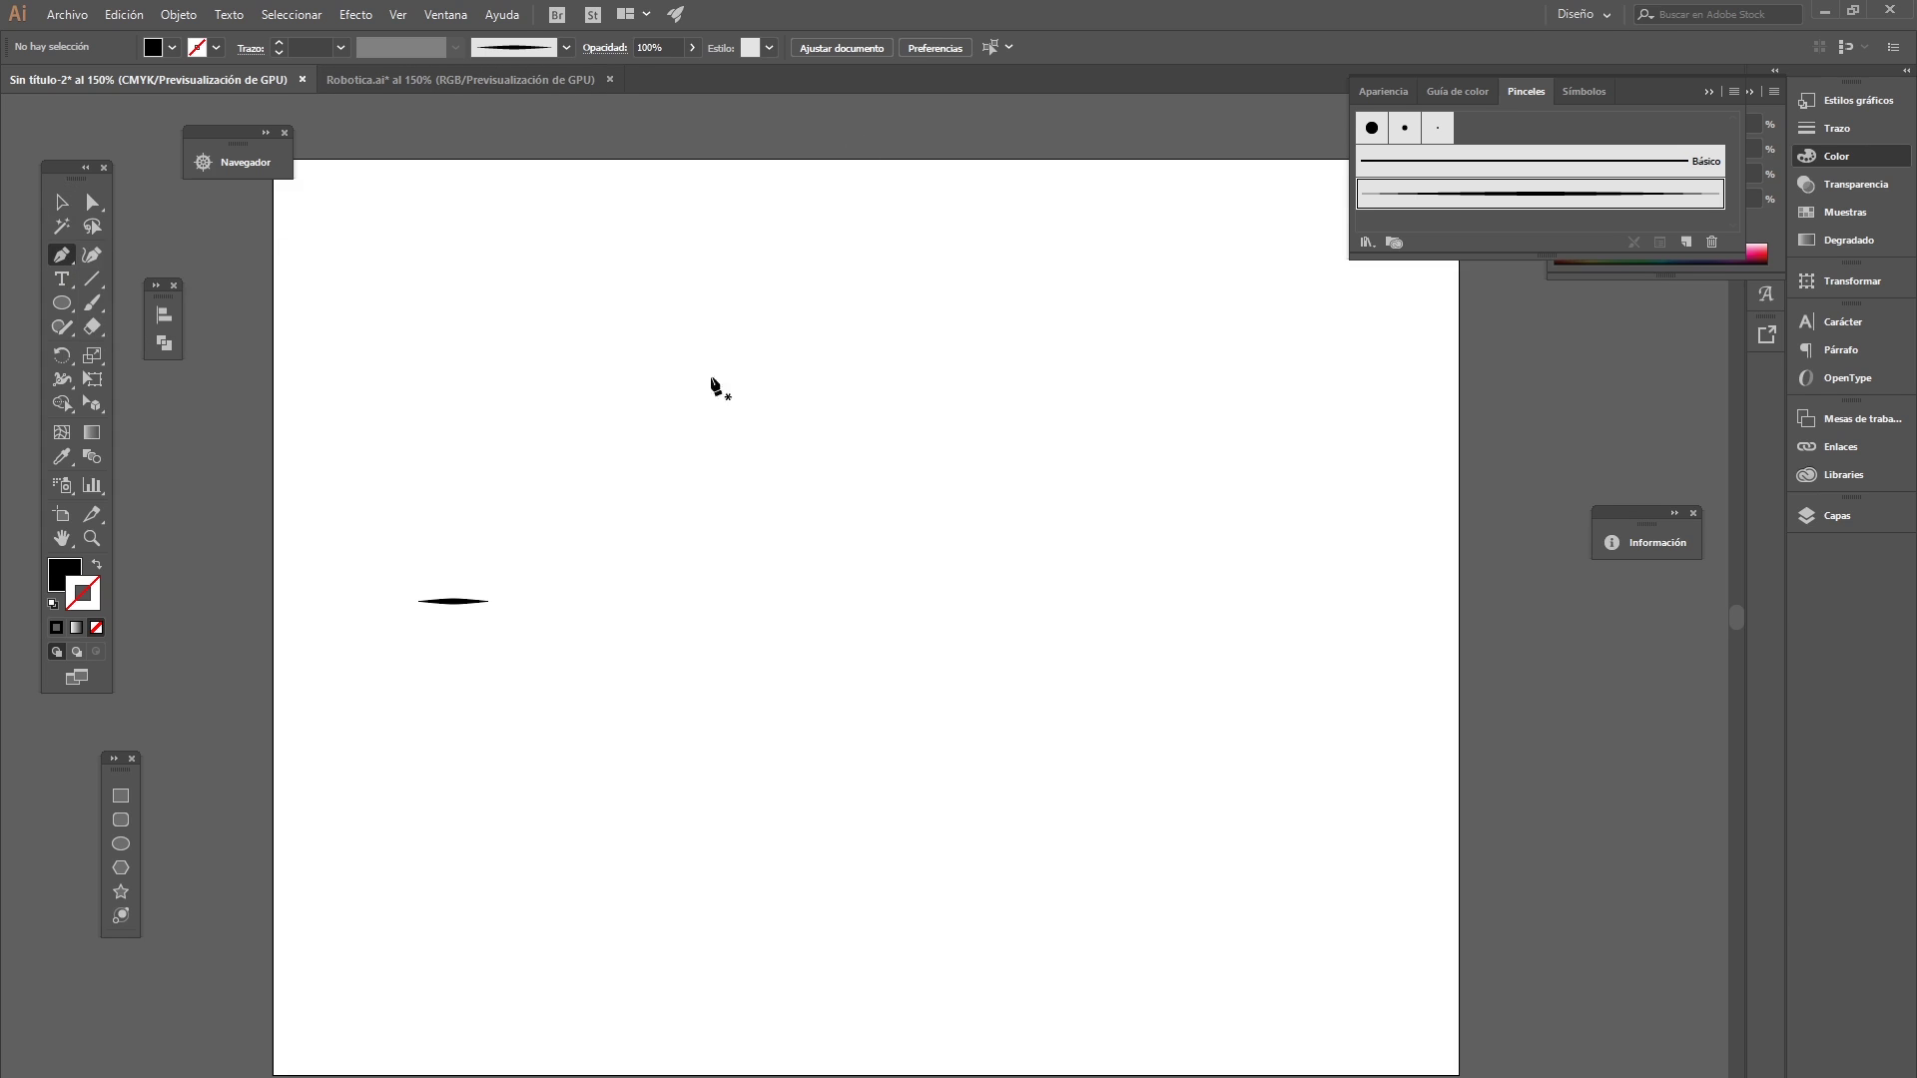
{"action": "left_click", "coordinate": [651, 391]}
{"action": "left_click_drag", "start_coordinate": [1051, 347], "coordinate": [1328, 432]}
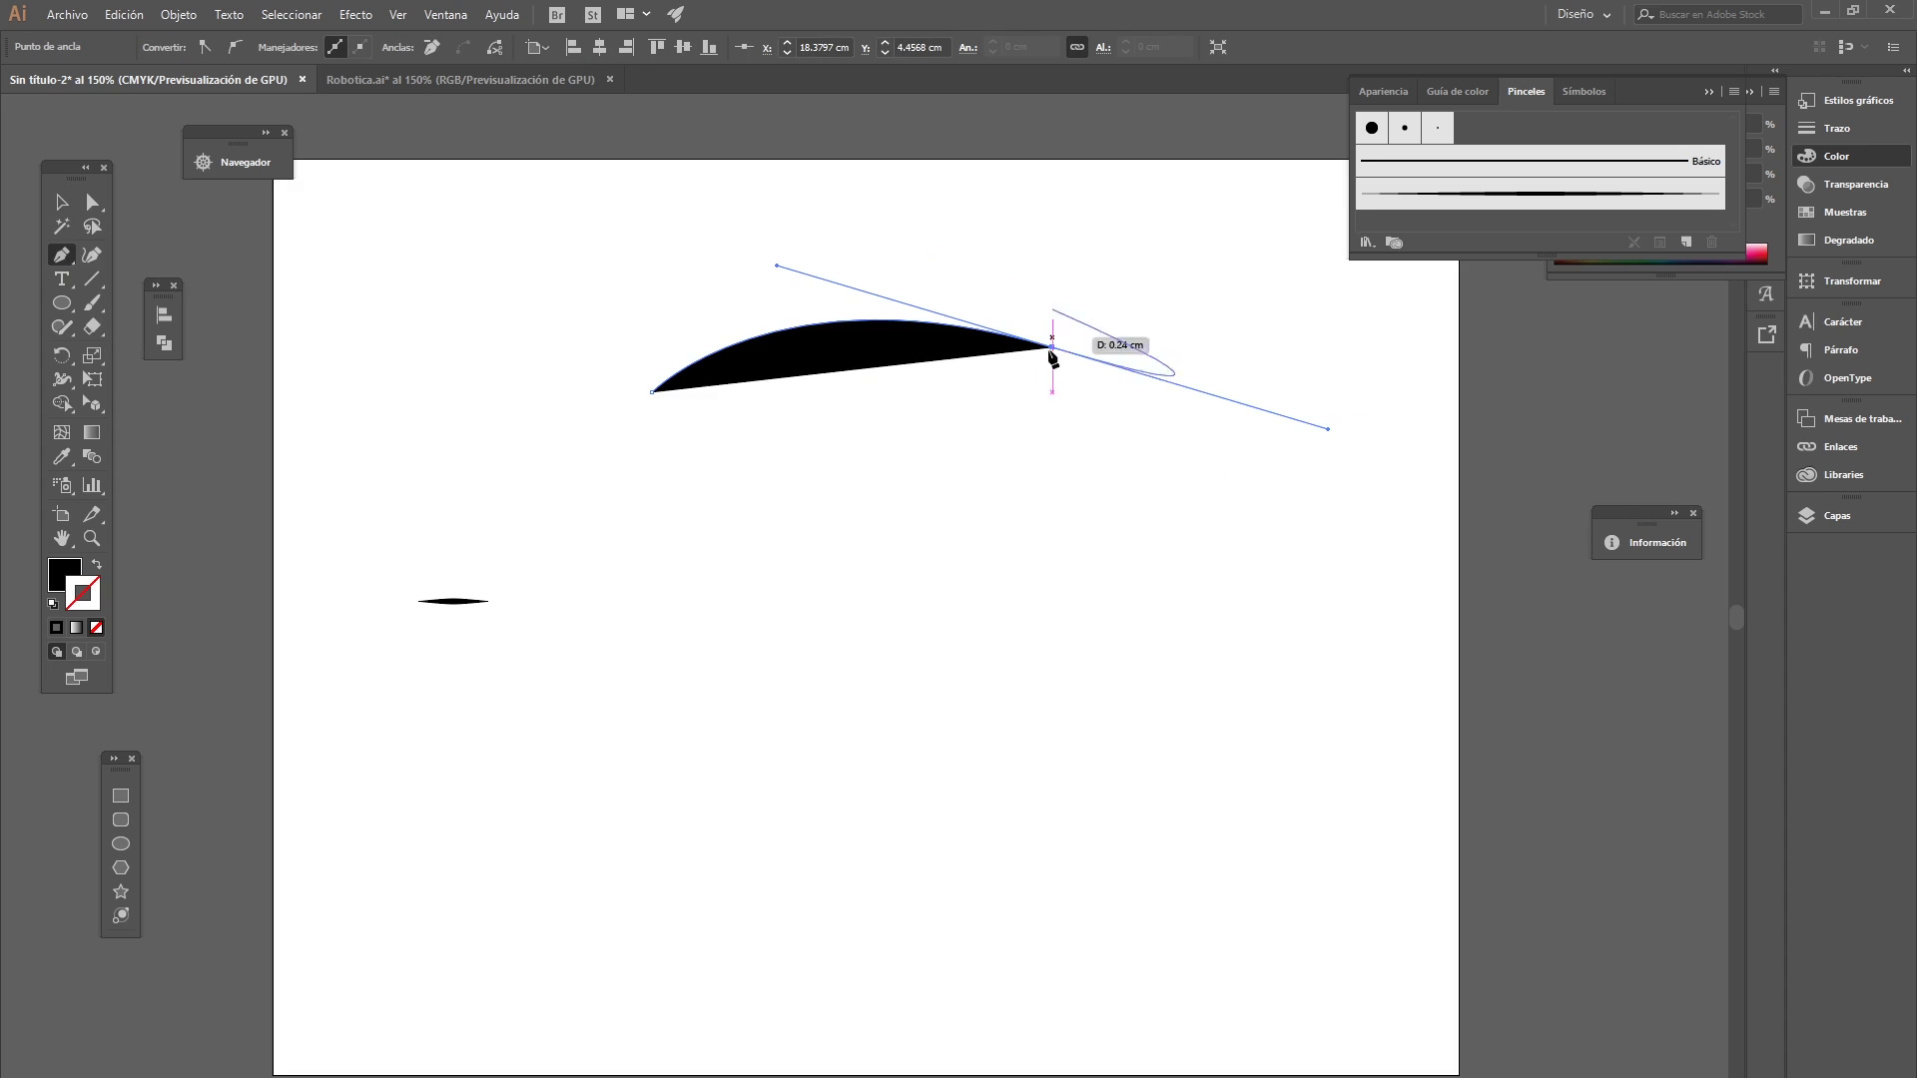
{"action": "left_click", "coordinate": [96, 565]}
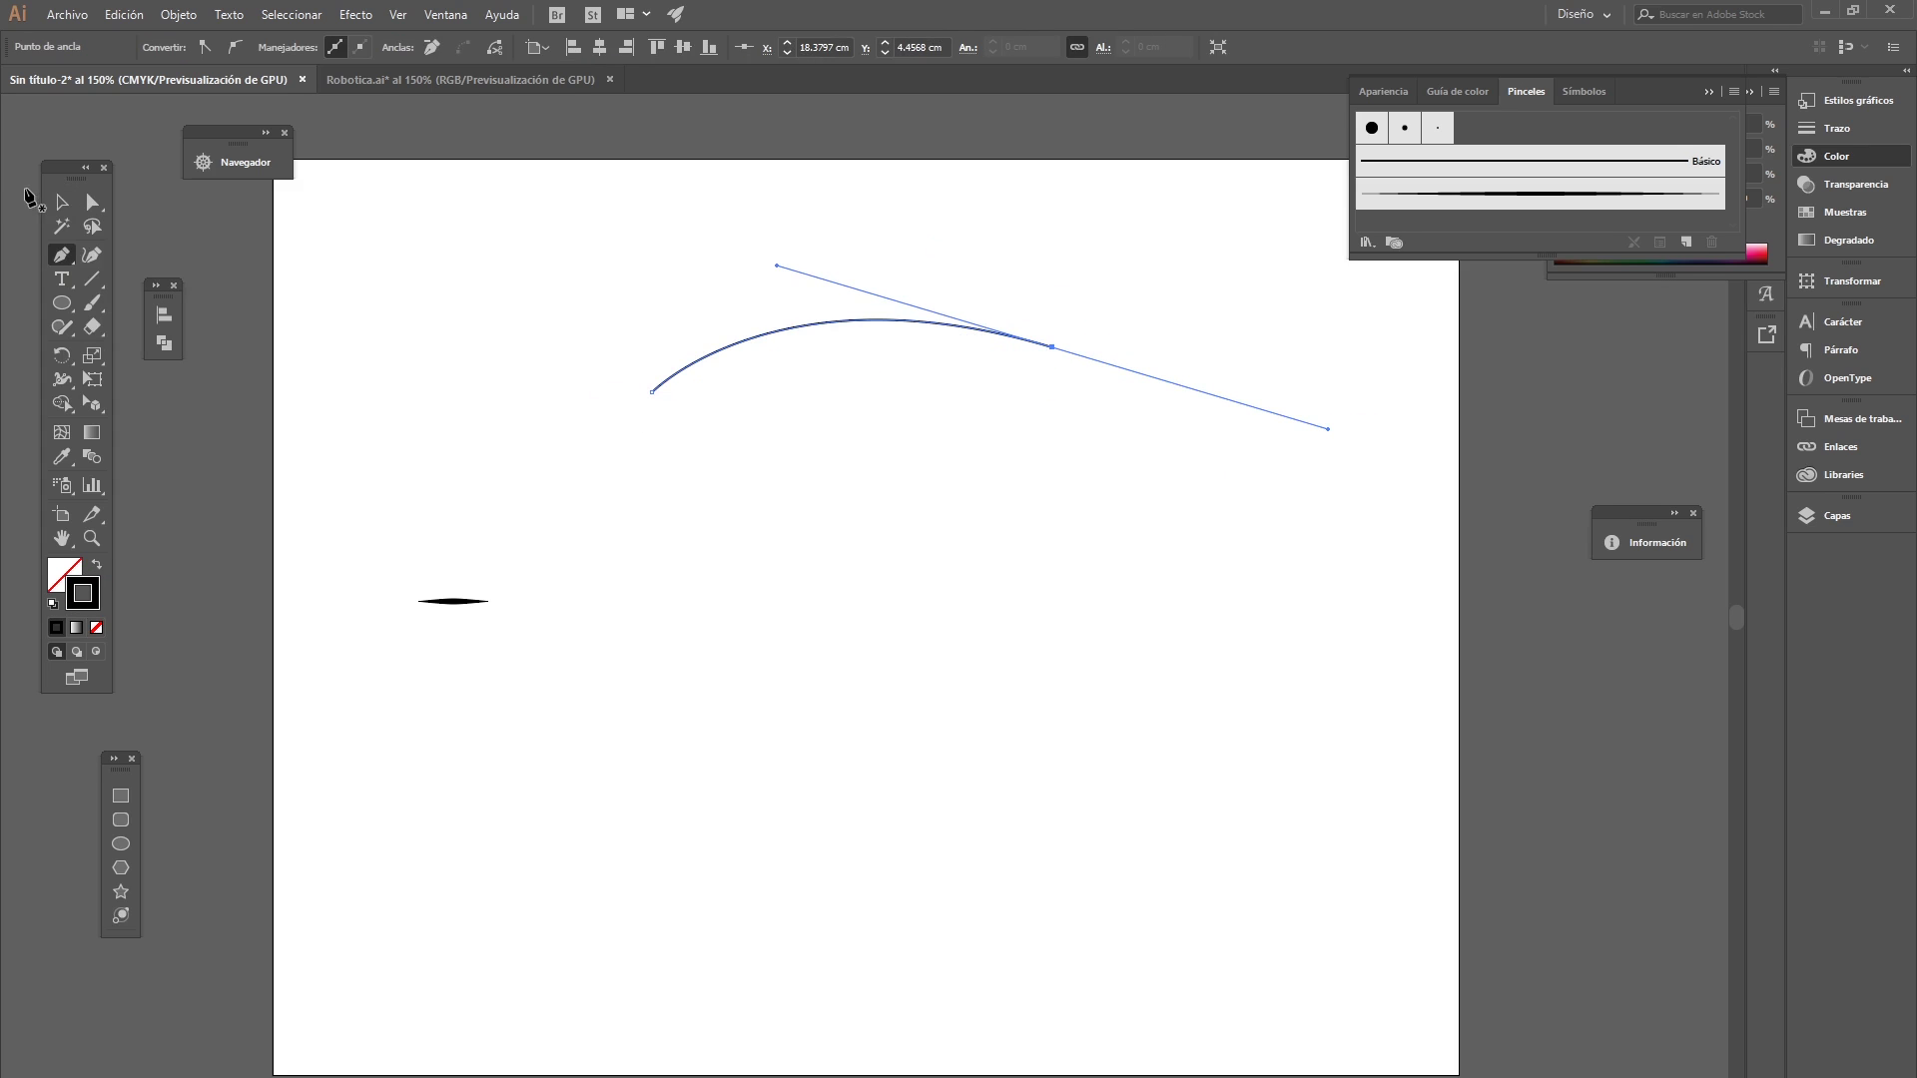
{"action": "left_click", "coordinate": [63, 202]}
{"action": "left_click", "coordinate": [721, 475]}
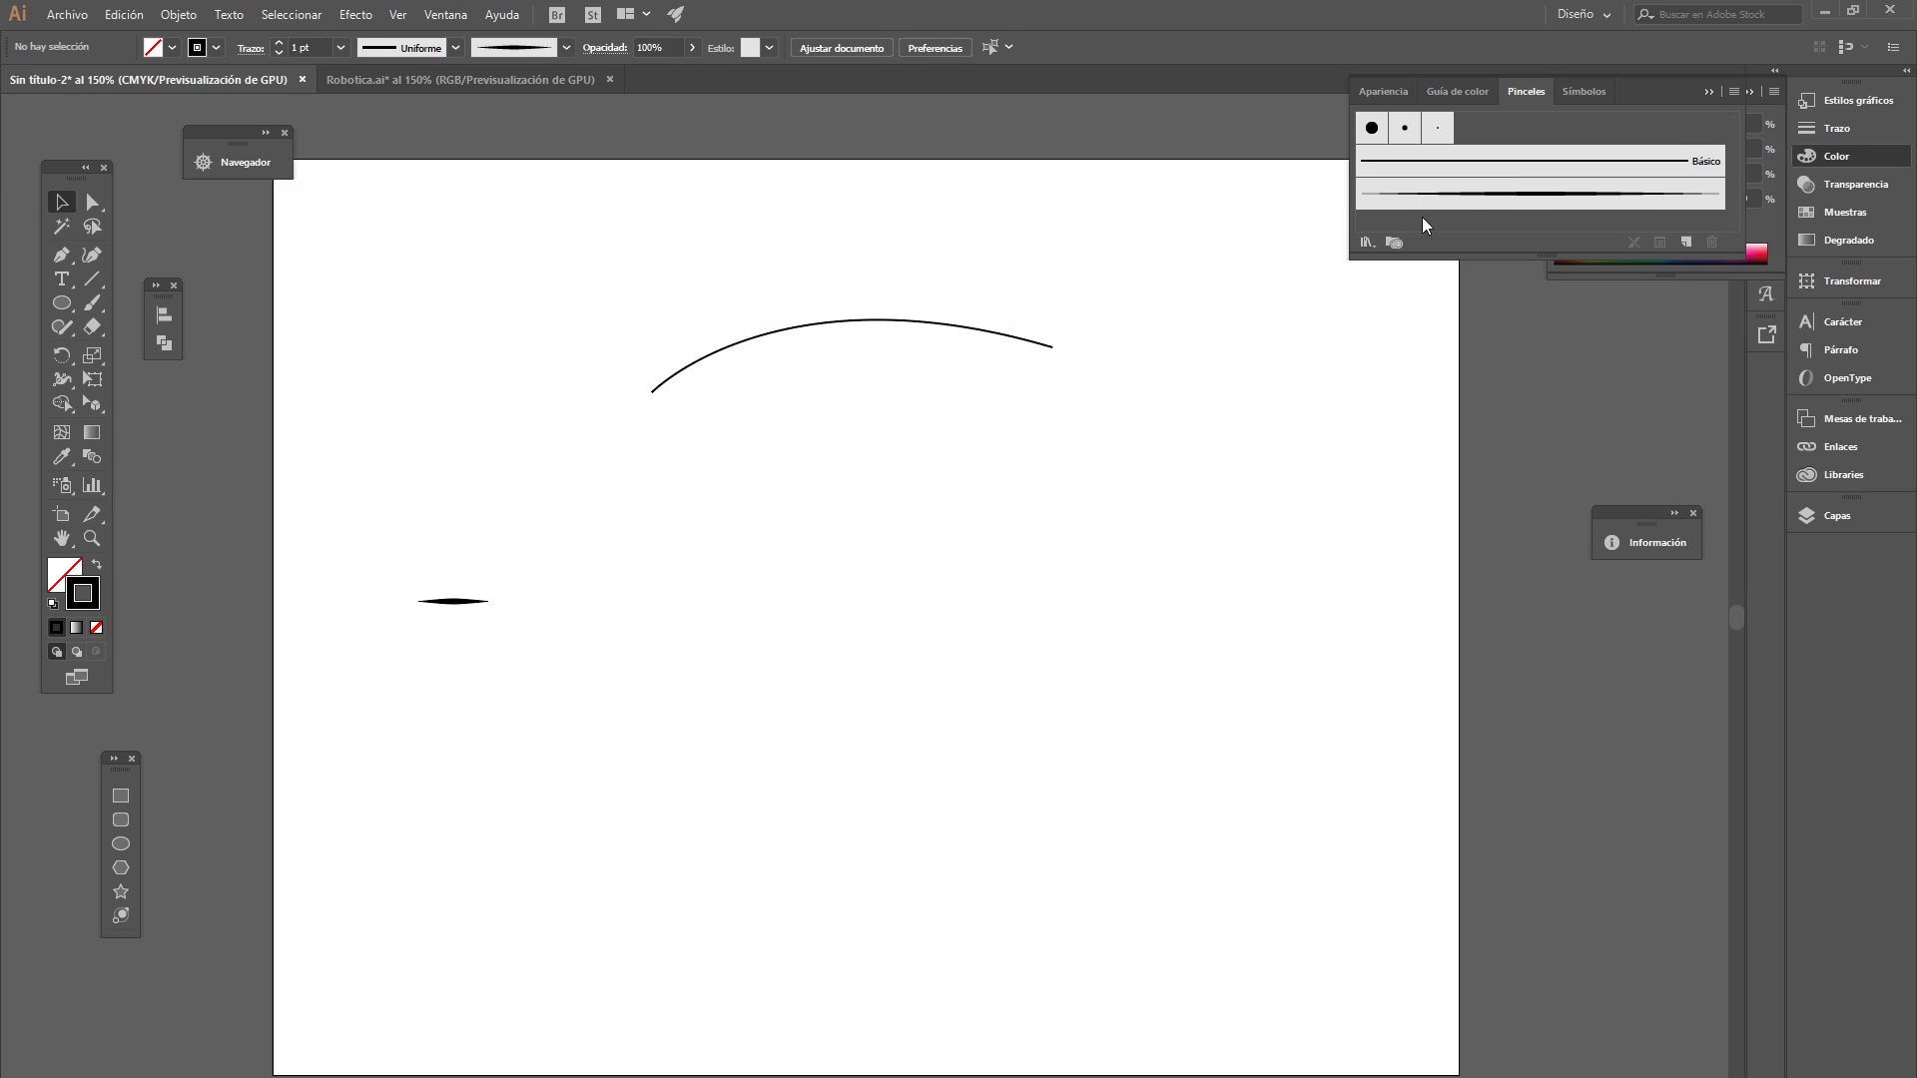
- Apply the tapered art brush to the arched curve and enlarge the curve
{"action": "left_click", "coordinate": [881, 345]}
{"action": "left_click", "coordinate": [1519, 210]}
{"action": "left_click", "coordinate": [968, 565]}
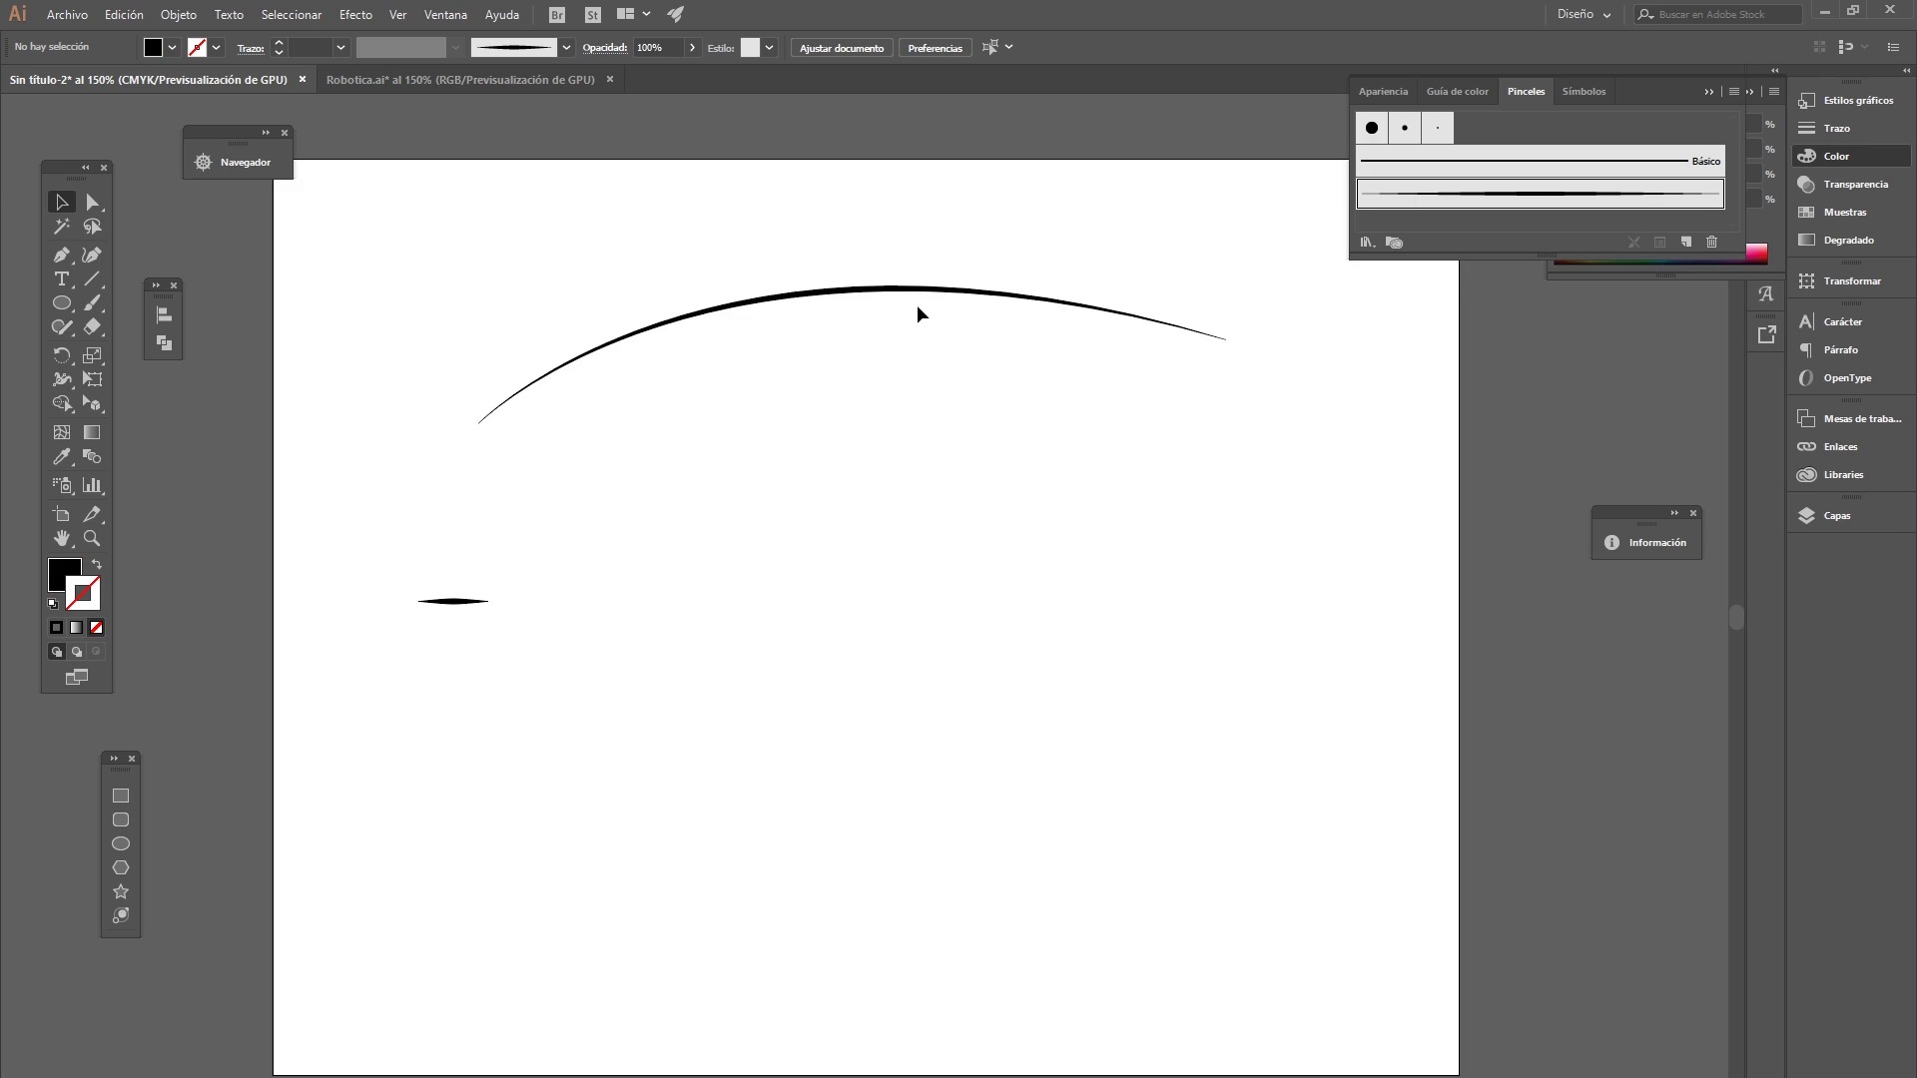
{"action": "left_click", "coordinate": [62, 255]}
{"action": "left_click", "coordinate": [608, 652]}
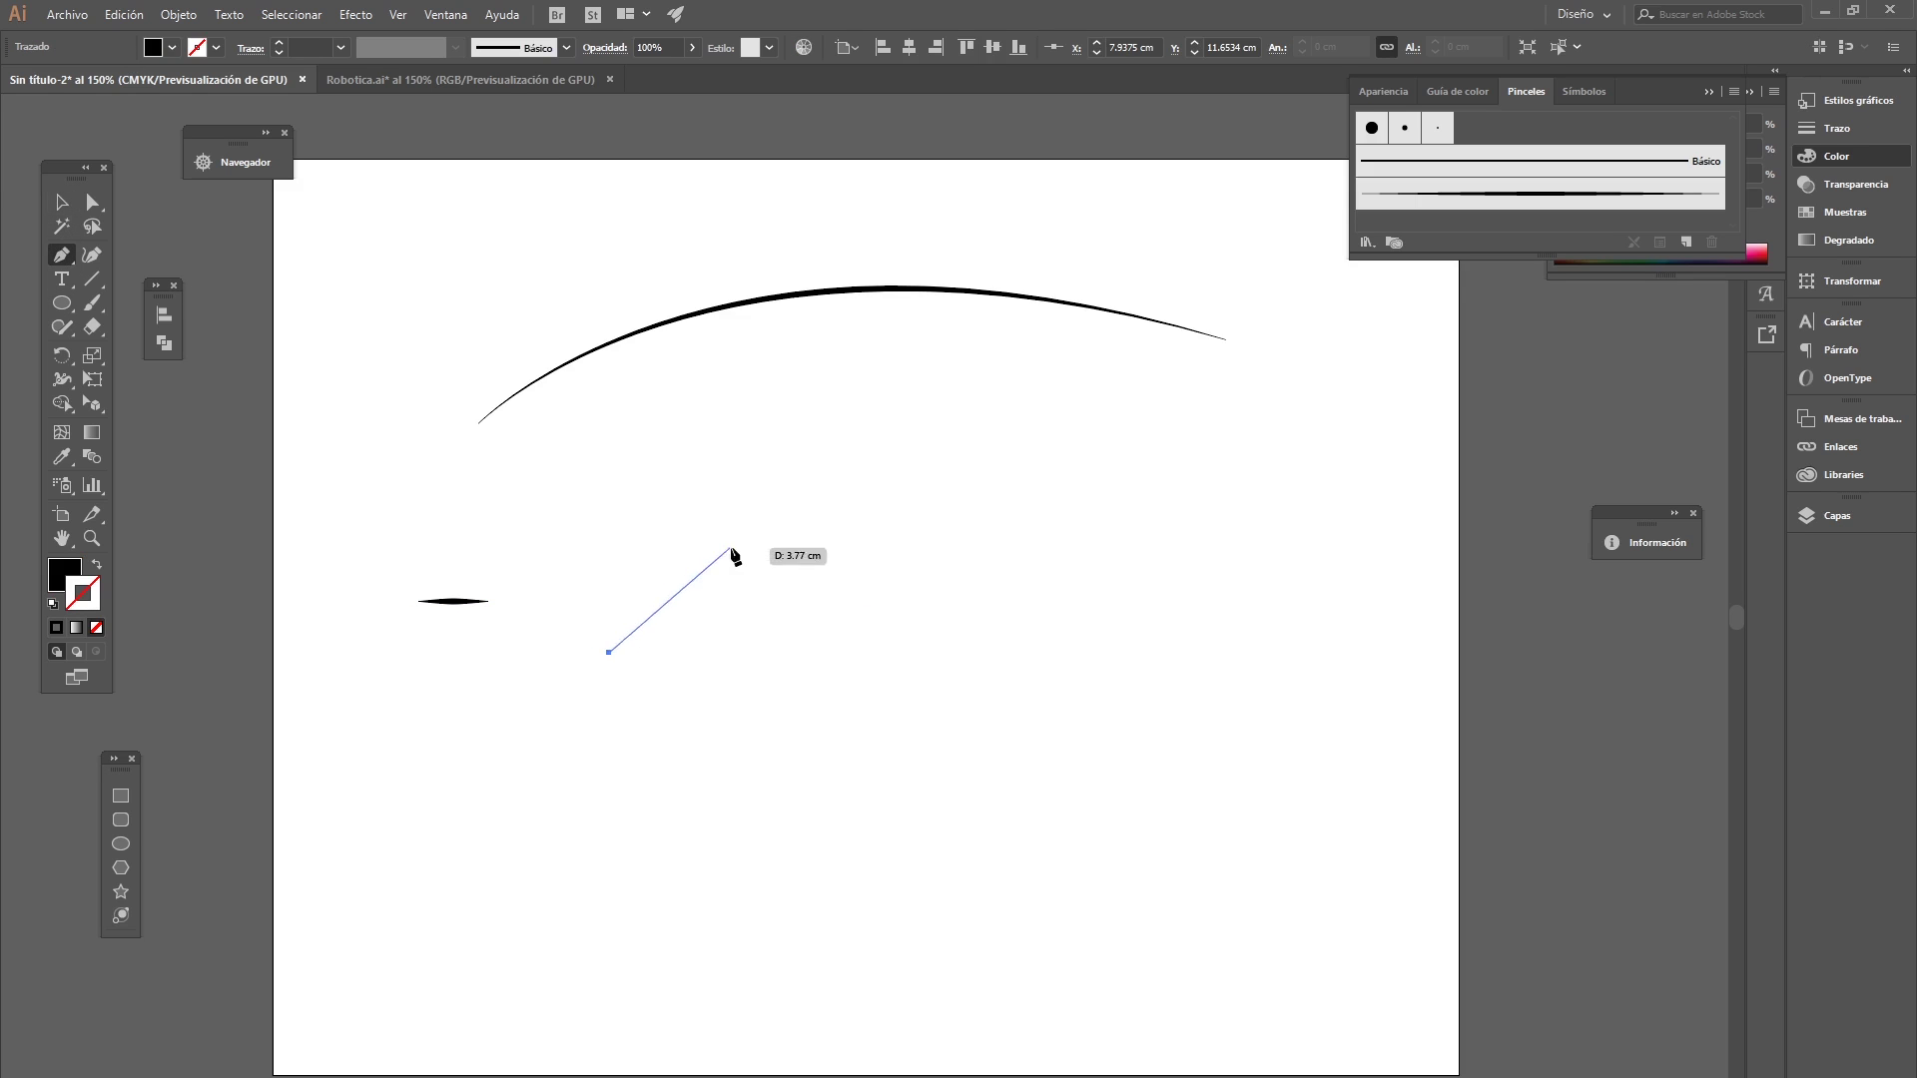
{"action": "key", "text": "ctrl"}
{"action": "left_click", "coordinate": [764, 655], "text": "ctrl"}
- Draw a black circle about 4.39 cm across below the curve and move its right anchor point horizontally outward to about X 18.61 cm
{"action": "left_click", "coordinate": [62, 302]}
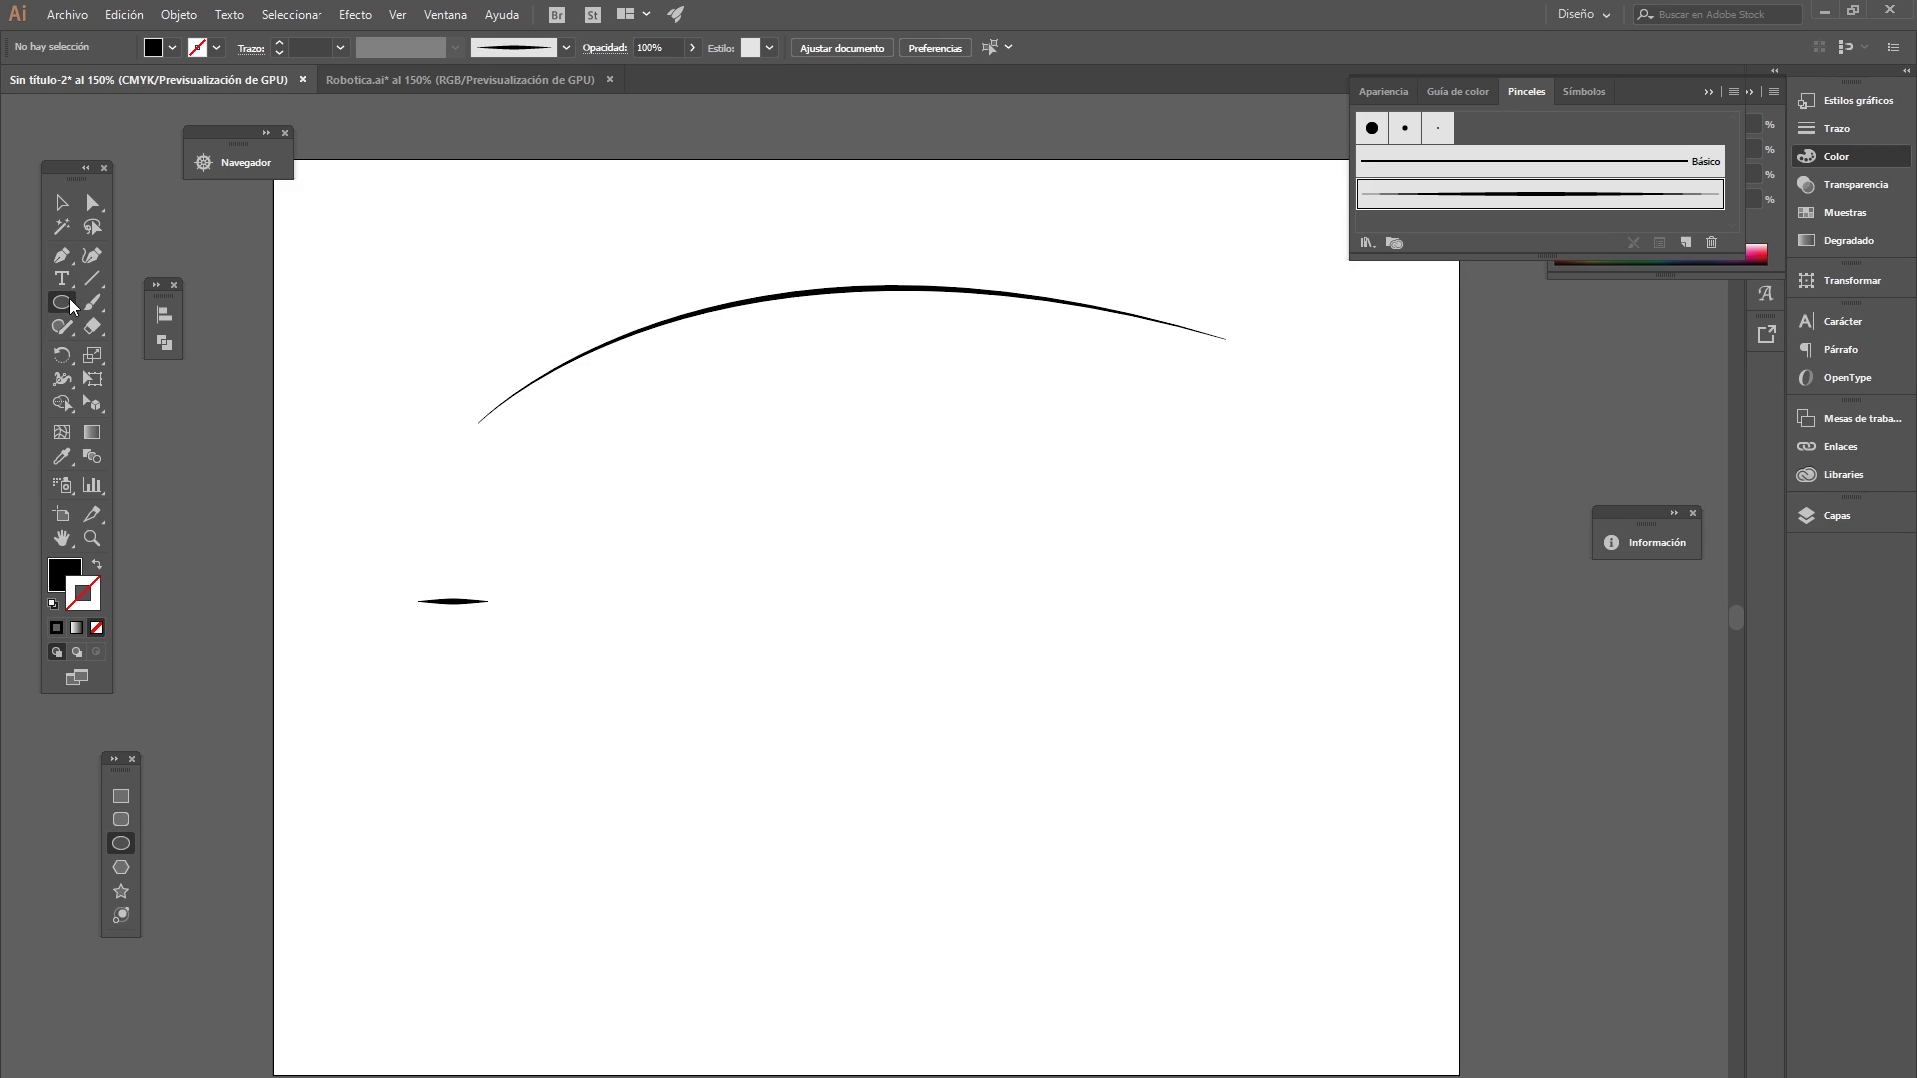
{"action": "left_click_drag", "start_coordinate": [666, 537], "coordinate": [852, 724]}
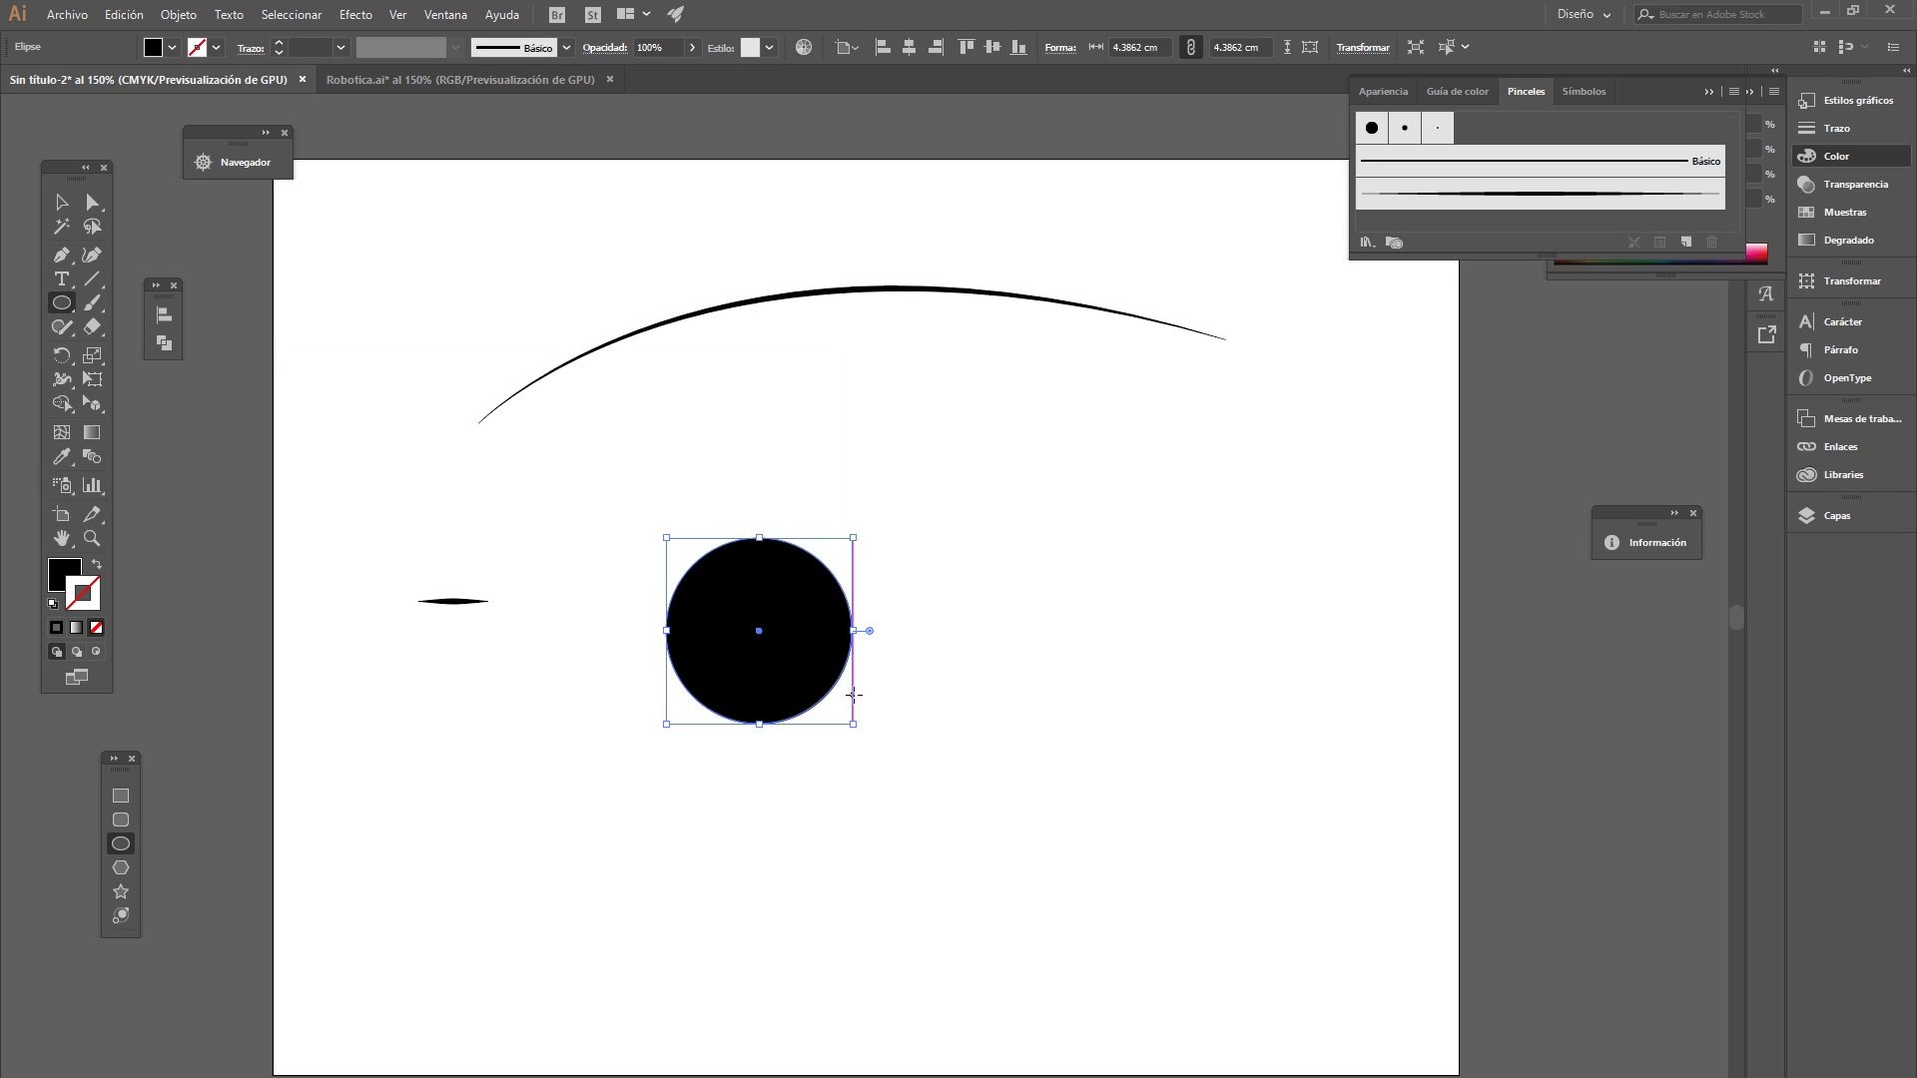
{"action": "left_click", "coordinate": [96, 204]}
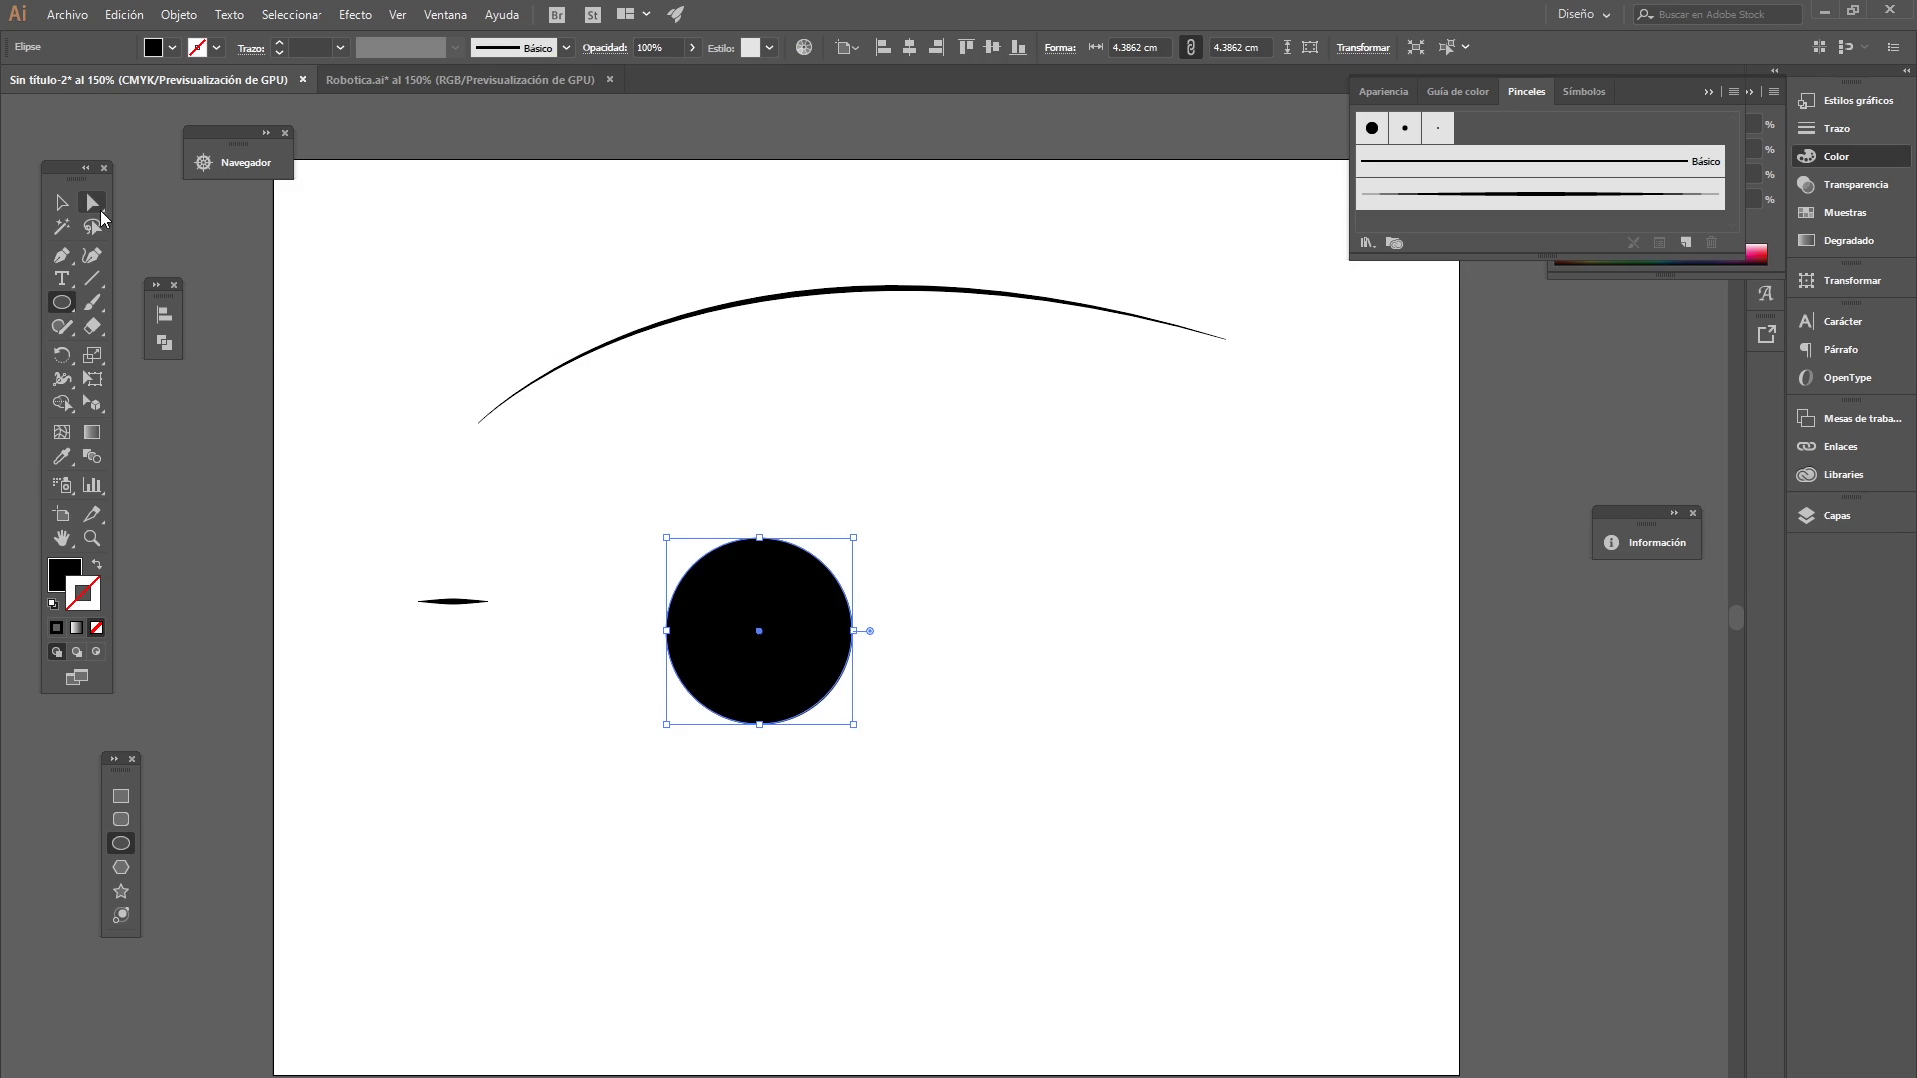
{"action": "left_click", "coordinate": [854, 631]}
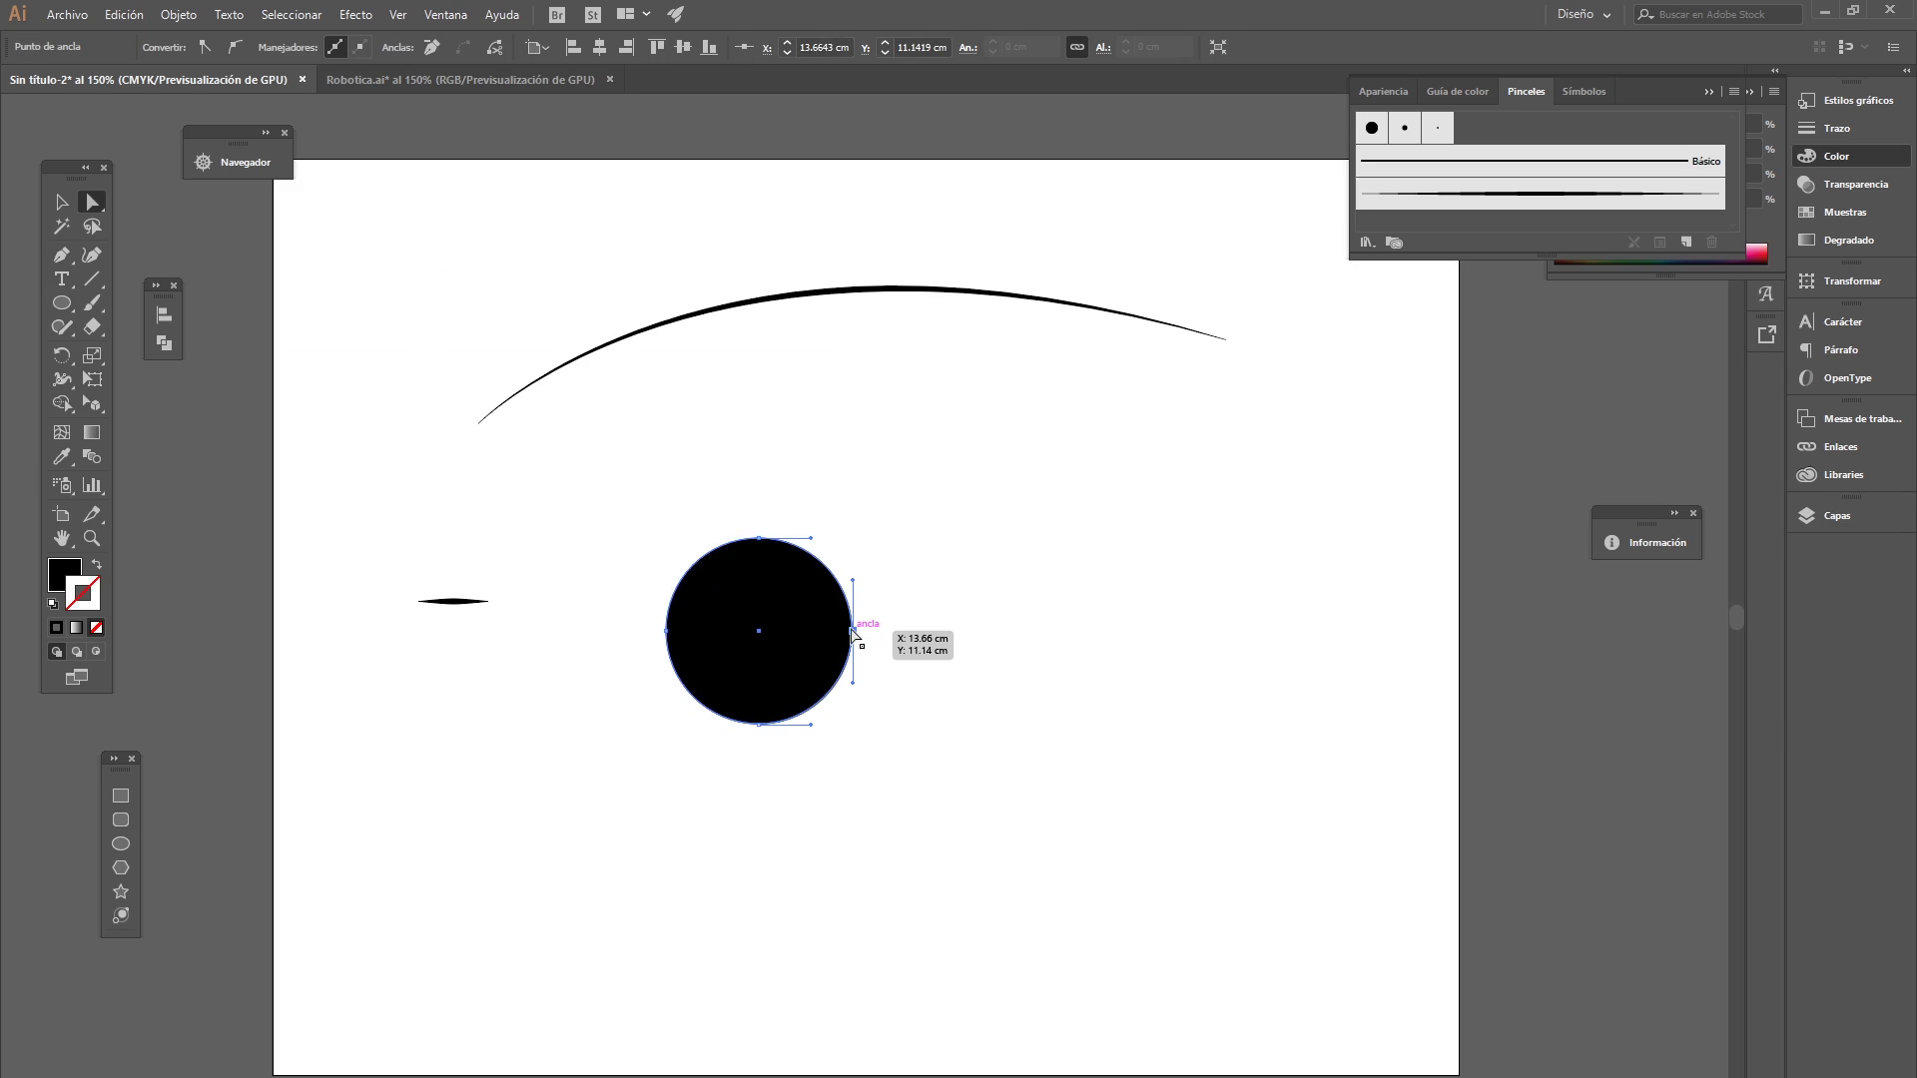
{"action": "key", "text": "shift+Right"}
{"action": "key", "text": "shift+Right"}
{"action": "key", "text": "shift+Right"}
{"action": "key", "text": "shift+Right"}
{"action": "key", "text": "shift+Right"}
{"action": "key", "text": "shift+Right"}
{"action": "key", "text": "shift+Right"}
{"action": "key", "text": "shift+Right"}
{"action": "key", "text": "shift+Right"}
{"action": "key", "text": "shift+Right"}
{"action": "key", "text": "shift+Right"}
{"action": "key", "text": "shift+Right"}
{"action": "key", "text": "shift+Right"}
{"action": "key", "text": "shift+Right"}
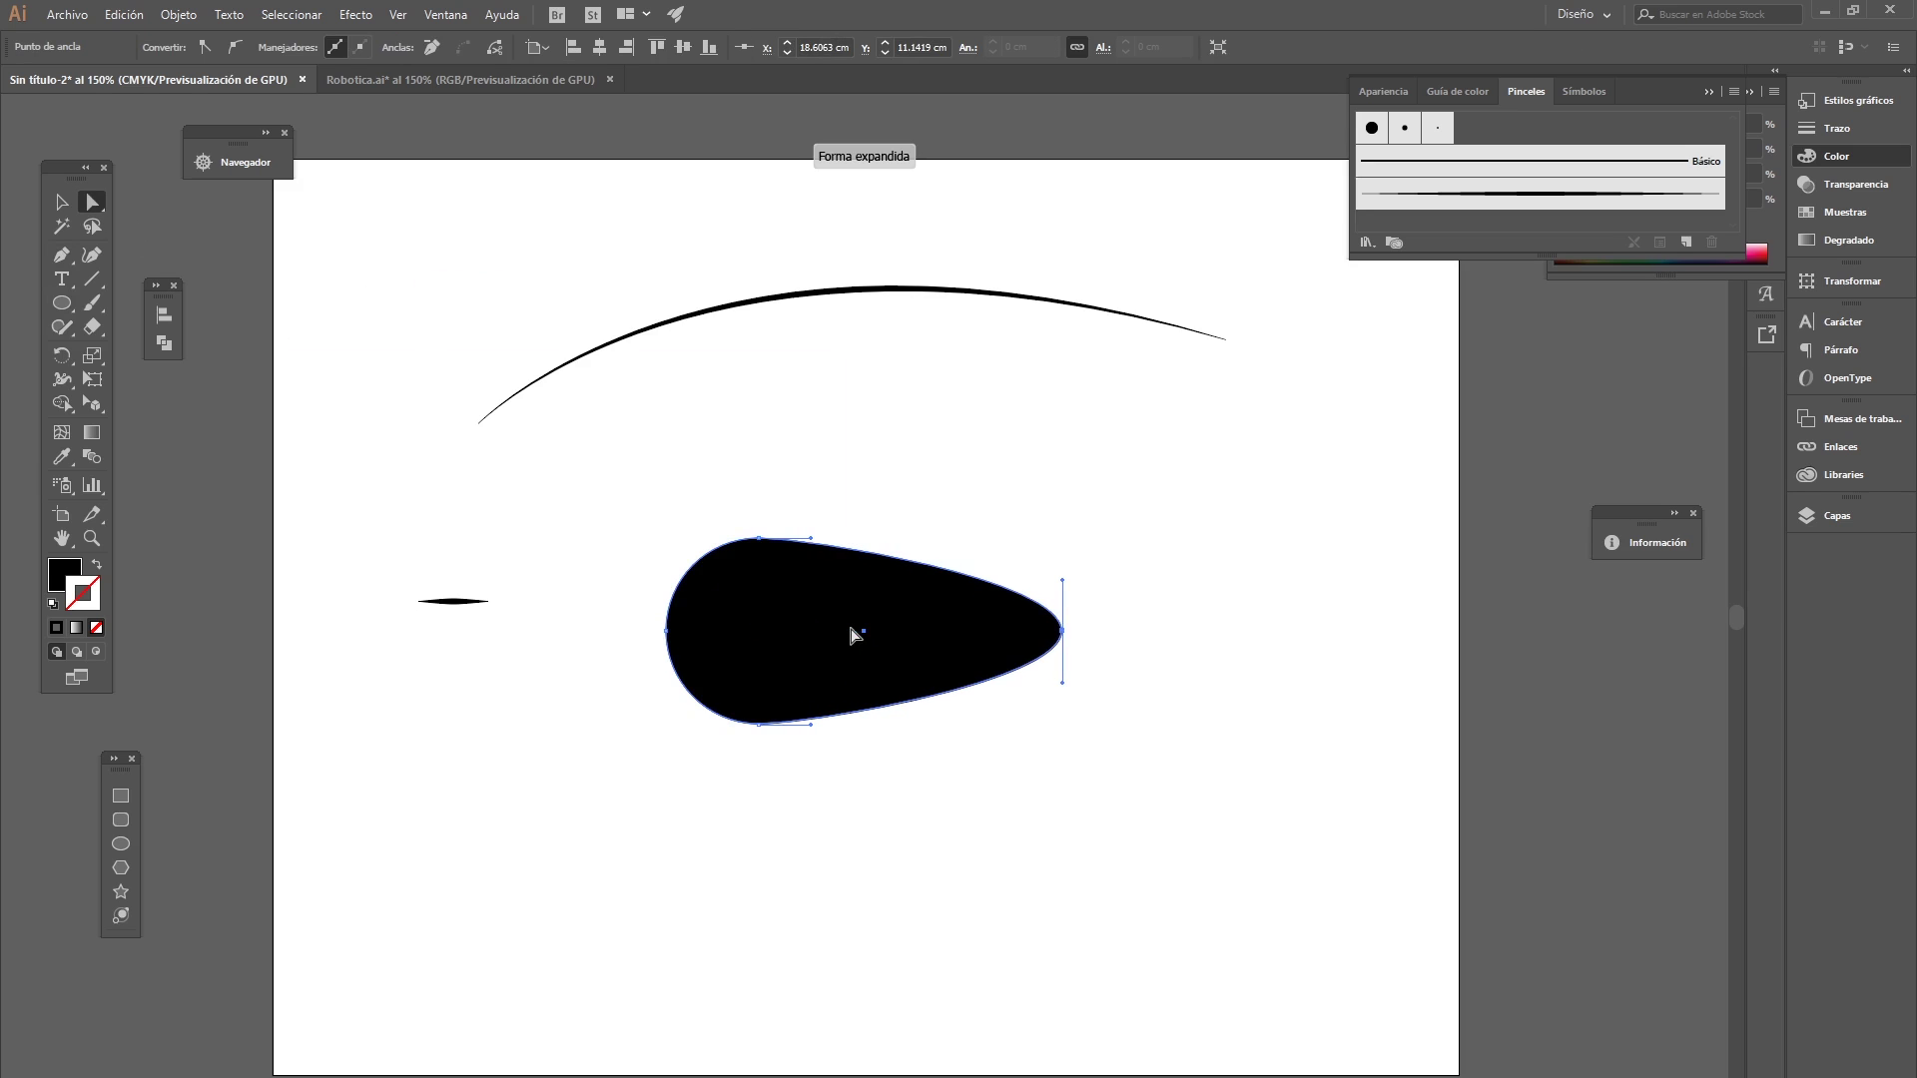
{"action": "key", "text": "shift+Right"}
{"action": "key", "text": "shift+Left"}
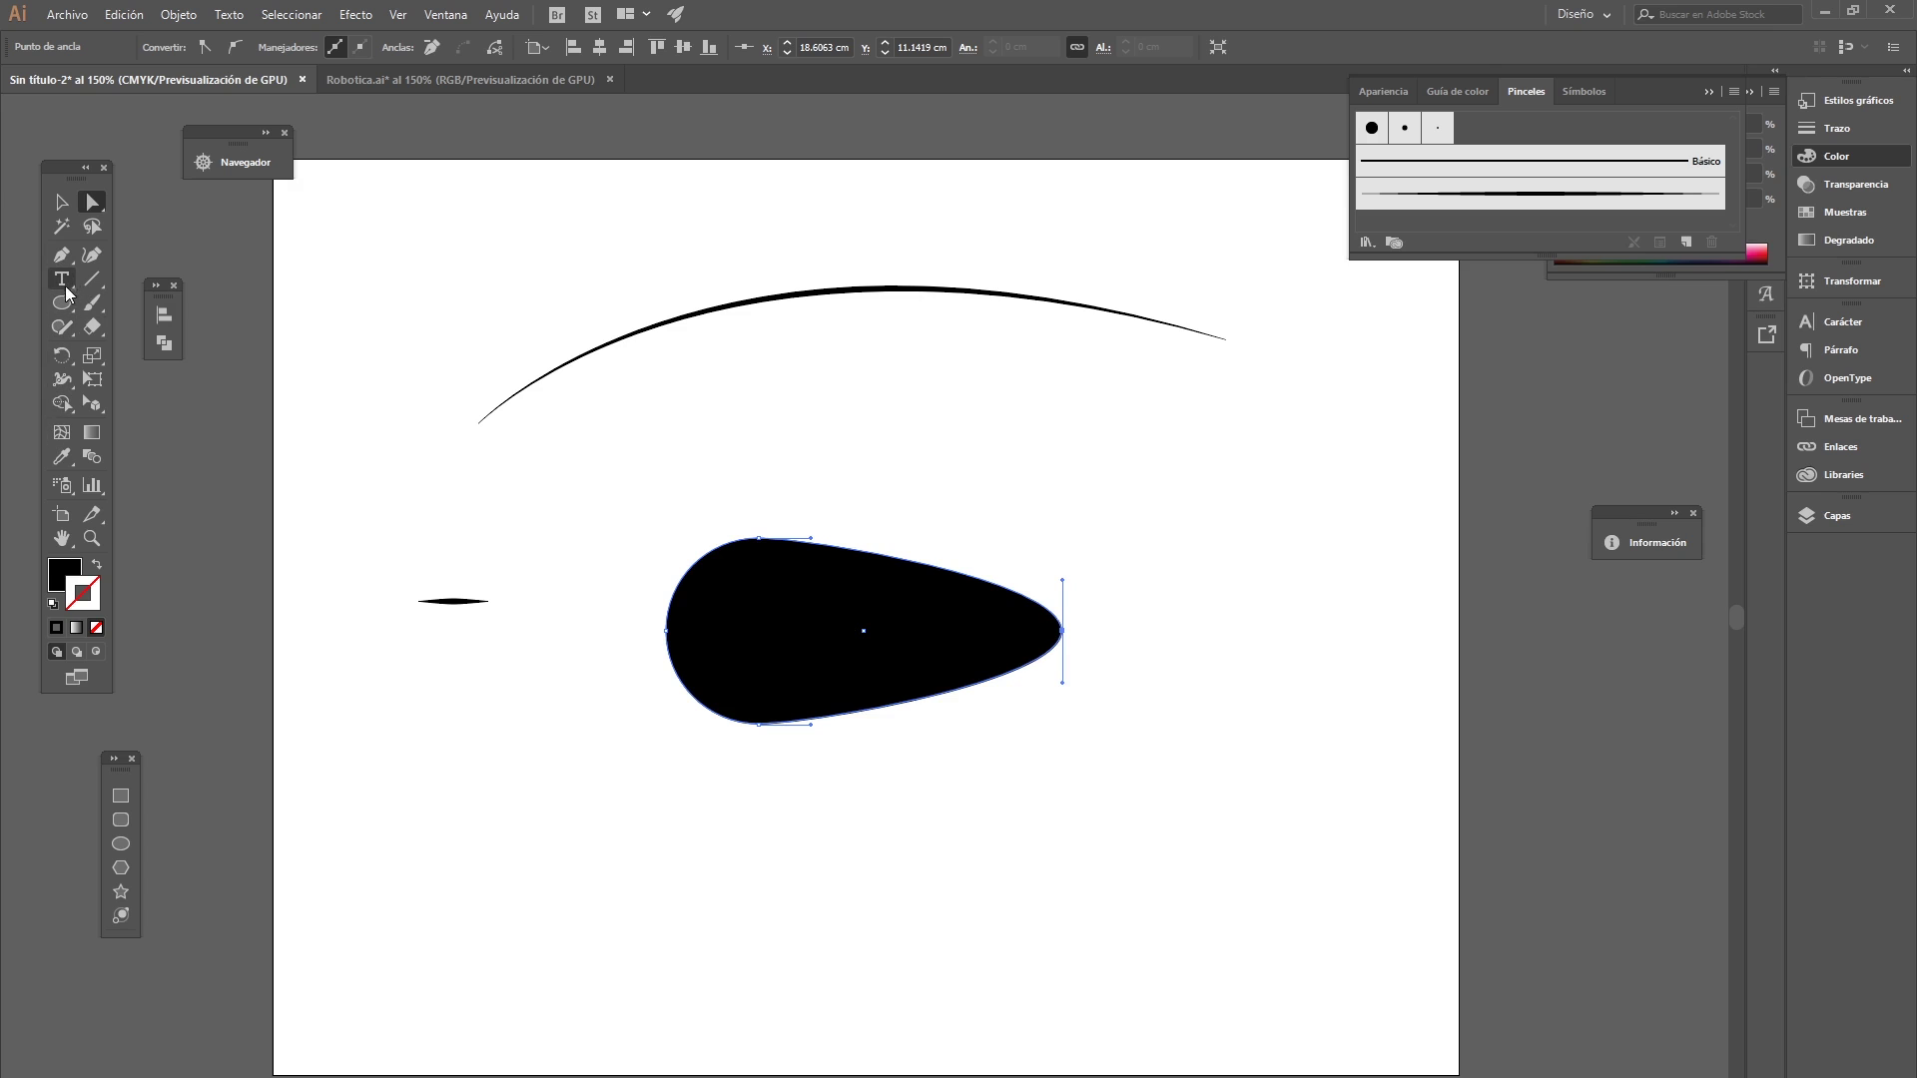
- Delete the left anchor point of the black teardrop shape
{"action": "left_click", "coordinate": [61, 255]}
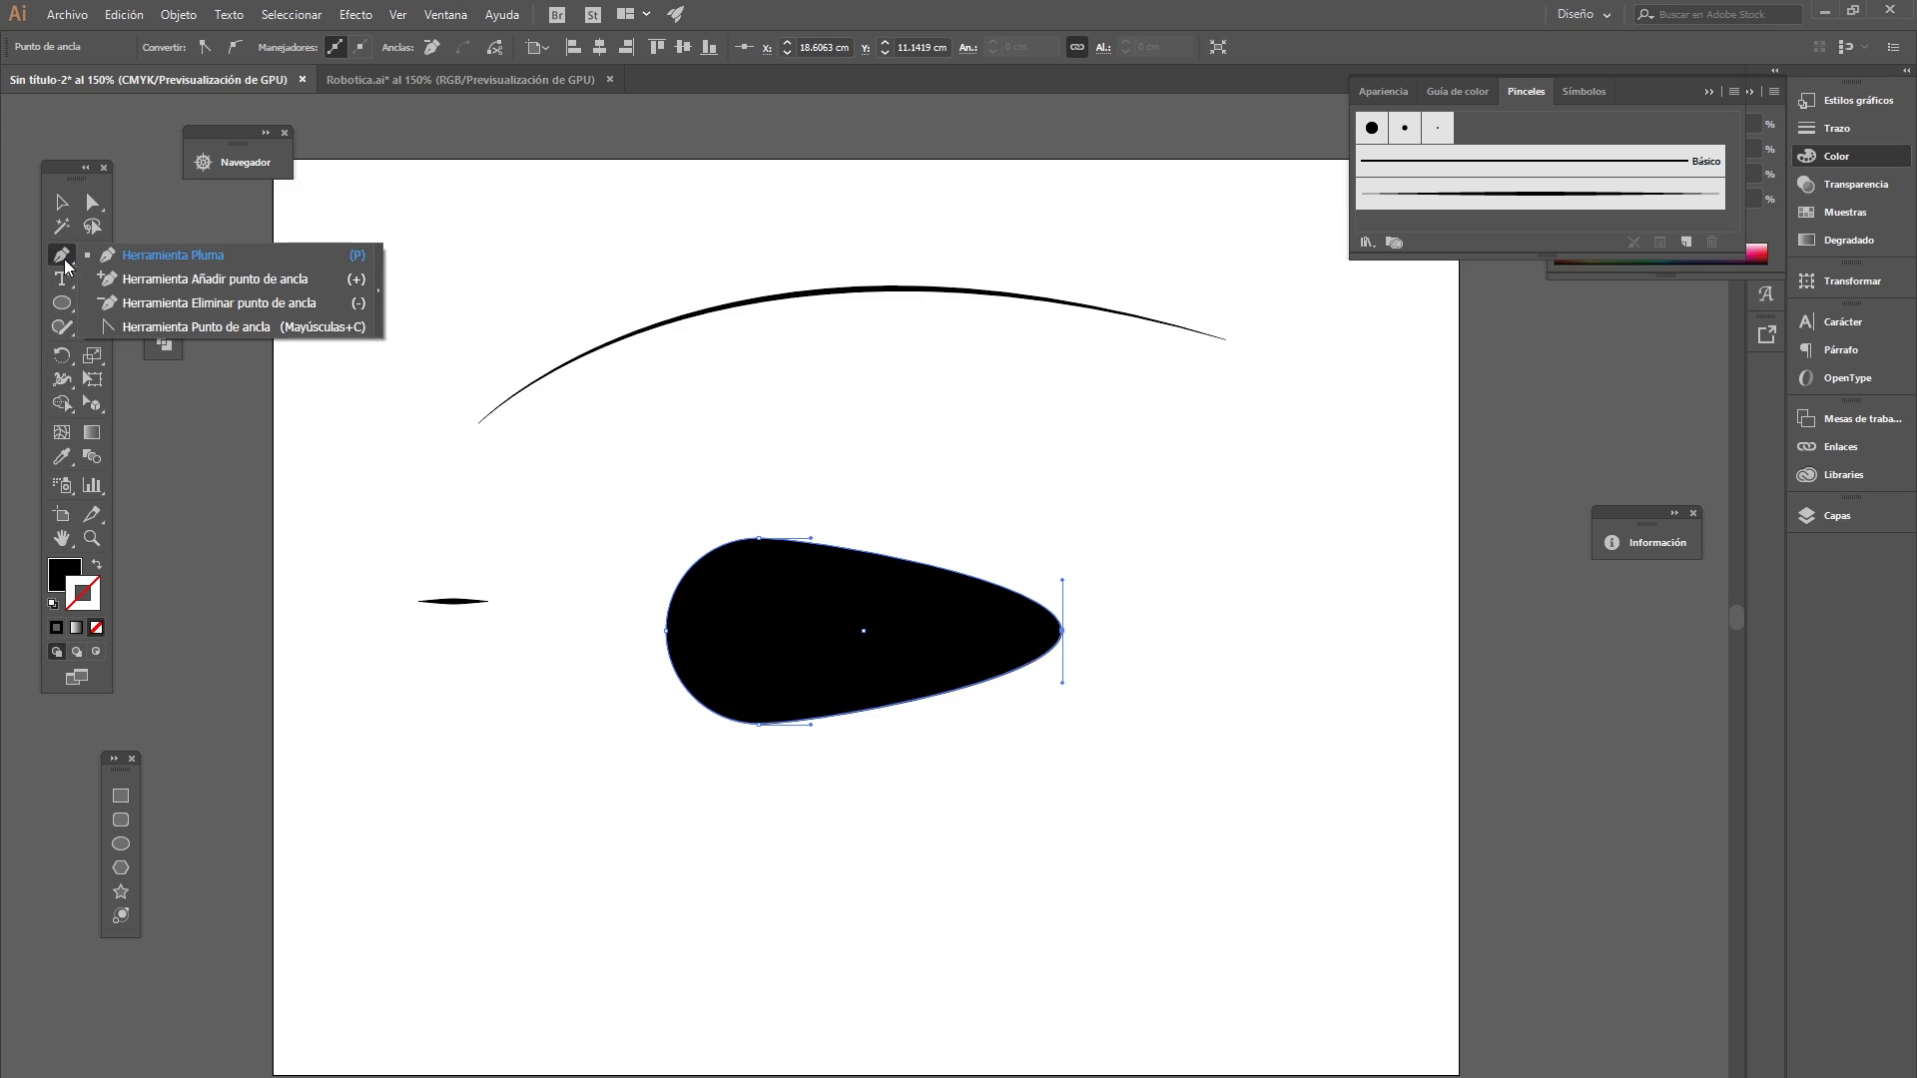
{"action": "left_click", "coordinate": [109, 313]}
{"action": "left_click", "coordinate": [665, 631]}
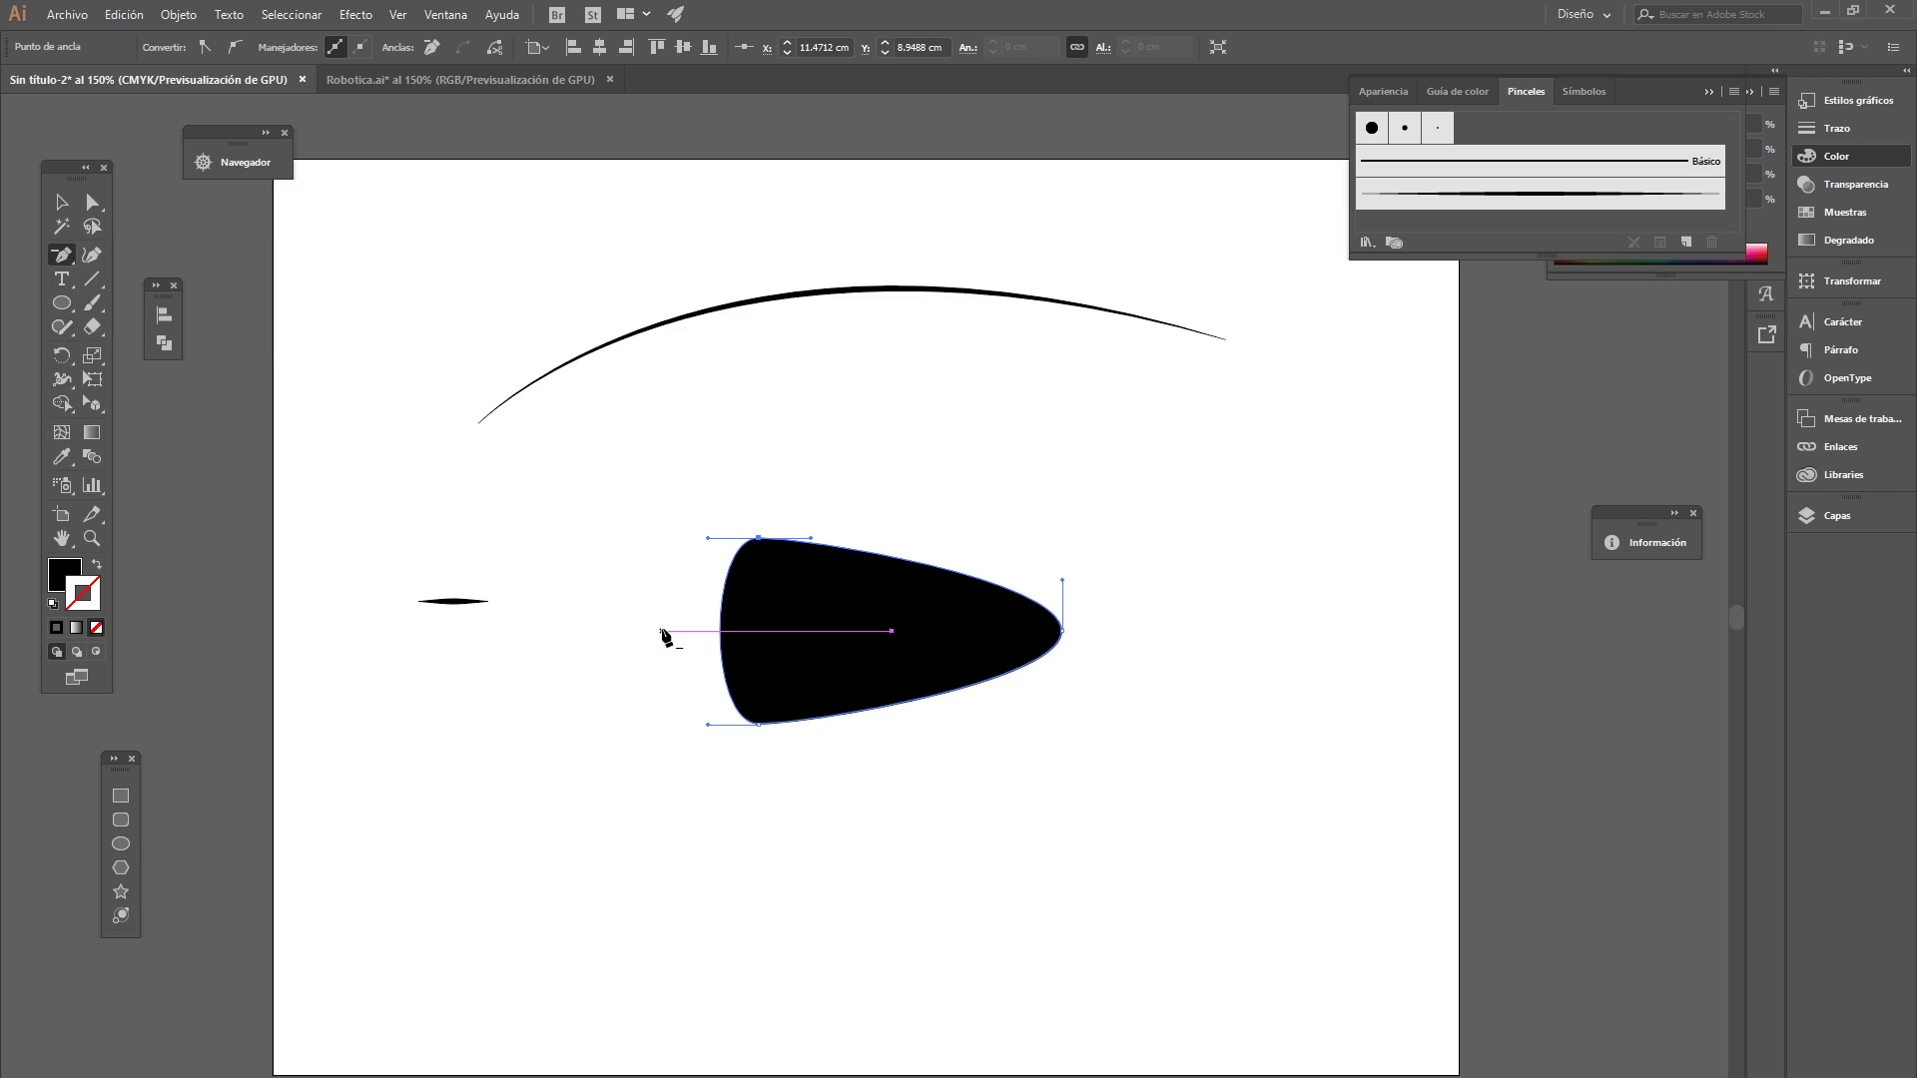
- Convert the shape's three remaining anchor points to sharp corners to form a black triangle
{"action": "left_click", "coordinate": [61, 262]}
{"action": "left_click", "coordinate": [142, 335]}
{"action": "left_click", "coordinate": [1062, 630]}
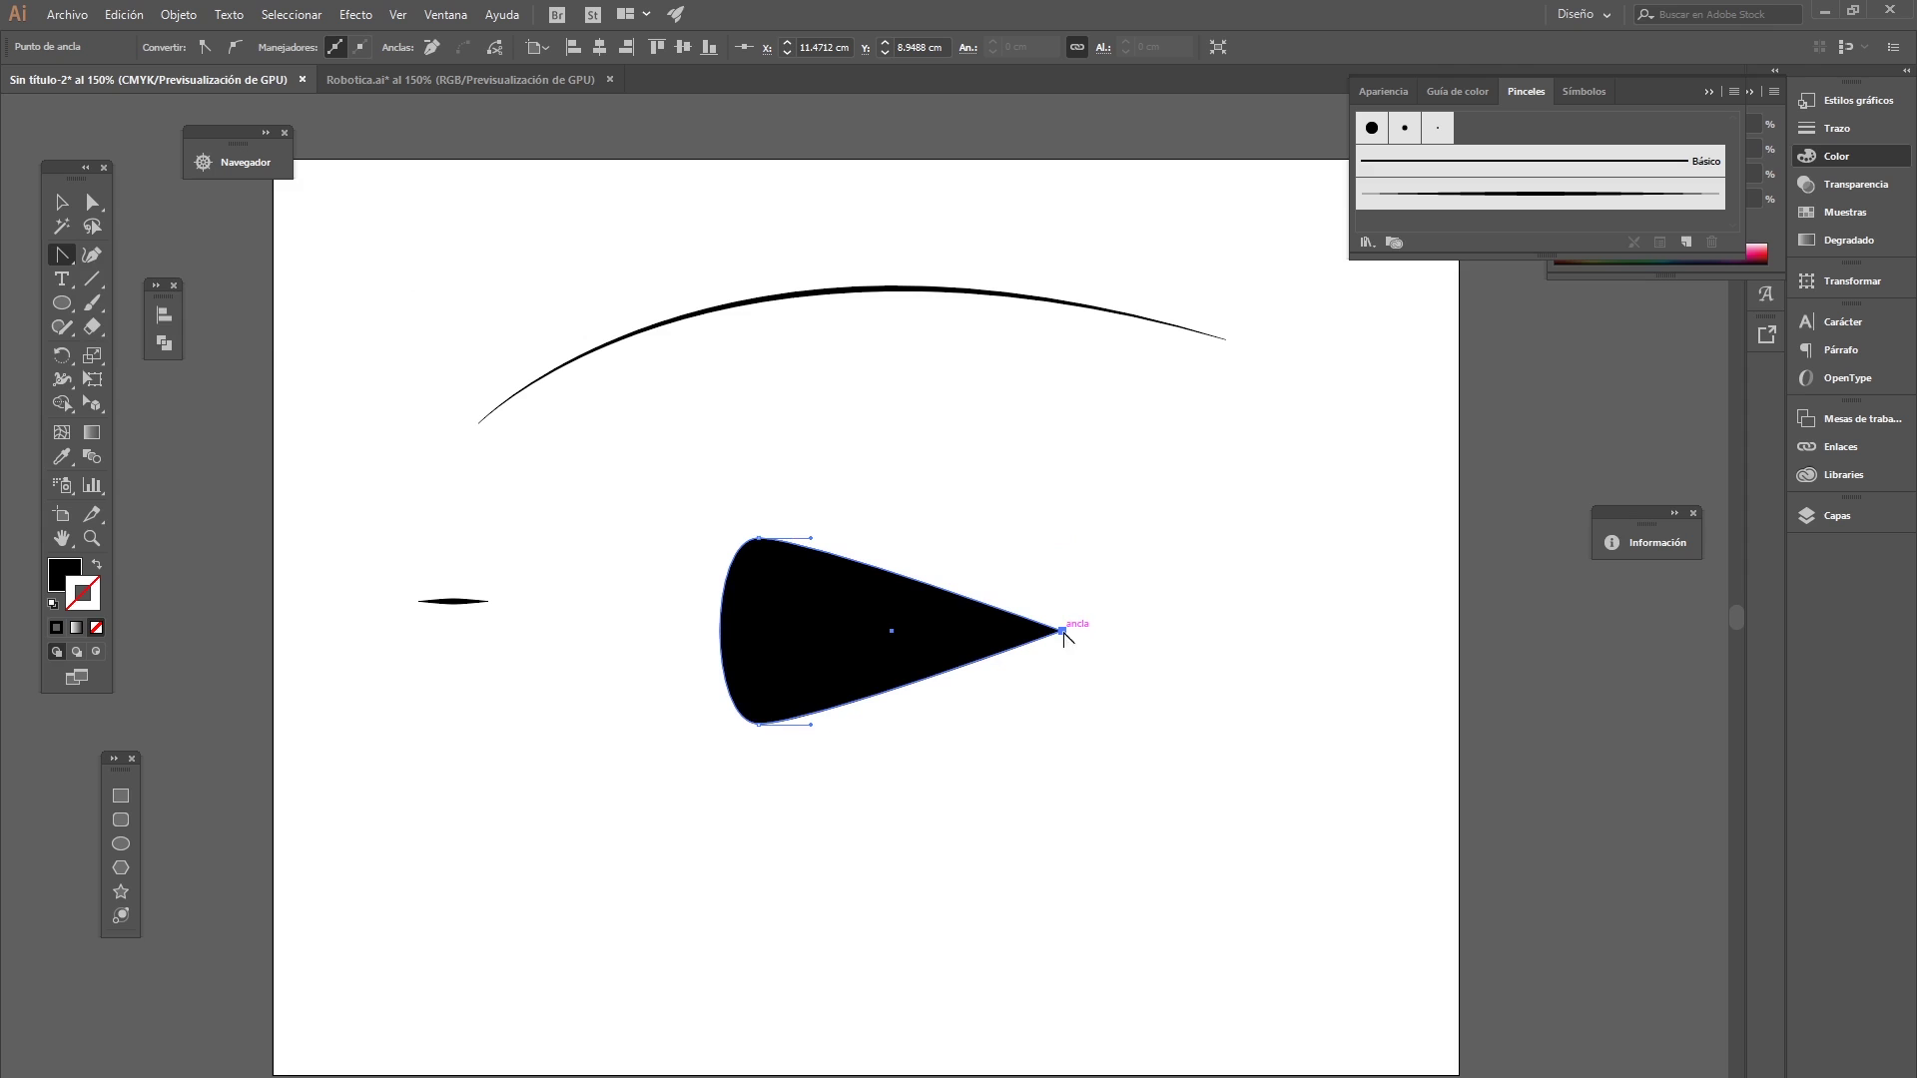
{"action": "left_click", "coordinate": [761, 538]}
{"action": "left_click", "coordinate": [759, 724]}
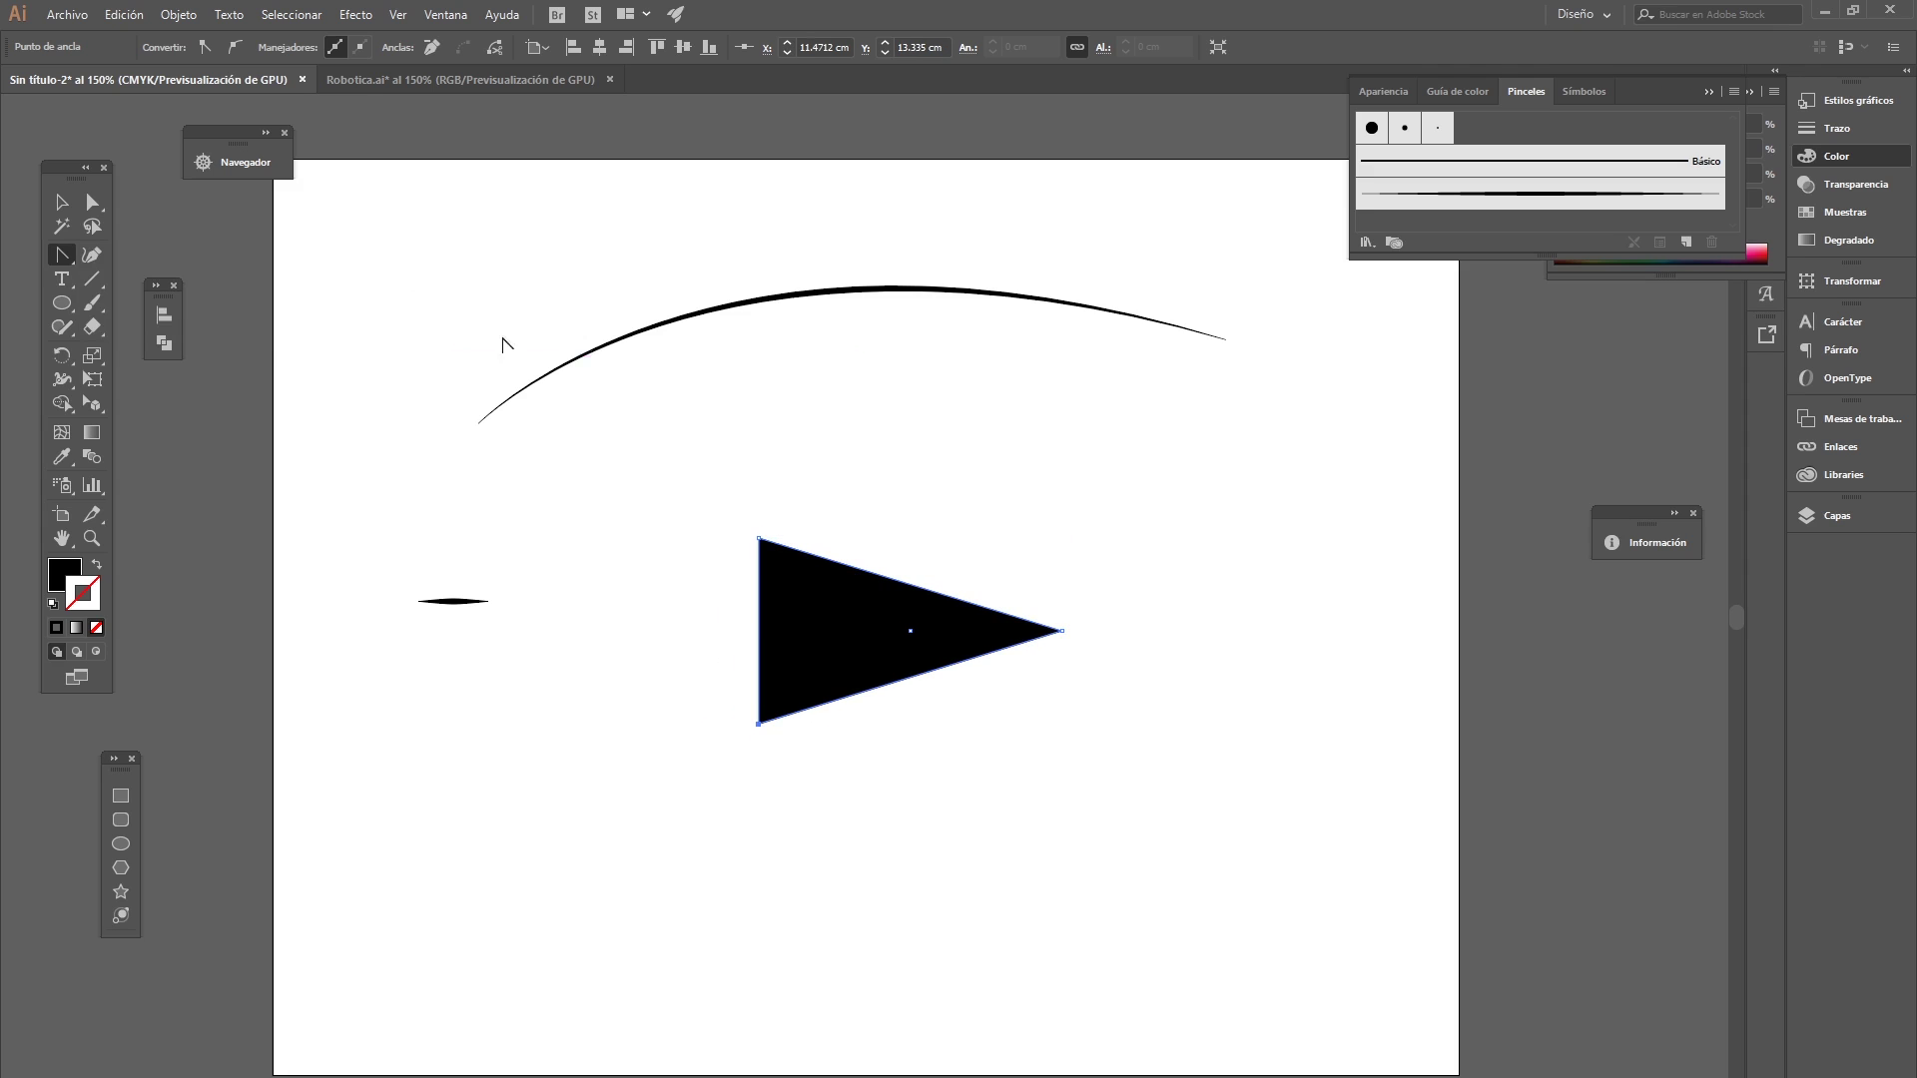
- Flatten the black triangle vertically into a thin wedge about 0.22 cm high
{"action": "left_click", "coordinate": [62, 203]}
{"action": "right_click", "coordinate": [912, 540]}
{"action": "left_click", "coordinate": [906, 552]}
{"action": "left_click", "coordinate": [868, 620]}
{"action": "left_click_drag", "start_coordinate": [910, 539], "coordinate": [925, 719]}
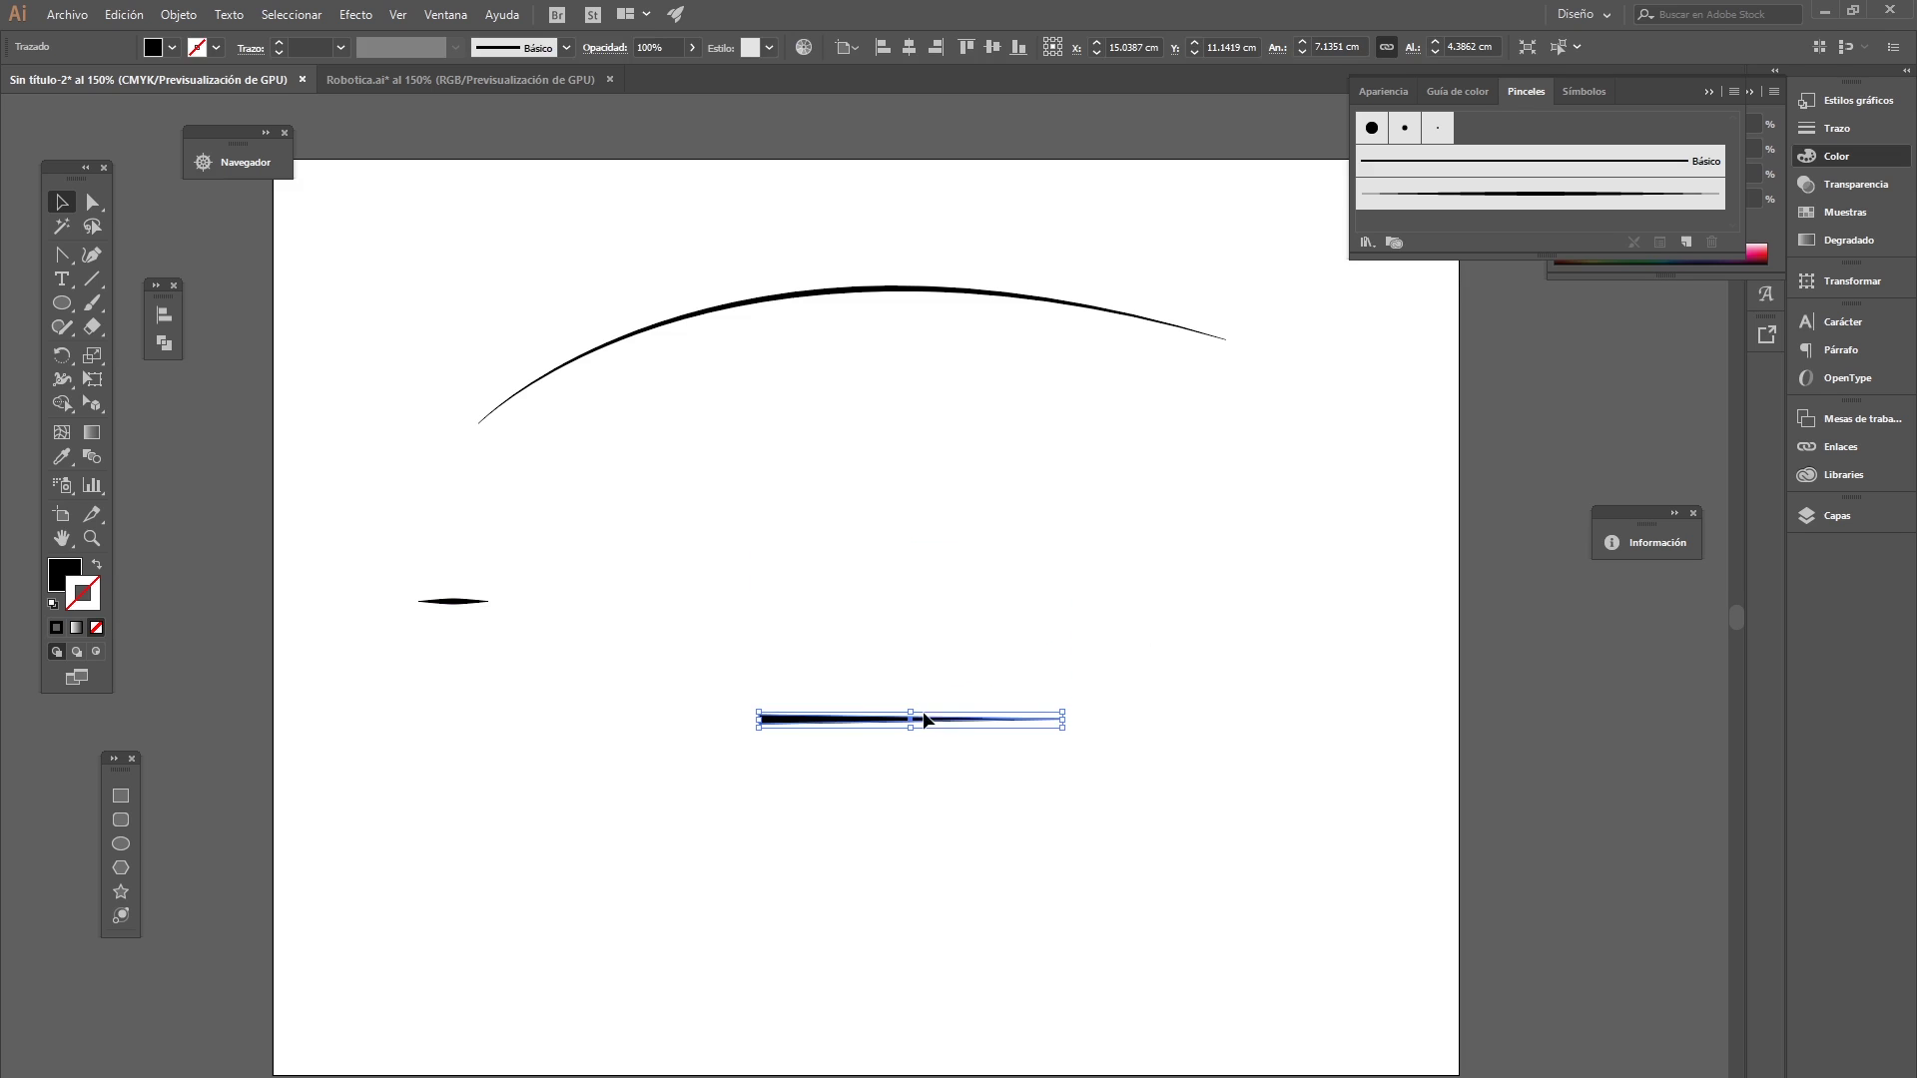
- Shorten the thin black wedge horizontally to about 3.79 cm long
{"action": "right_click", "coordinate": [1064, 726]}
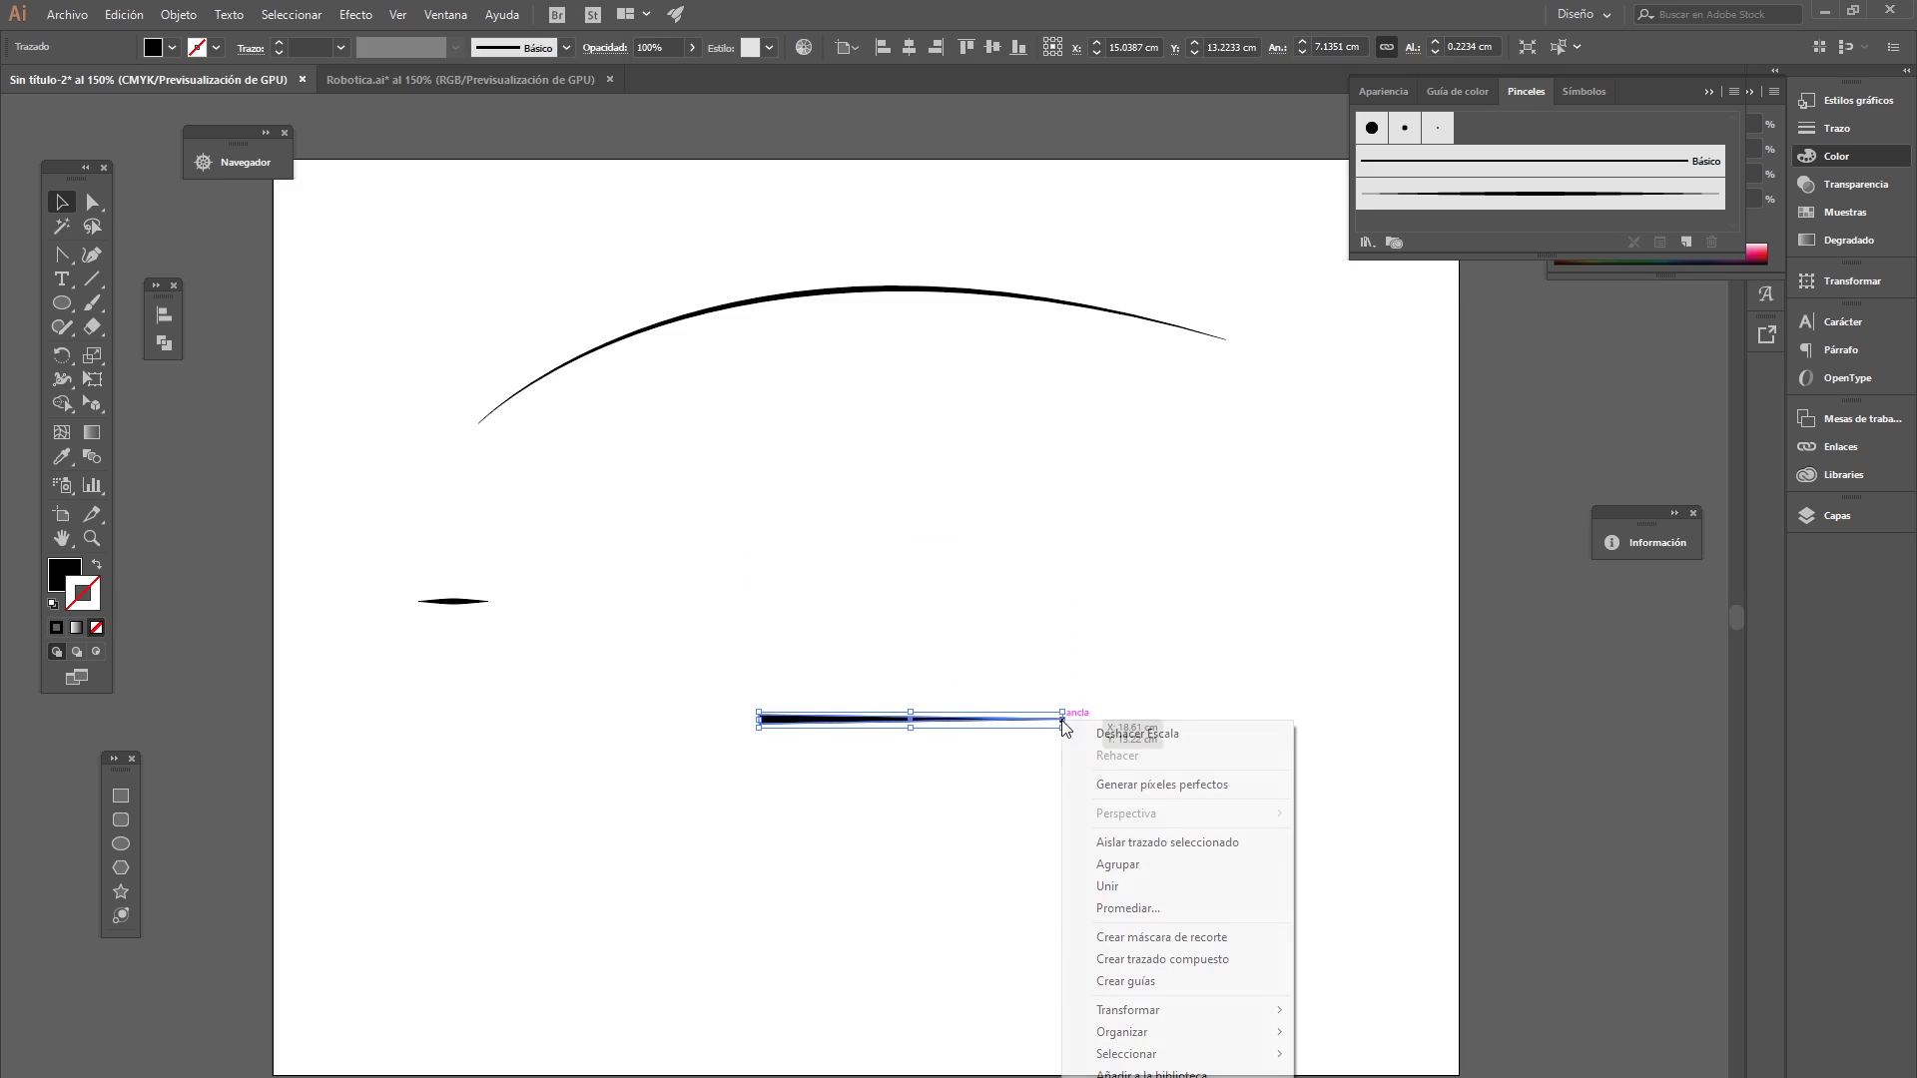
{"action": "left_click", "coordinate": [1029, 723]}
{"action": "left_click", "coordinate": [1027, 723]}
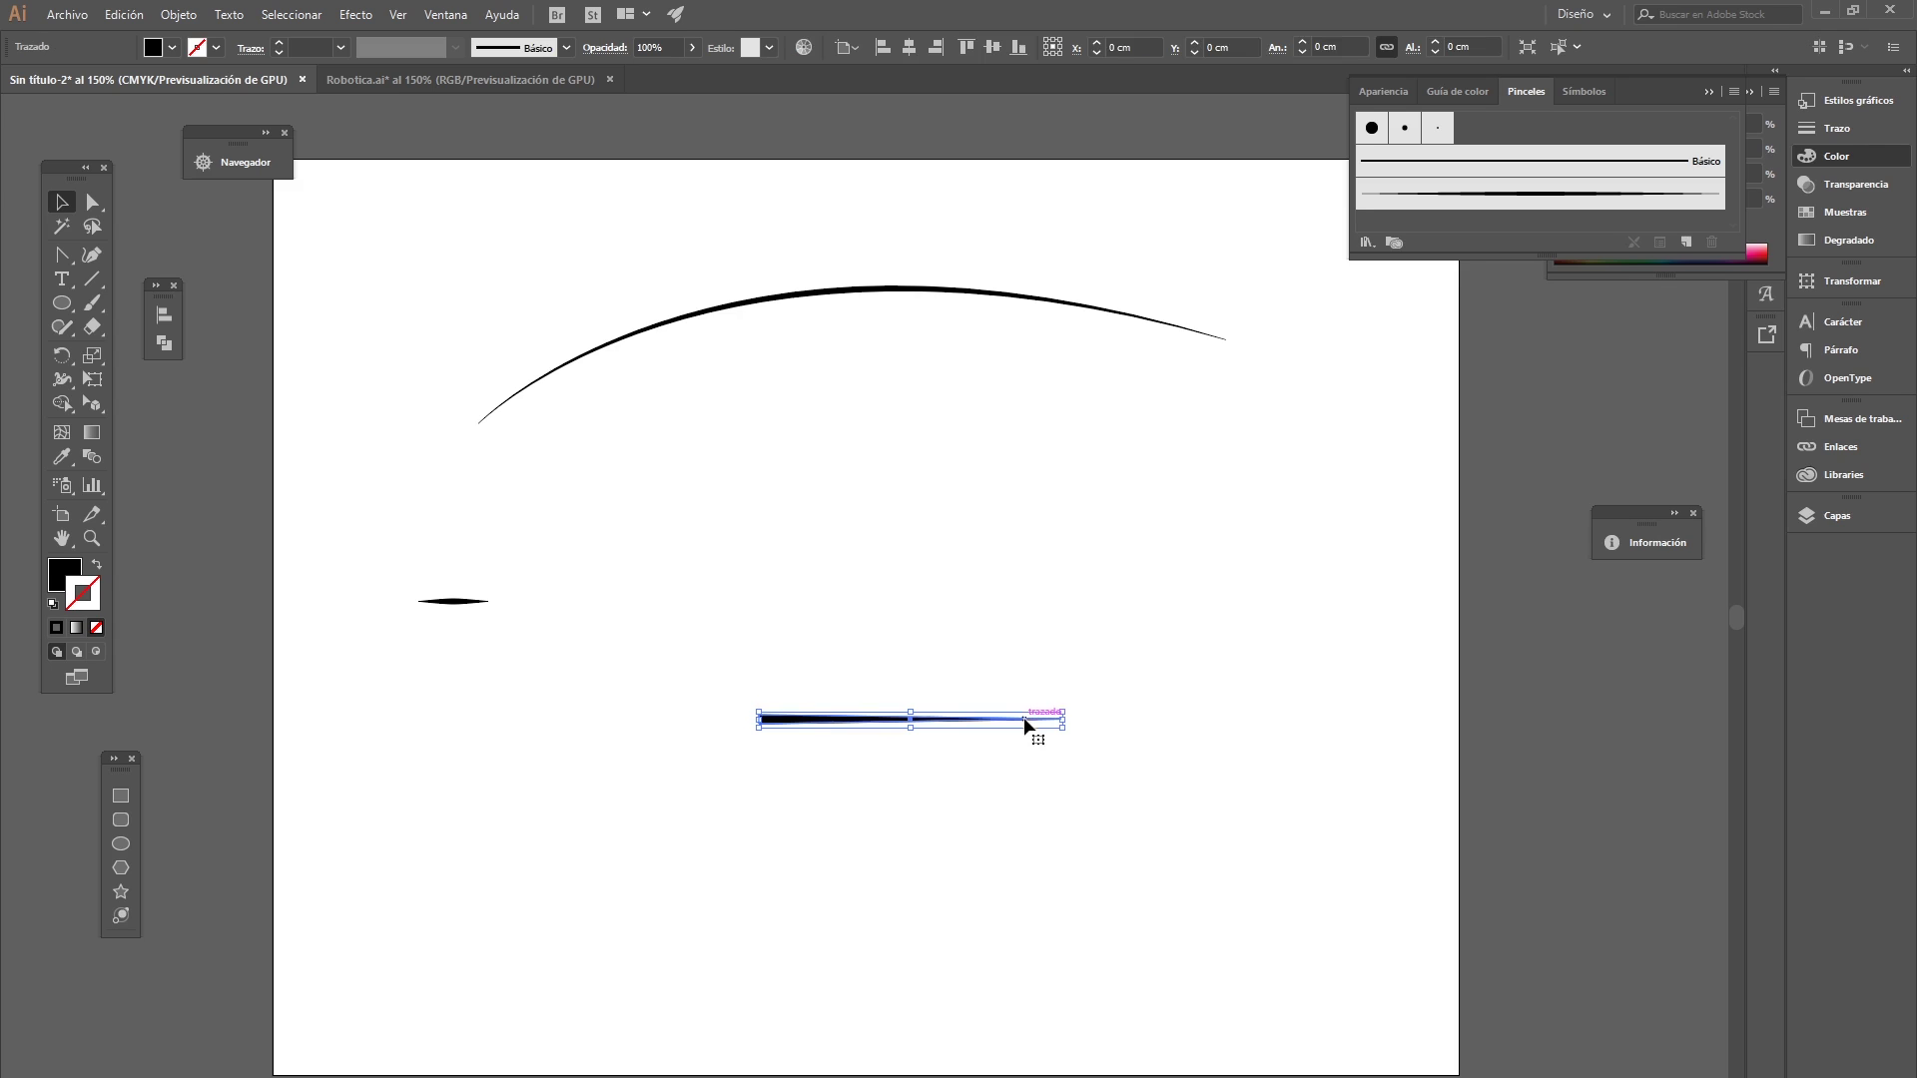
{"action": "left_click", "coordinate": [1064, 718]}
{"action": "left_click", "coordinate": [245, 160]}
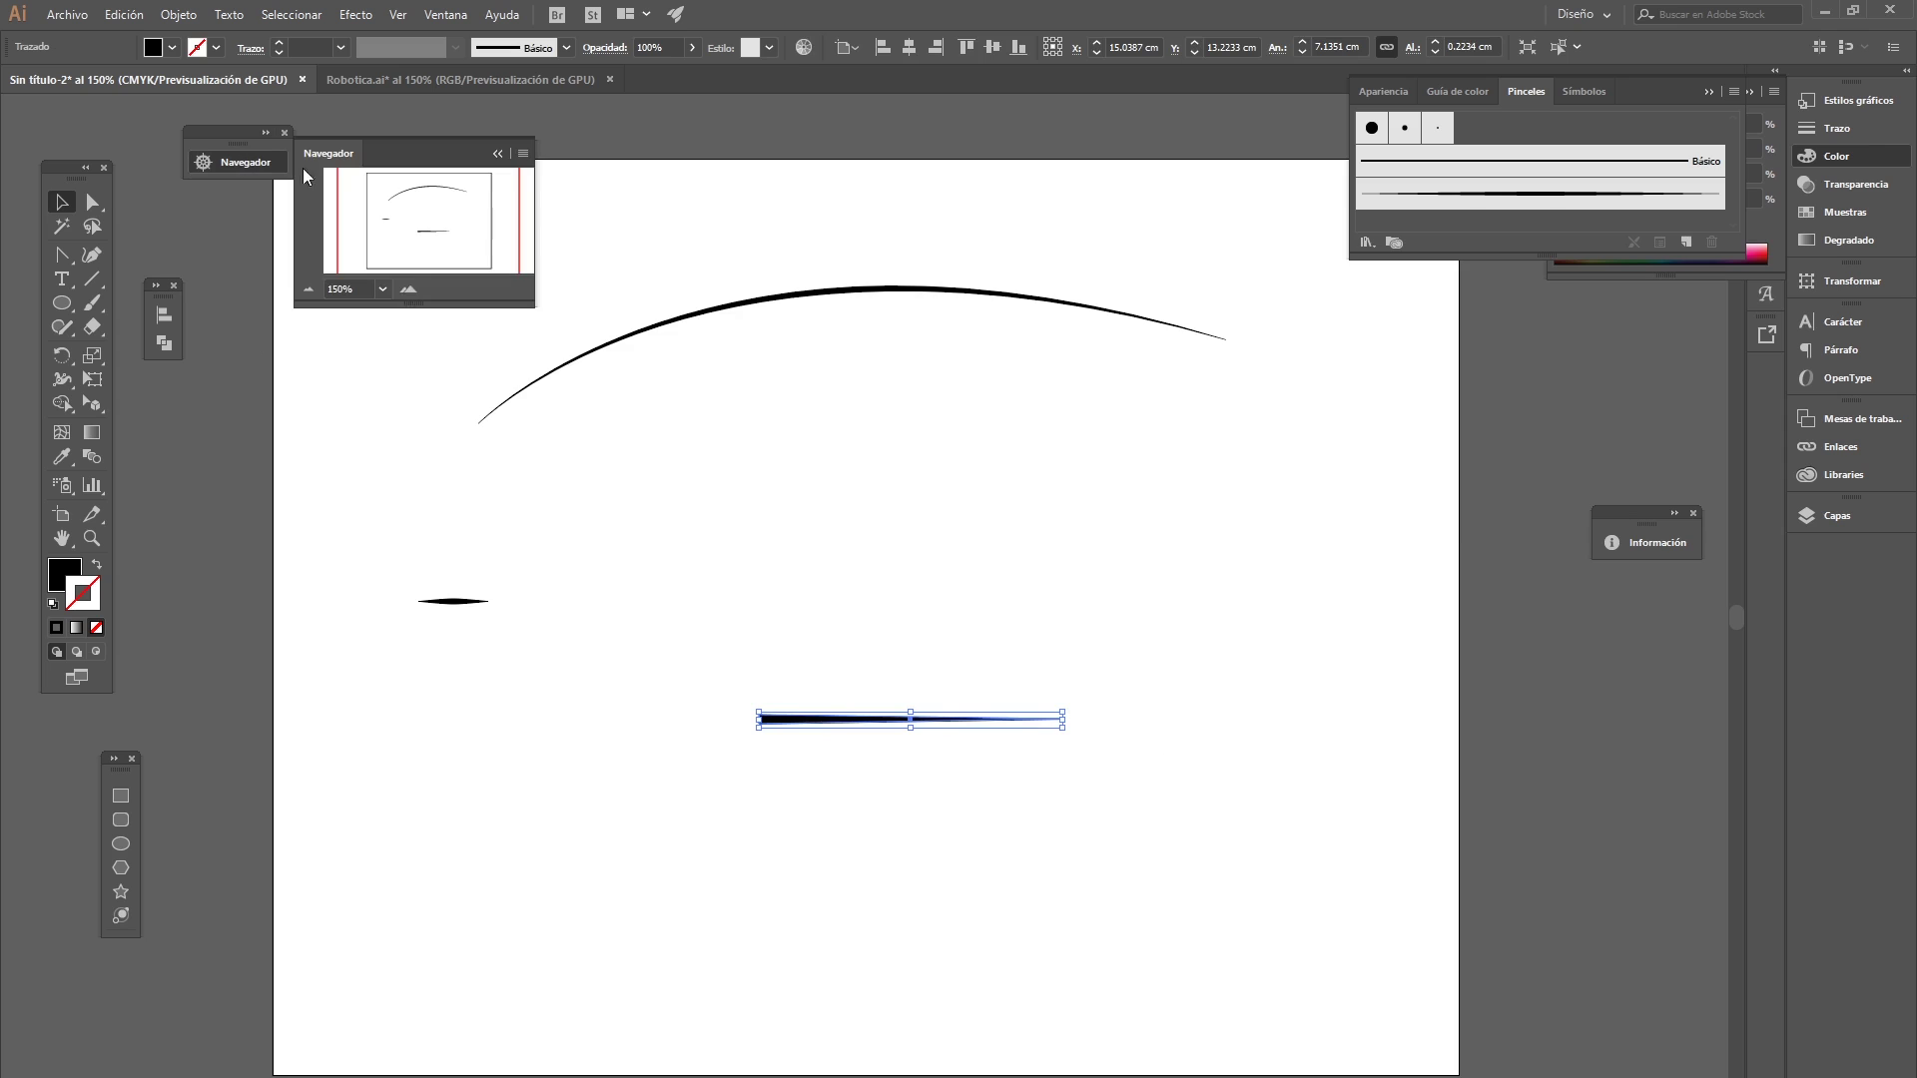
{"action": "left_click", "coordinate": [408, 289]}
{"action": "left_click", "coordinate": [407, 290]}
{"action": "left_click_drag", "start_coordinate": [1260, 824], "coordinate": [977, 823]}
{"action": "left_click", "coordinate": [327, 506]}
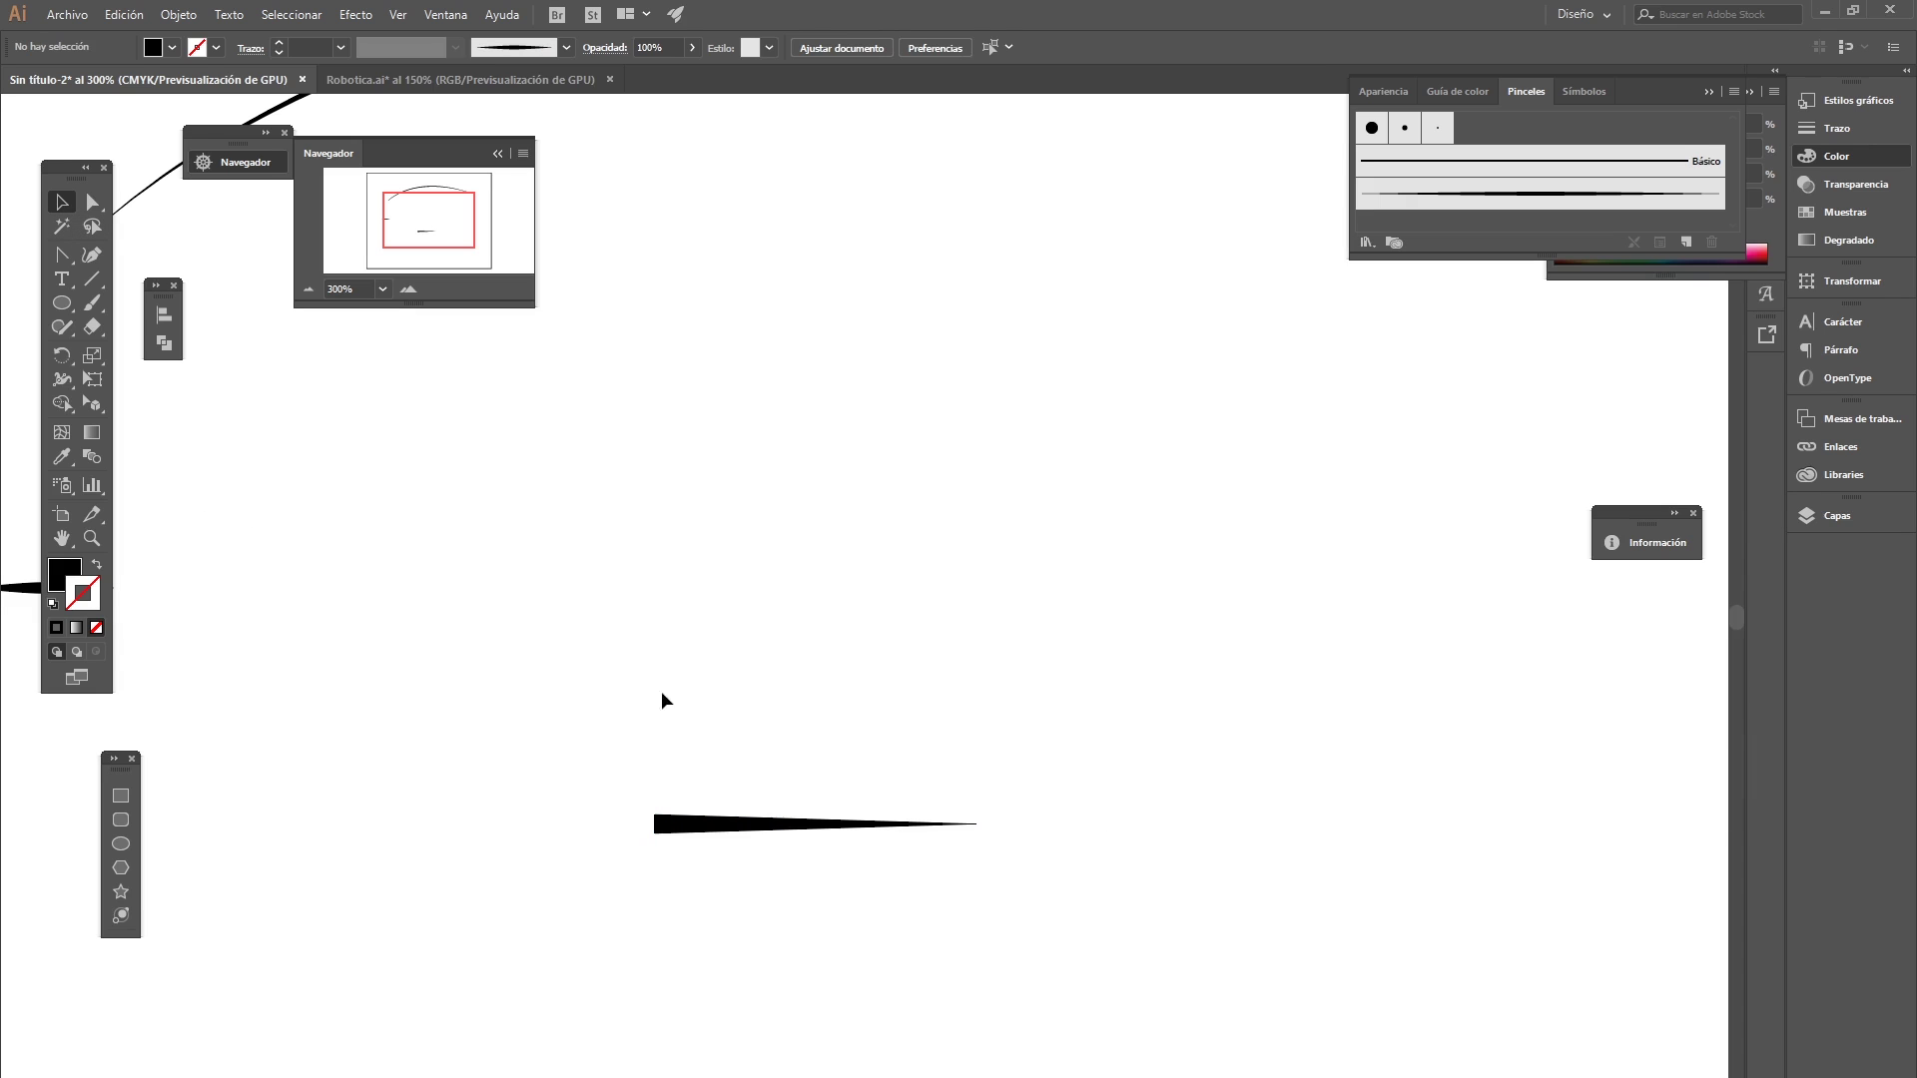
- Create a new art brush named "Pincel vectorpix 2" from the thin black wedge
{"action": "left_click_drag", "start_coordinate": [639, 703], "coordinate": [949, 965]}
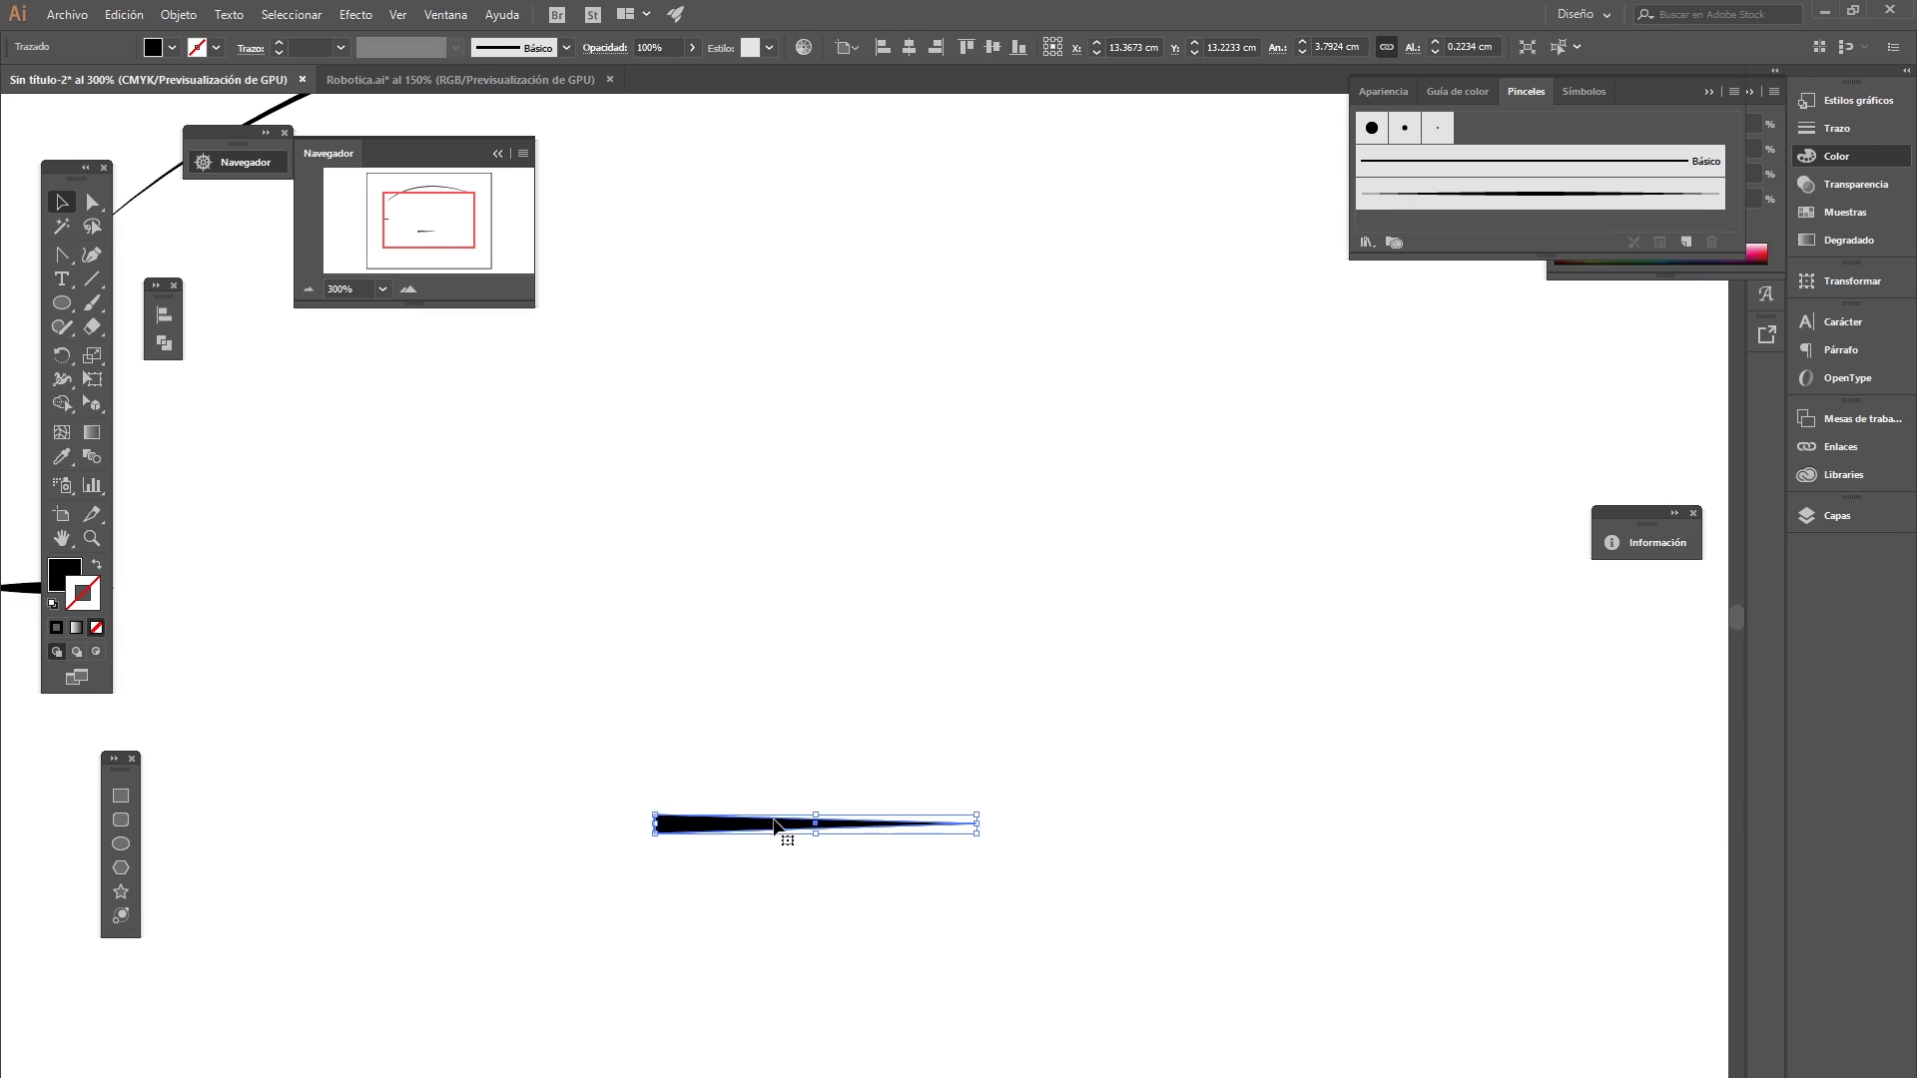
{"action": "mouse_move", "coordinate": [794, 823]}
{"action": "left_mouse_down"}
{"action": "mouse_move", "coordinate": [1412, 404]}
{"action": "mouse_move", "coordinate": [1452, 218]}
{"action": "left_mouse_up"}
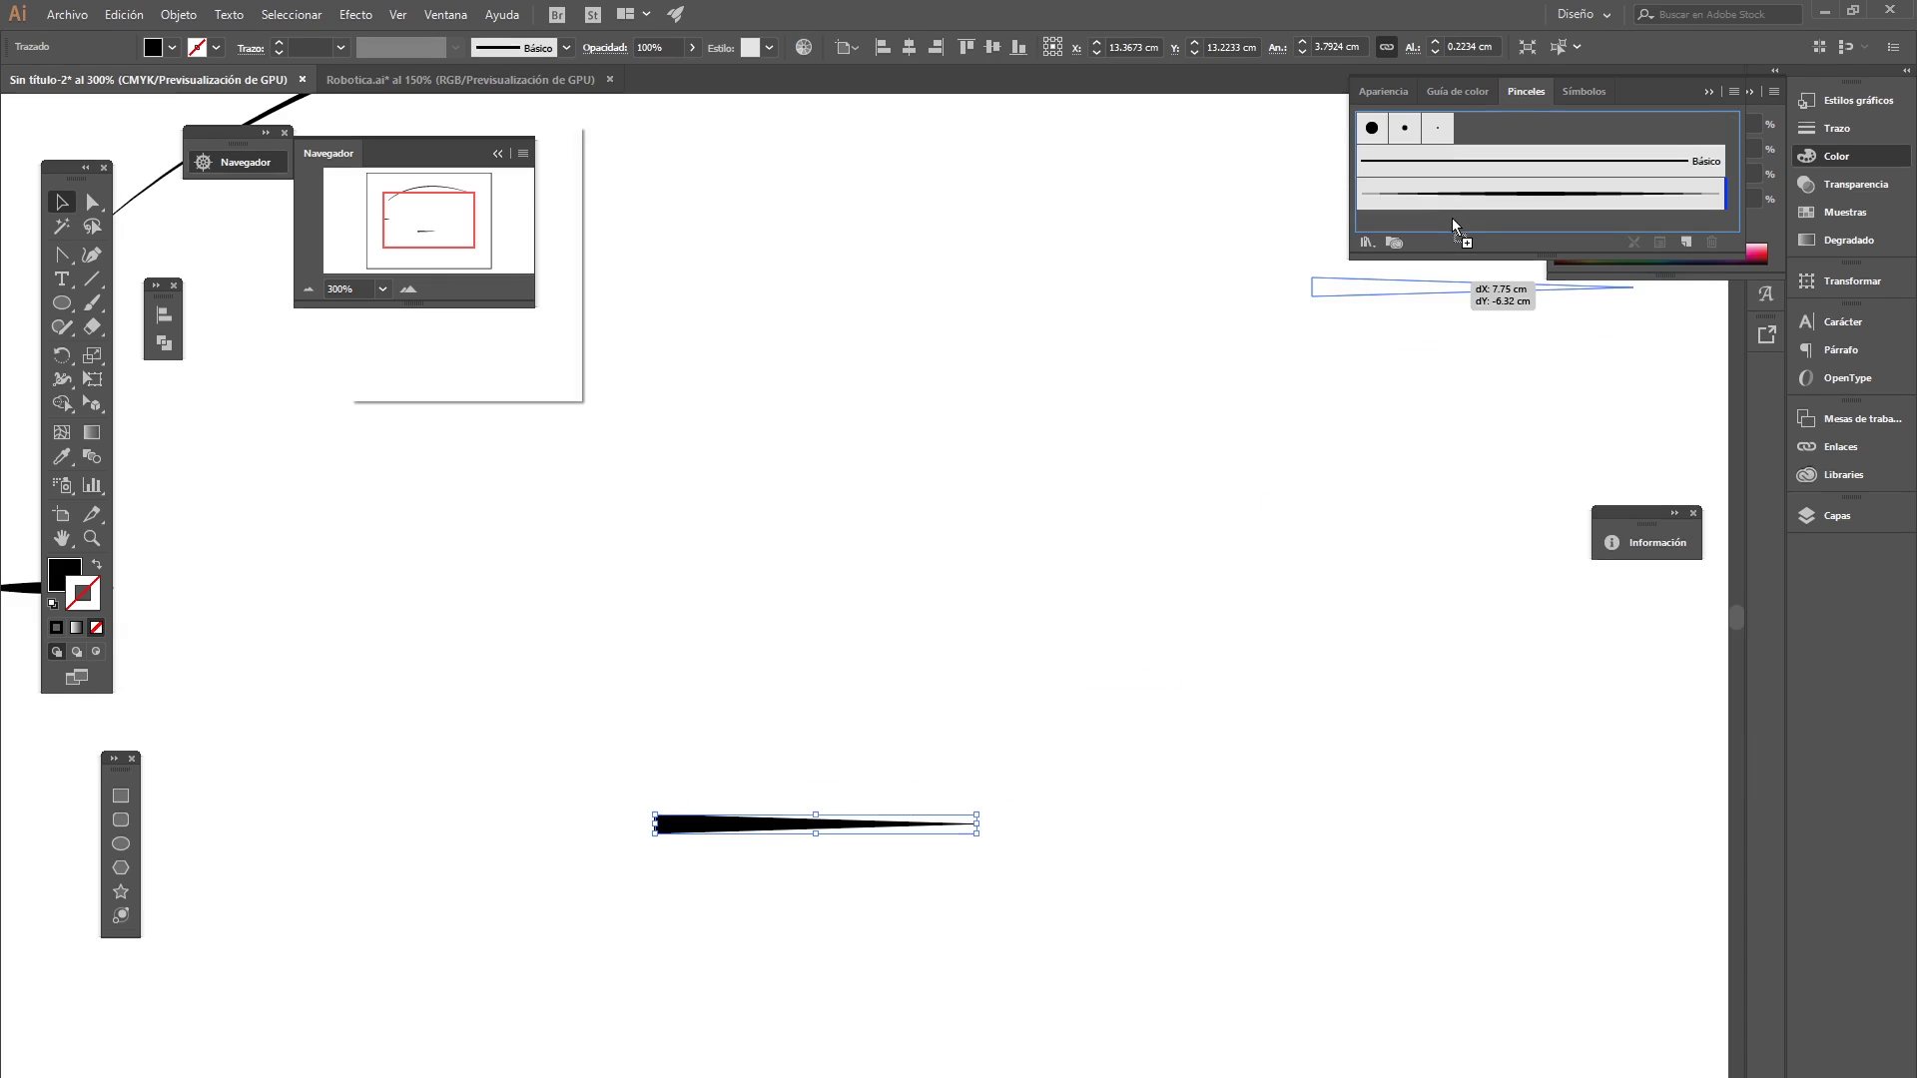
{"action": "left_click", "coordinate": [388, 258]}
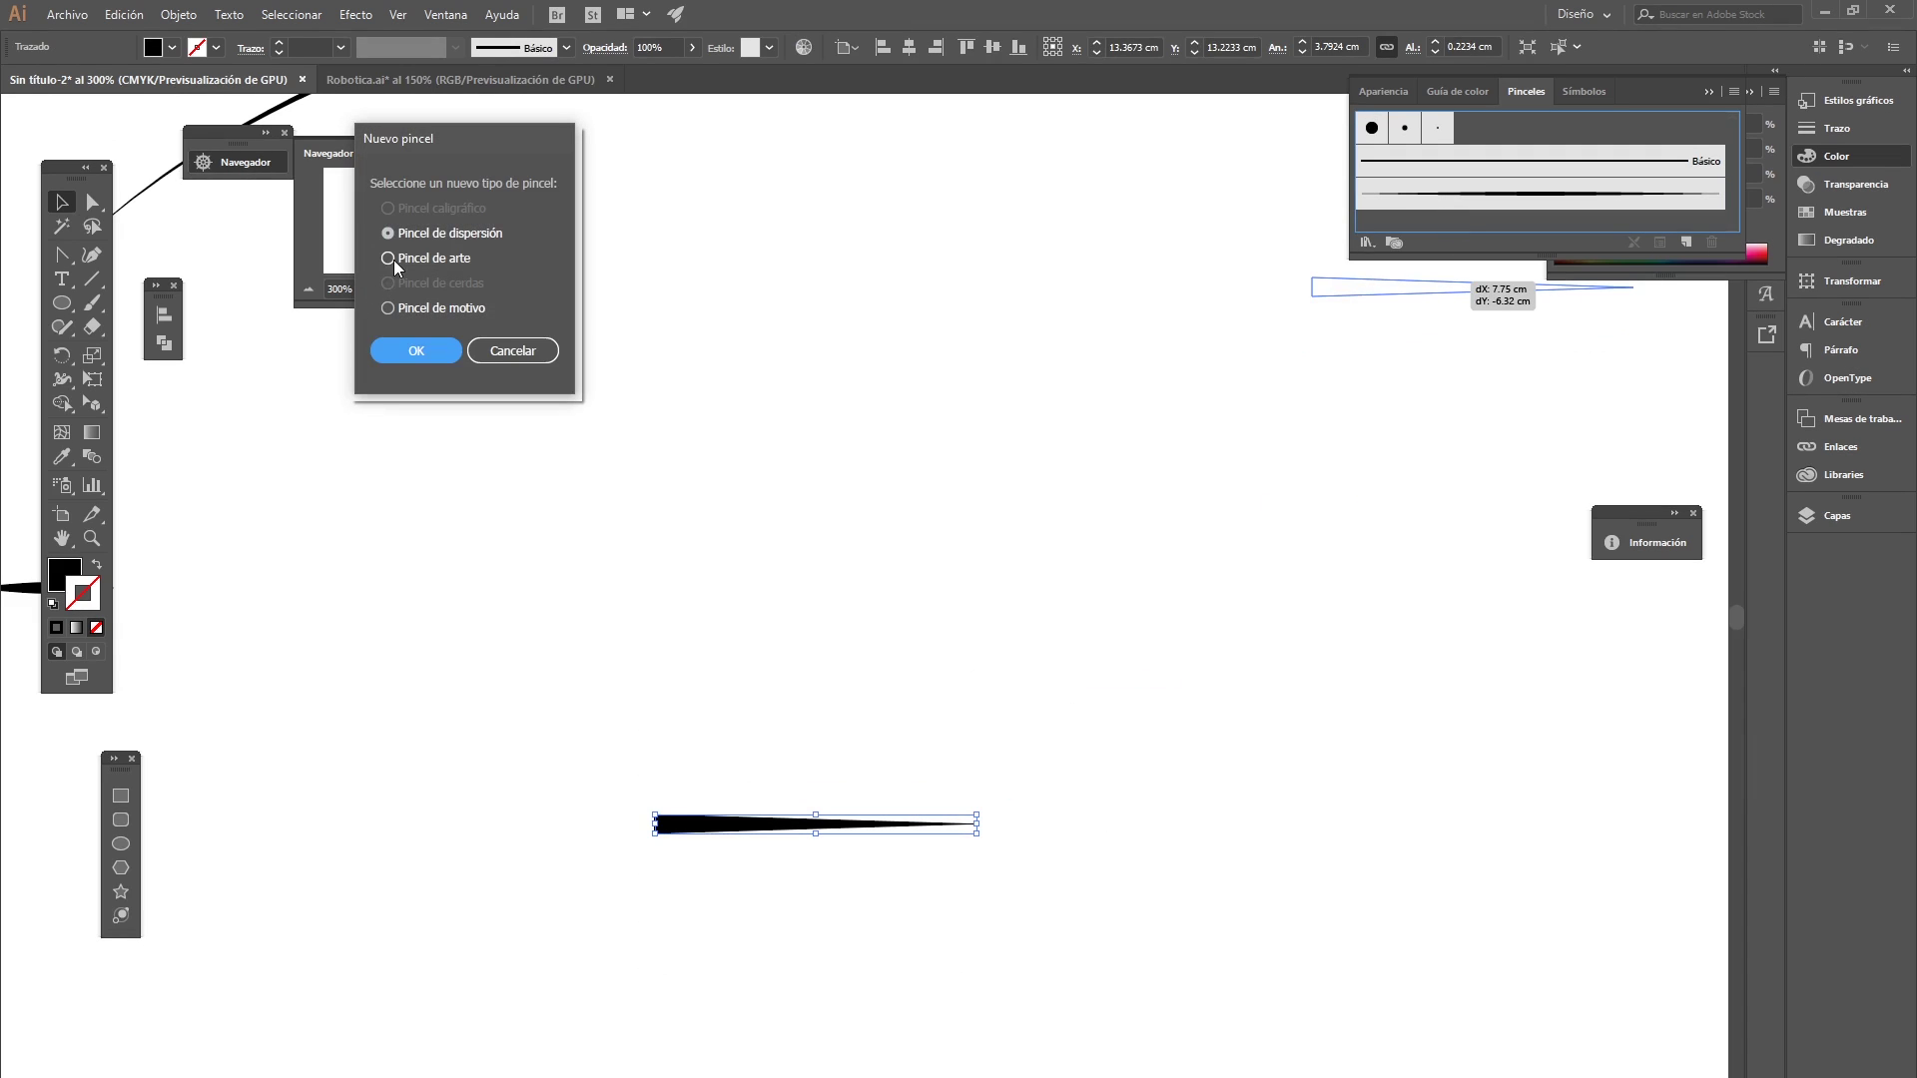
{"action": "left_click", "coordinate": [416, 350]}
{"action": "type", "text": "V"}
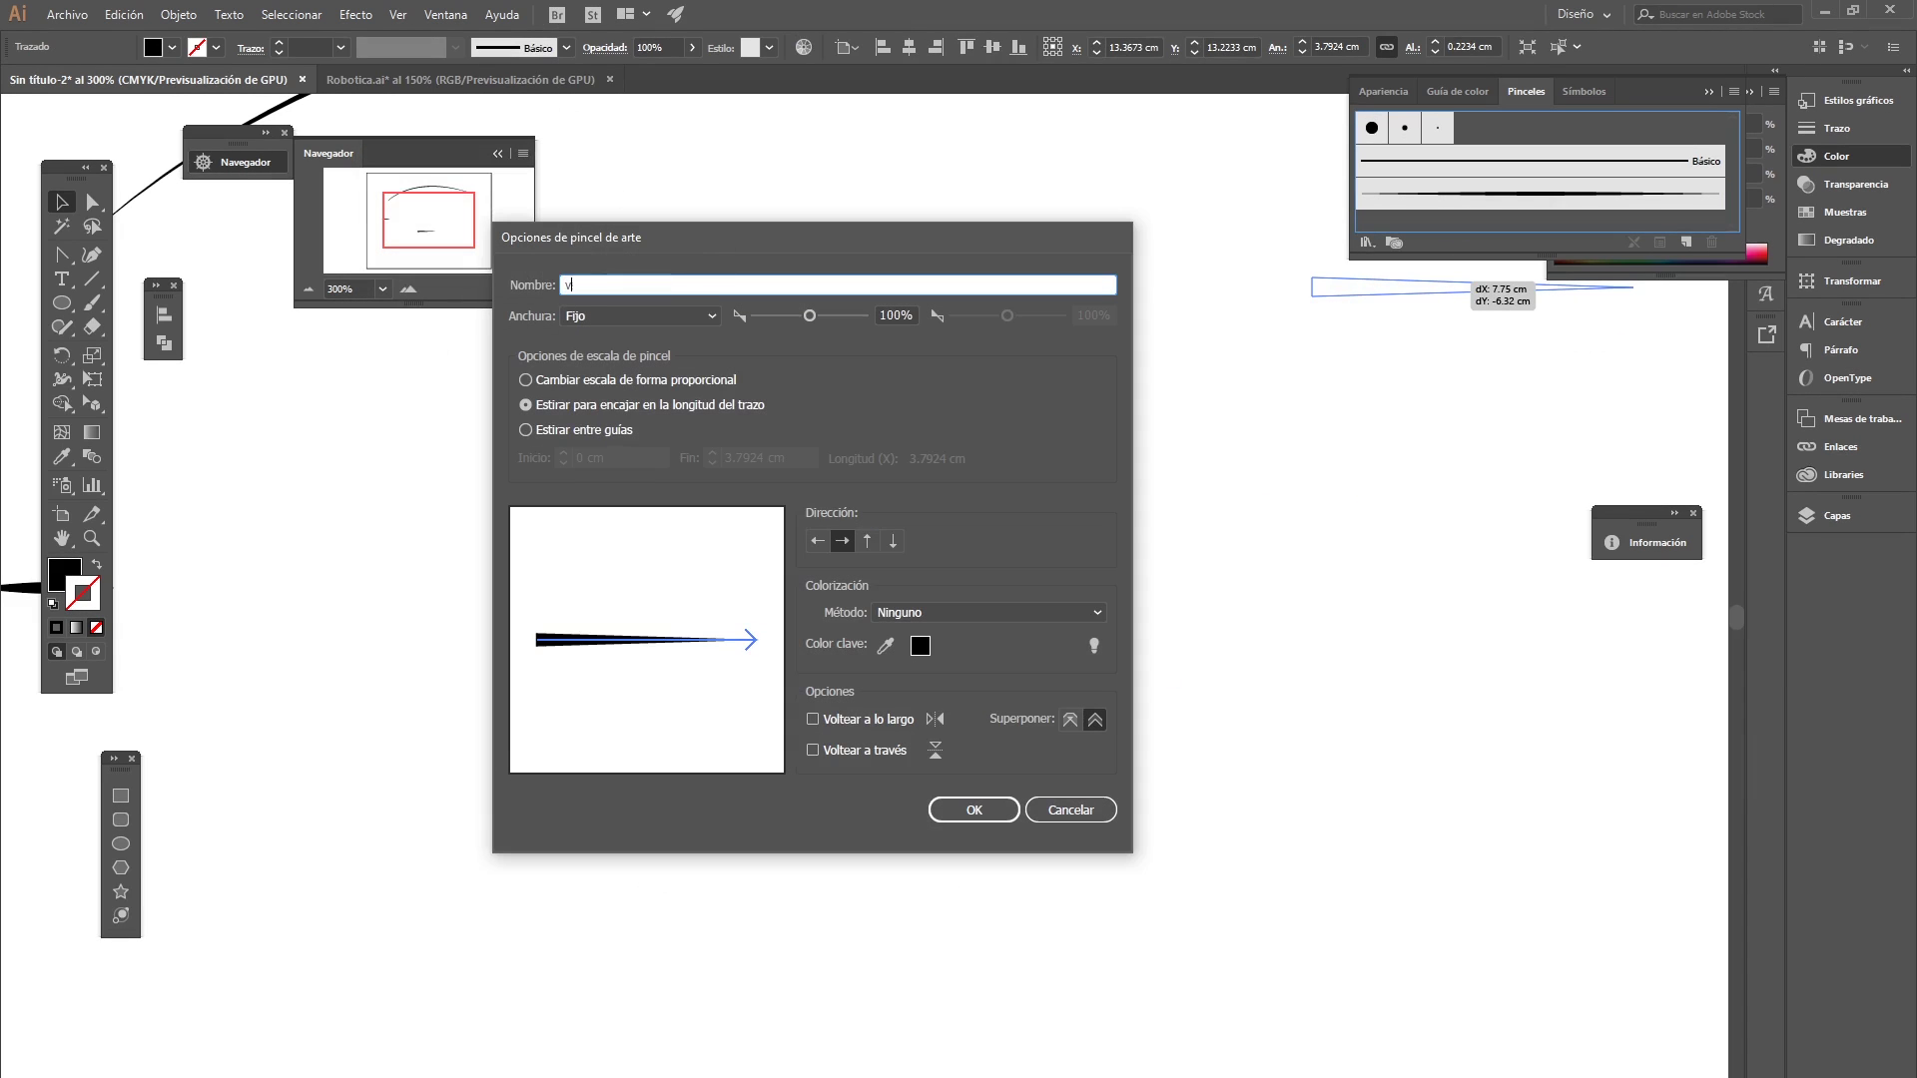
{"action": "type", "text": "incel vectorpix 2"}
{"action": "left_click", "coordinate": [956, 808]}
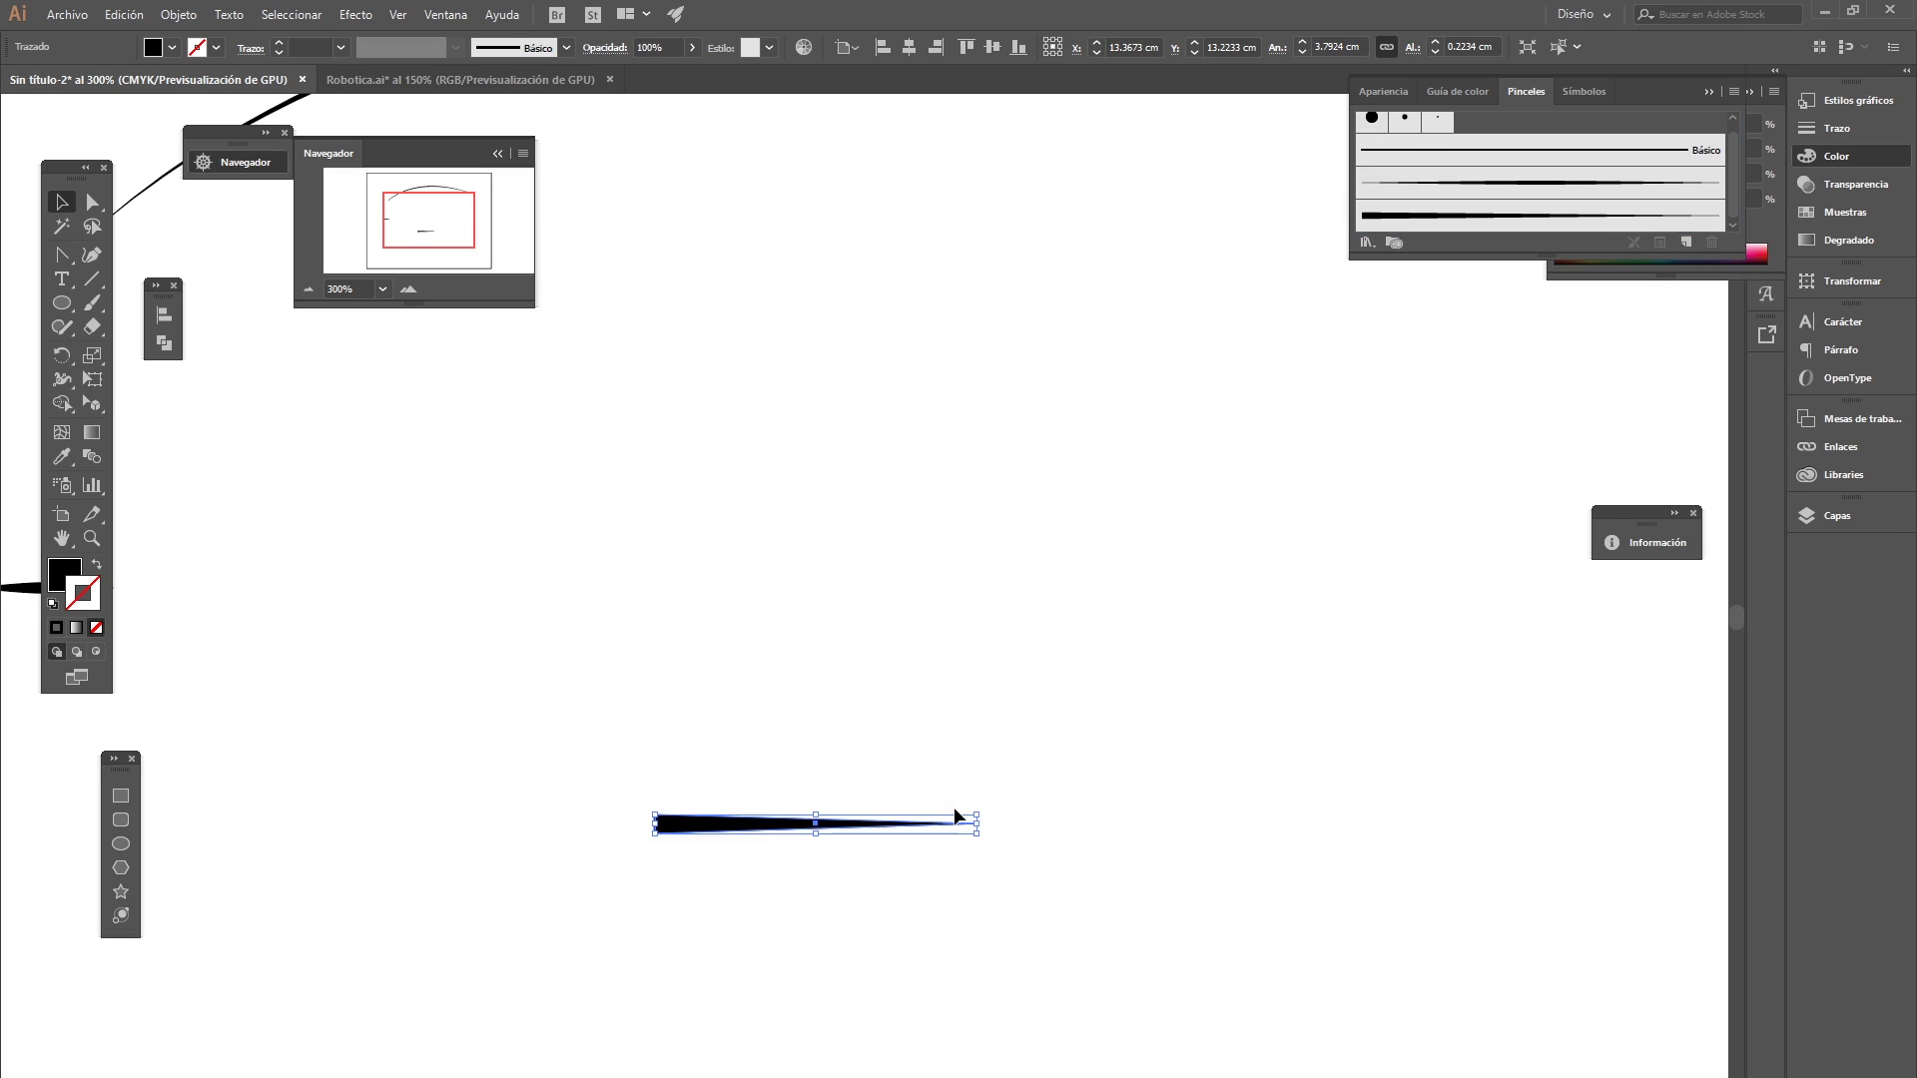
- Draw an open arc above the wedge with the Pen tool and give it a black stroke with no fill
{"action": "left_click", "coordinate": [770, 789]}
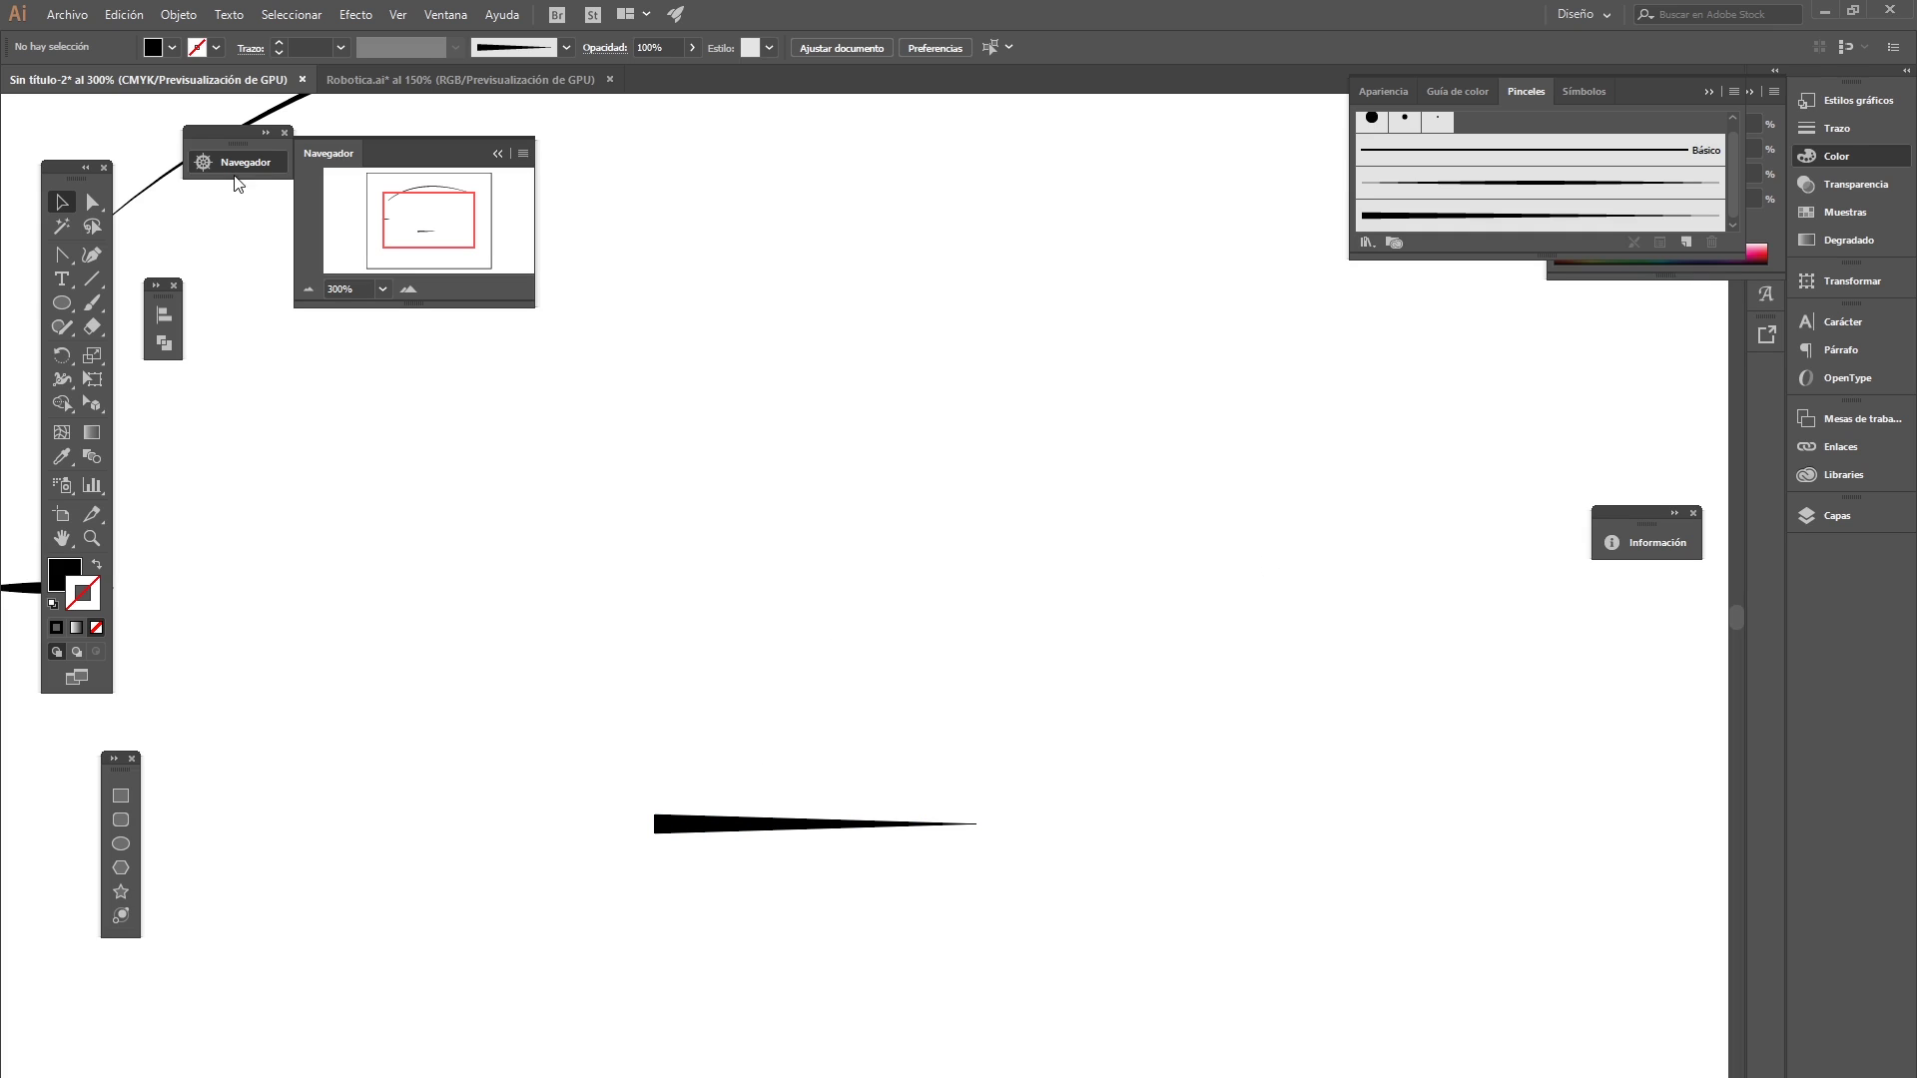
{"action": "left_click", "coordinate": [62, 264]}
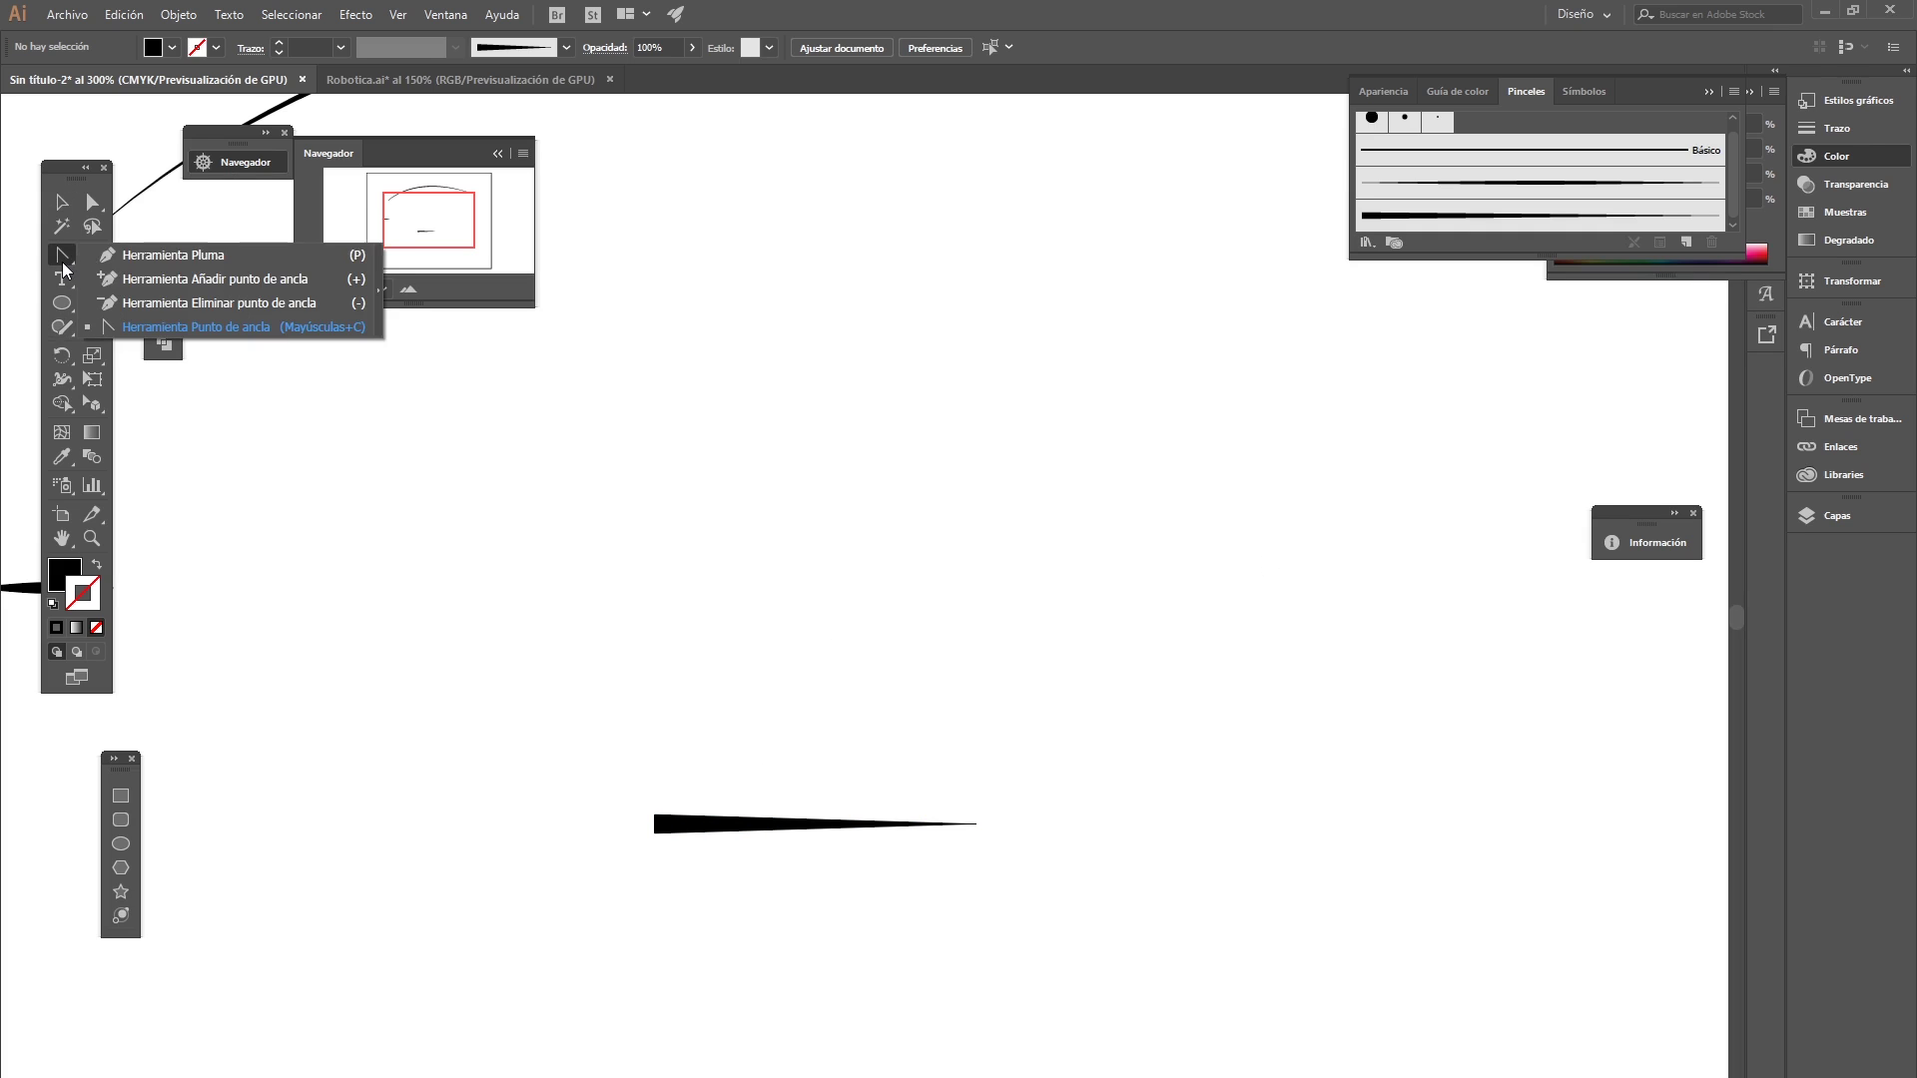
{"action": "left_click", "coordinate": [110, 261]}
{"action": "left_click", "coordinate": [518, 583]}
{"action": "left_click_drag", "start_coordinate": [883, 451], "coordinate": [1045, 454]}
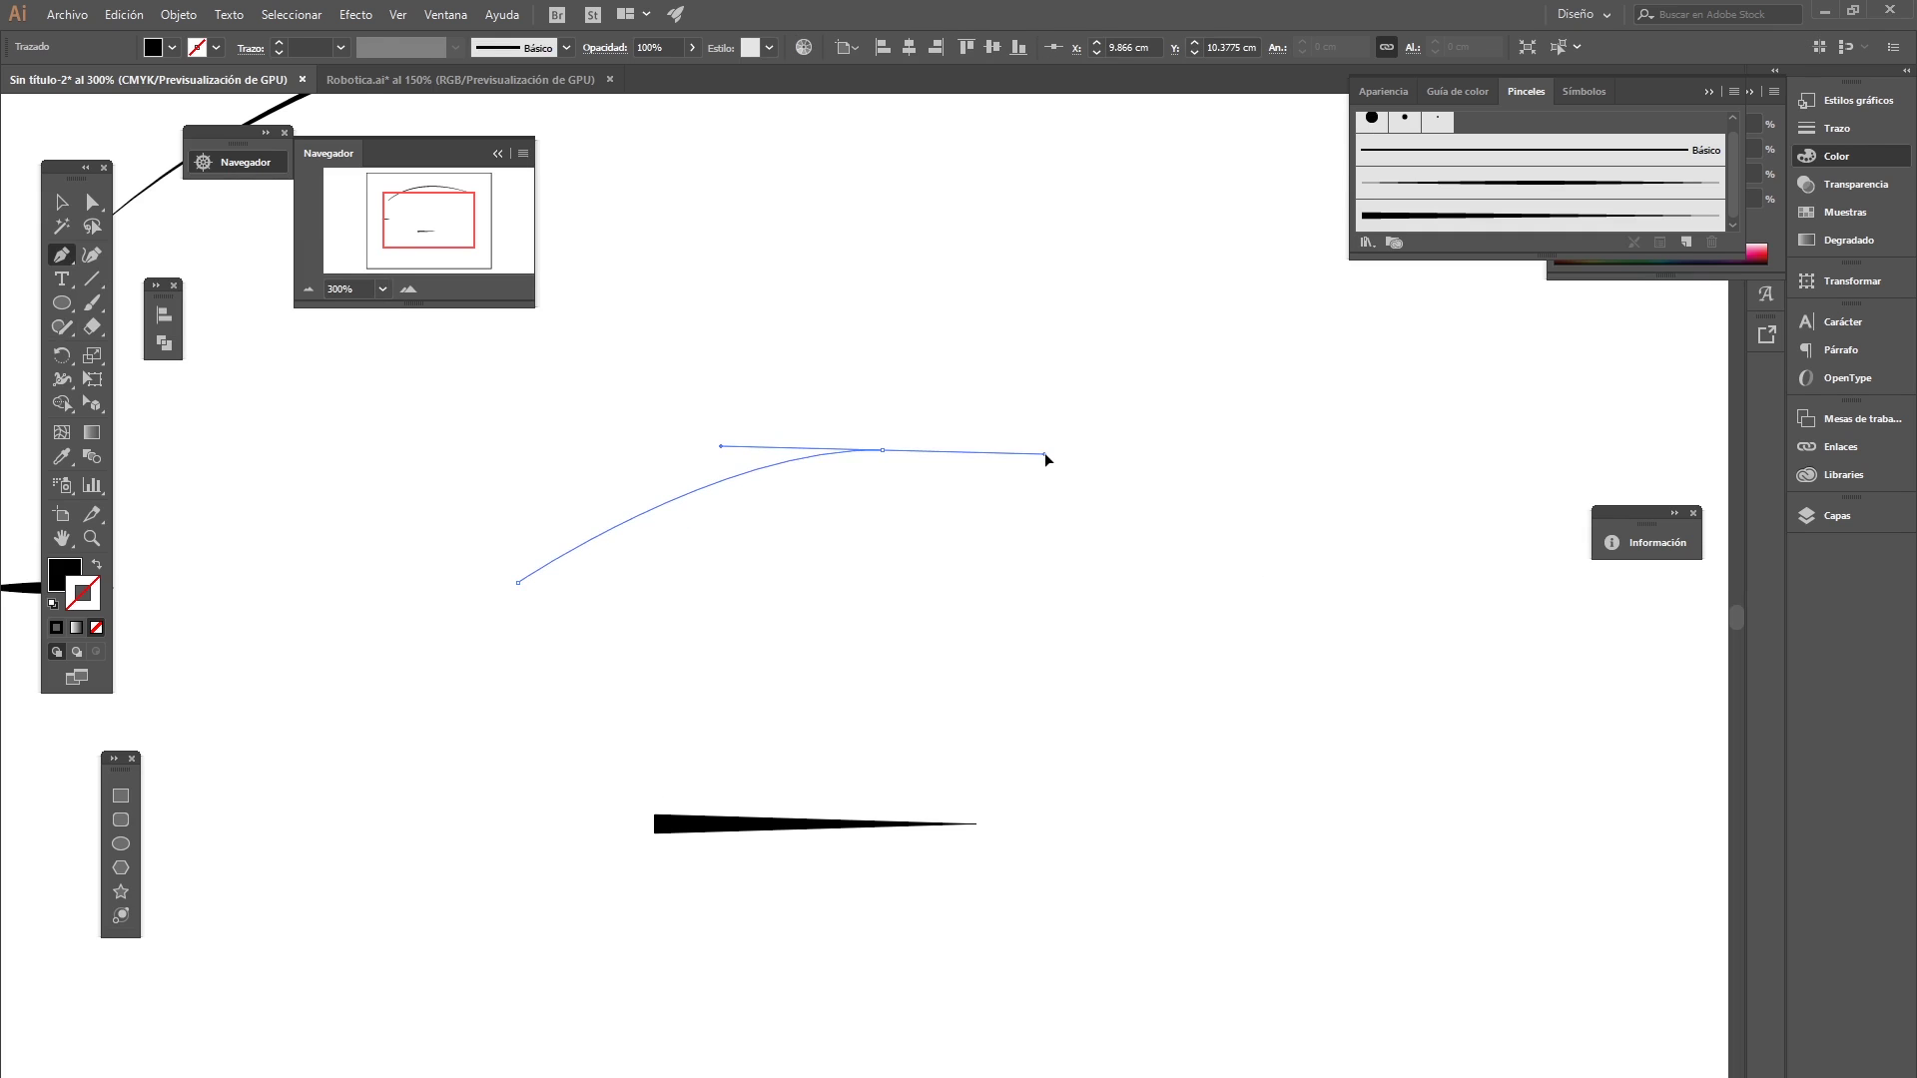
{"action": "left_click", "coordinate": [98, 566]}
{"action": "left_click", "coordinate": [63, 205]}
{"action": "left_click_drag", "start_coordinate": [587, 394], "coordinate": [802, 603]}
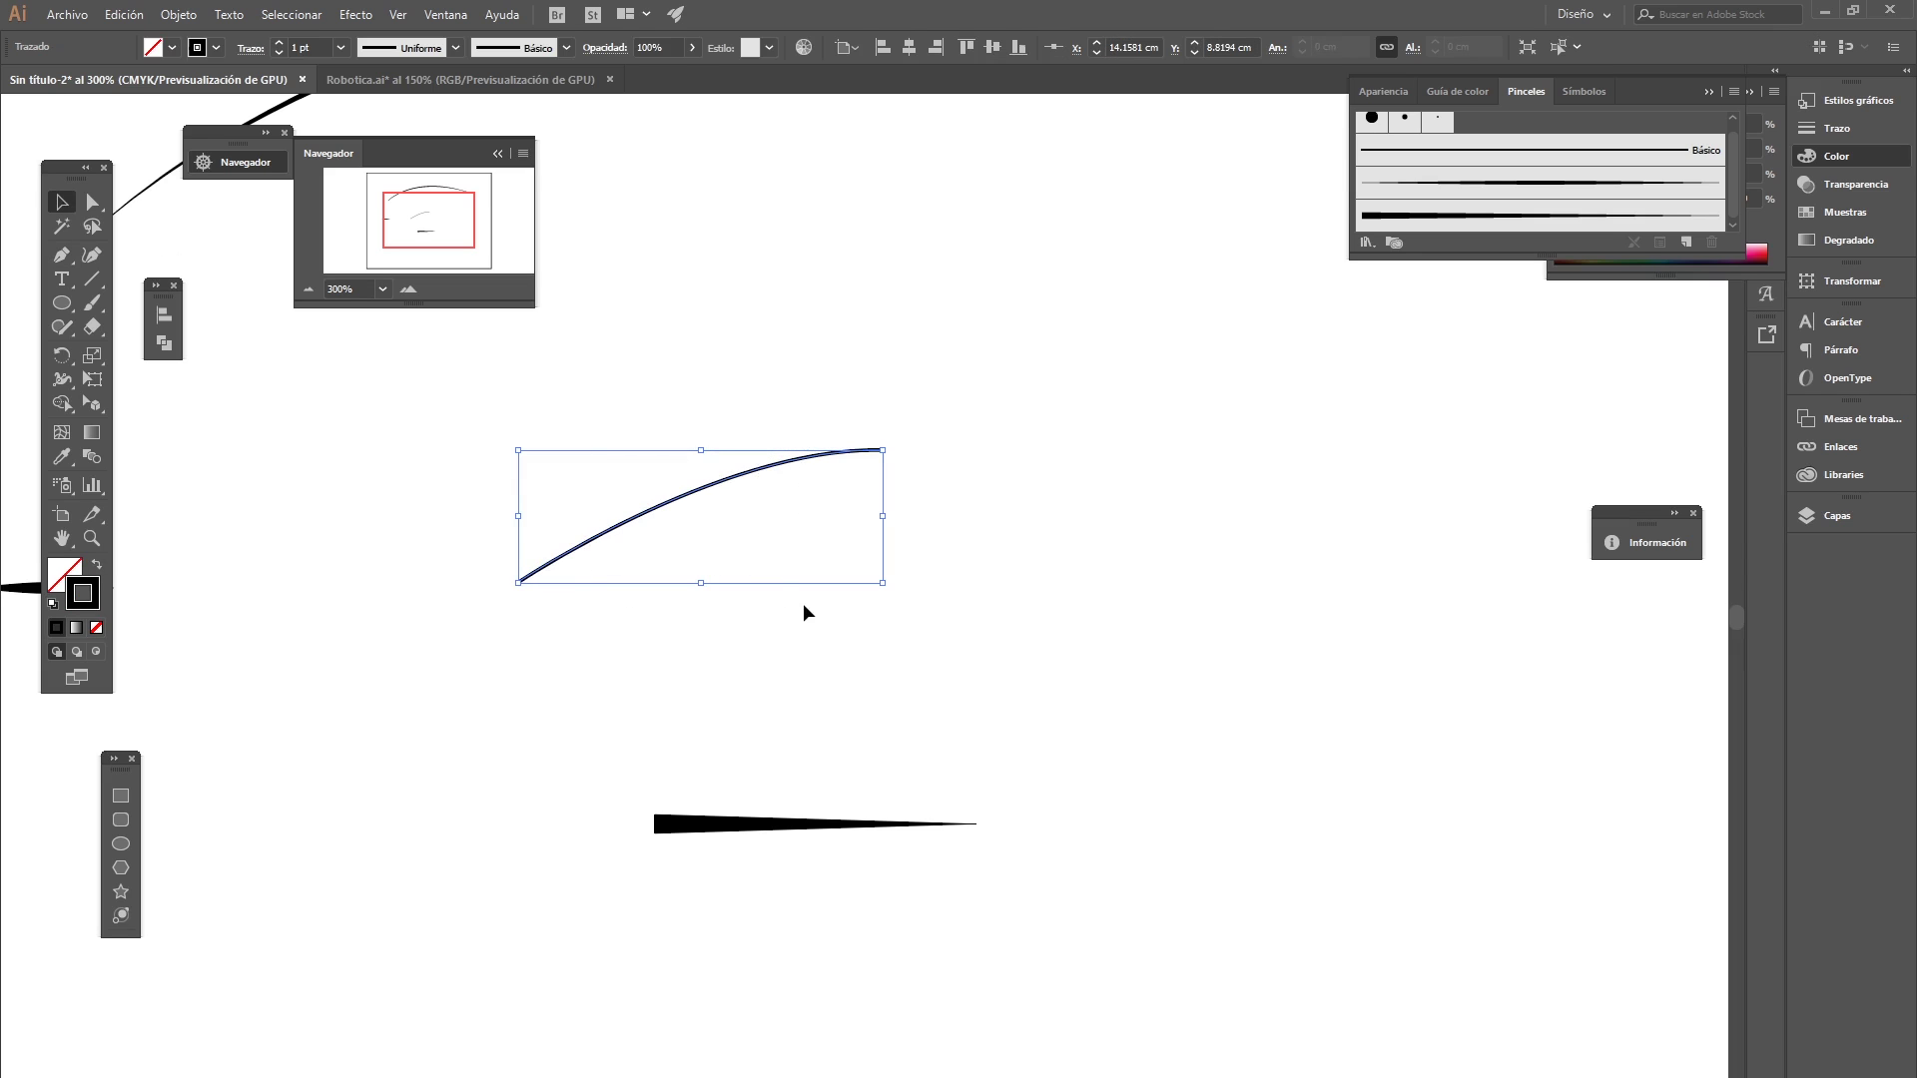
- Apply the new wedge art brush to the arc above the wedge and deselect it
{"action": "left_click", "coordinate": [1542, 227]}
{"action": "left_click_drag", "start_coordinate": [976, 569], "coordinate": [349, 669]}
{"action": "left_click", "coordinate": [629, 586]}
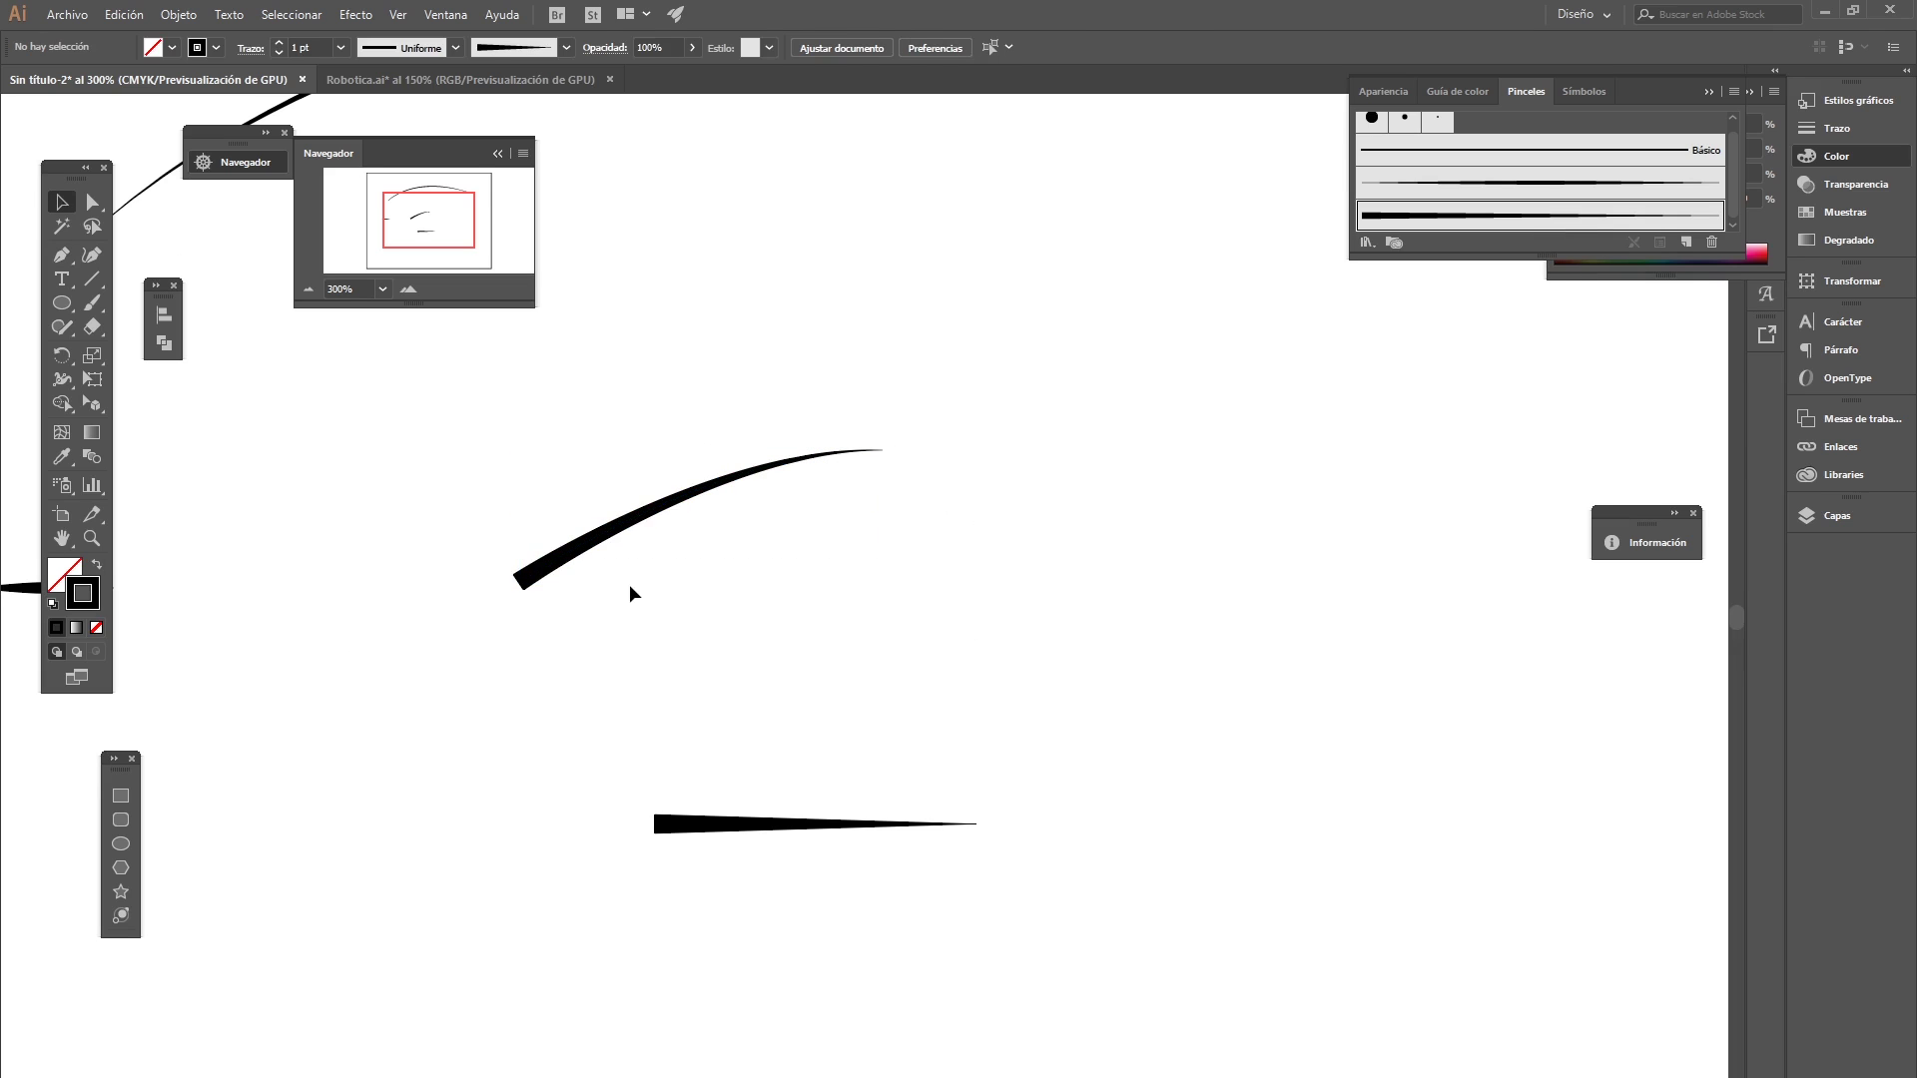
- In Robotica.ai, set the colorization method of the art brush "Pincel vectorpix 2" to Matices and apply it to existing strokes
{"action": "left_click", "coordinate": [561, 84]}
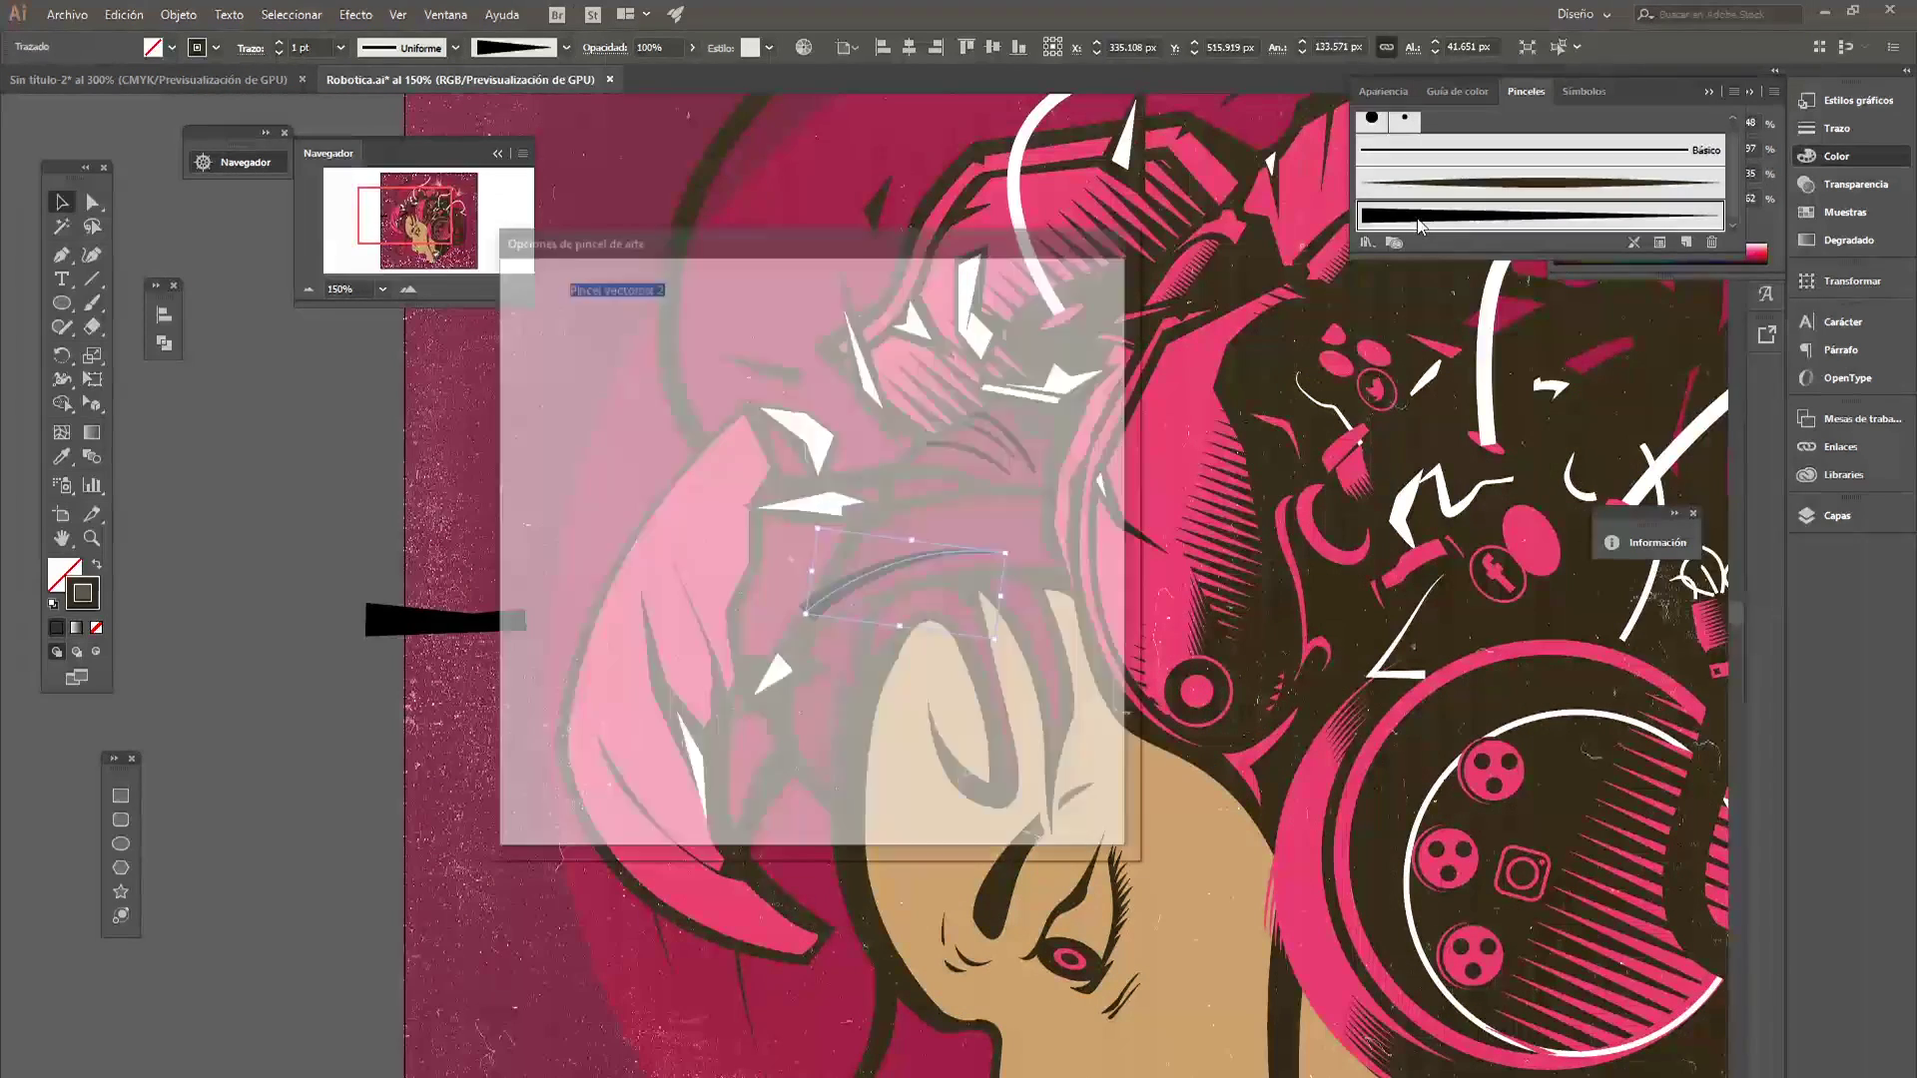
{"action": "left_click", "coordinate": [998, 612]}
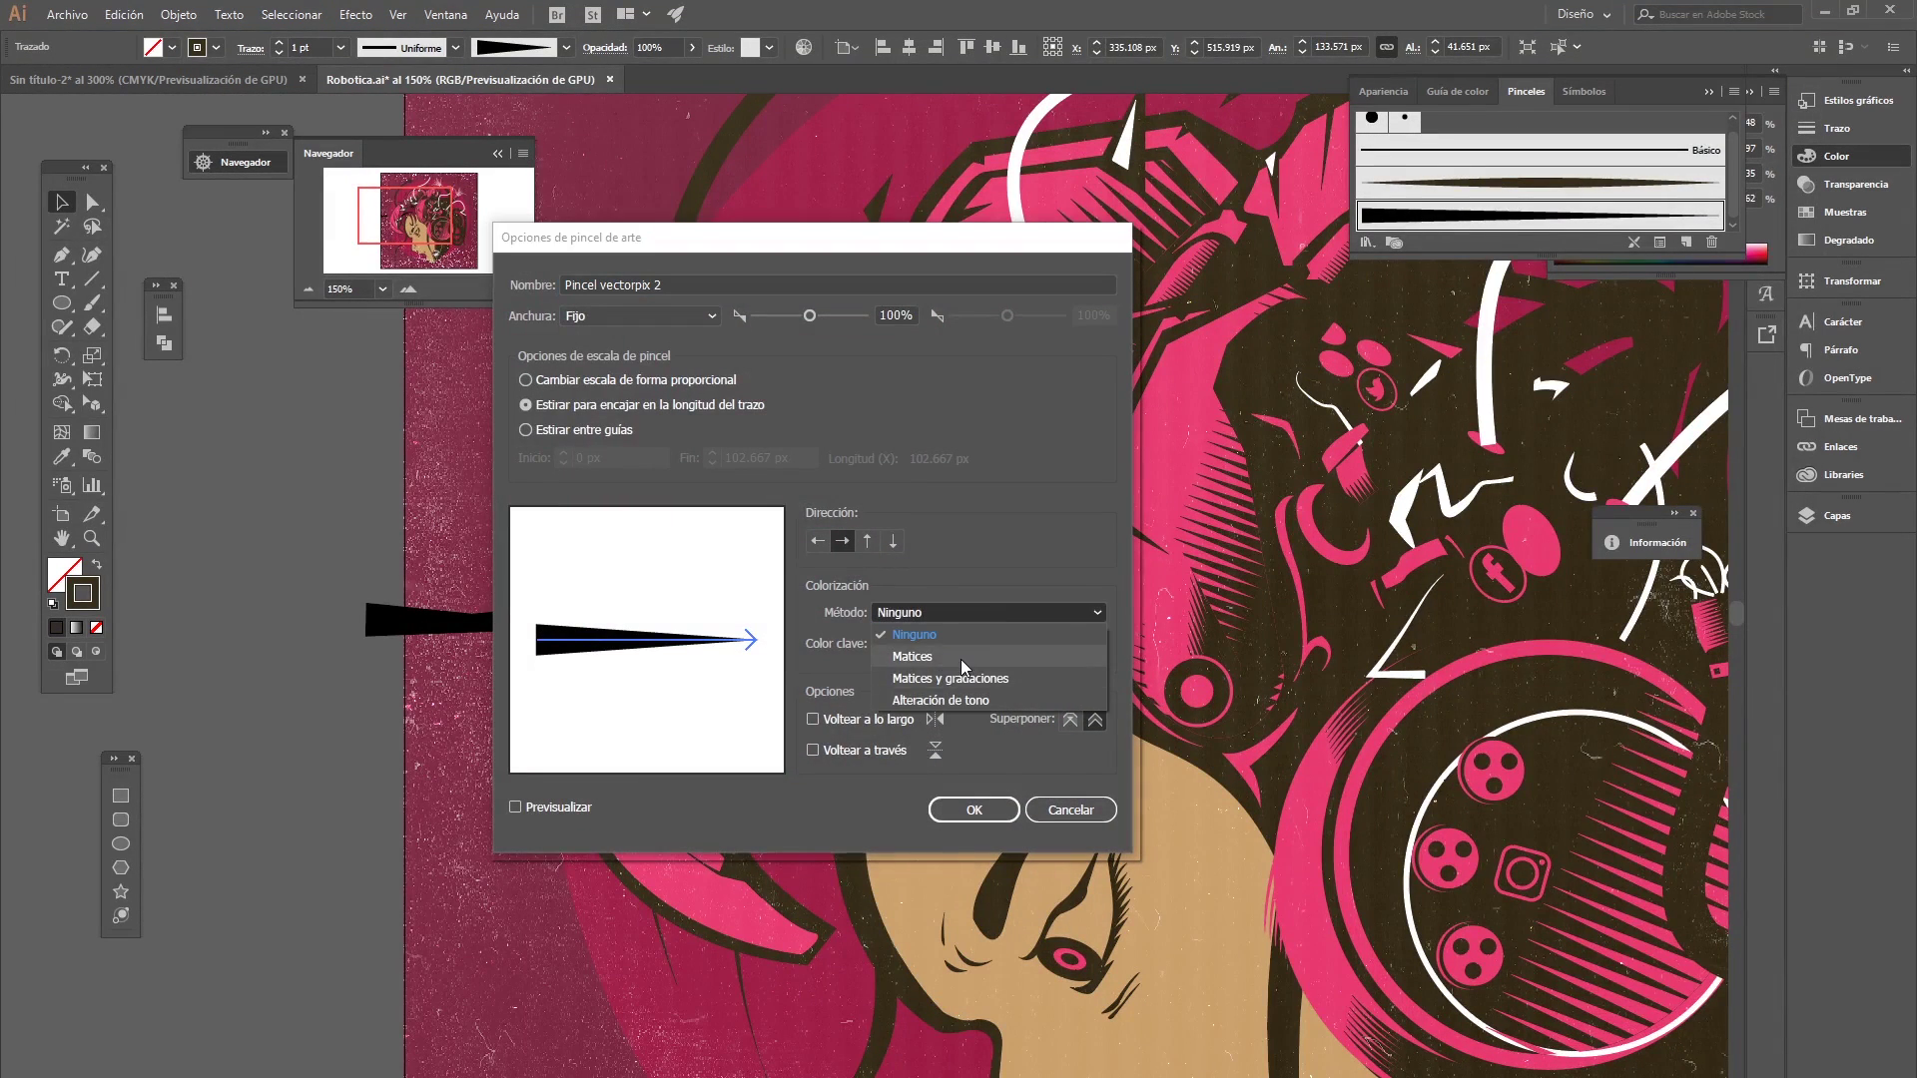
{"action": "left_click", "coordinate": [961, 657]}
{"action": "left_click", "coordinate": [973, 810]}
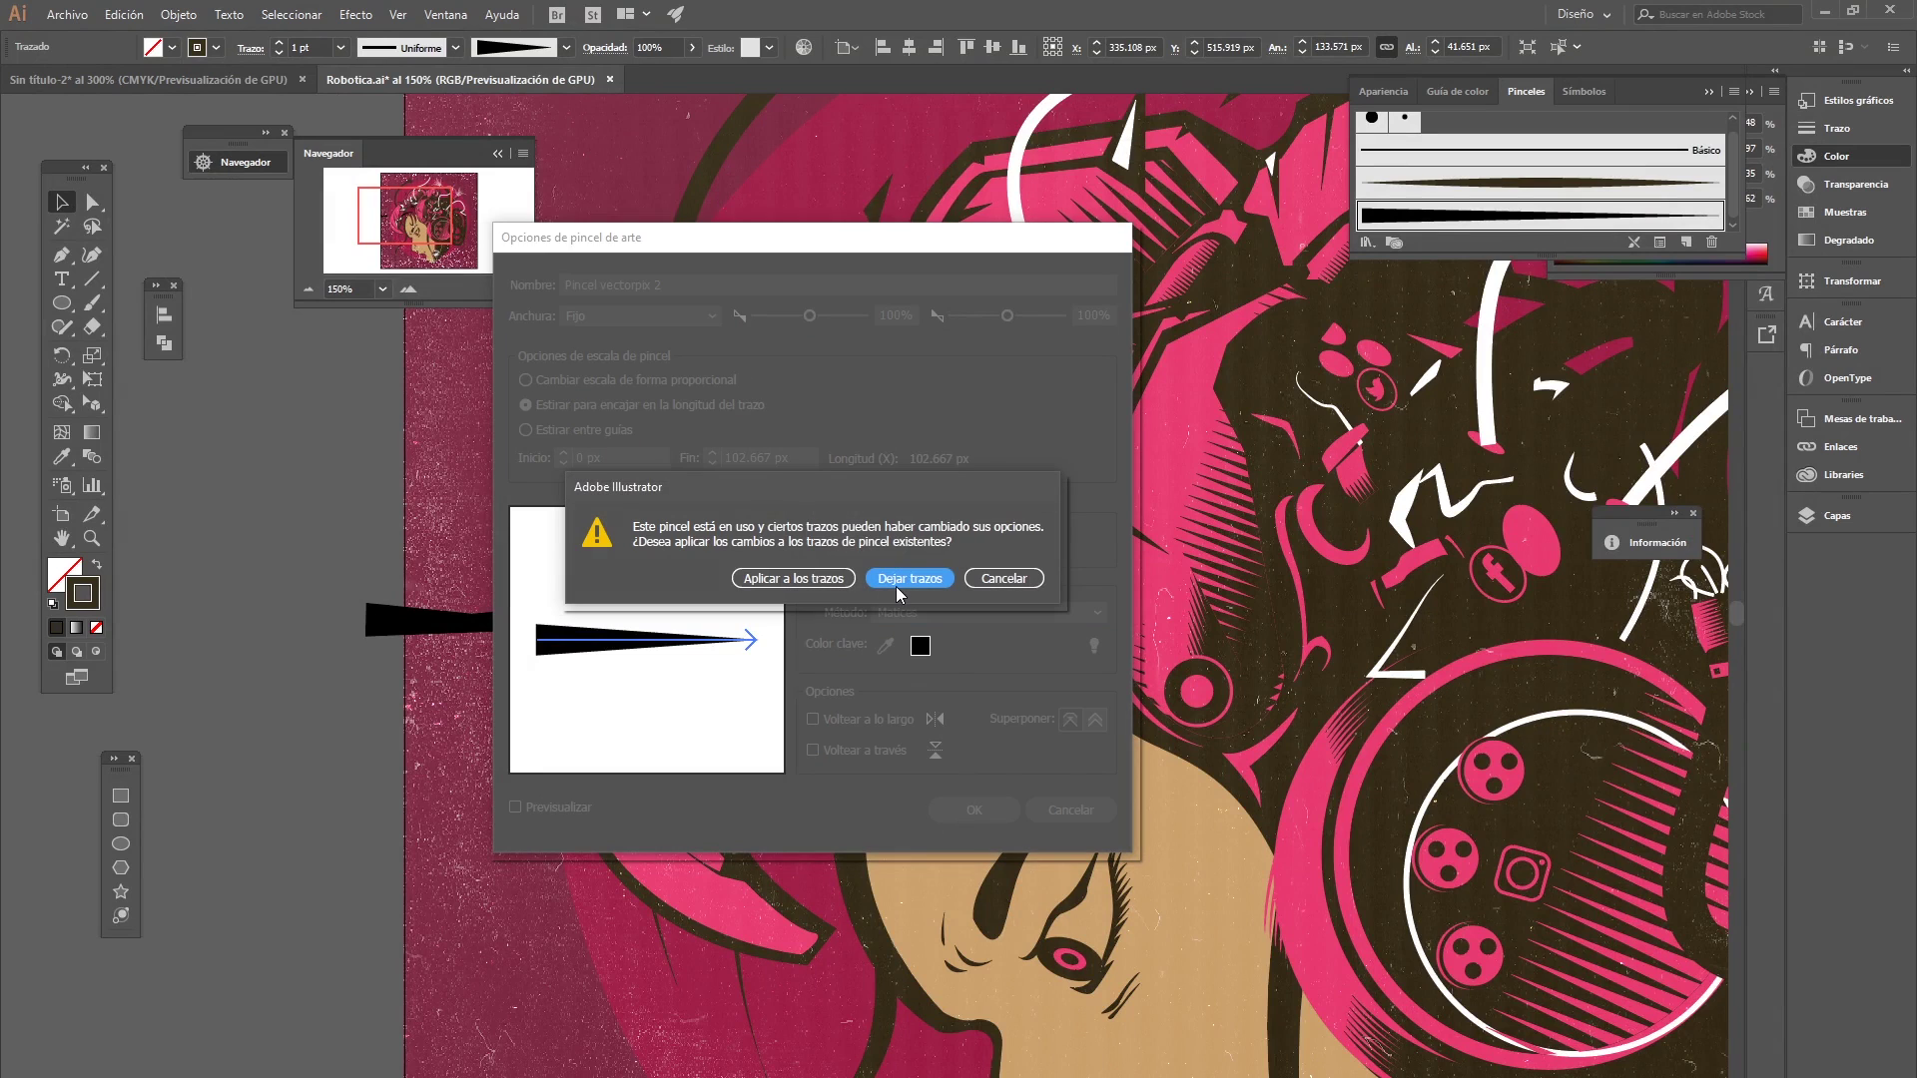
{"action": "left_click", "coordinate": [814, 581]}
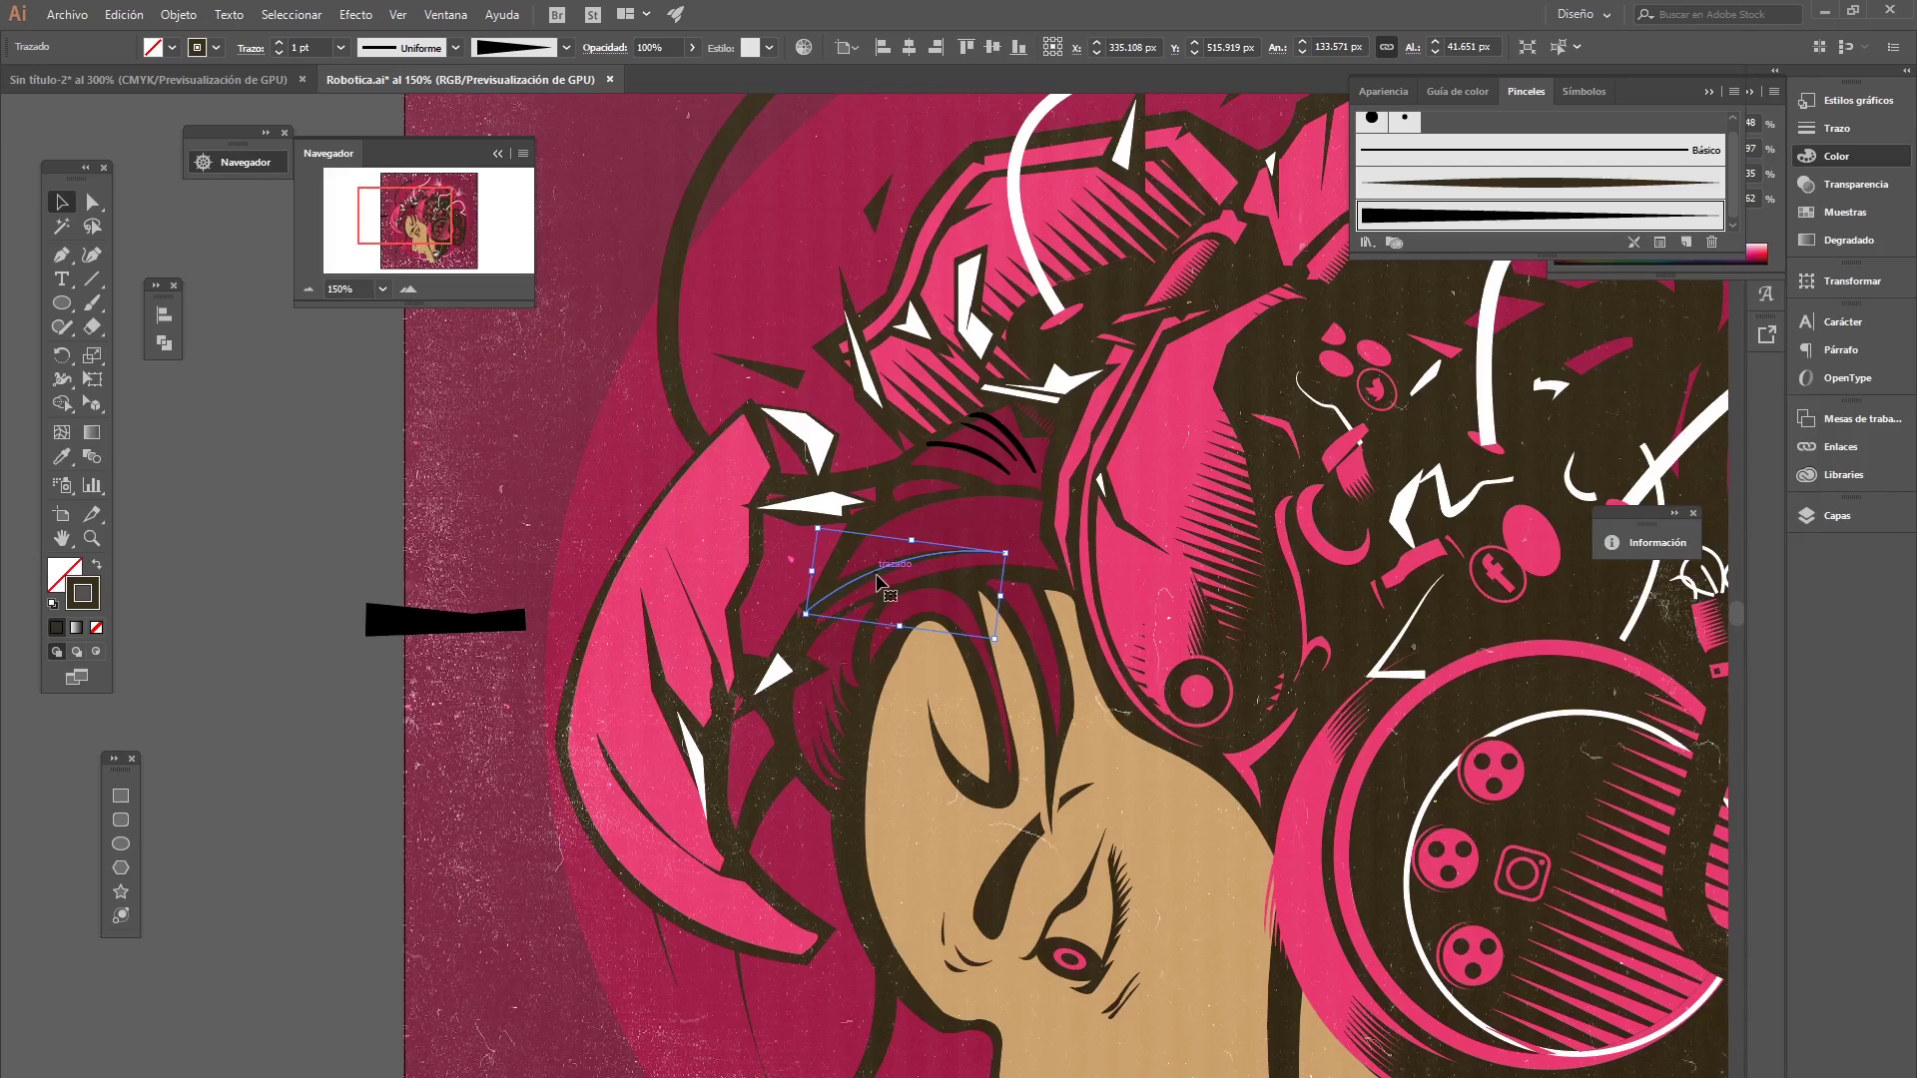
- Examine the tapered brush curve along the lower edge of the maroon hair band
{"action": "left_click", "coordinate": [368, 530]}
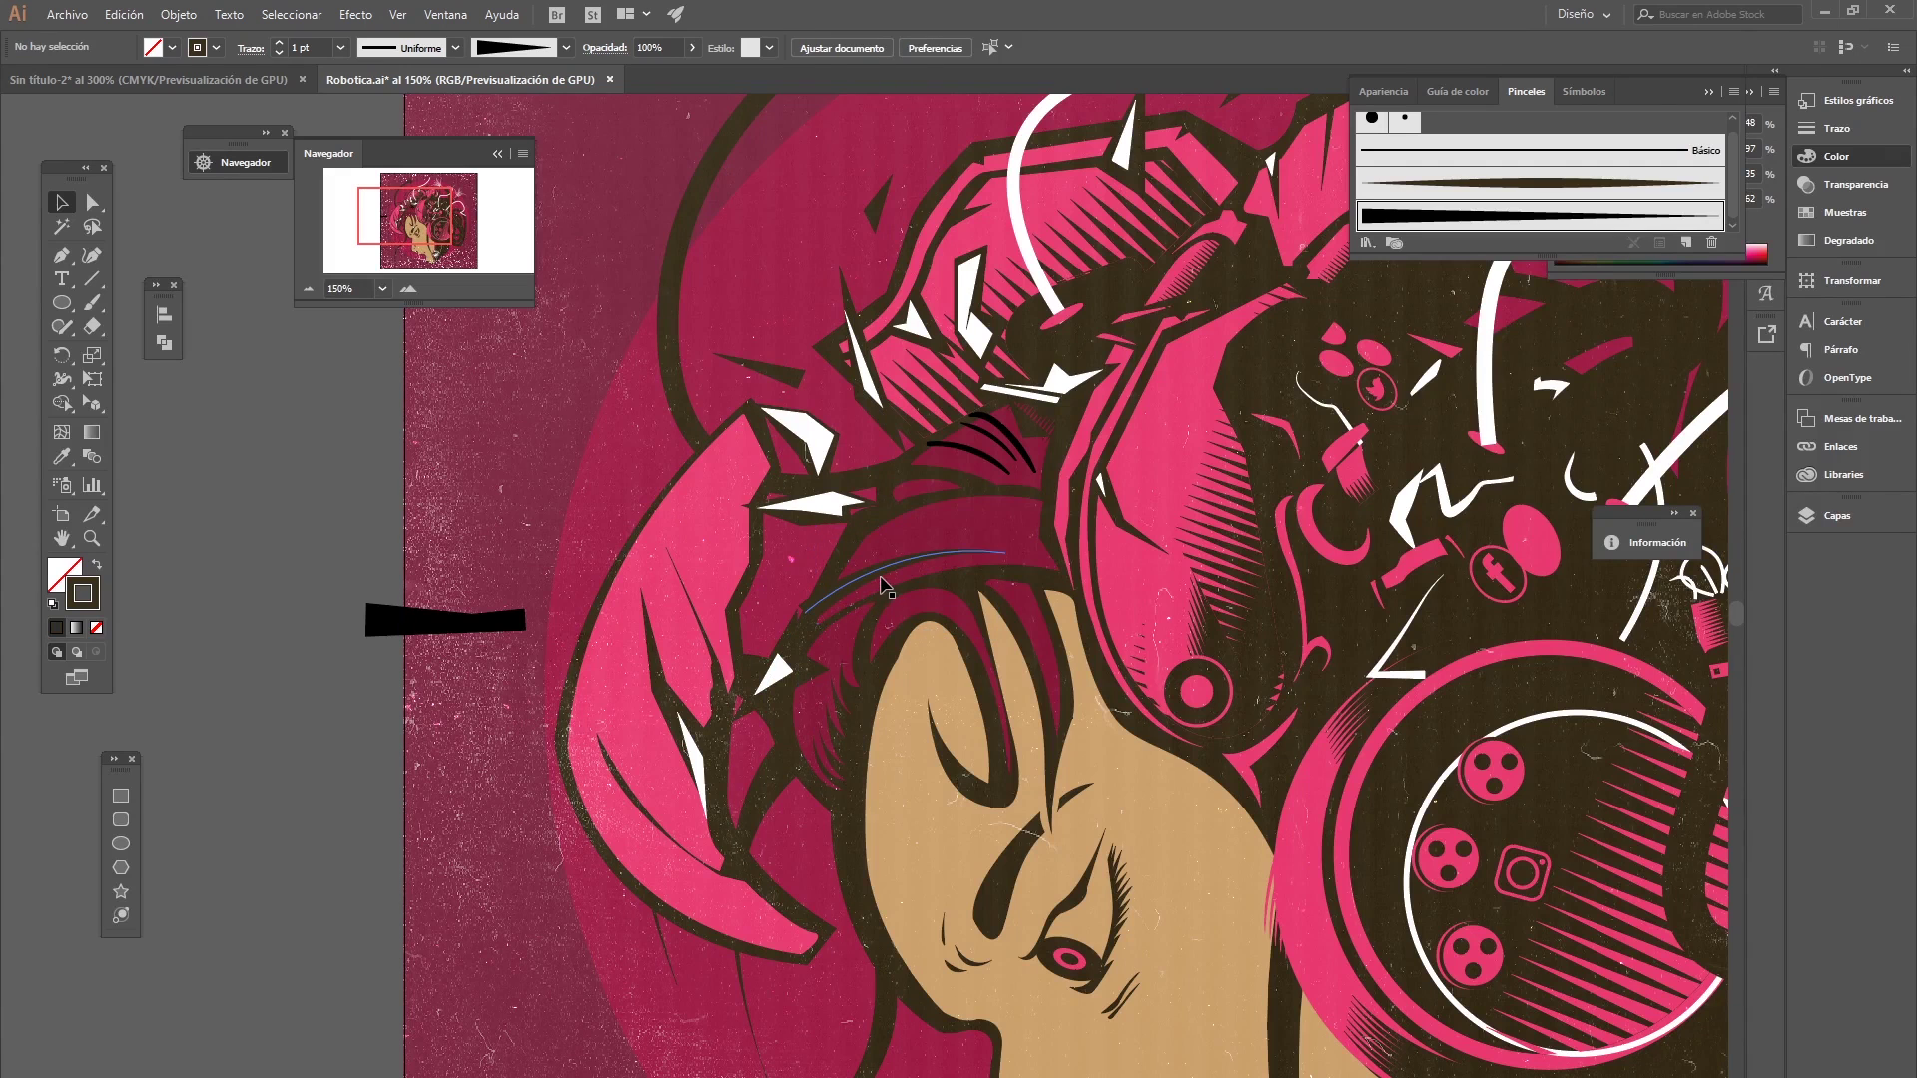
{"action": "left_click", "coordinate": [883, 584]}
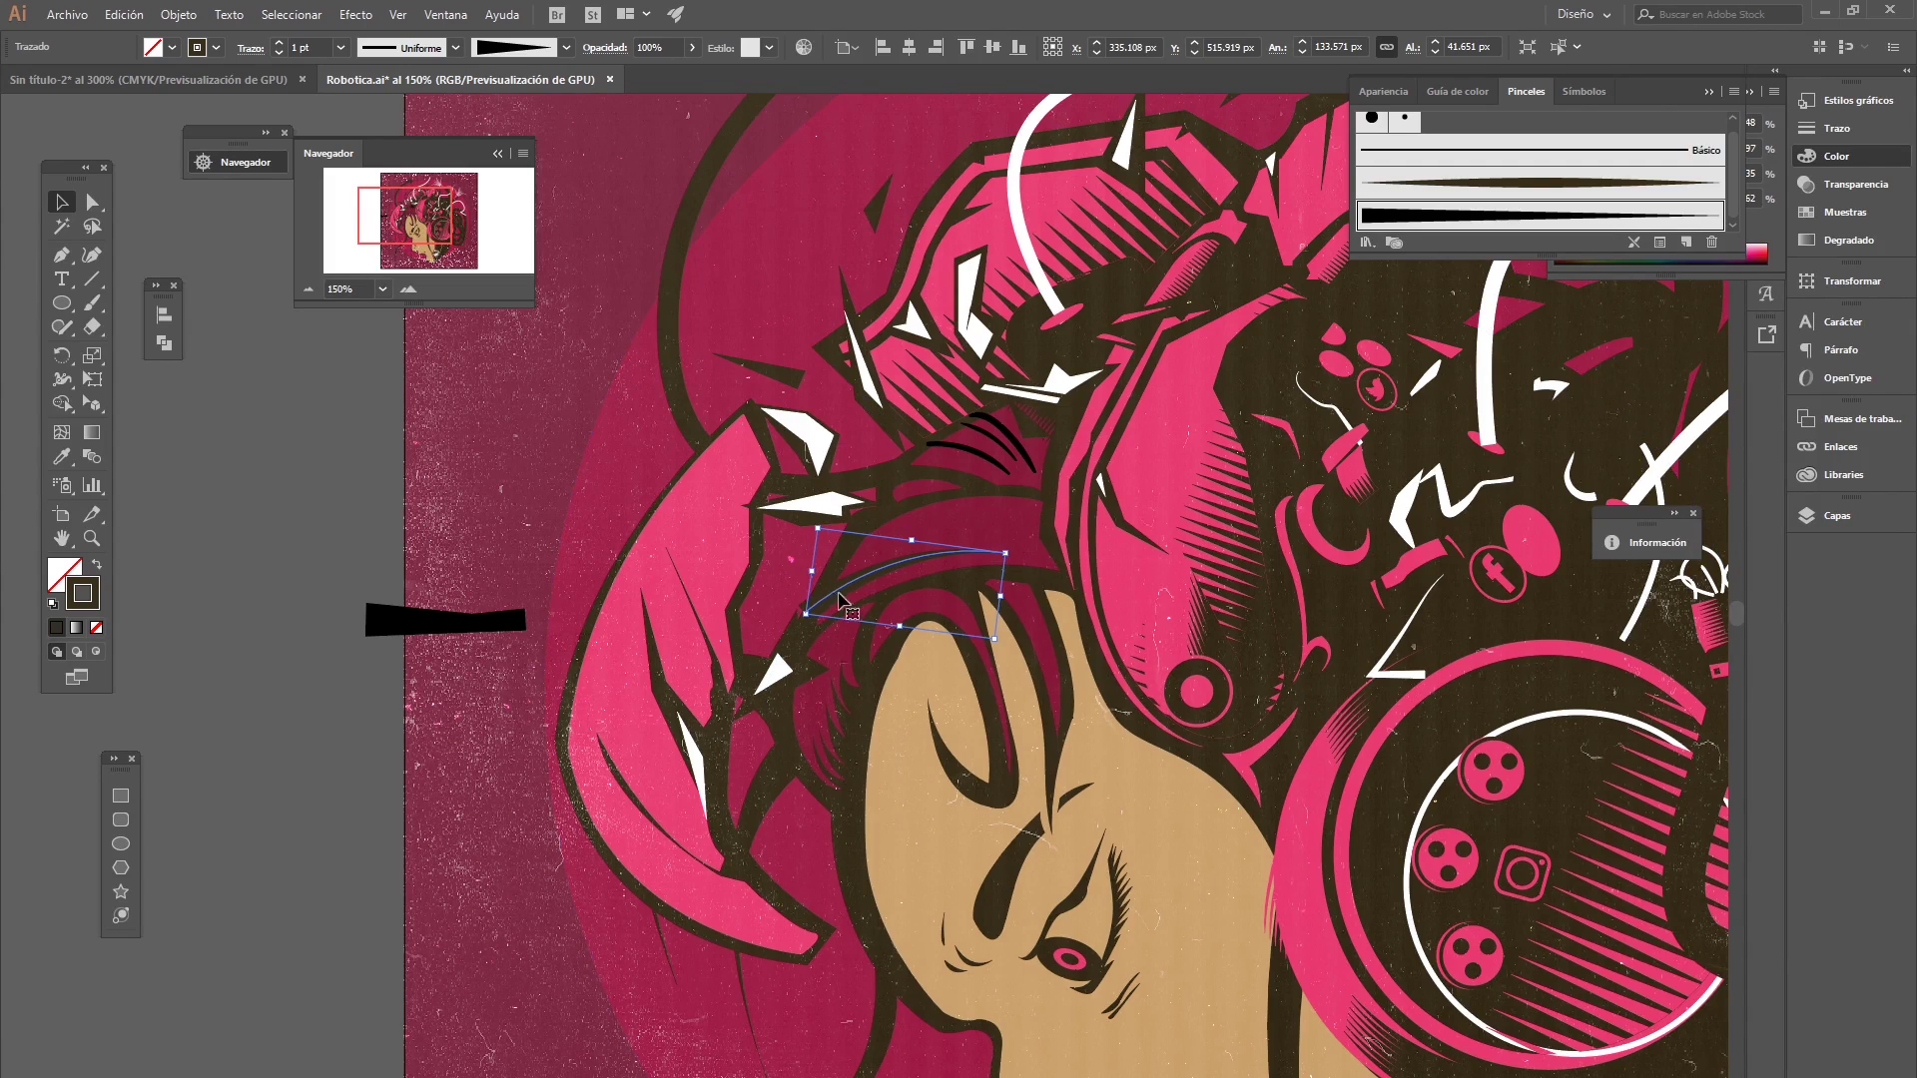
{"action": "left_click", "coordinate": [255, 380]}
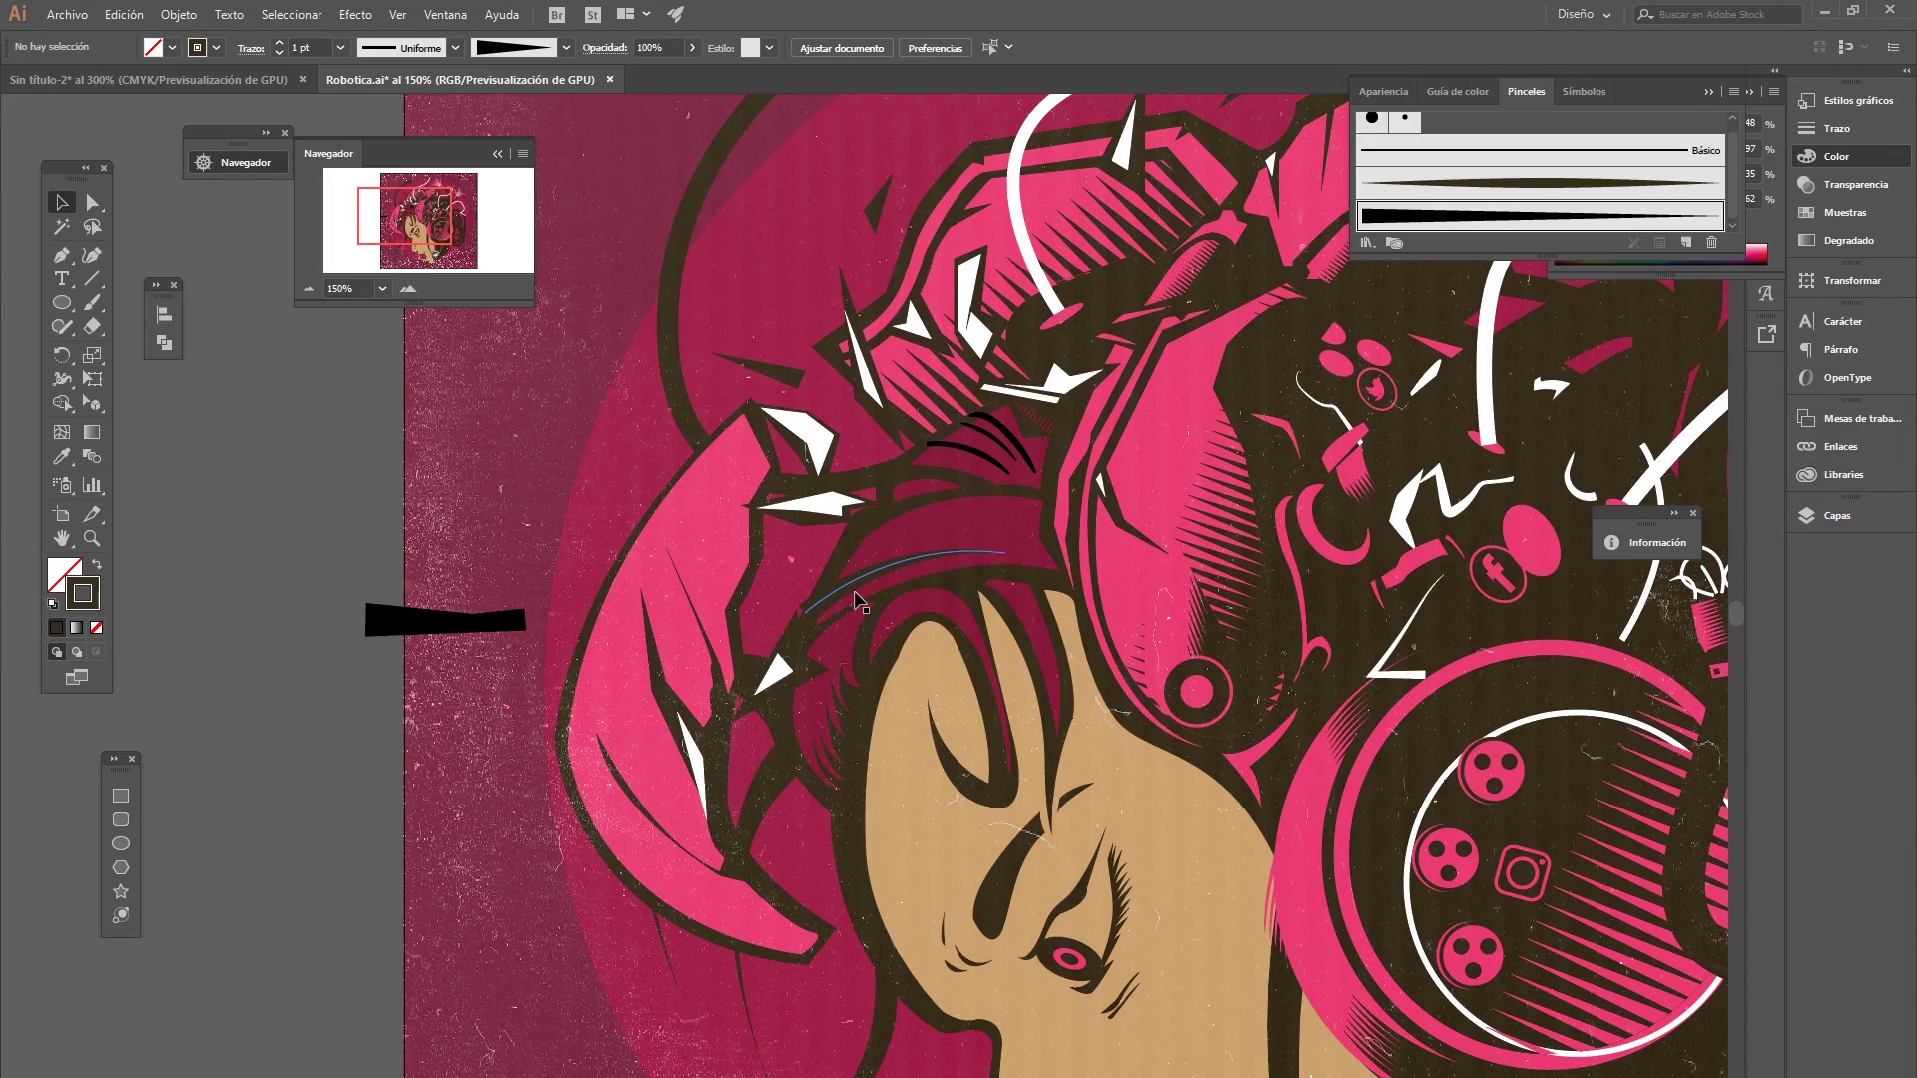
- Try to recolour the lowest of the small black strokes above the hair band with the illustration's sampled dark brown
{"action": "left_click", "coordinate": [988, 452]}
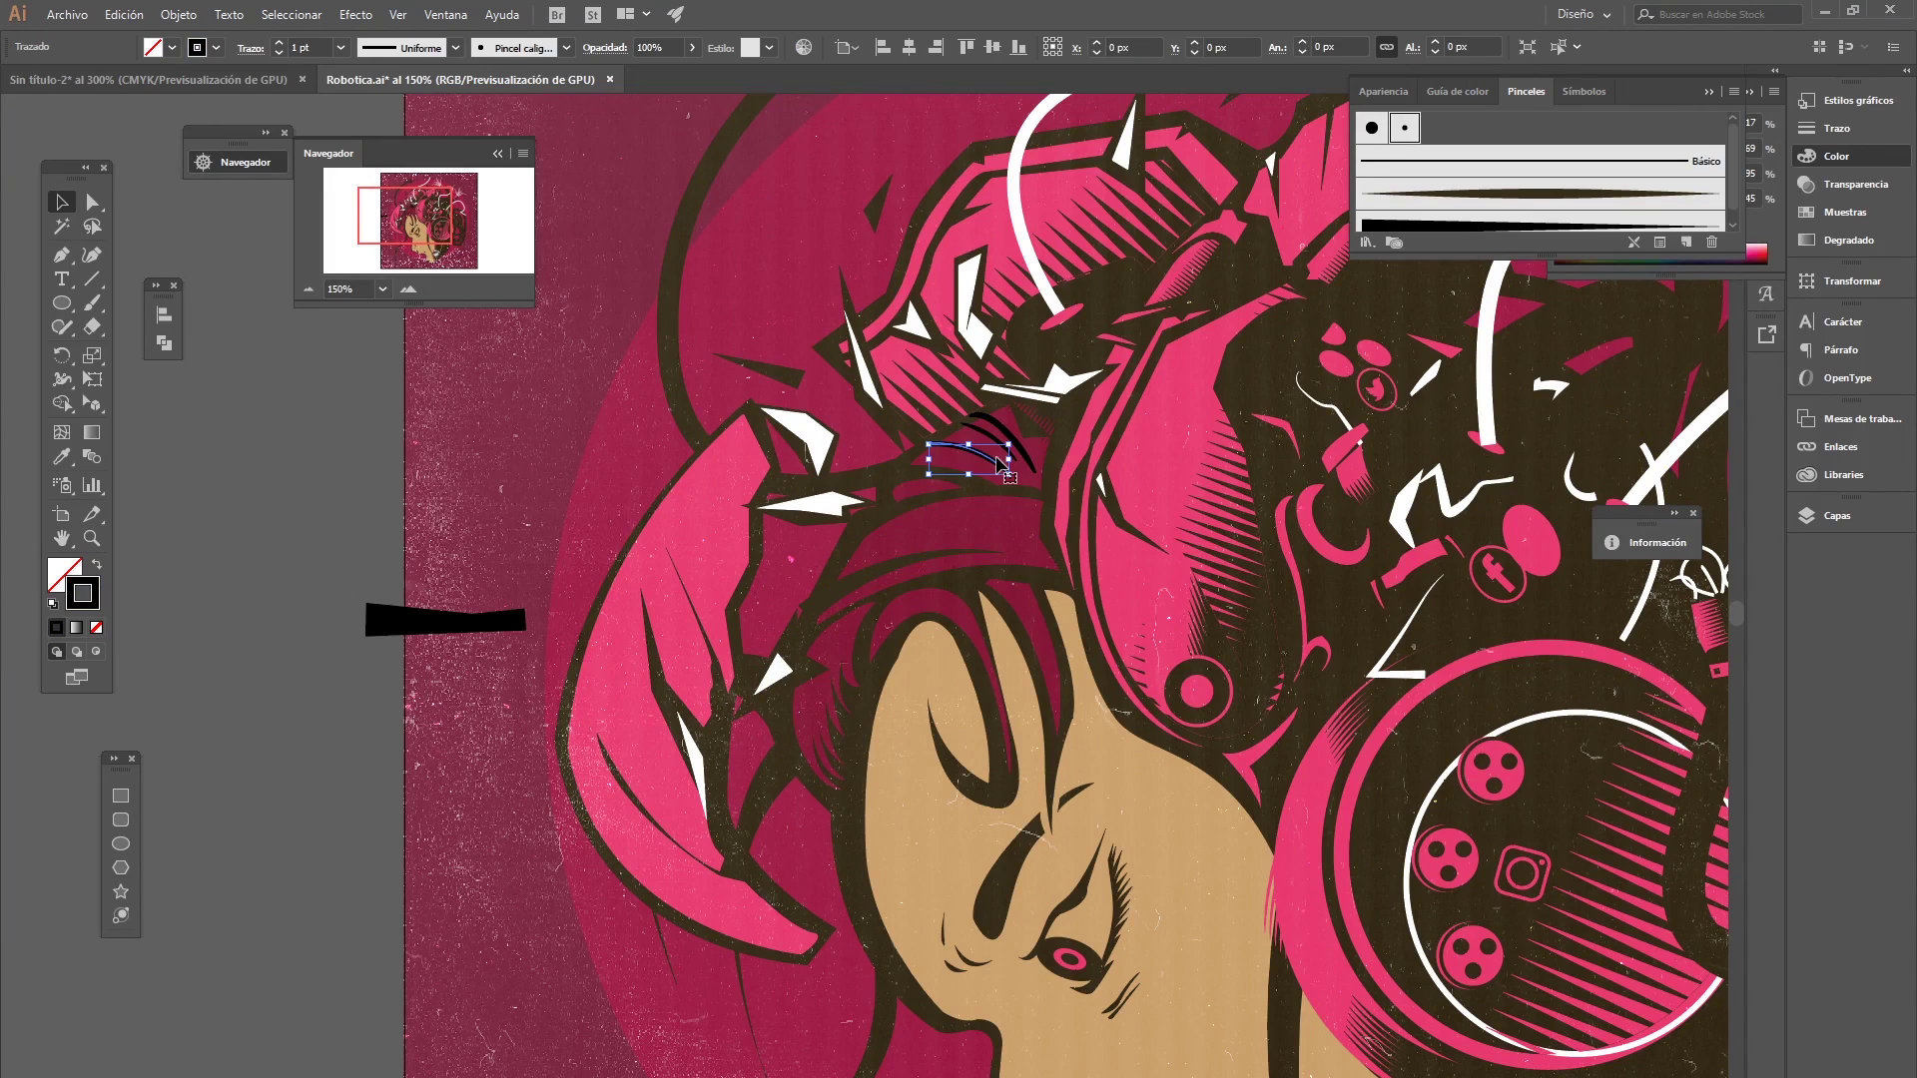
{"action": "left_click", "coordinate": [60, 457]}
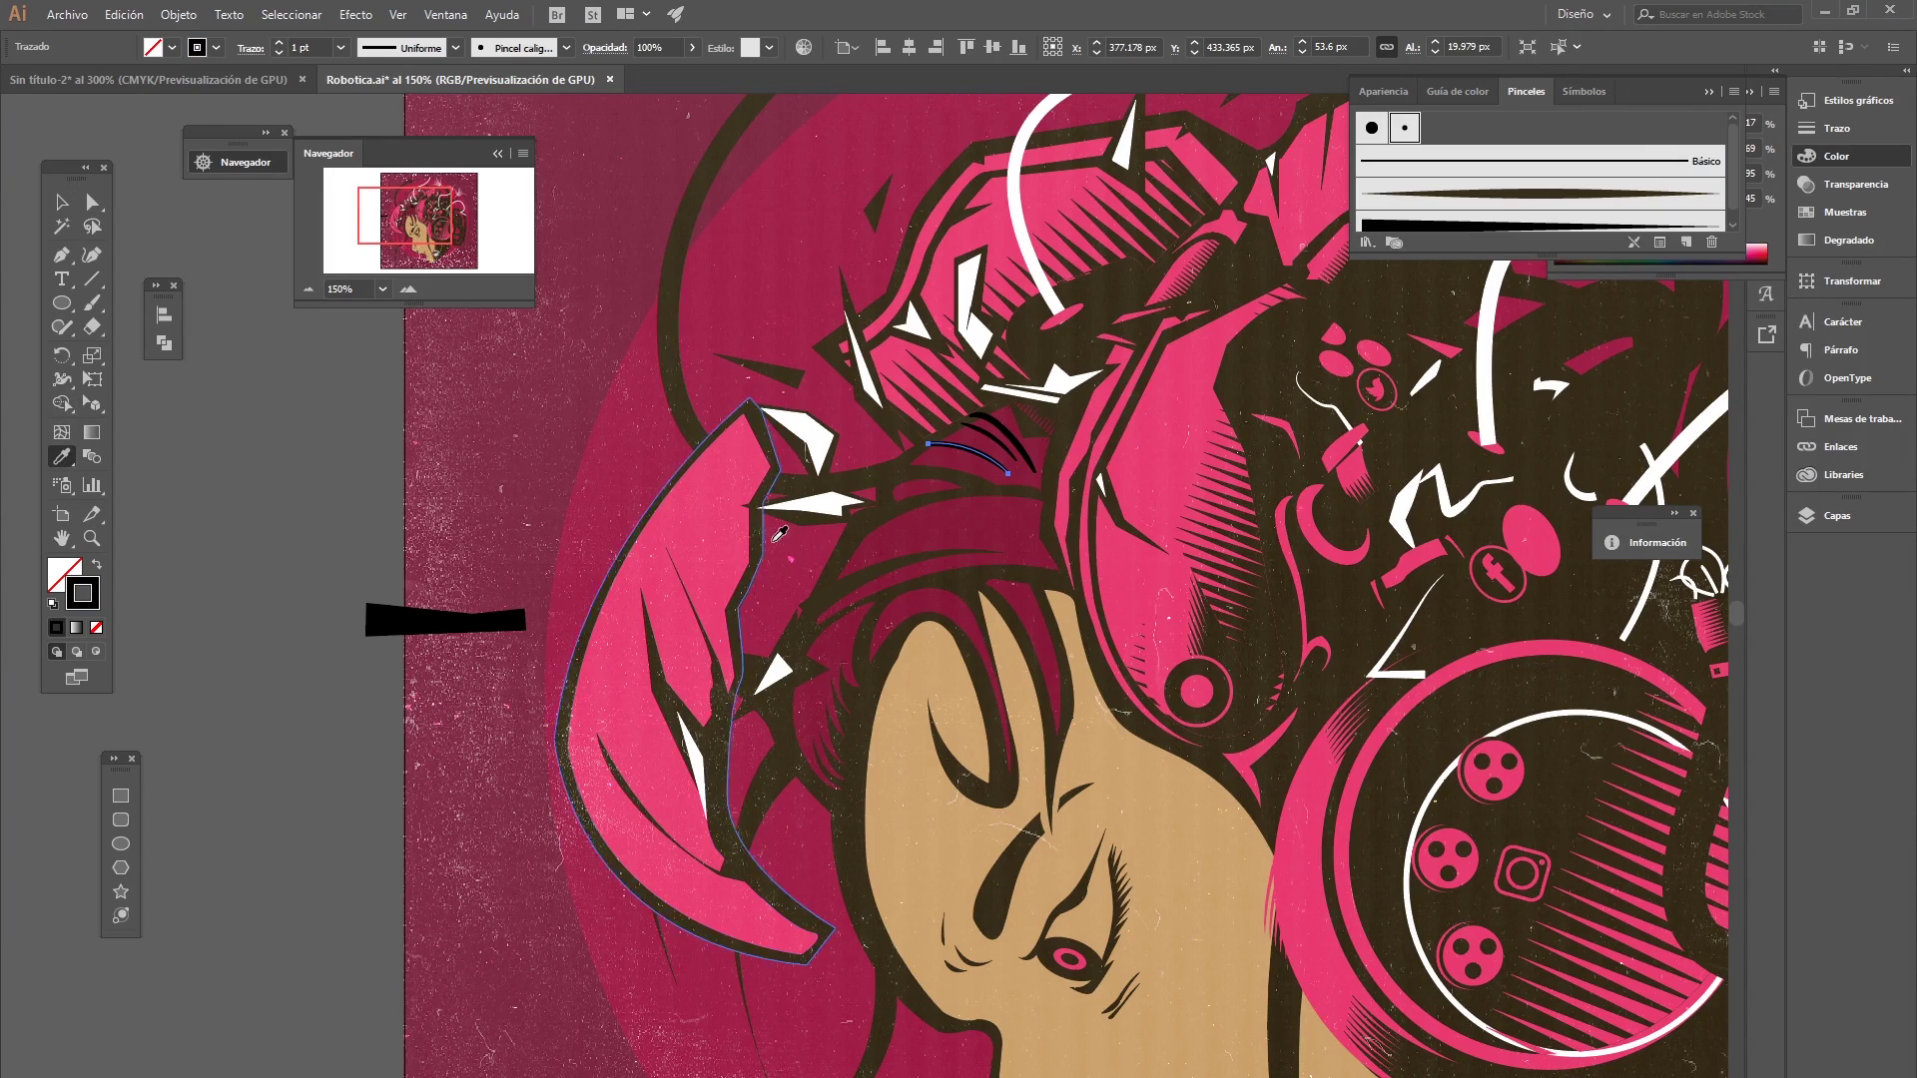
{"action": "left_click", "coordinate": [857, 548]}
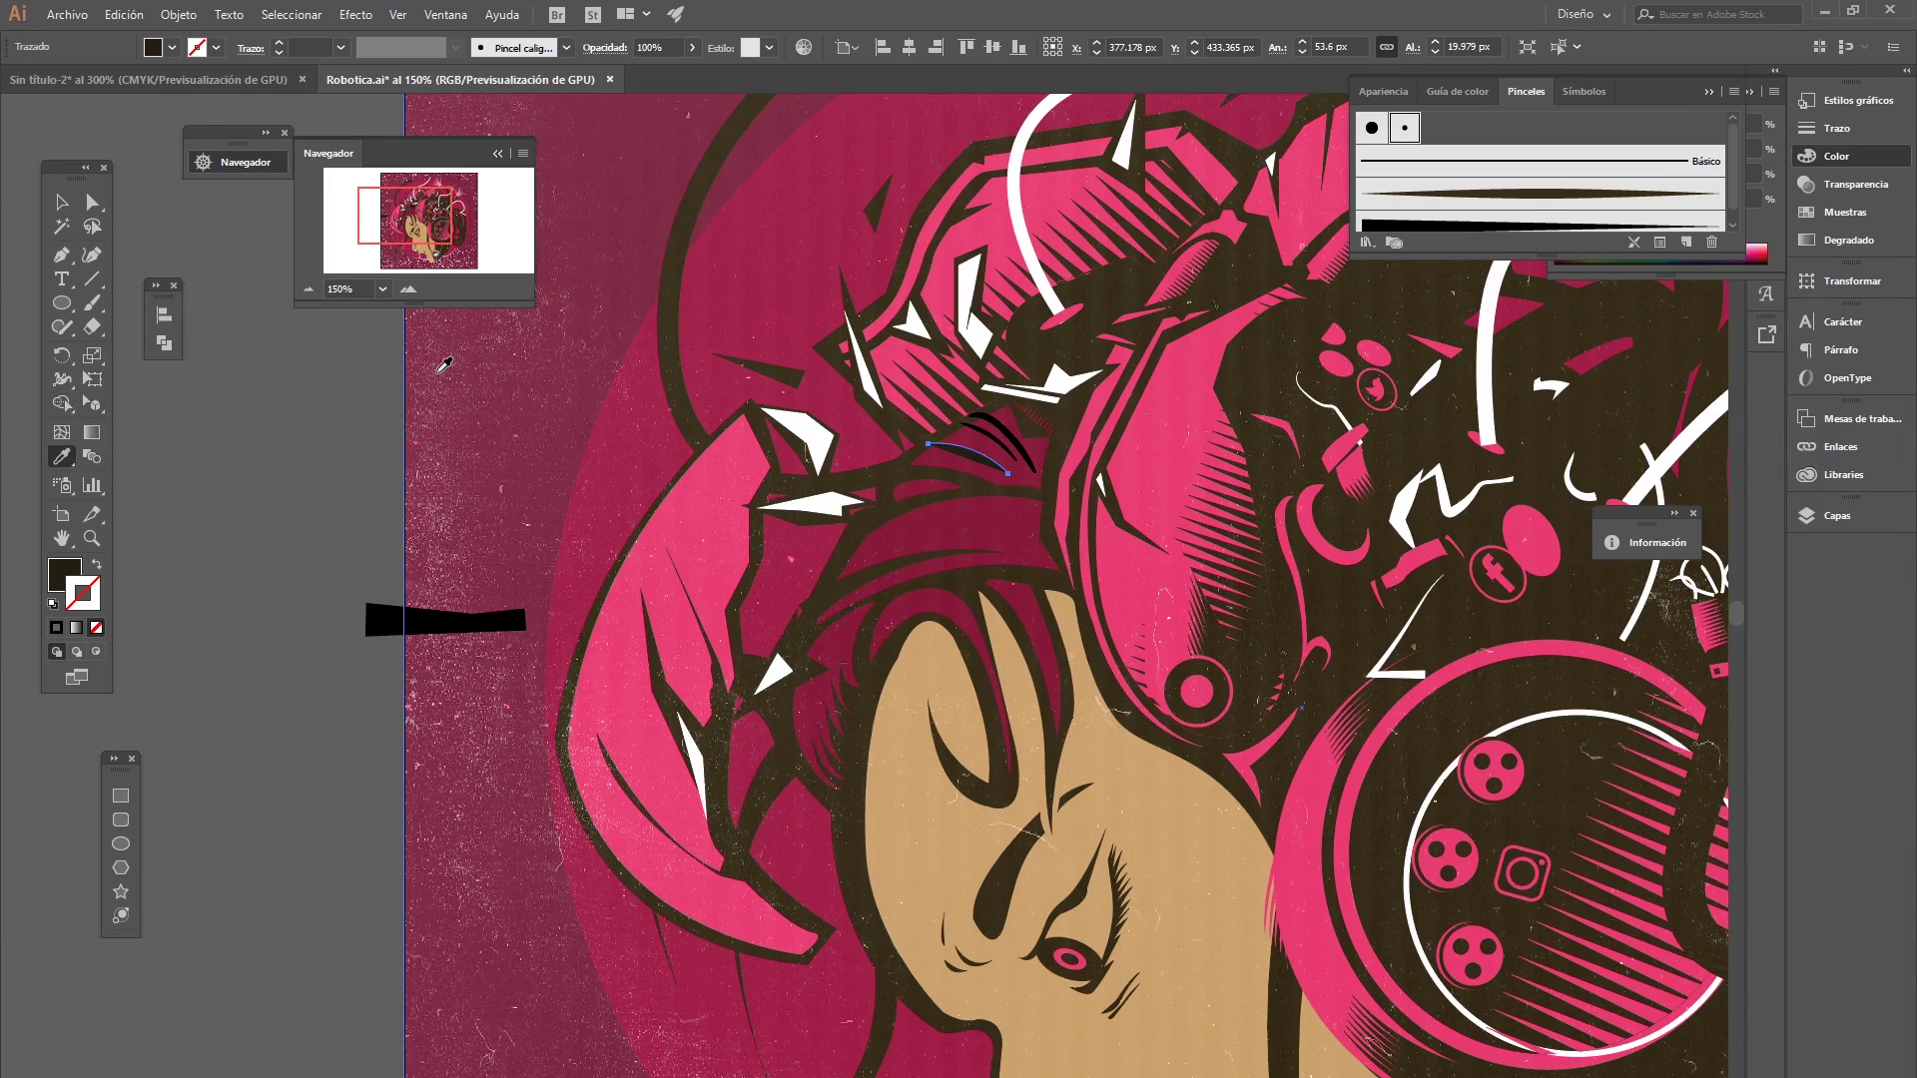
{"action": "key", "text": "shift+x"}
{"action": "left_click", "coordinate": [62, 201]}
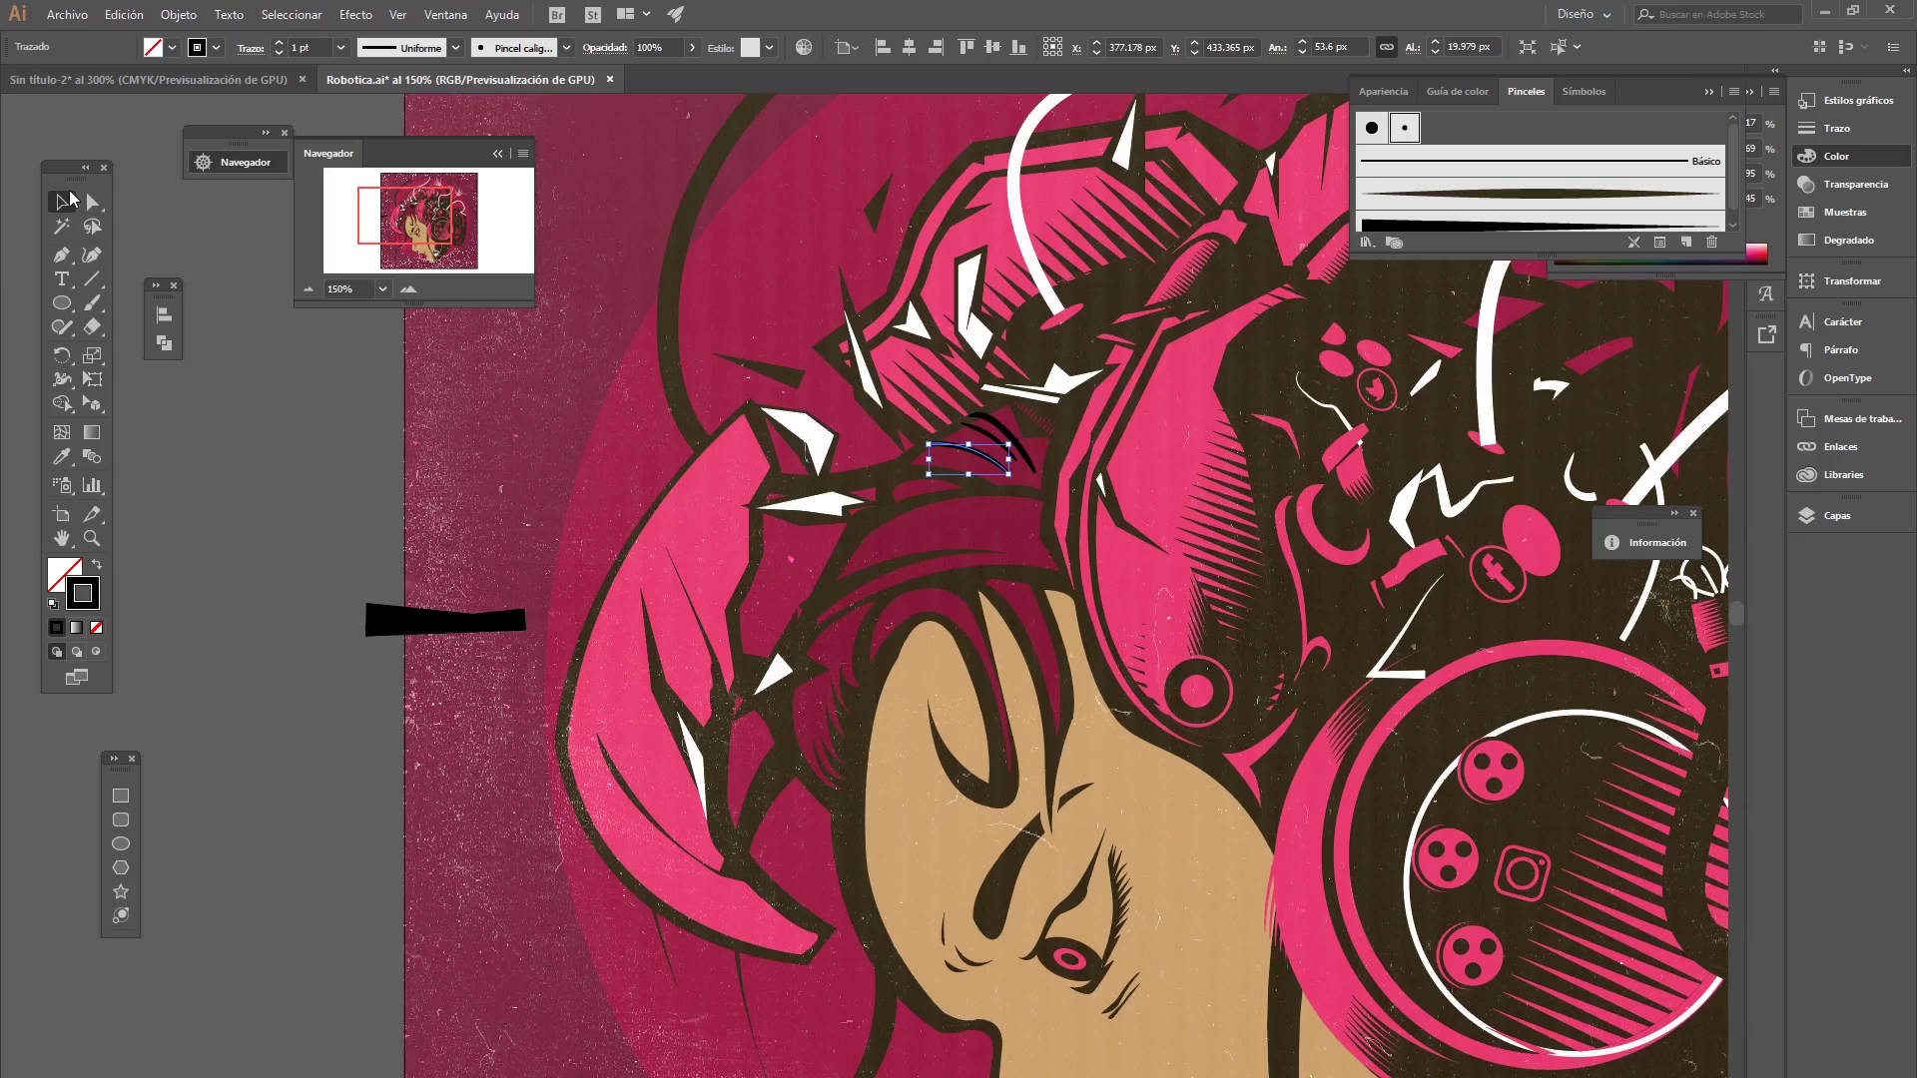
{"action": "left_click", "coordinate": [321, 503]}
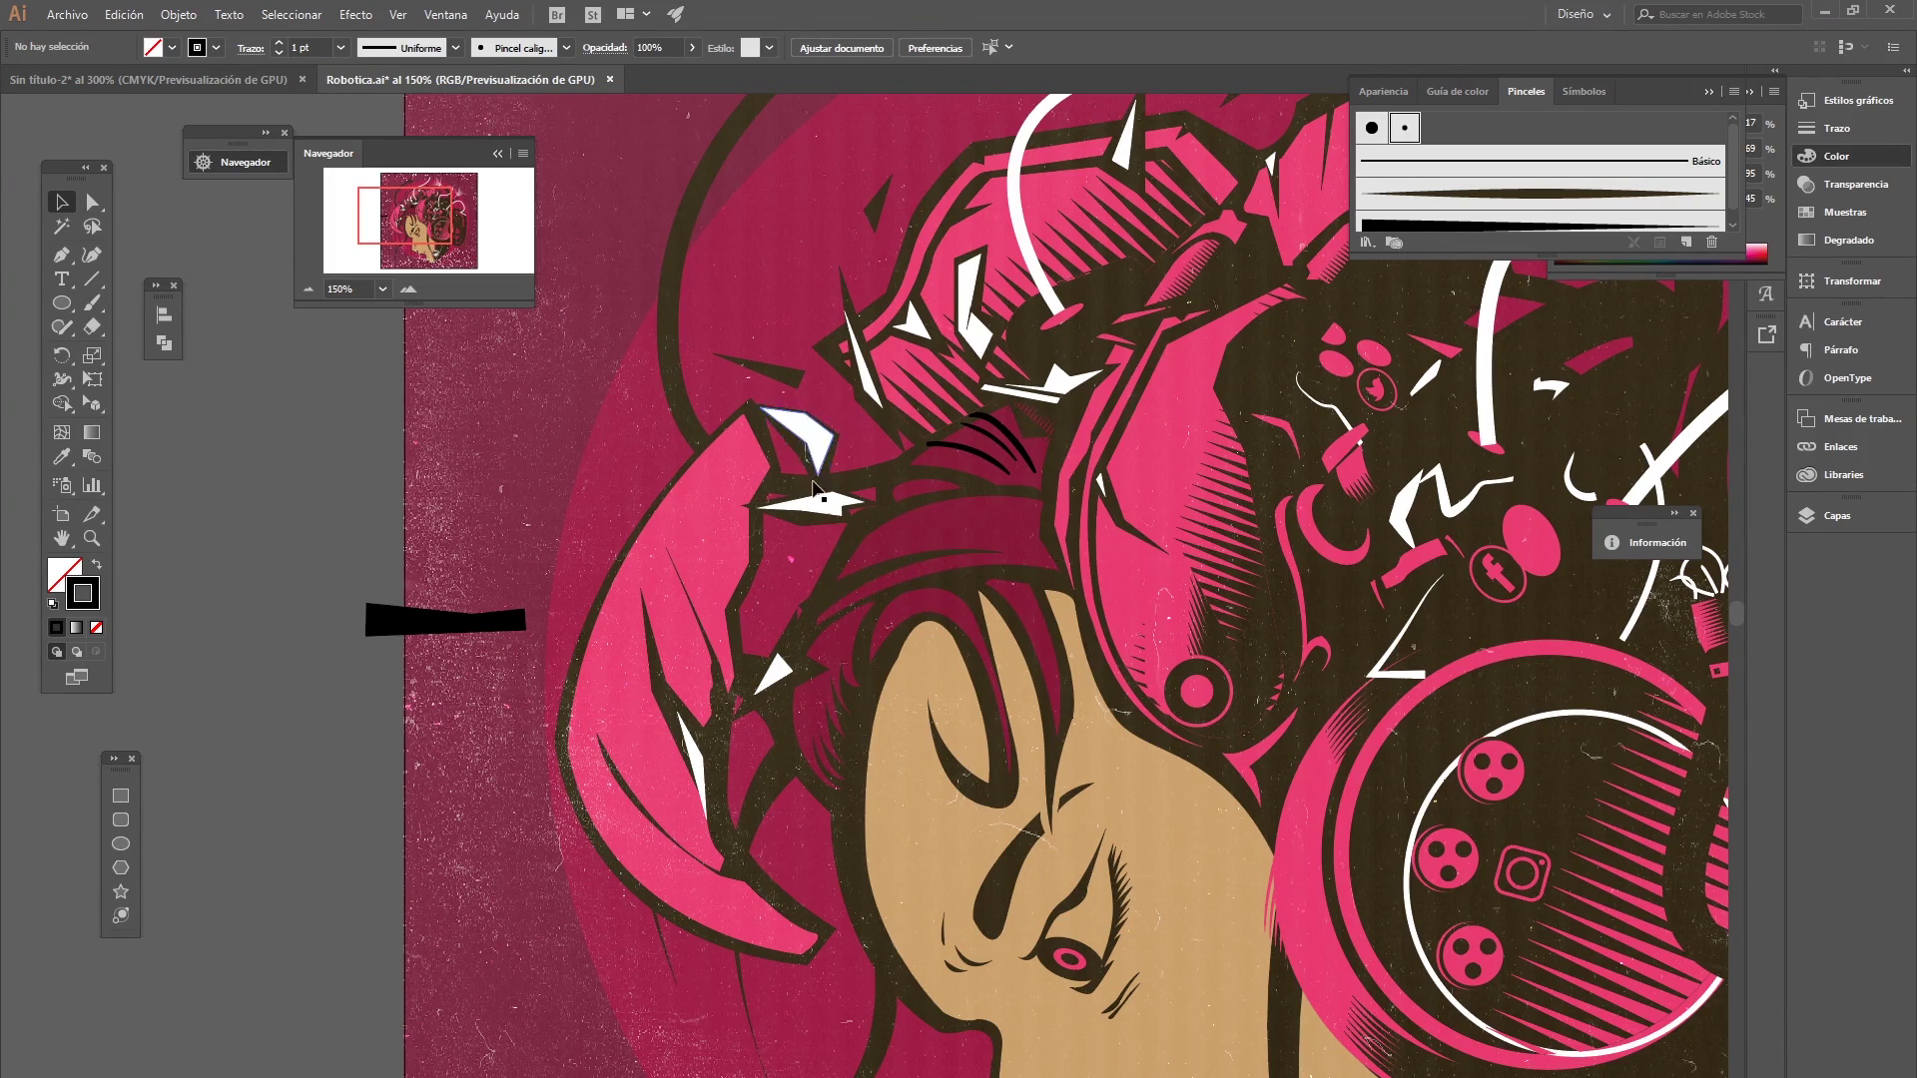
- Paint dark brown shading strokes over the maroon hair in Robotica.ai with the Paintbrush tool
{"action": "left_click", "coordinate": [286, 86]}
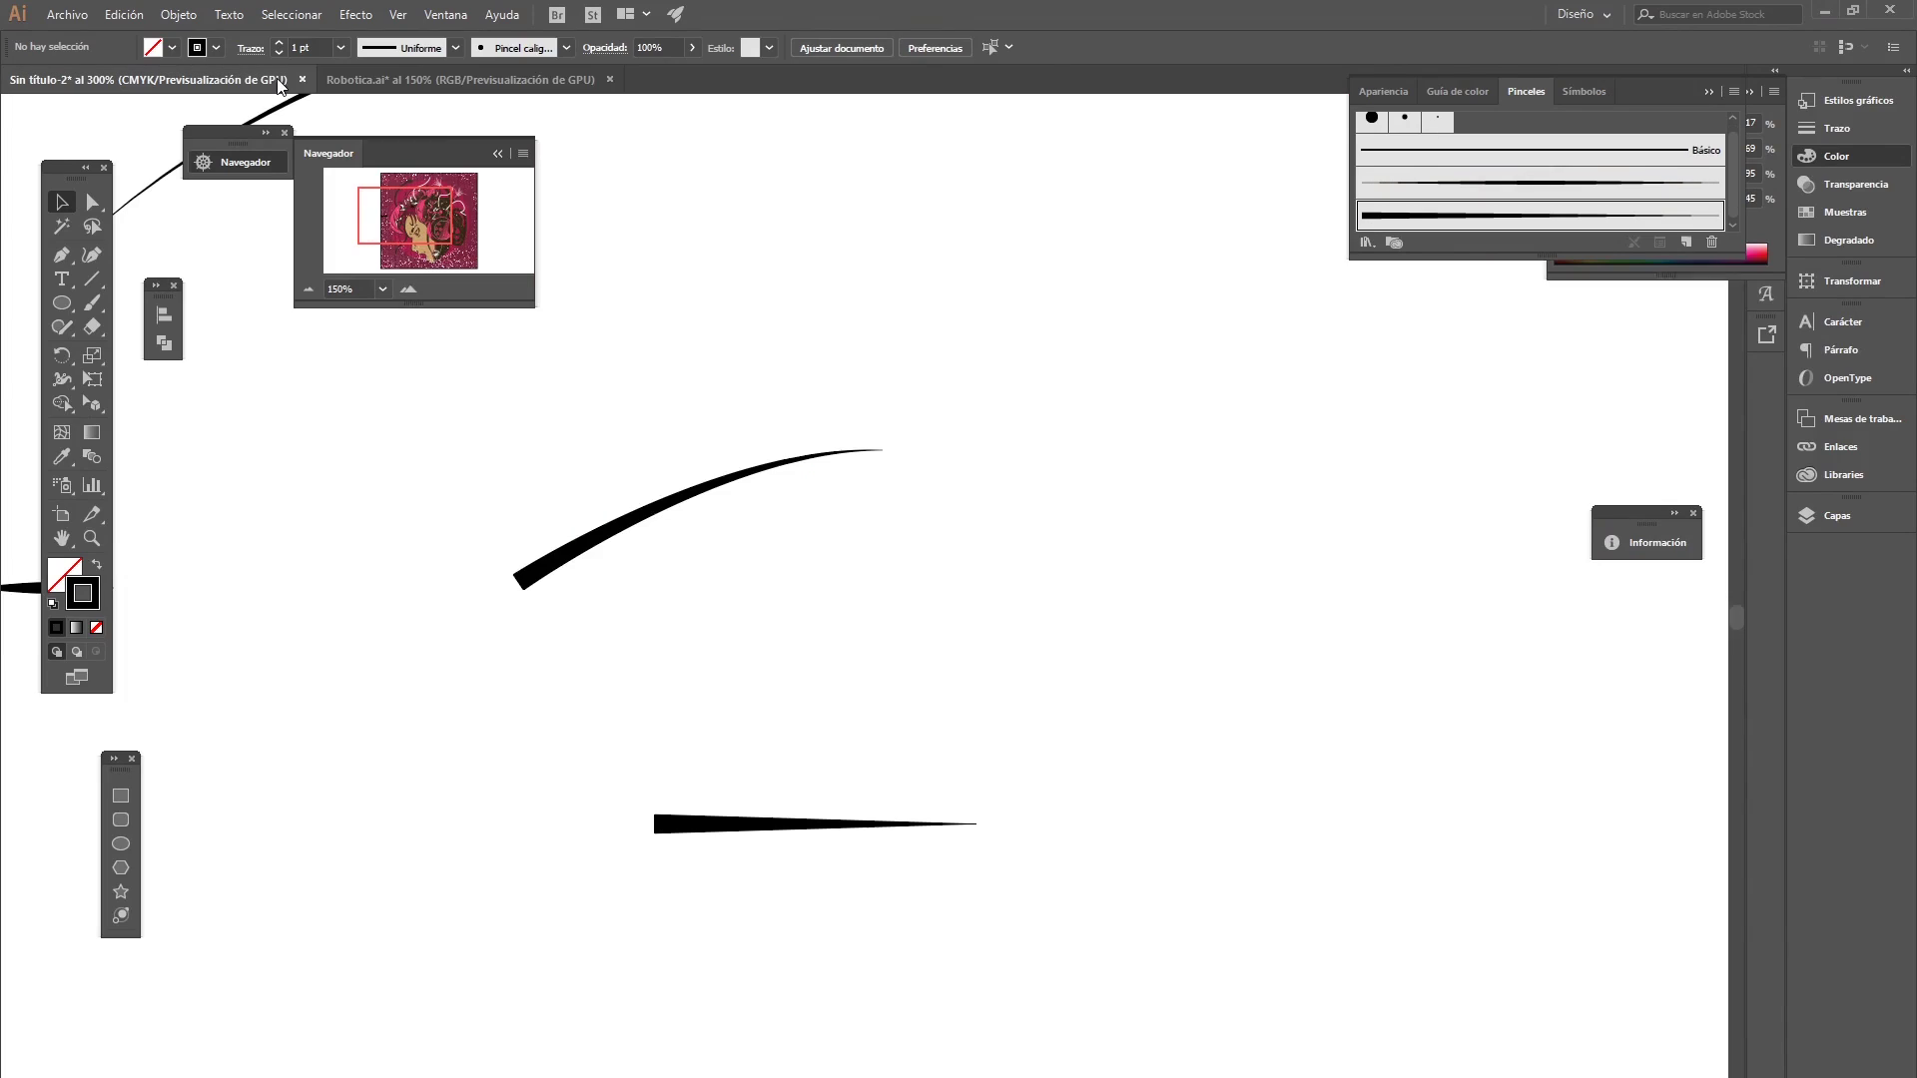
{"action": "left_click", "coordinate": [534, 78]}
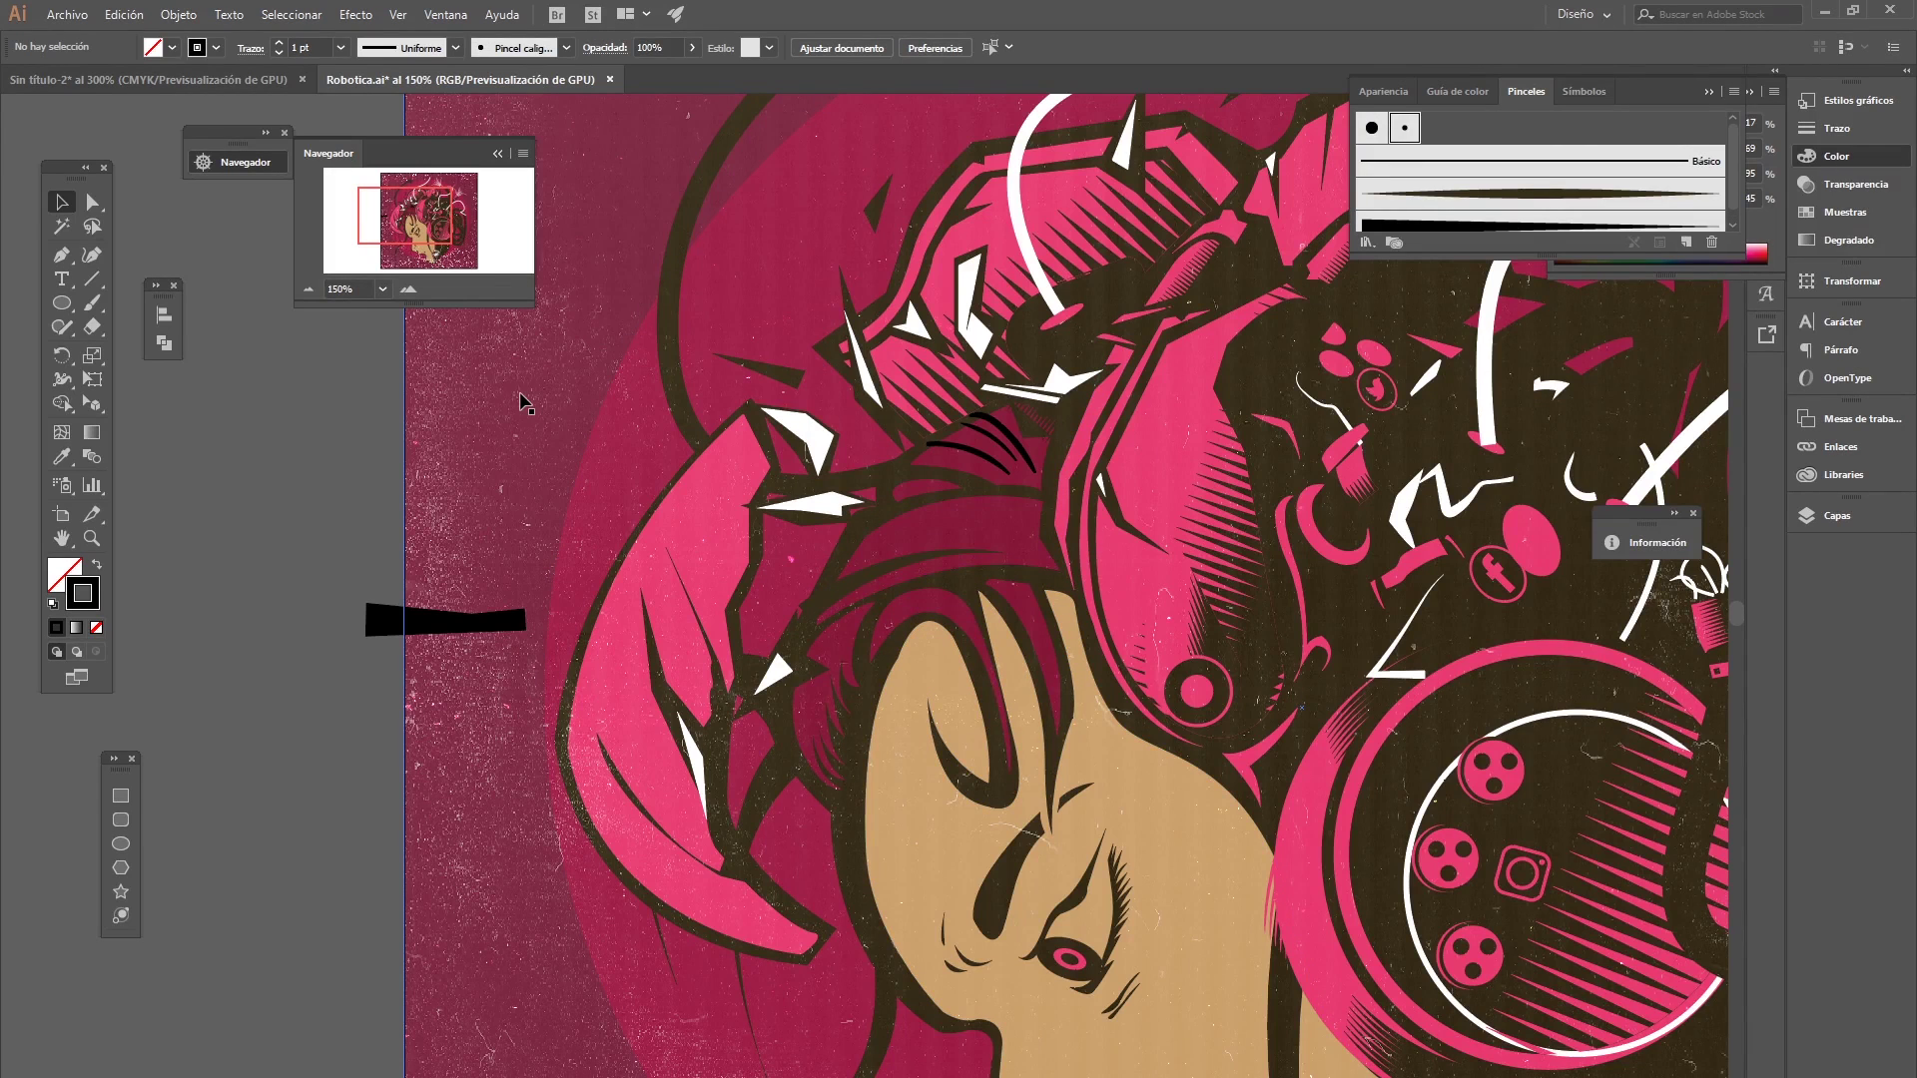
{"action": "key", "text": "b"}
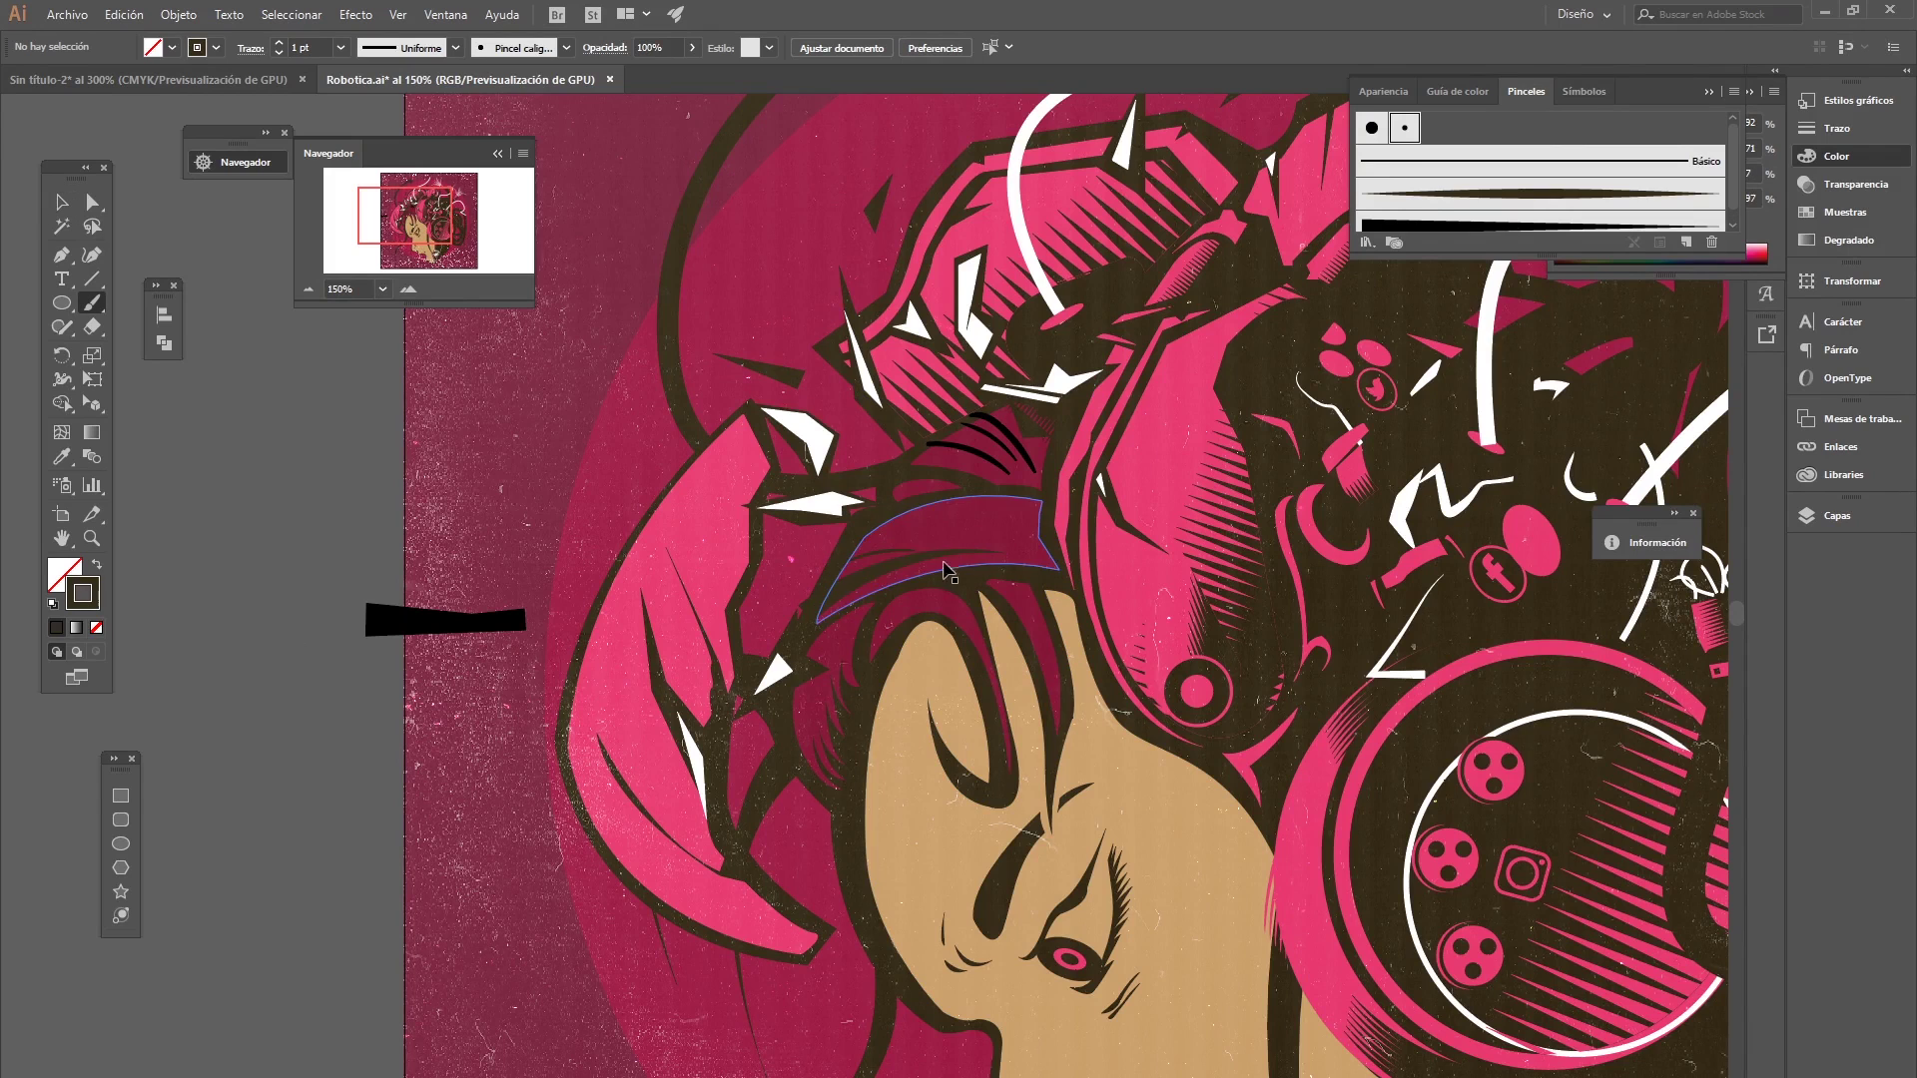
{"action": "left_click_drag", "start_coordinate": [870, 547], "coordinate": [973, 517]}
{"action": "mouse_move", "coordinate": [856, 547]}
{"action": "left_mouse_down"}
{"action": "mouse_move", "coordinate": [938, 509]}
{"action": "mouse_move", "coordinate": [803, 624]}
{"action": "left_mouse_up"}
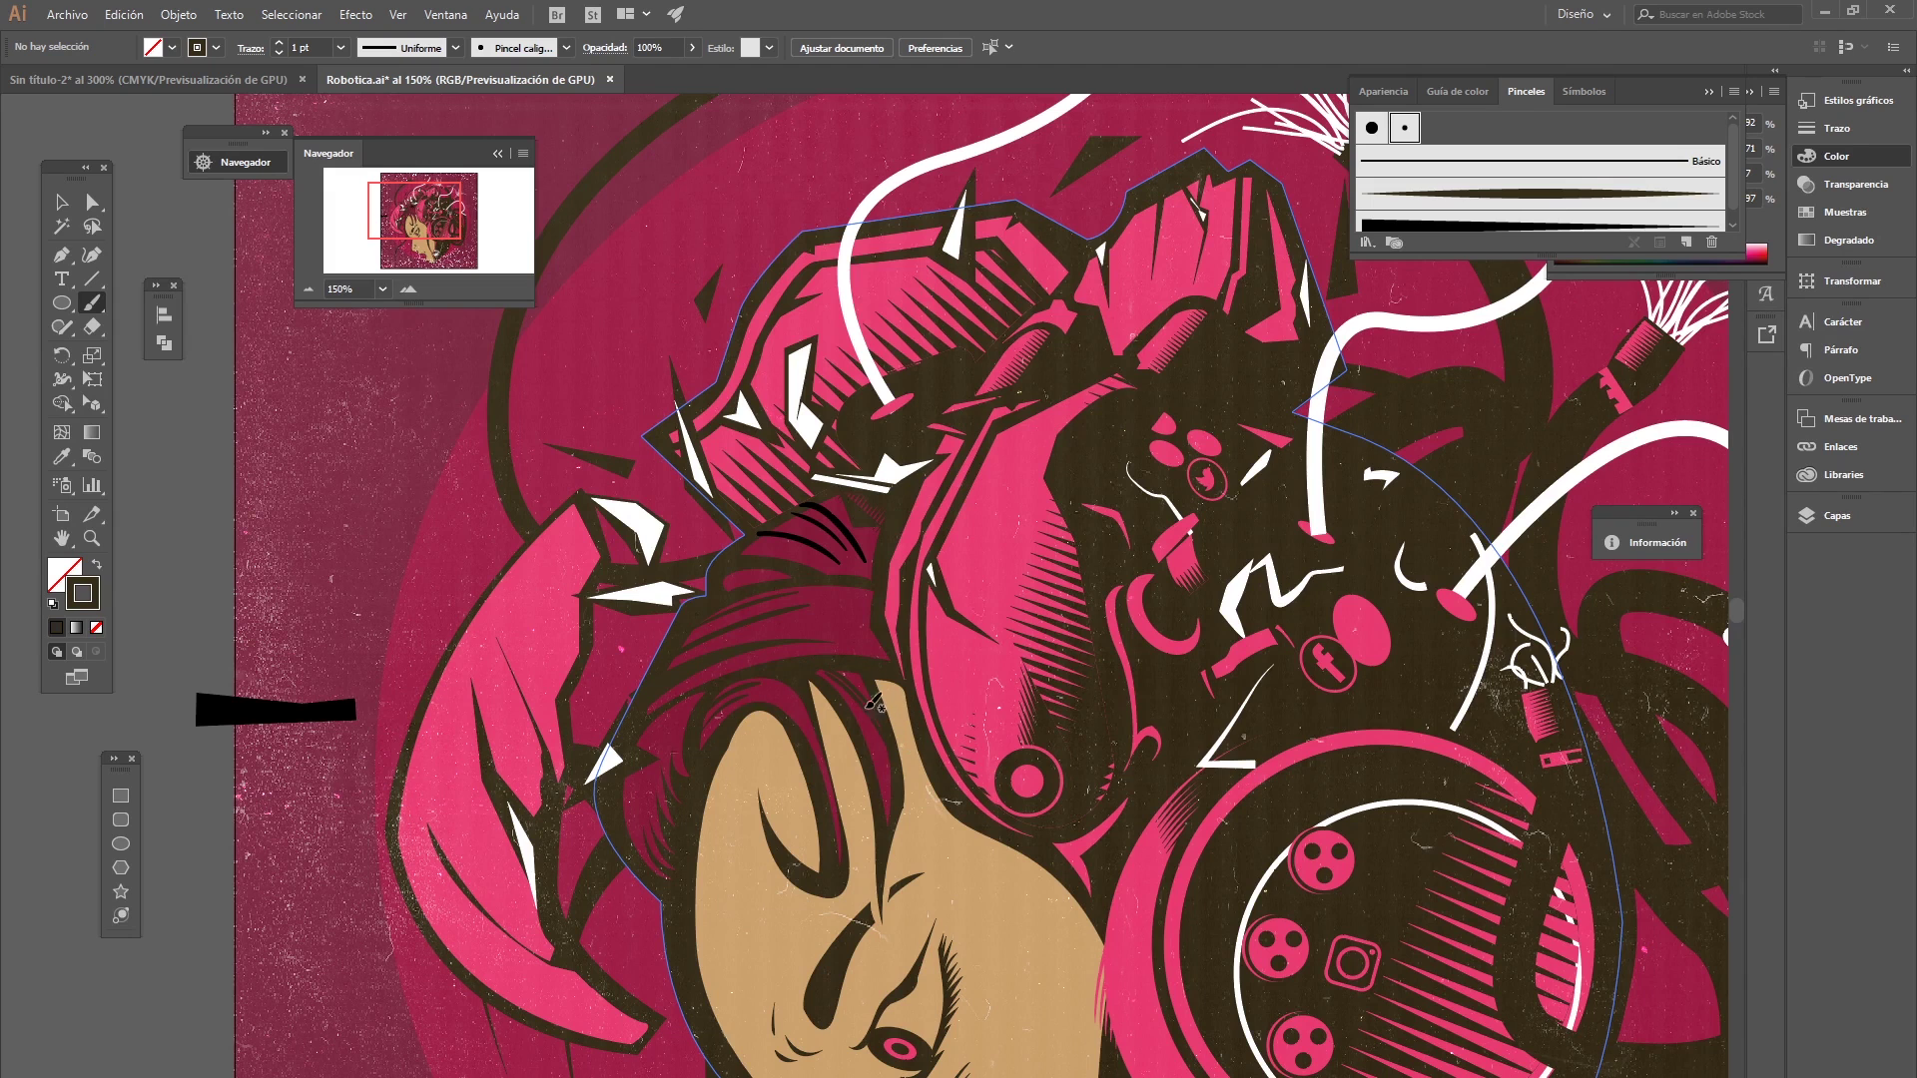
{"action": "left_click_drag", "start_coordinate": [817, 667], "coordinate": [879, 721]}
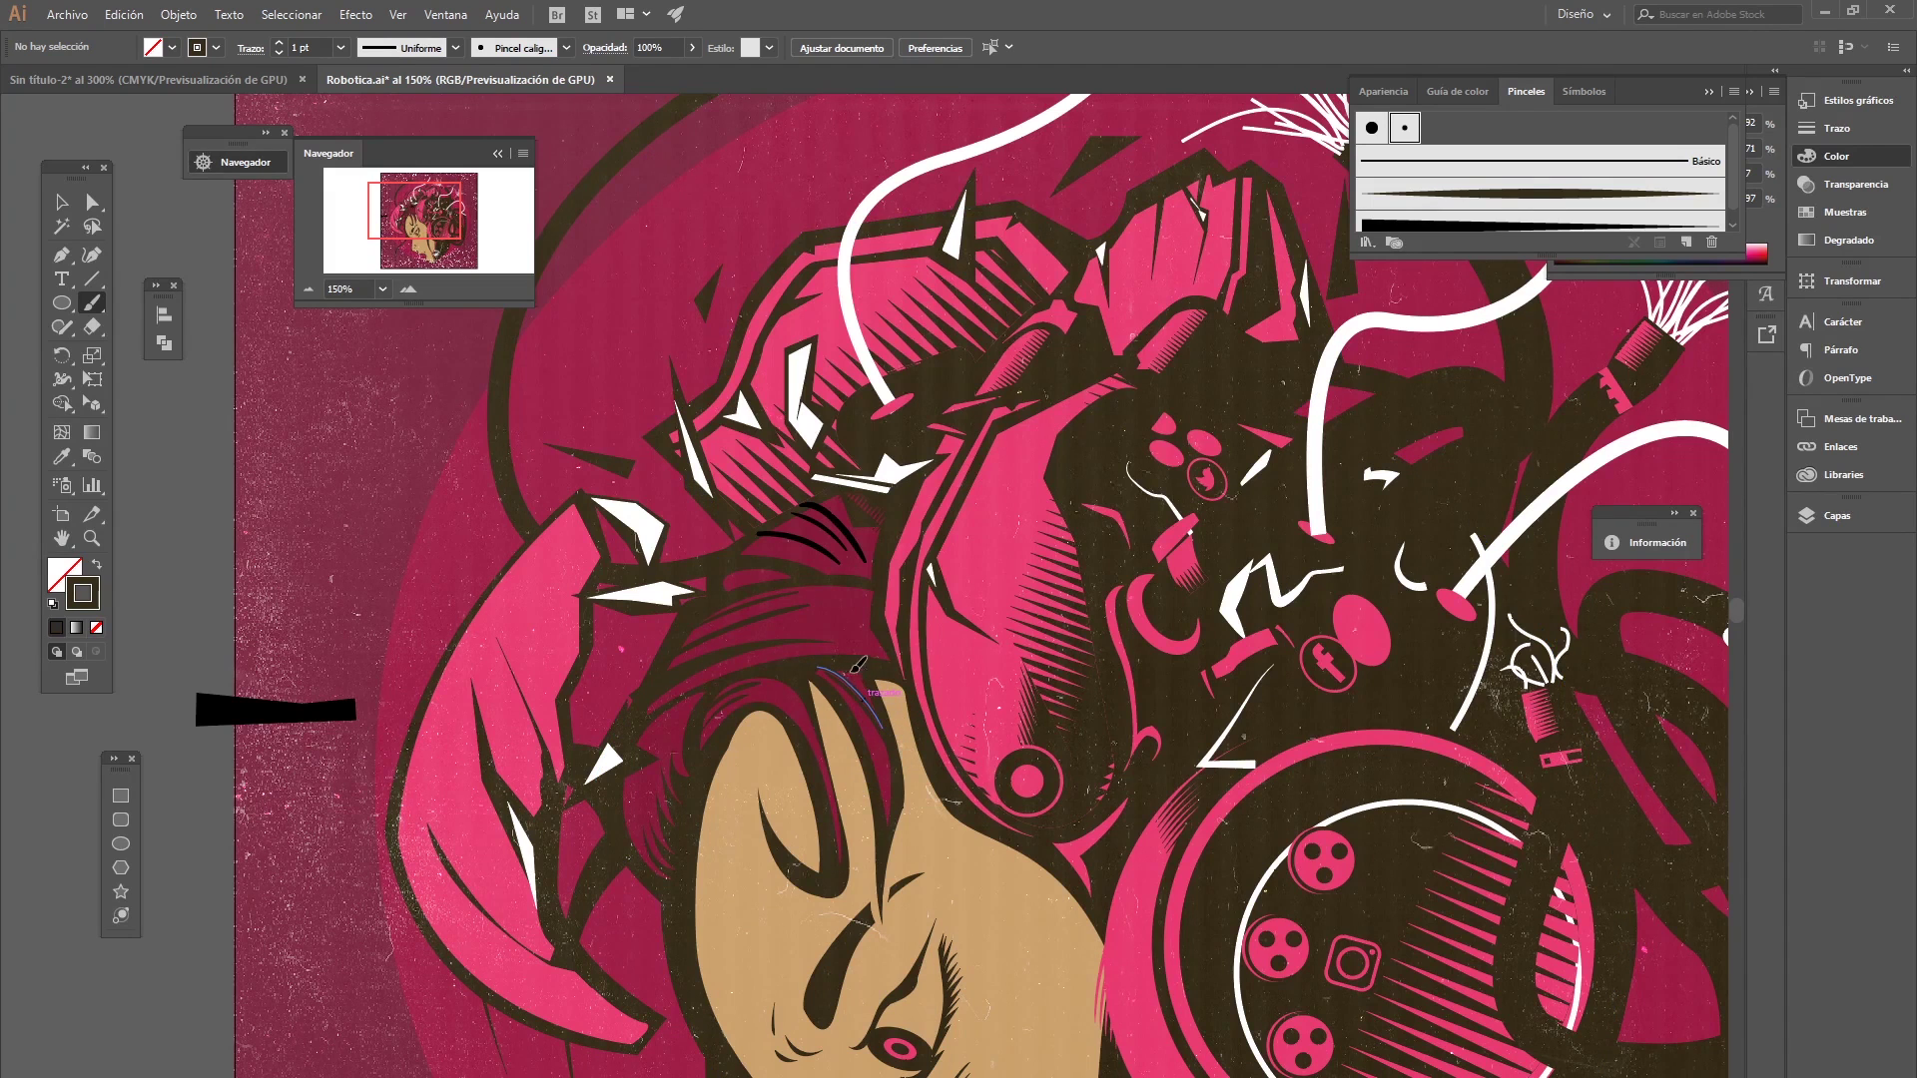
{"action": "left_click_drag", "start_coordinate": [854, 754], "coordinate": [883, 711]}
- Set the Paintbrush stroke colour to white (ffffff) for the cable strands
{"action": "left_click_drag", "start_coordinate": [1028, 559], "coordinate": [752, 589]}
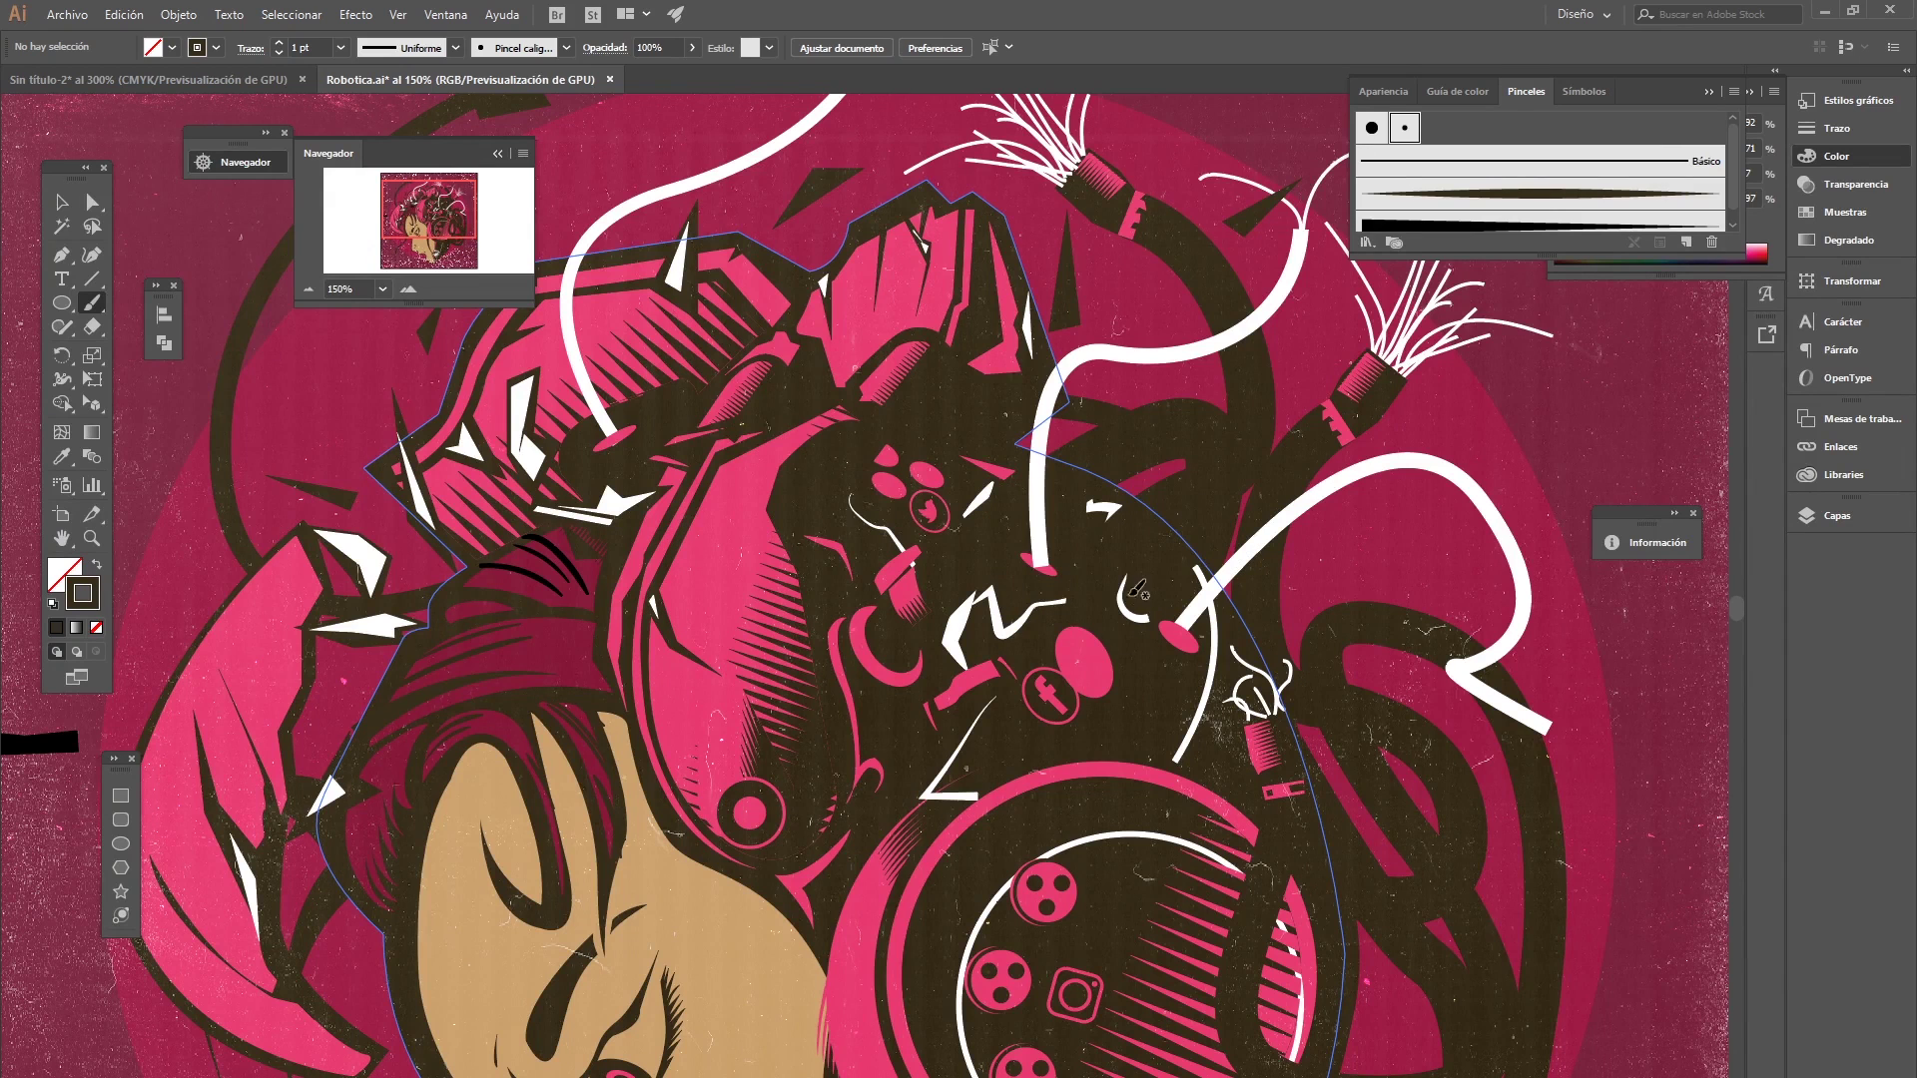
{"action": "mouse_move", "coordinate": [1096, 721]}
{"action": "left_mouse_down"}
{"action": "mouse_move", "coordinate": [821, 503]}
{"action": "mouse_move", "coordinate": [770, 548]}
{"action": "left_mouse_up"}
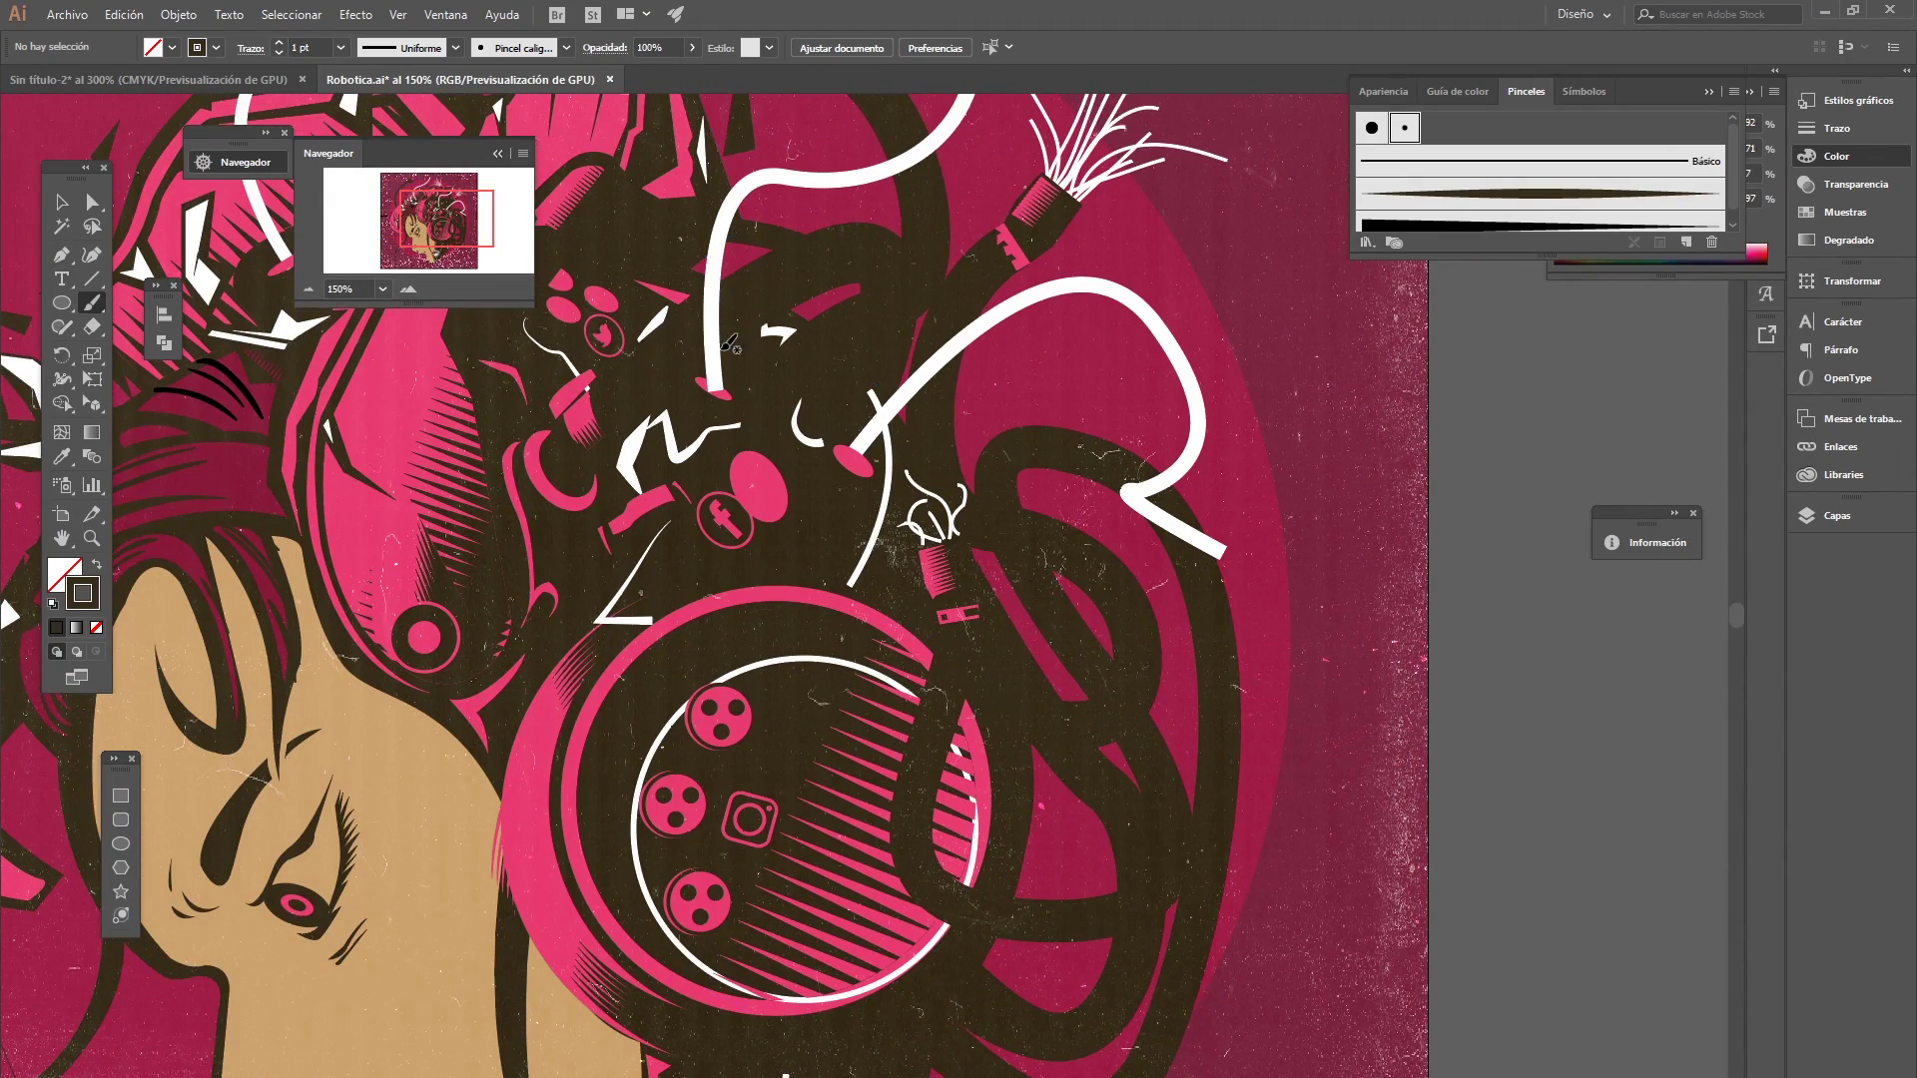
{"action": "left_click_drag", "start_coordinate": [933, 370], "coordinate": [620, 652]}
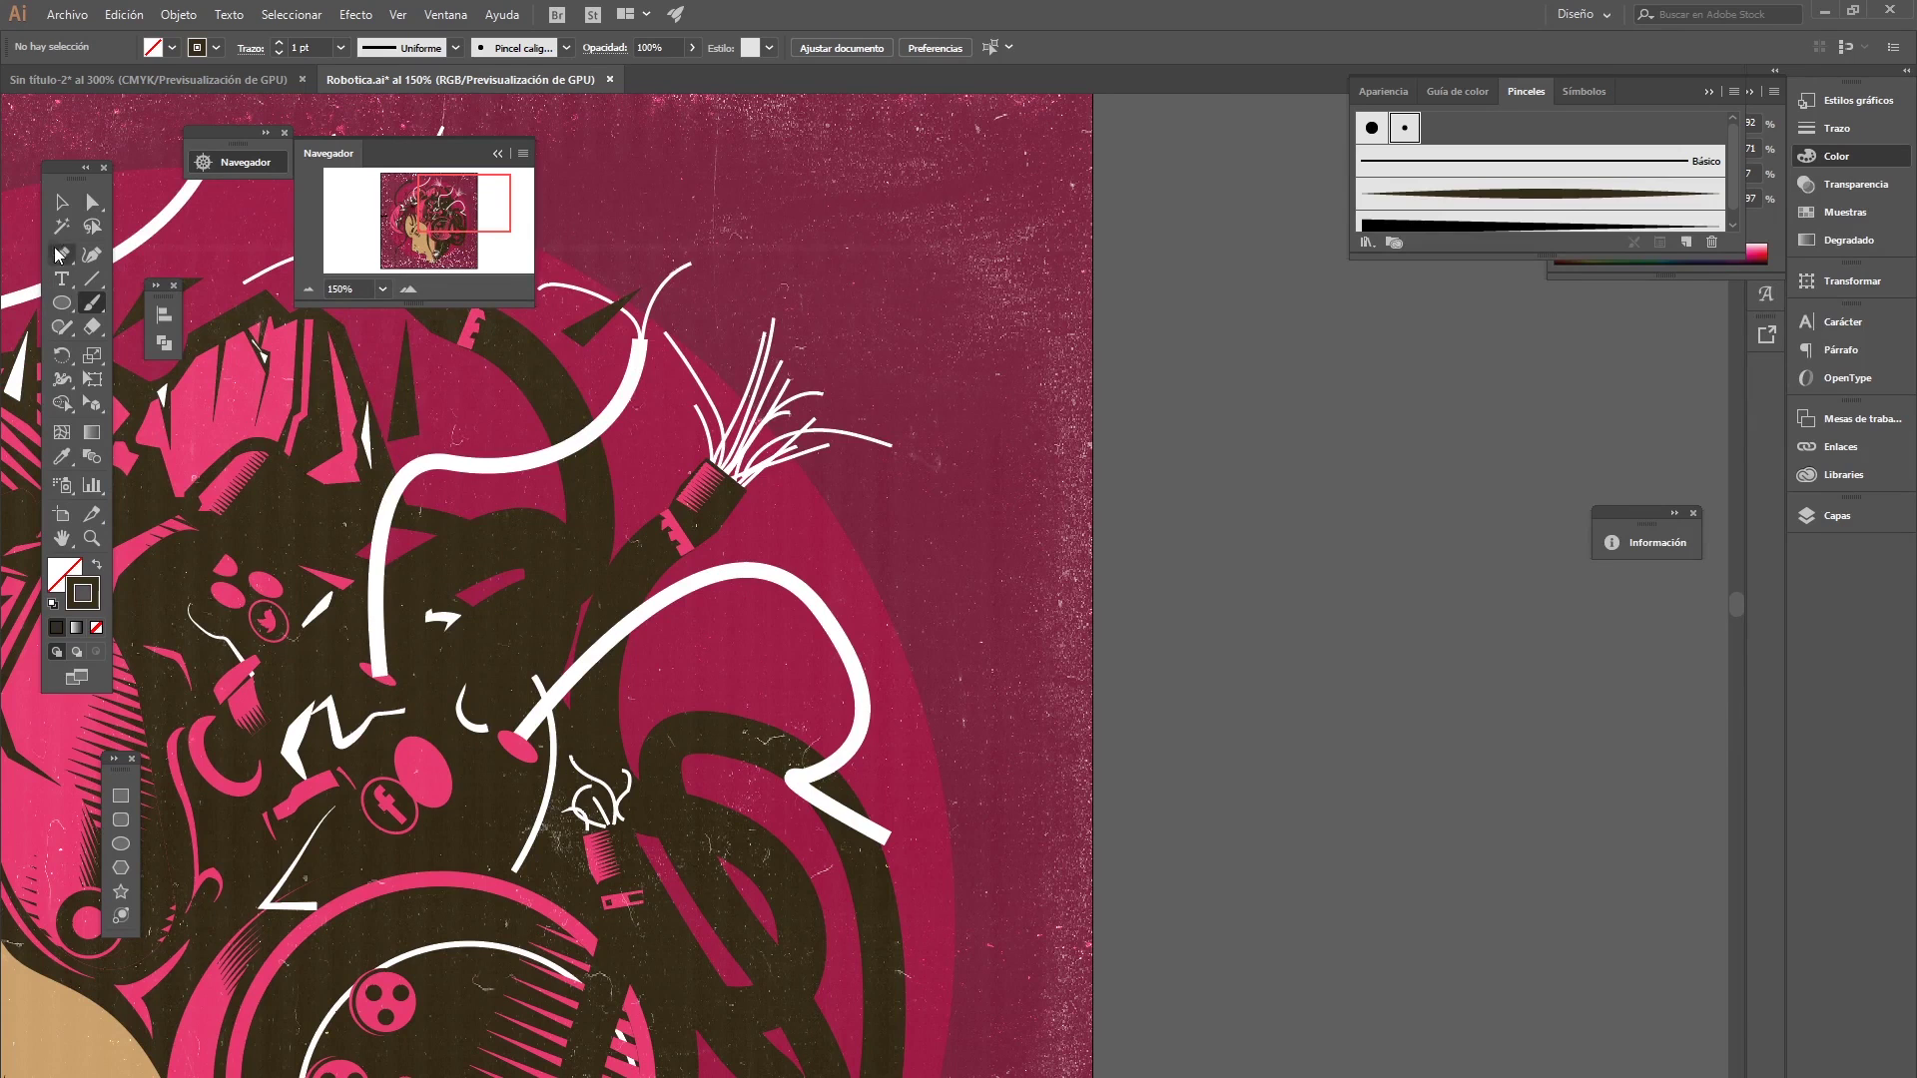
{"action": "double_click", "coordinate": [97, 605]}
{"action": "left_click_drag", "start_coordinate": [316, 406], "coordinate": [286, 365]}
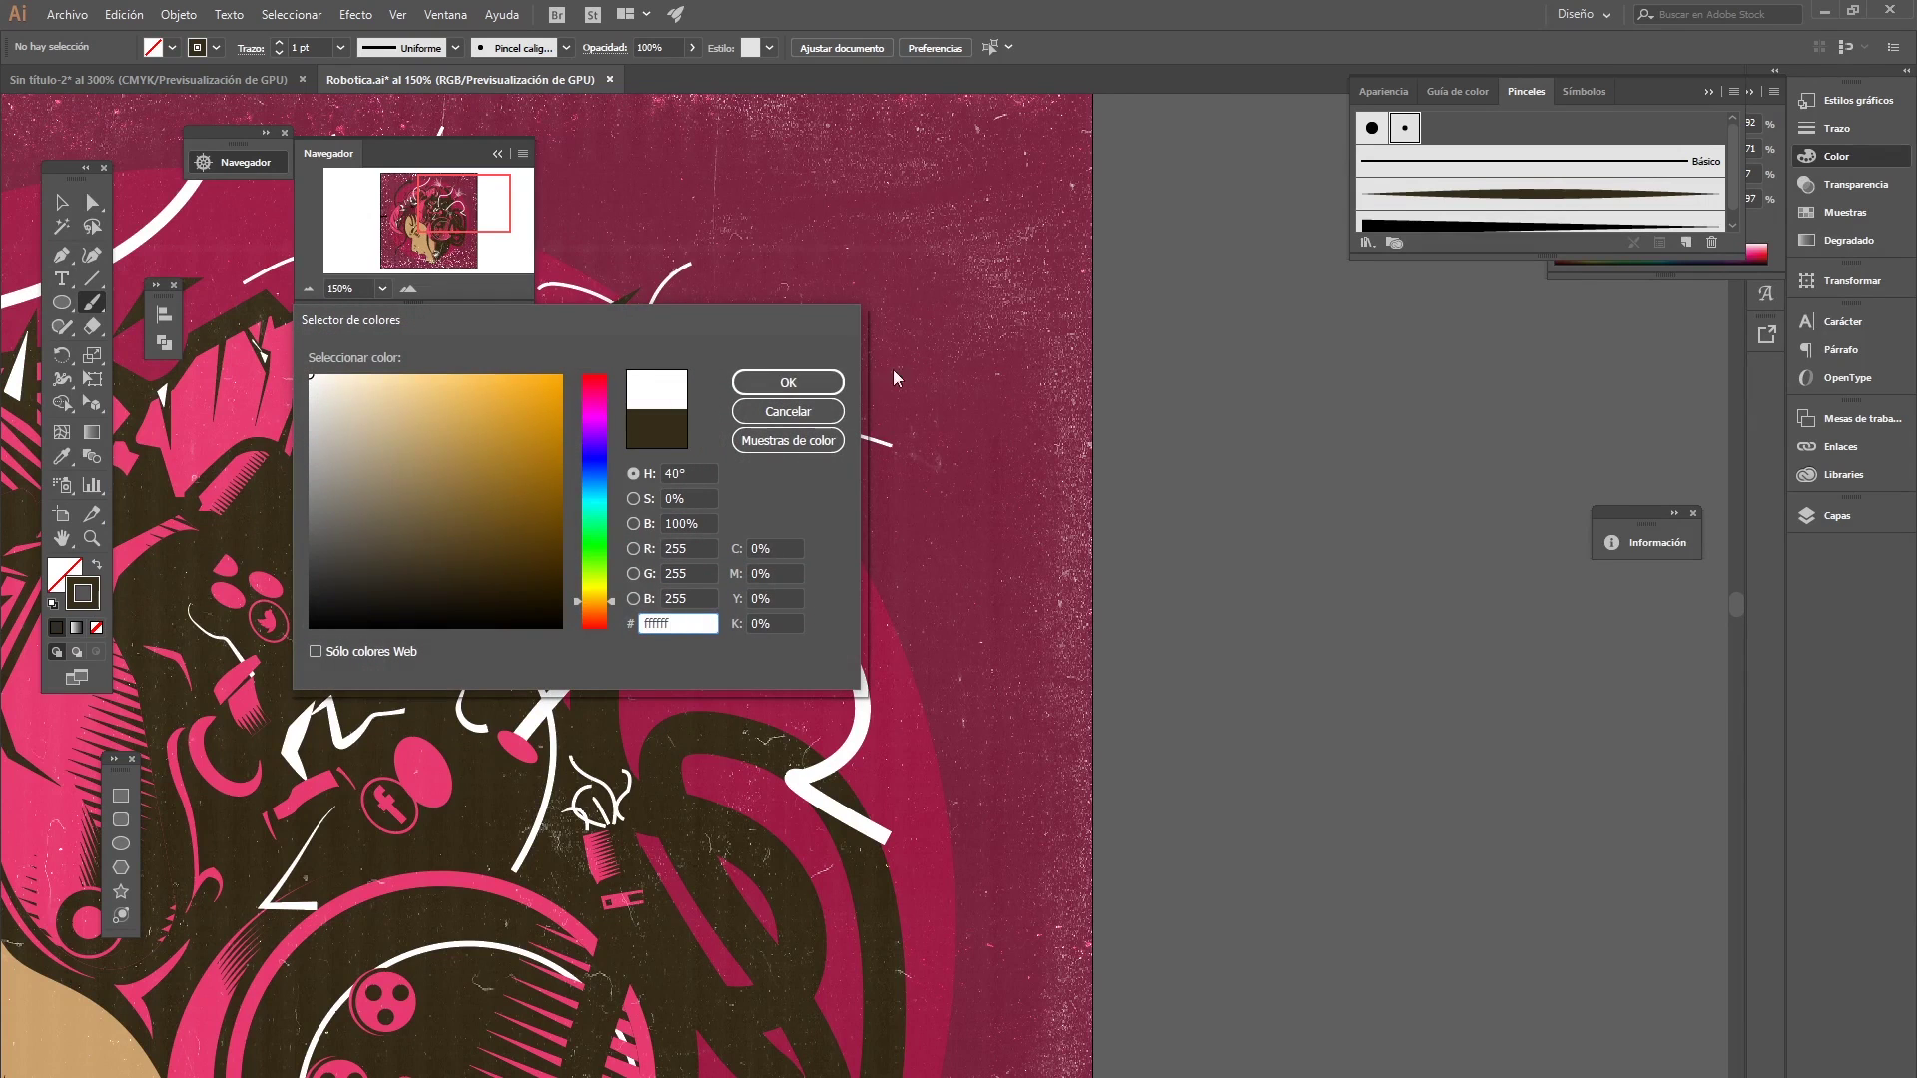
{"action": "left_click", "coordinate": [788, 383]}
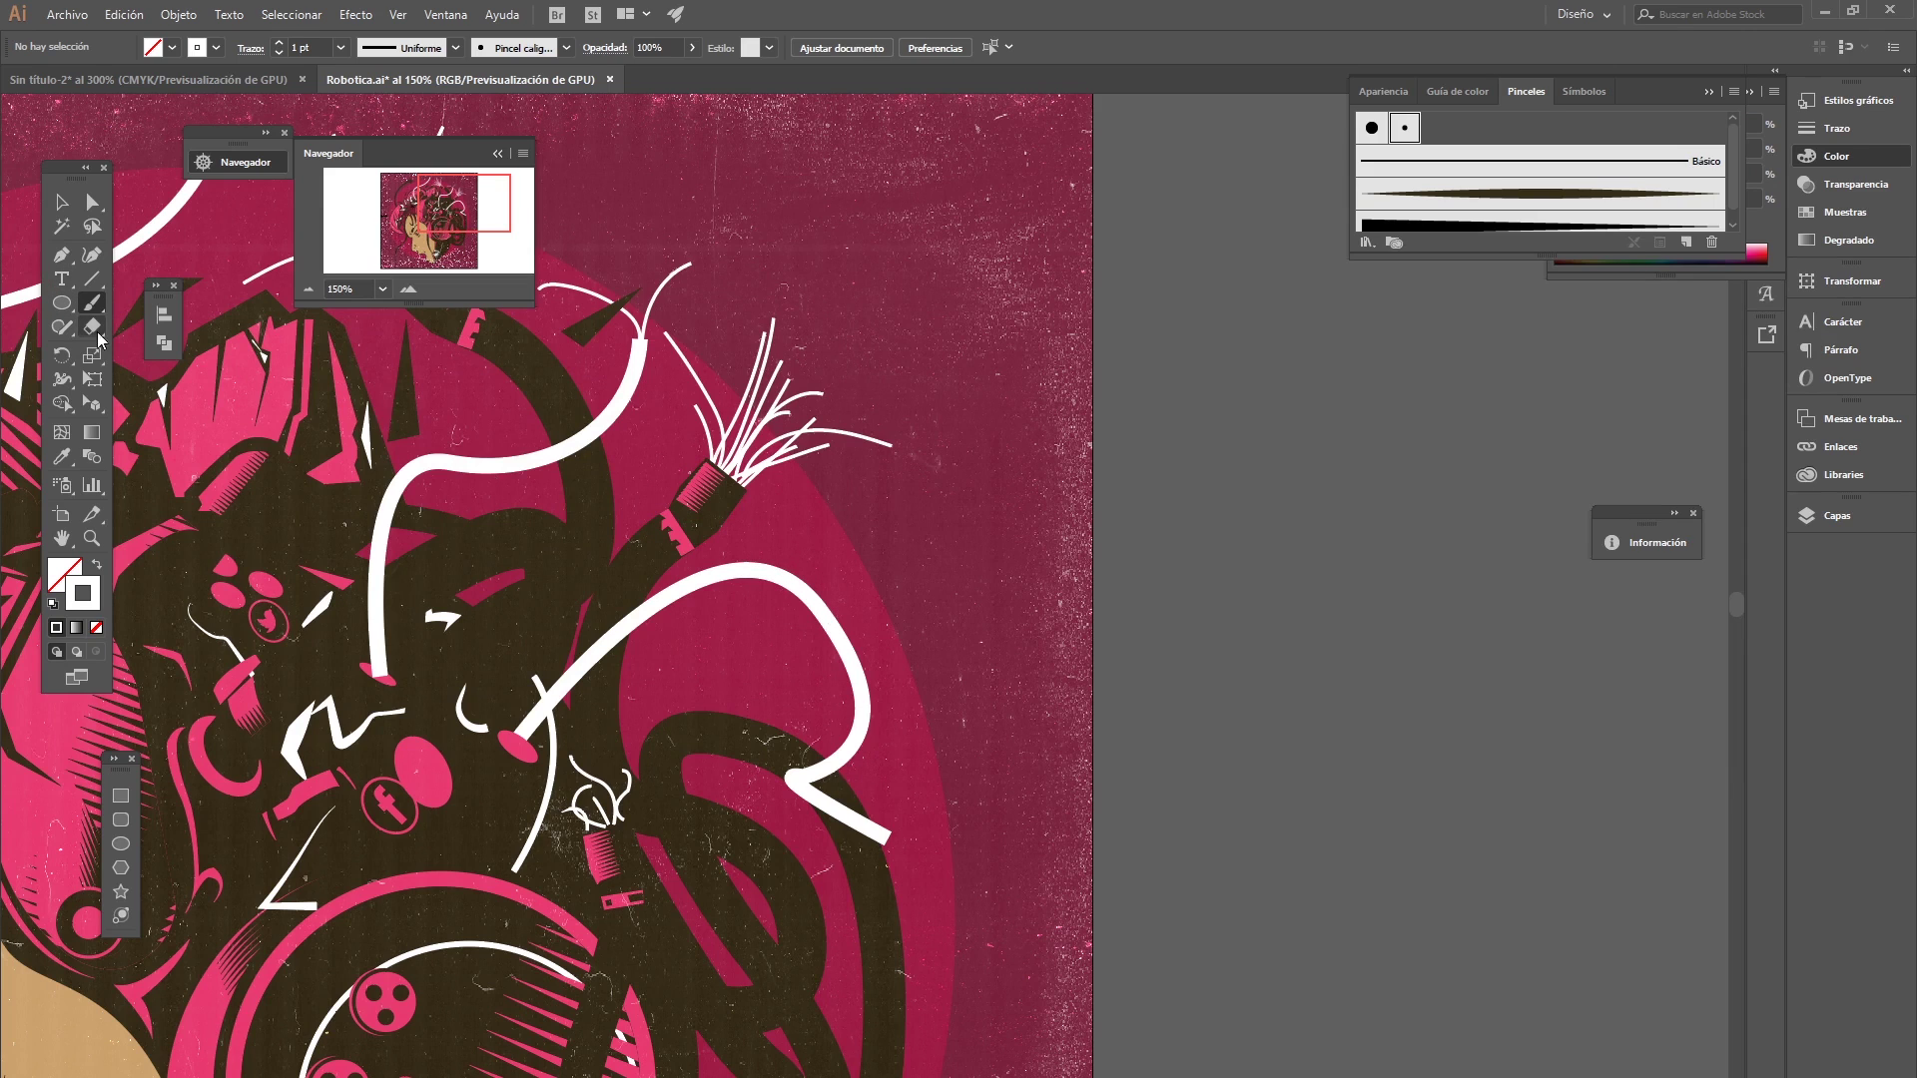
- Paint a thin white strand curving upward from the frayed end of the middle white cable, undoing and repainting it as needed
{"action": "mouse_move", "coordinate": [647, 619]}
{"action": "left_mouse_down"}
{"action": "mouse_move", "coordinate": [739, 607]}
{"action": "mouse_move", "coordinate": [1019, 754]}
{"action": "left_mouse_up"}
{"action": "left_click_drag", "start_coordinate": [791, 314], "coordinate": [791, 318]}
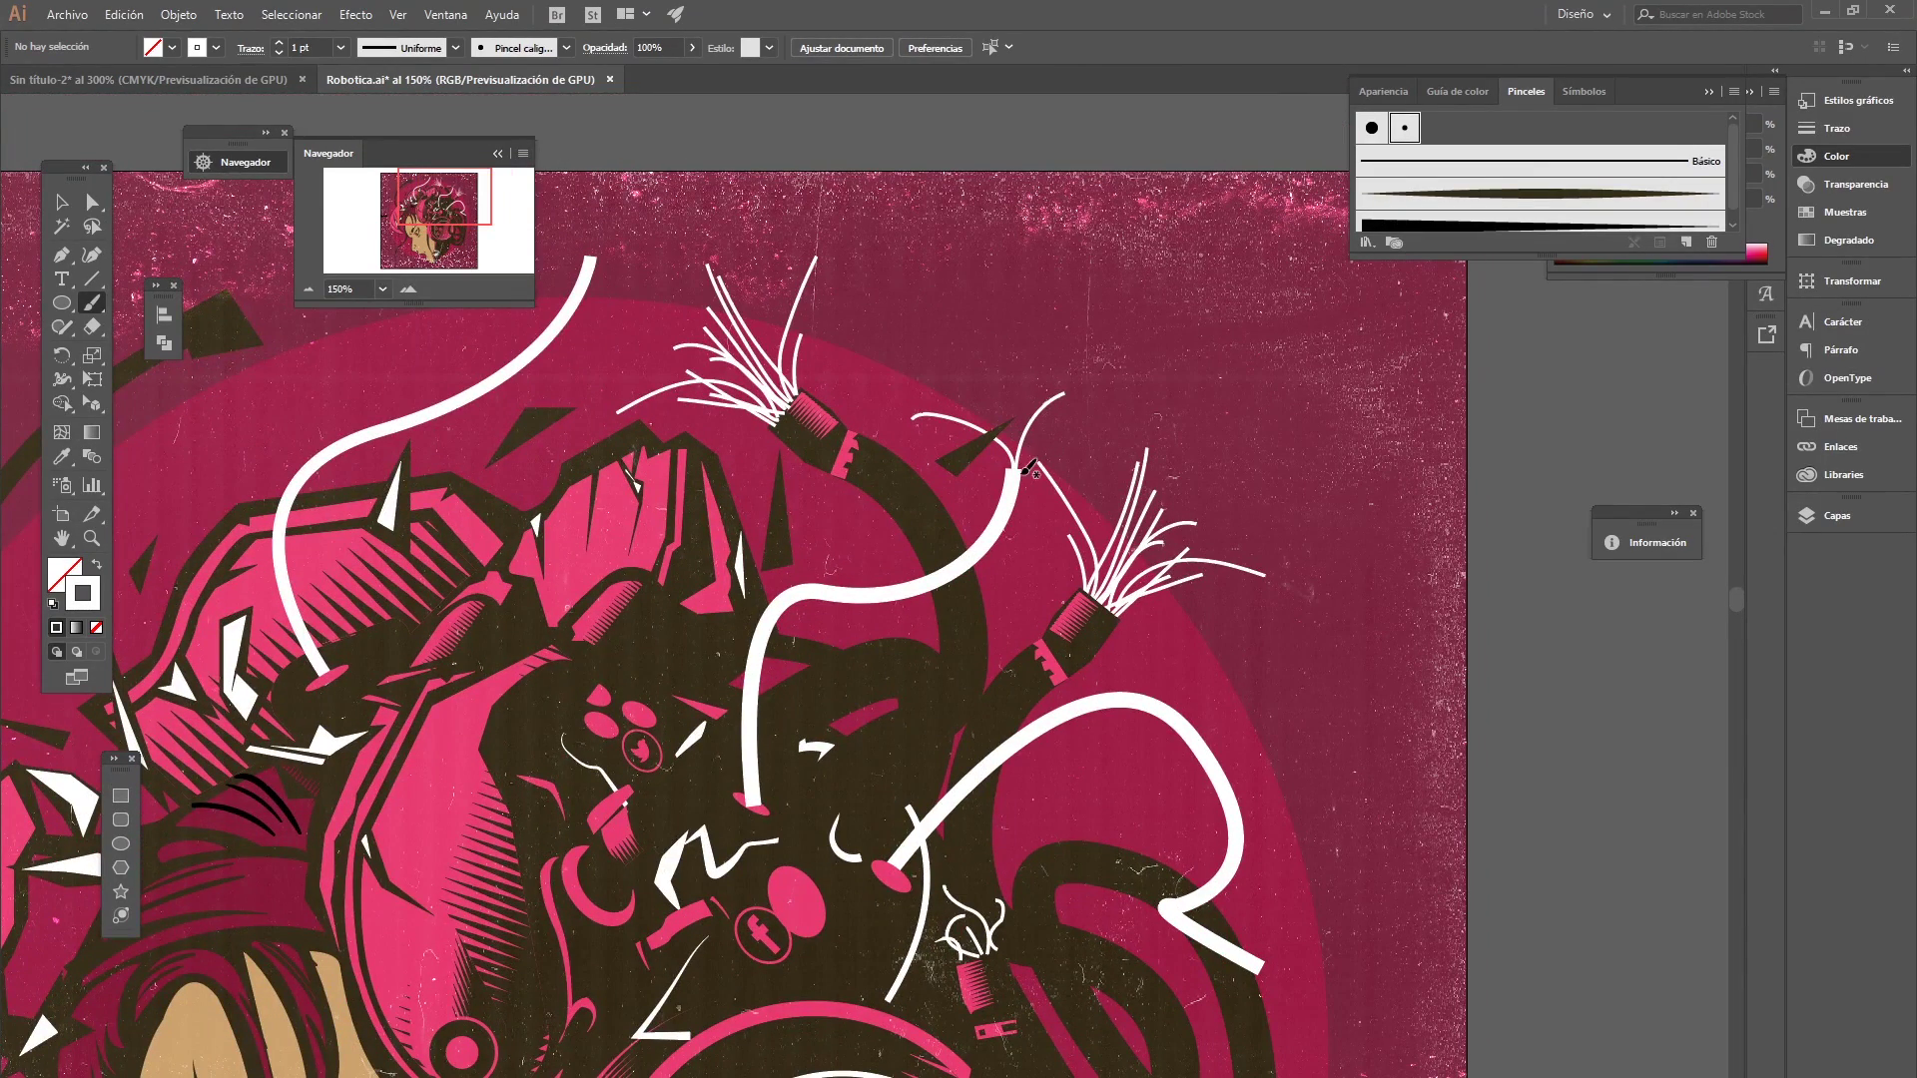
{"action": "left_click_drag", "start_coordinate": [1013, 465], "coordinate": [1033, 366]}
{"action": "key", "text": "ctrl+z"}
{"action": "left_click_drag", "start_coordinate": [1012, 447], "coordinate": [1044, 338]}
{"action": "left_click_drag", "start_coordinate": [1023, 466], "coordinate": [1056, 355]}
{"action": "key", "text": "ctrl+z"}
{"action": "key", "text": "ctrl+z"}
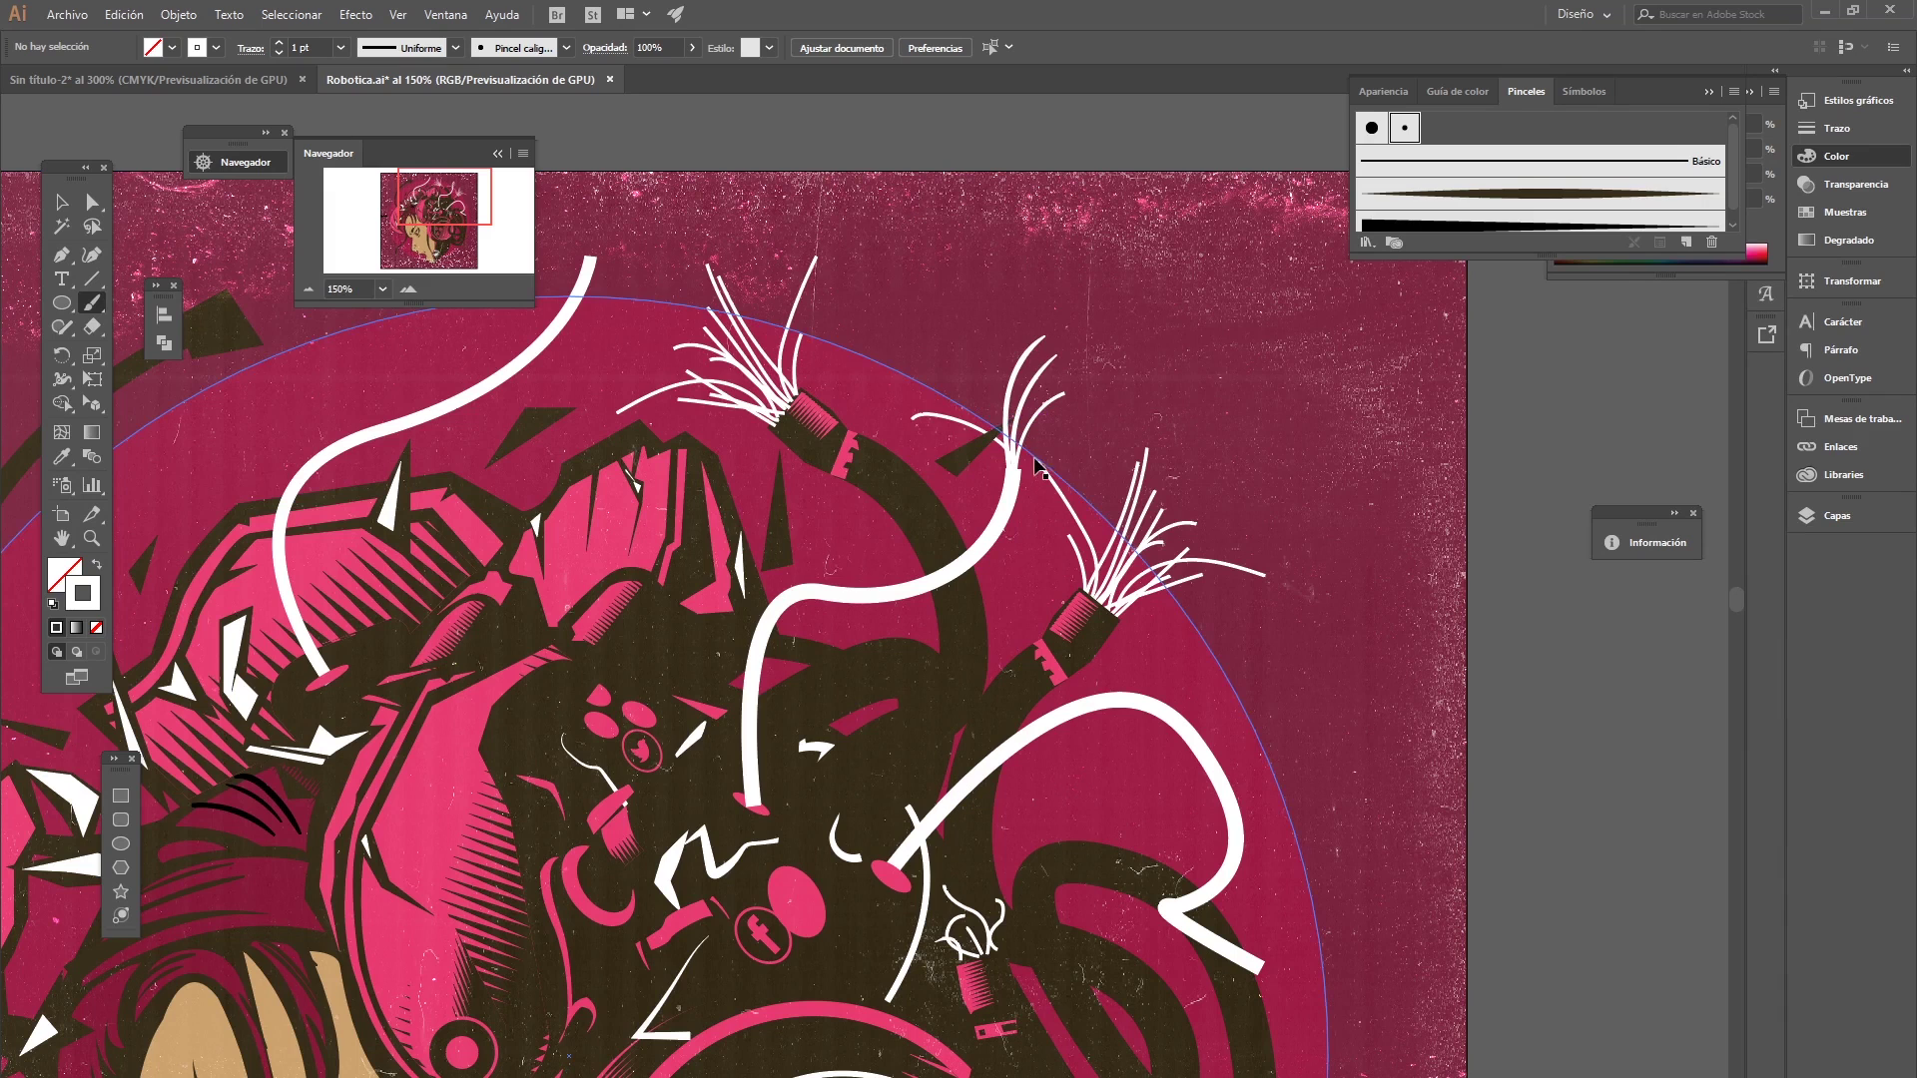
{"action": "left_click_drag", "start_coordinate": [1021, 471], "coordinate": [1056, 355]}
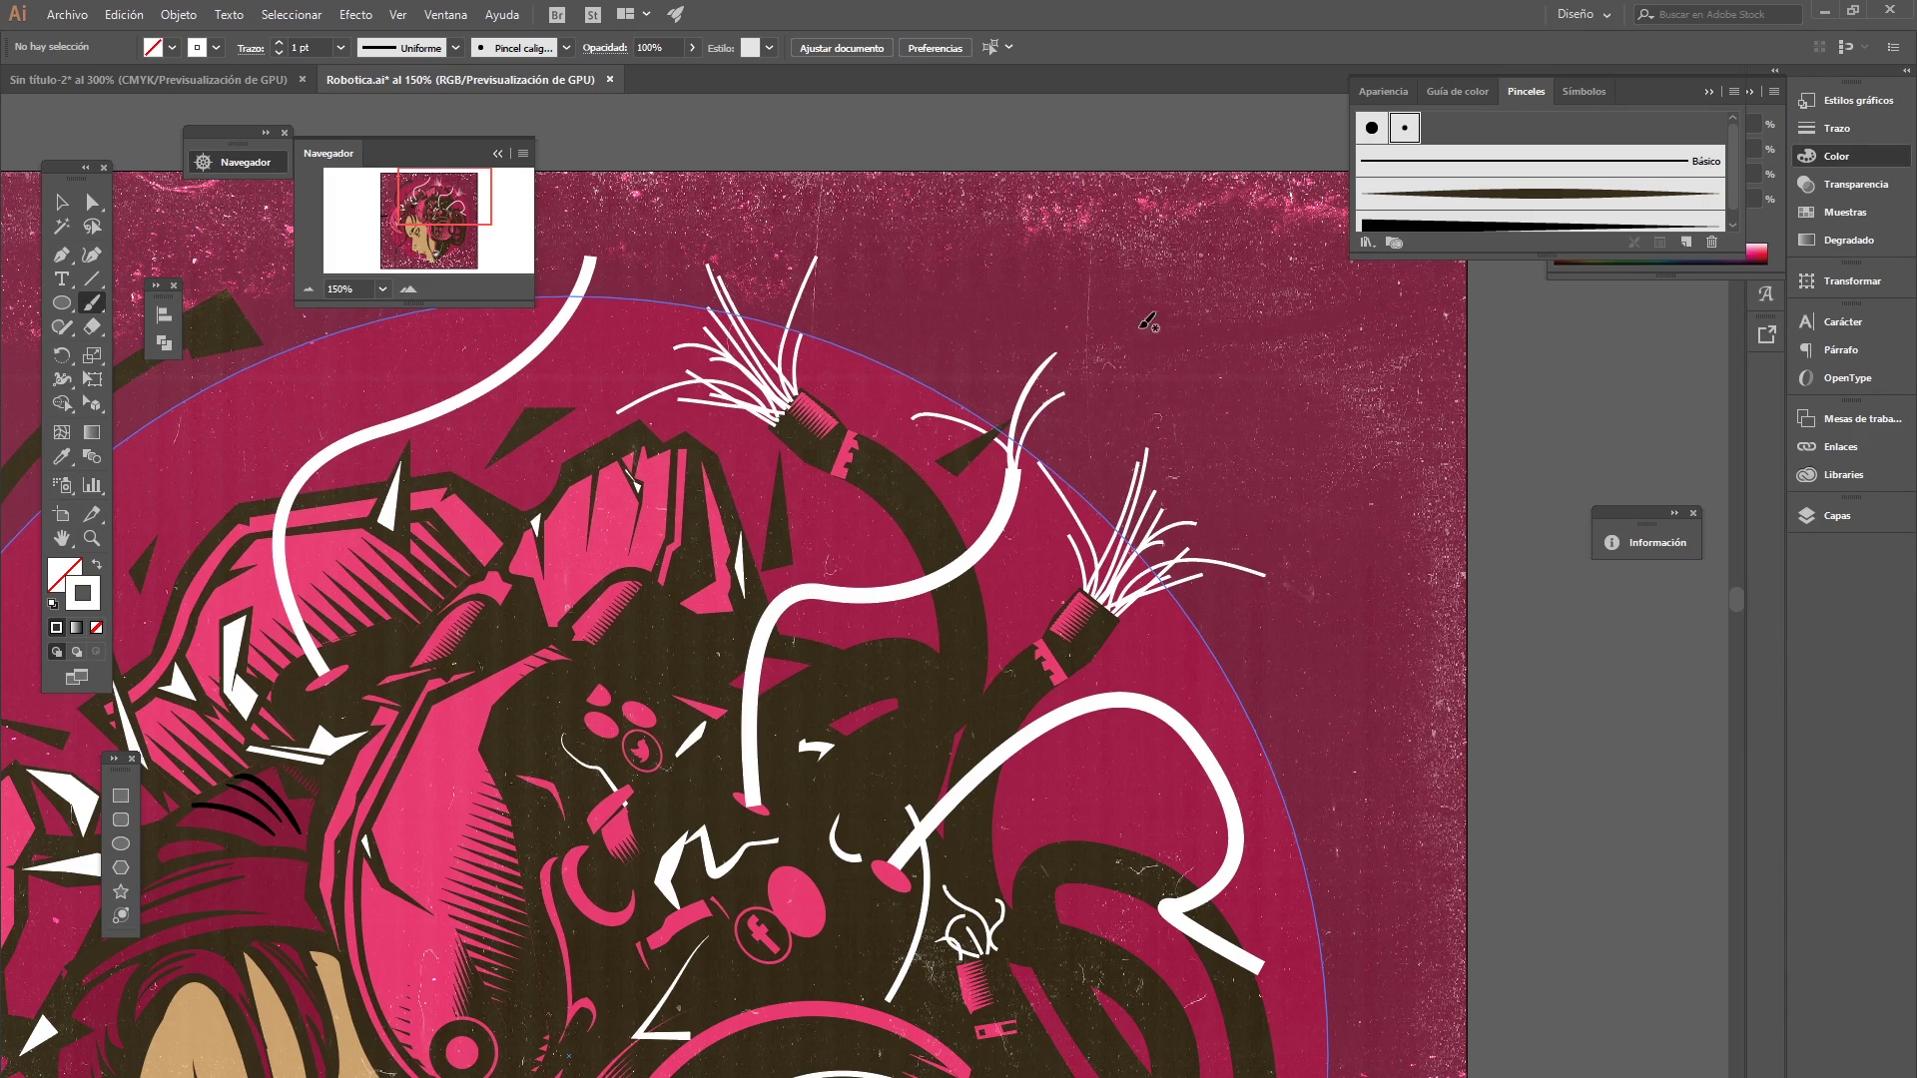
- Paint two more thin white strands fanning upward from the frayed end of the middle white cable
{"action": "mouse_move", "coordinate": [1023, 467]}
{"action": "left_mouse_down"}
{"action": "mouse_move", "coordinate": [1006, 422]}
{"action": "mouse_move", "coordinate": [921, 355]}
{"action": "left_mouse_up"}
{"action": "left_click_drag", "start_coordinate": [1016, 435], "coordinate": [1024, 312]}
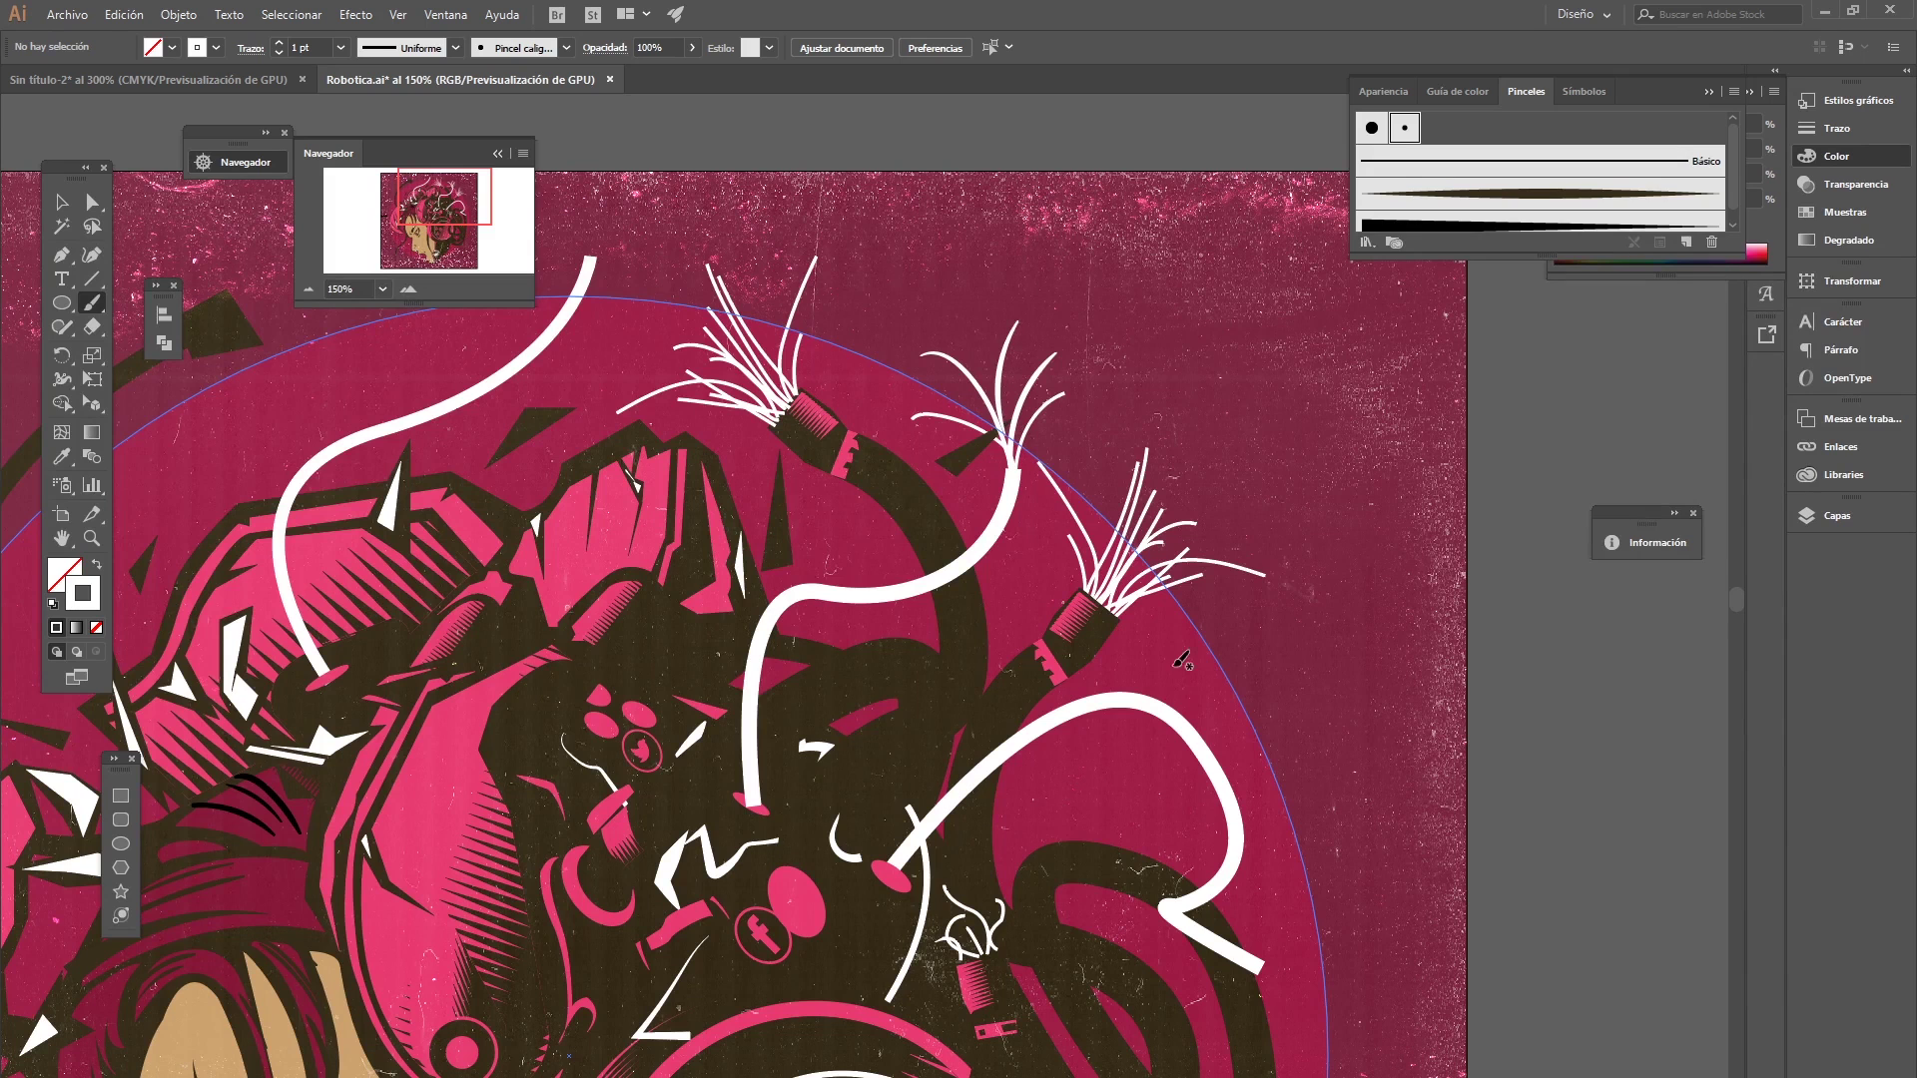
- Try a long white strand curving outward from the frayed end of the rightmost dark cable
{"action": "scroll", "coordinate": [1116, 636], "scroll_direction": "down", "scroll_amount": 3}
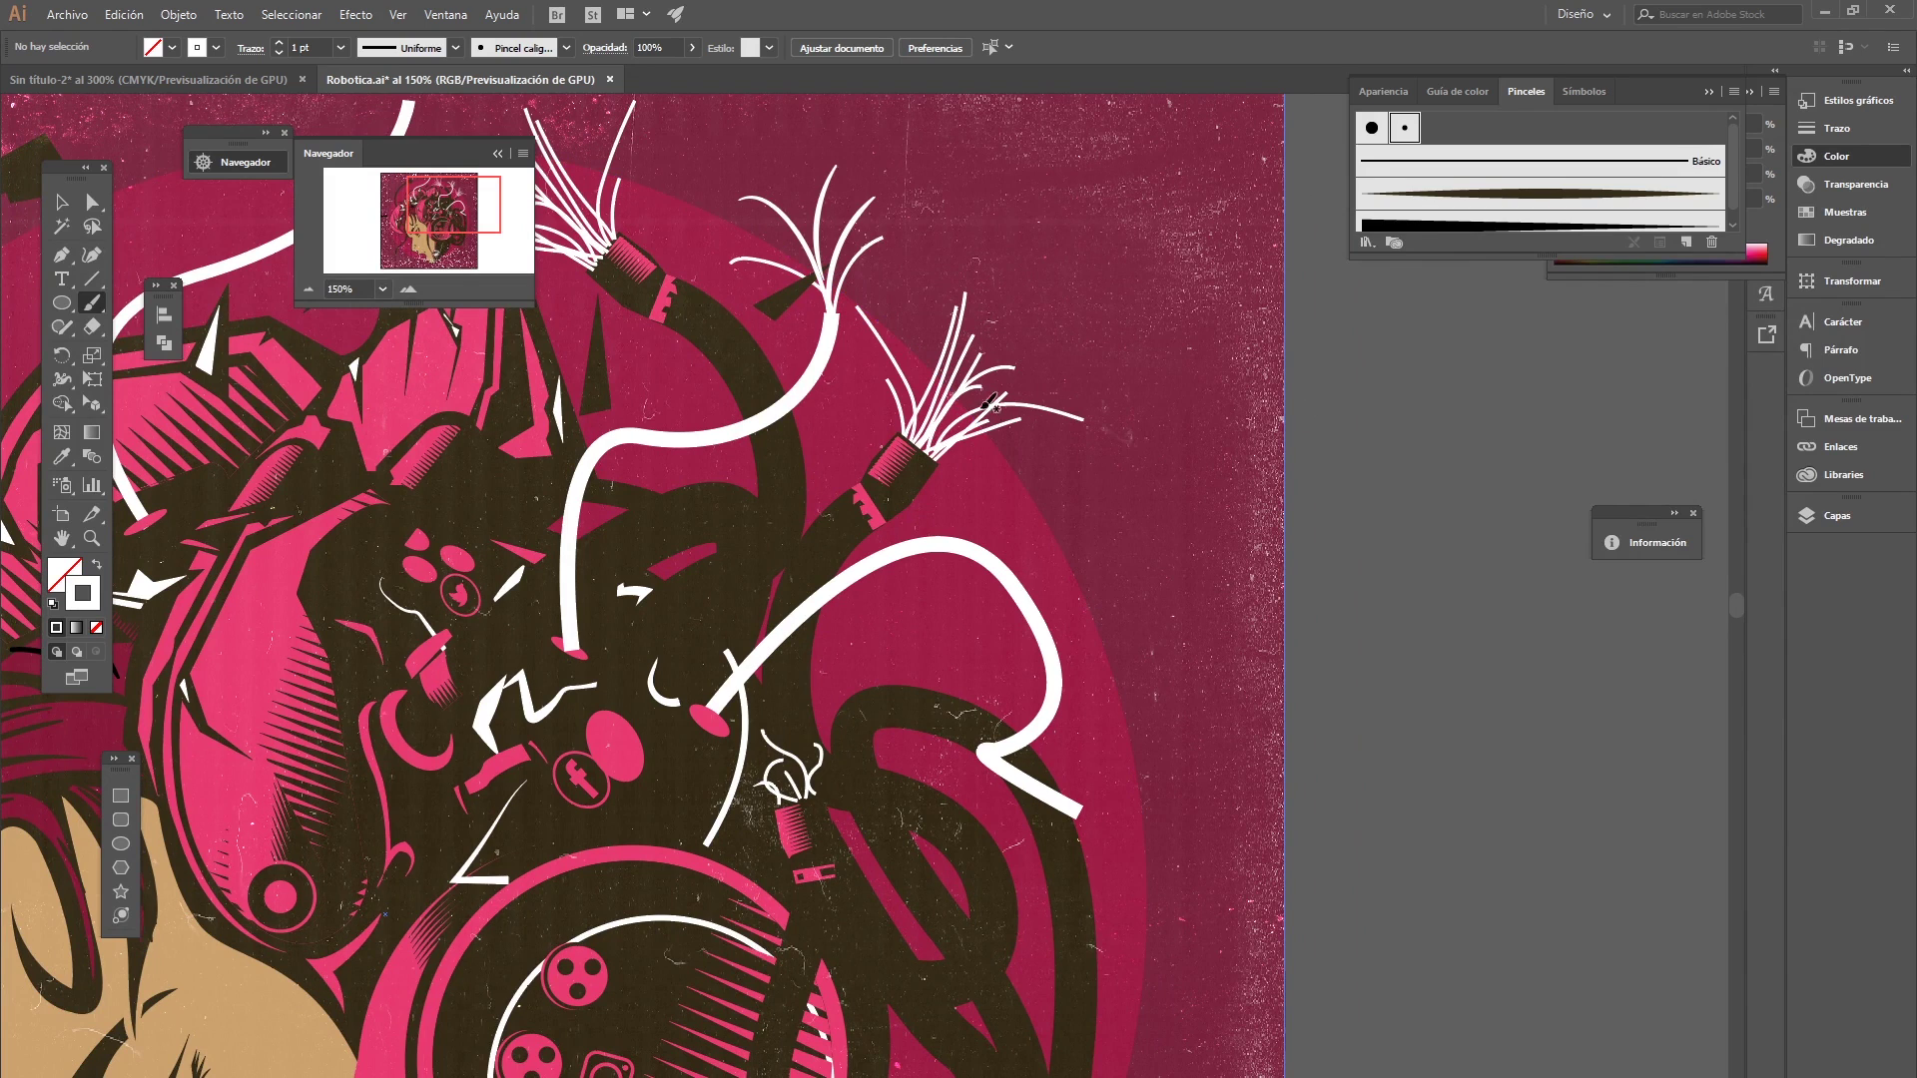
{"action": "mouse_move", "coordinate": [924, 454]}
{"action": "left_mouse_down"}
{"action": "mouse_move", "coordinate": [1039, 362]}
{"action": "mouse_move", "coordinate": [1116, 369]}
{"action": "left_mouse_up"}
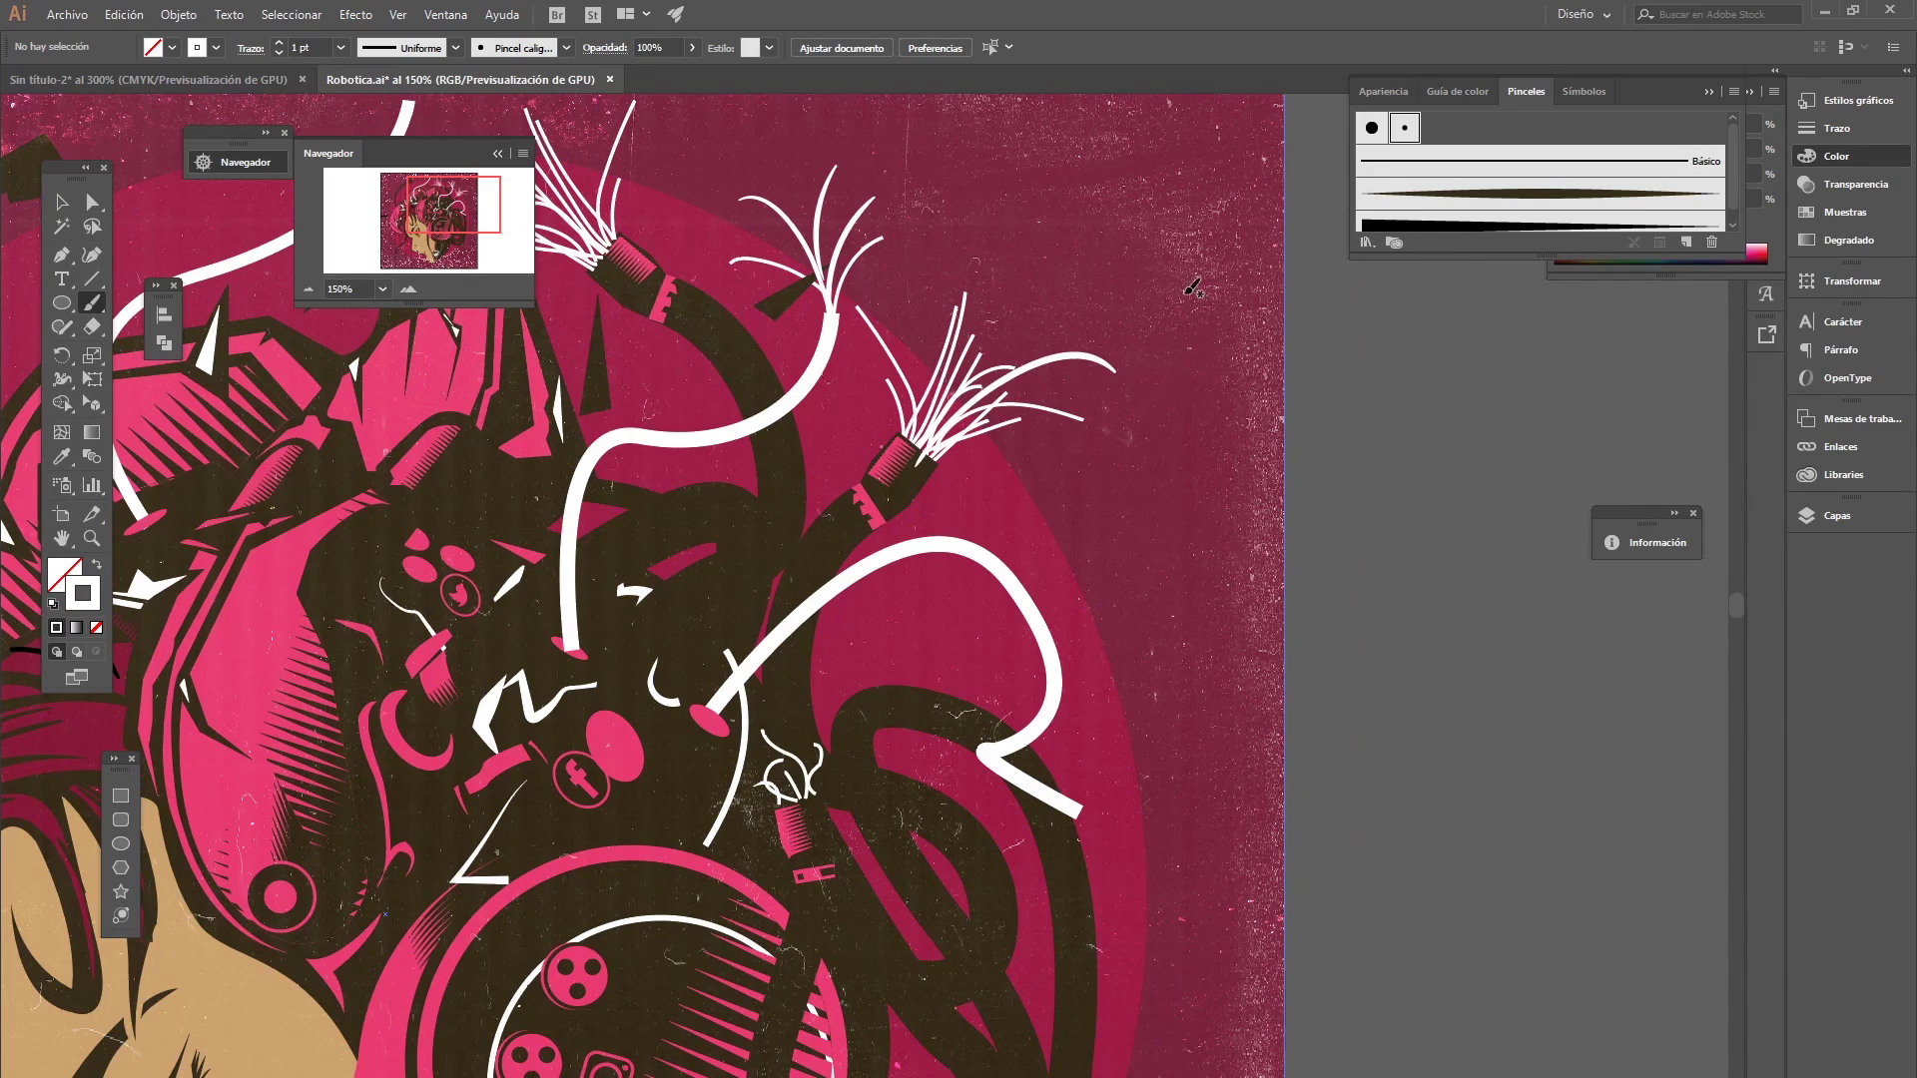
{"action": "key", "text": "ctrl+z"}
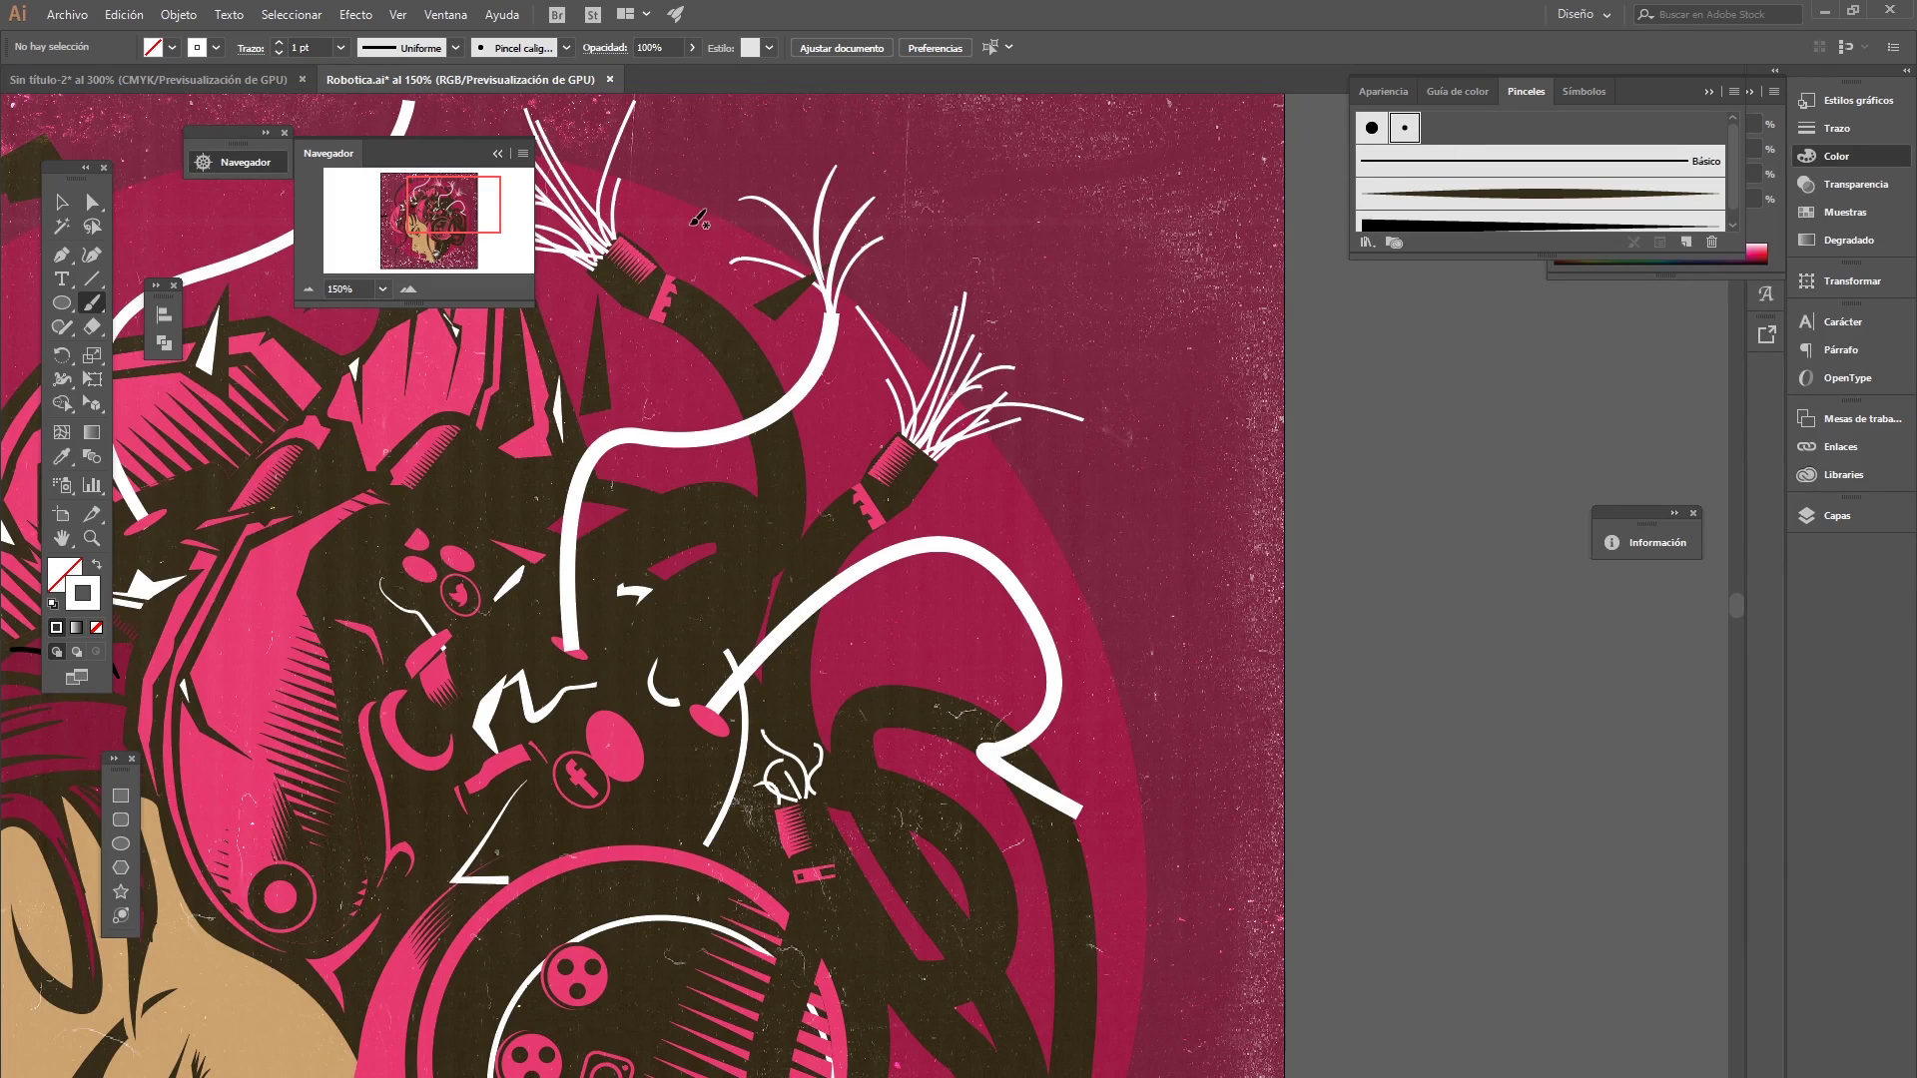
- Create a third, finer calligraphic brush
{"action": "left_click", "coordinate": [1687, 246]}
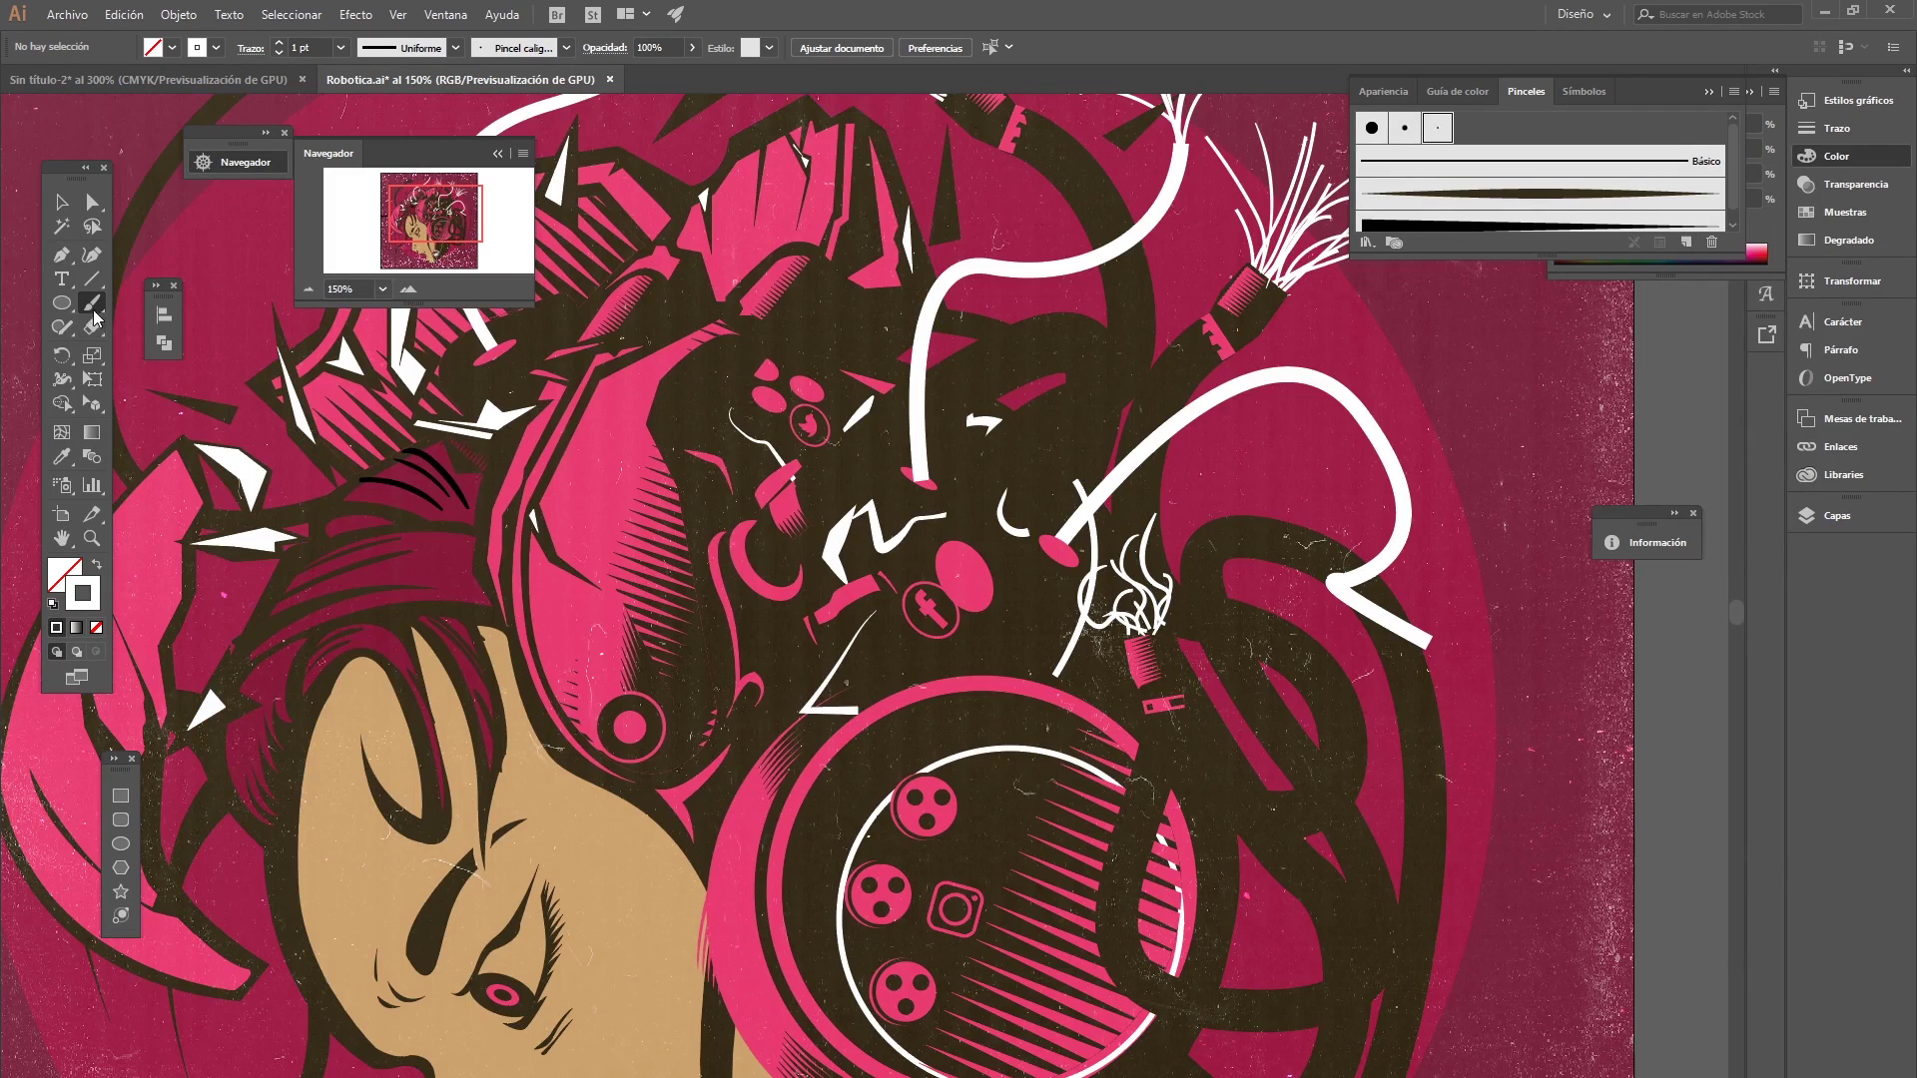
- Try painting a small white highlight beside the edge of the large pink dome with the Blob Brush tool
{"action": "left_click", "coordinate": [92, 304]}
{"action": "left_click", "coordinate": [148, 324]}
{"action": "left_click_drag", "start_coordinate": [683, 413], "coordinate": [705, 392]}
{"action": "key", "text": "ctrl+z"}
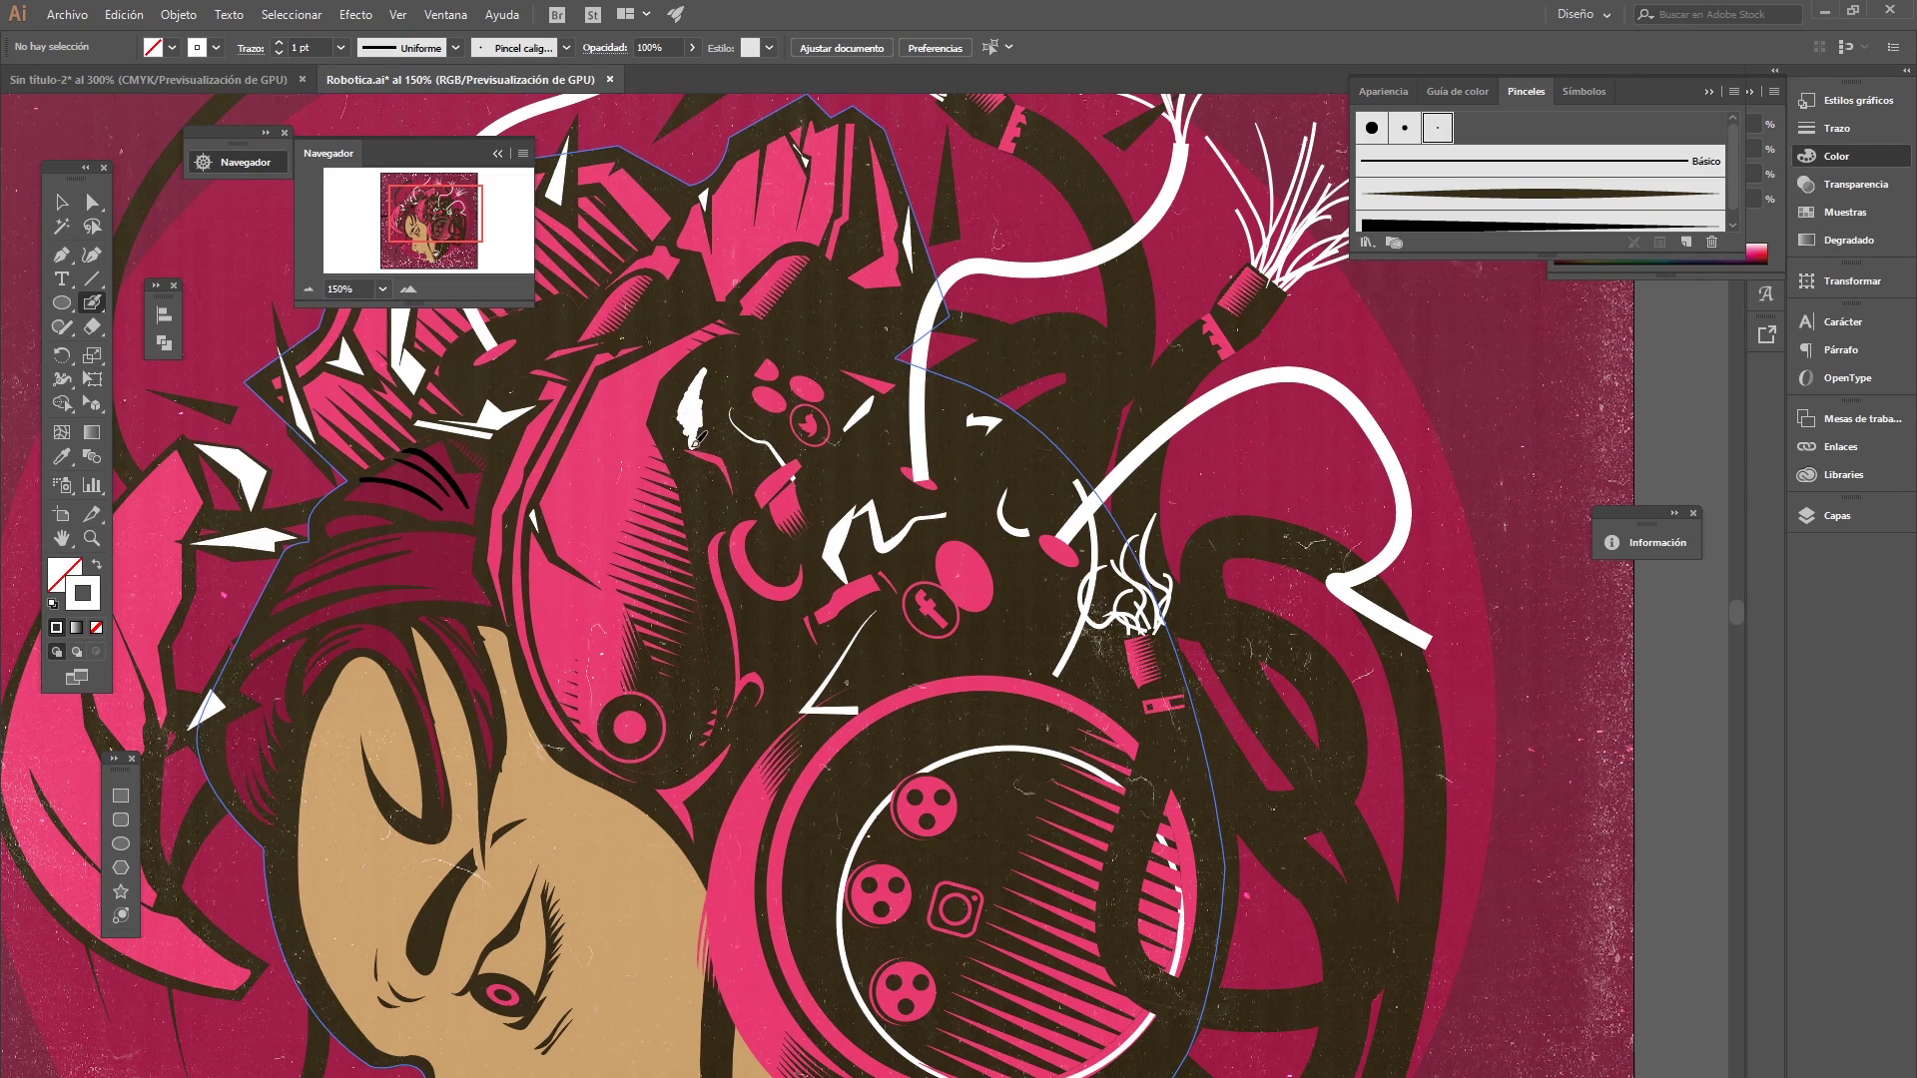
- Activate the Selection tool and view the whole Robotica.ai illustration at 66.67%
{"action": "key", "text": "ctrl+minus"}
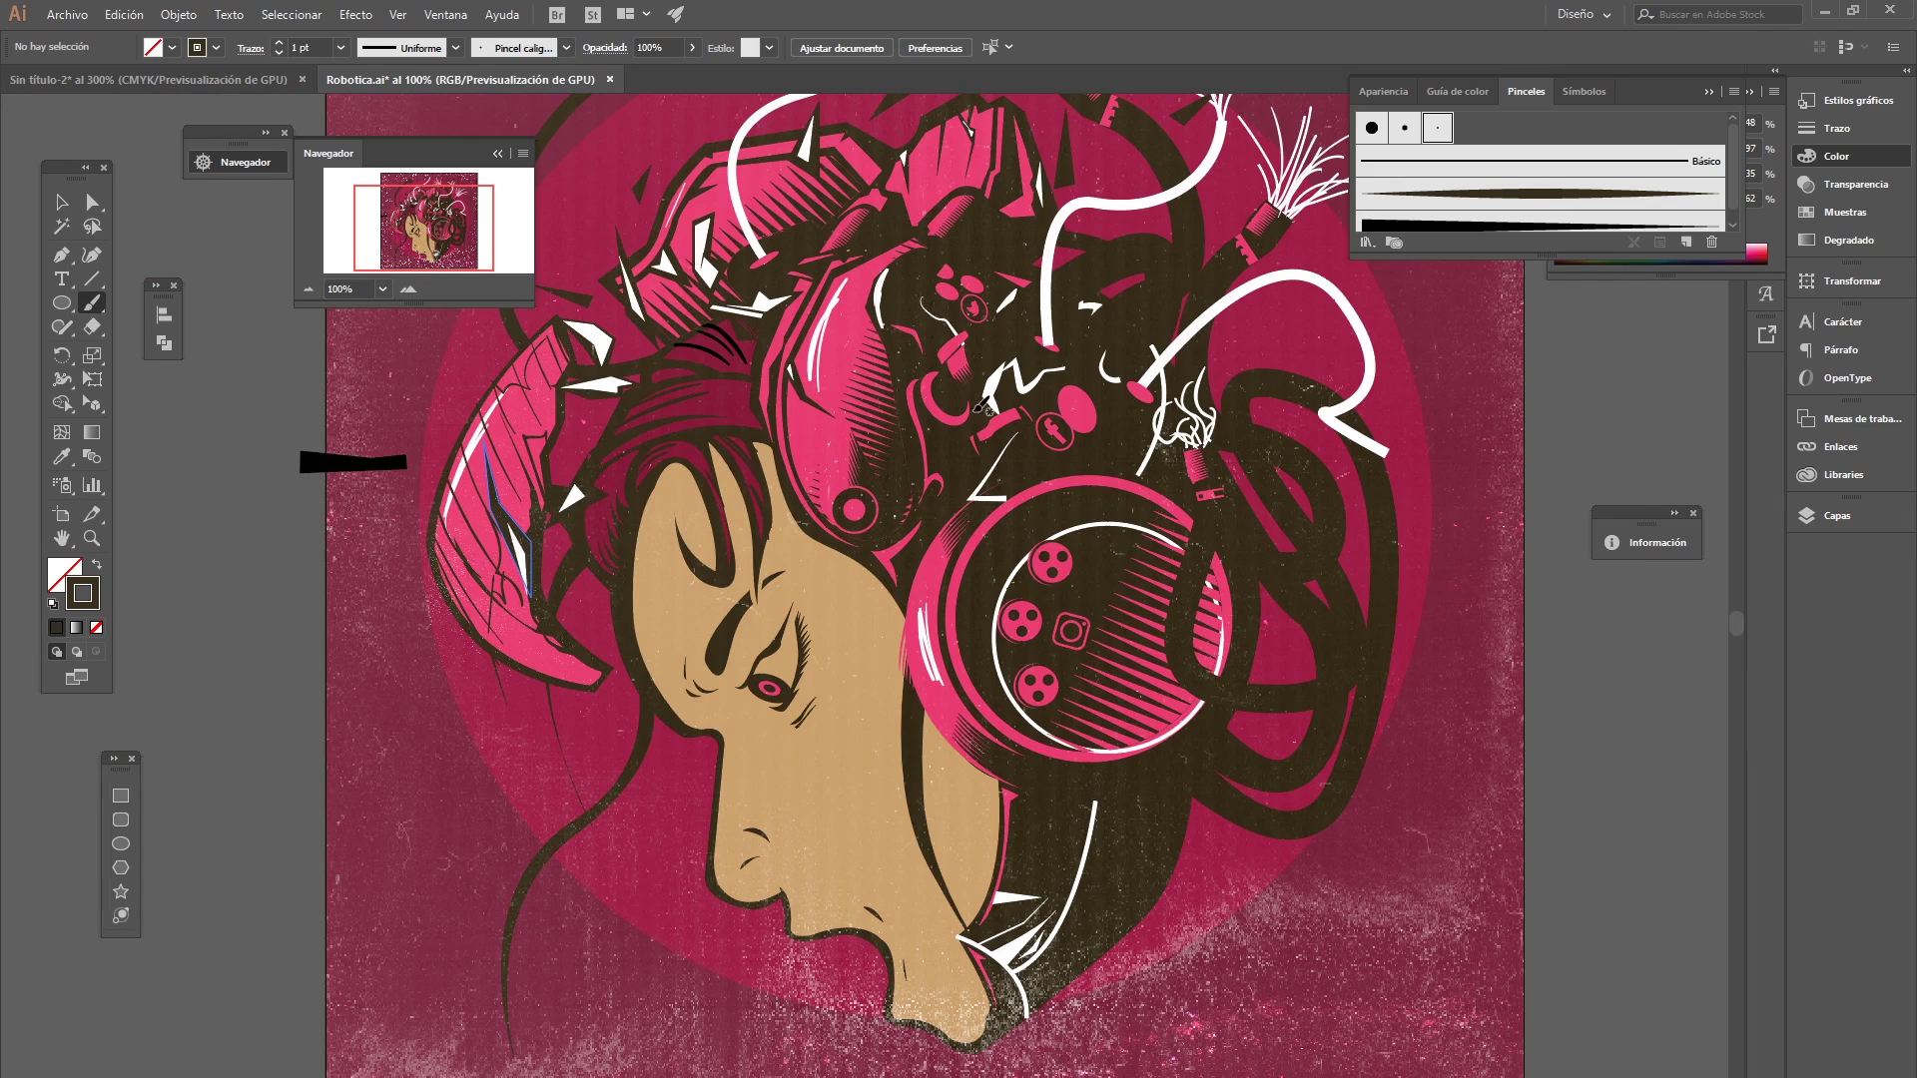
{"action": "left_click", "coordinate": [61, 202]}
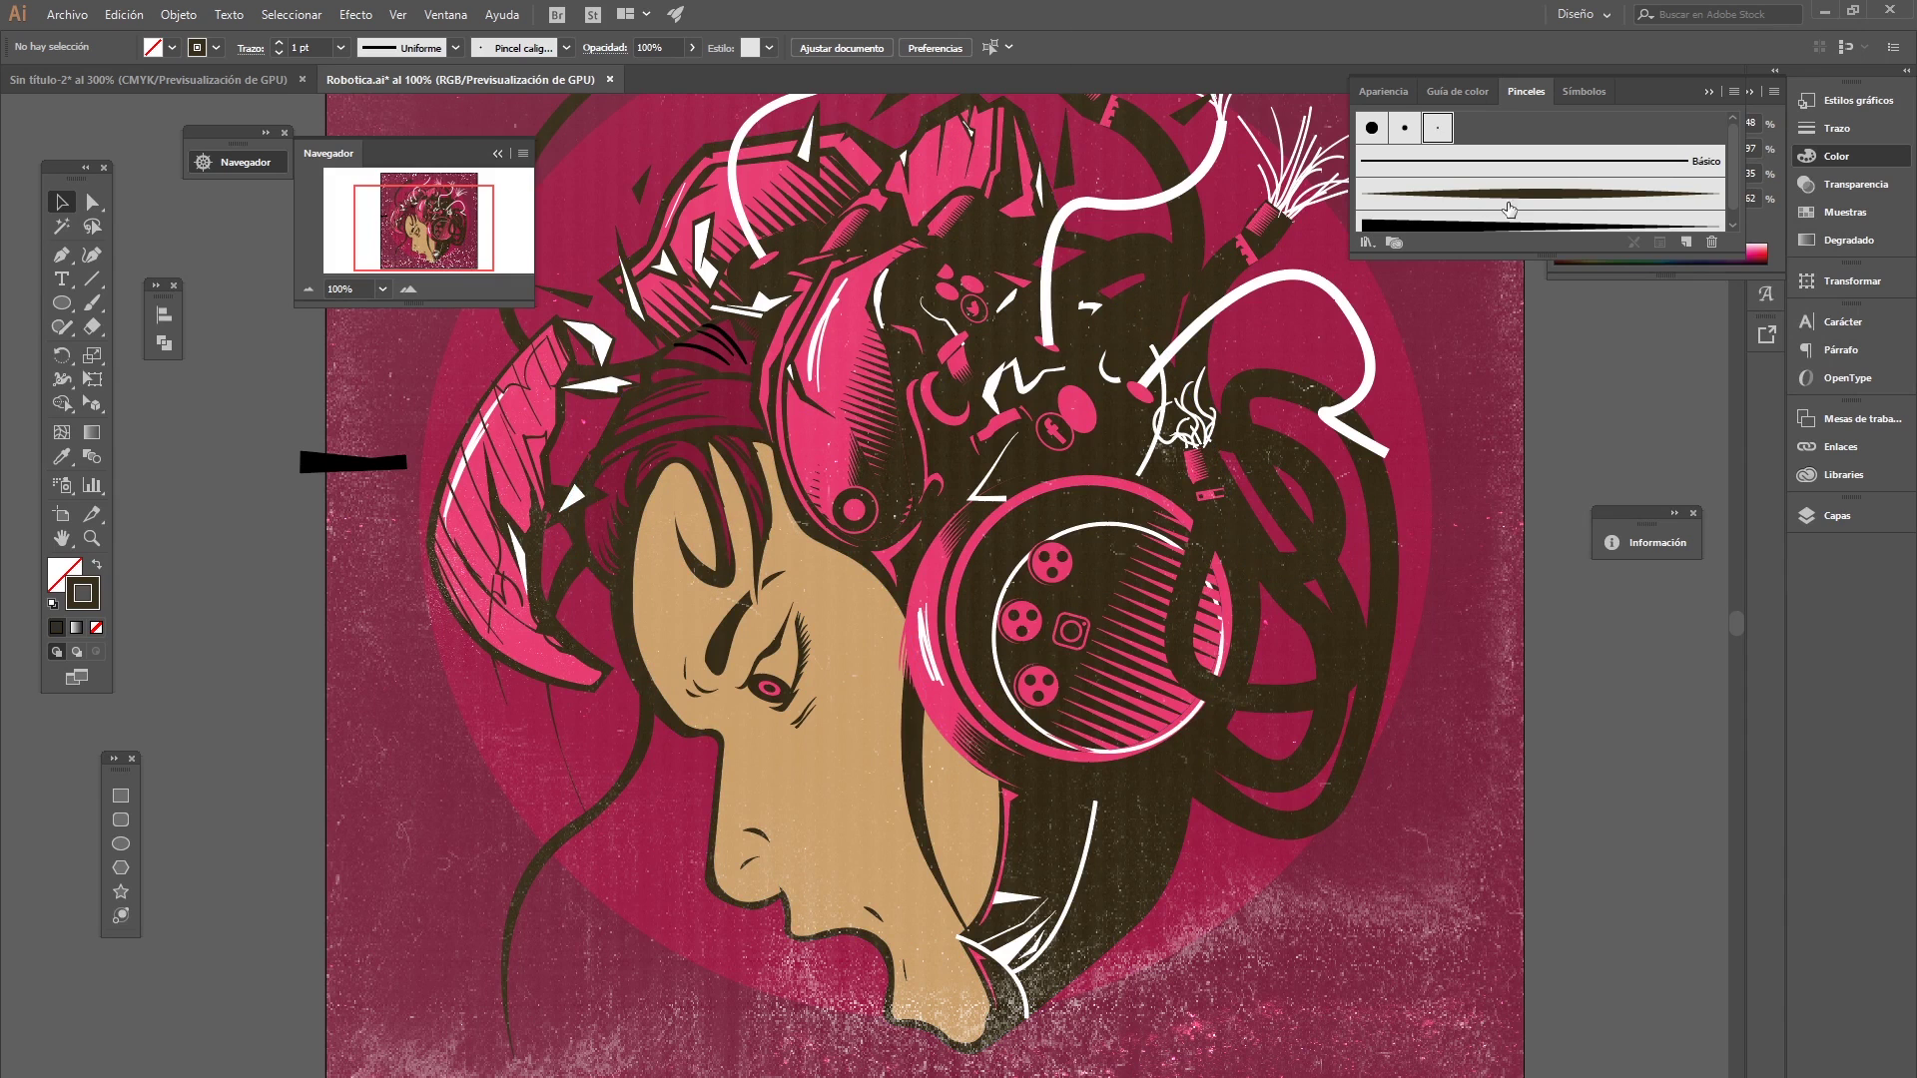
{"action": "left_click", "coordinate": [310, 290]}
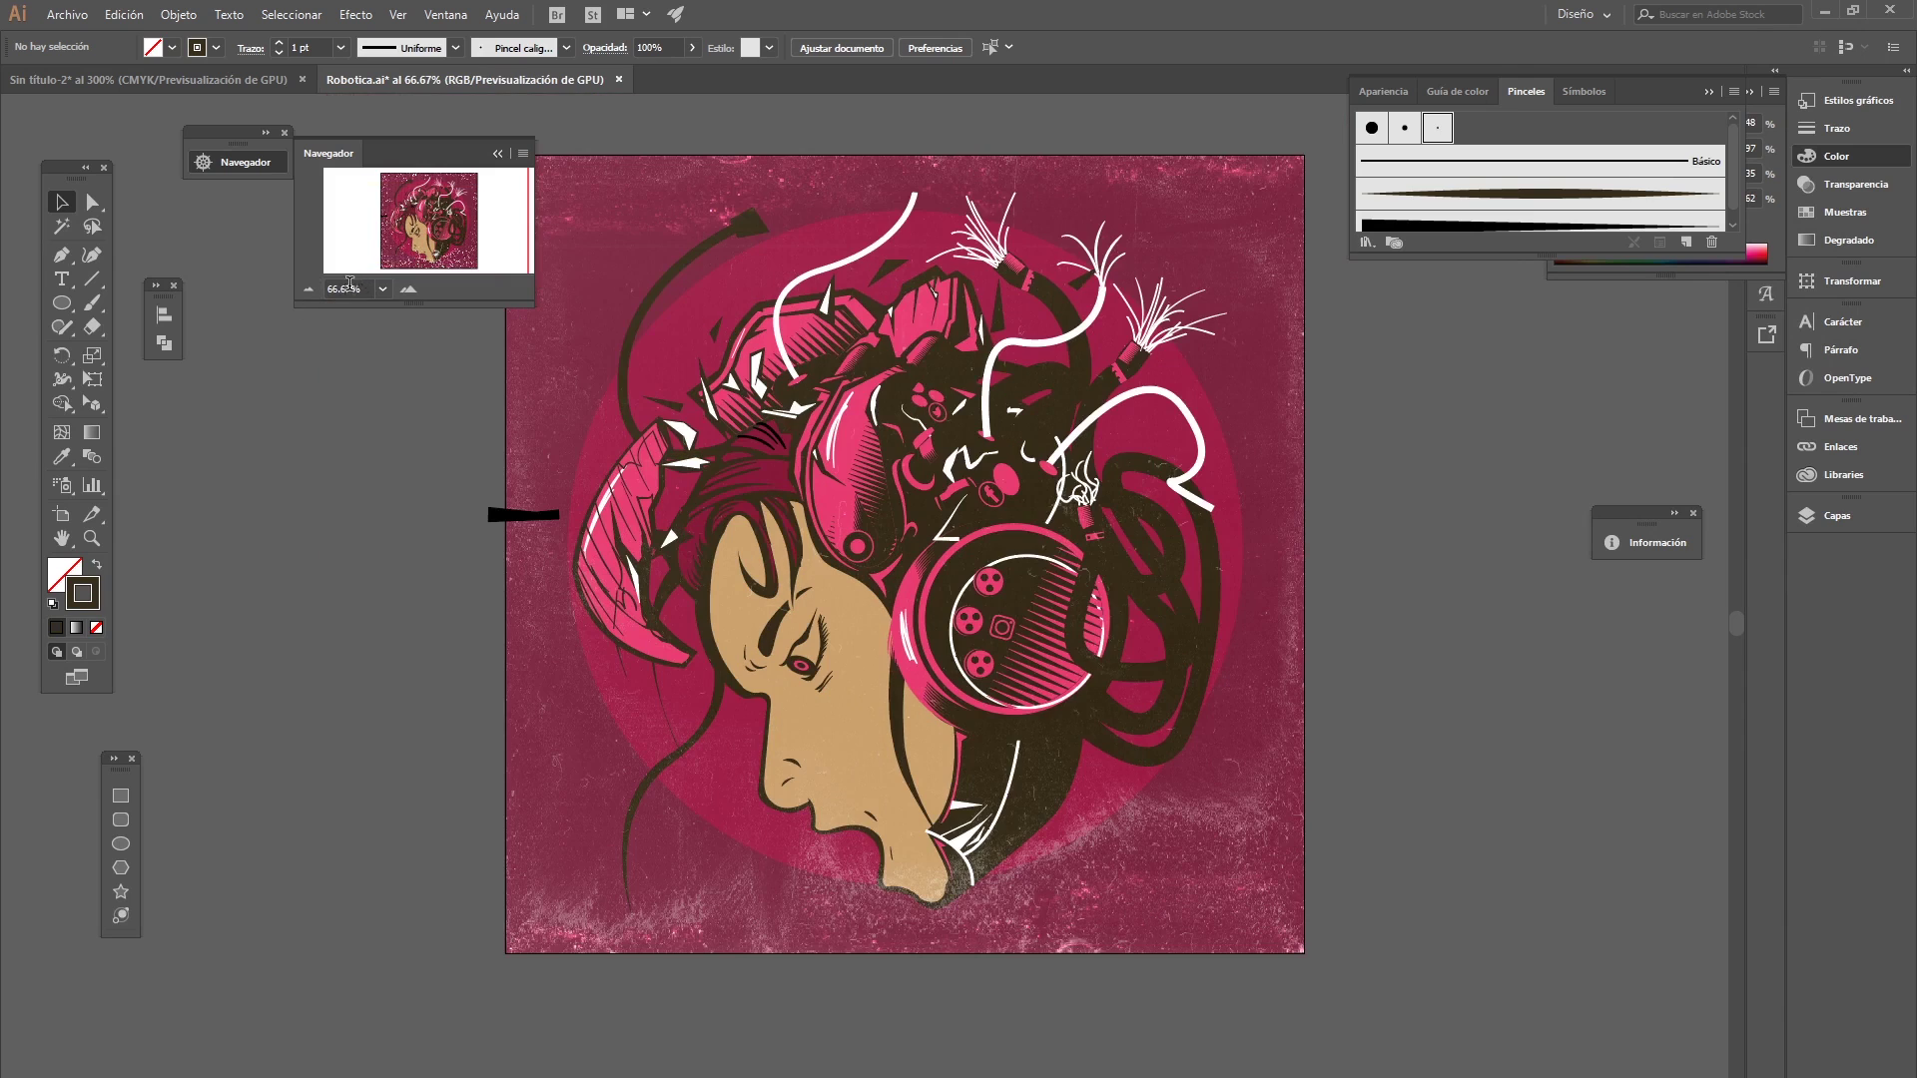